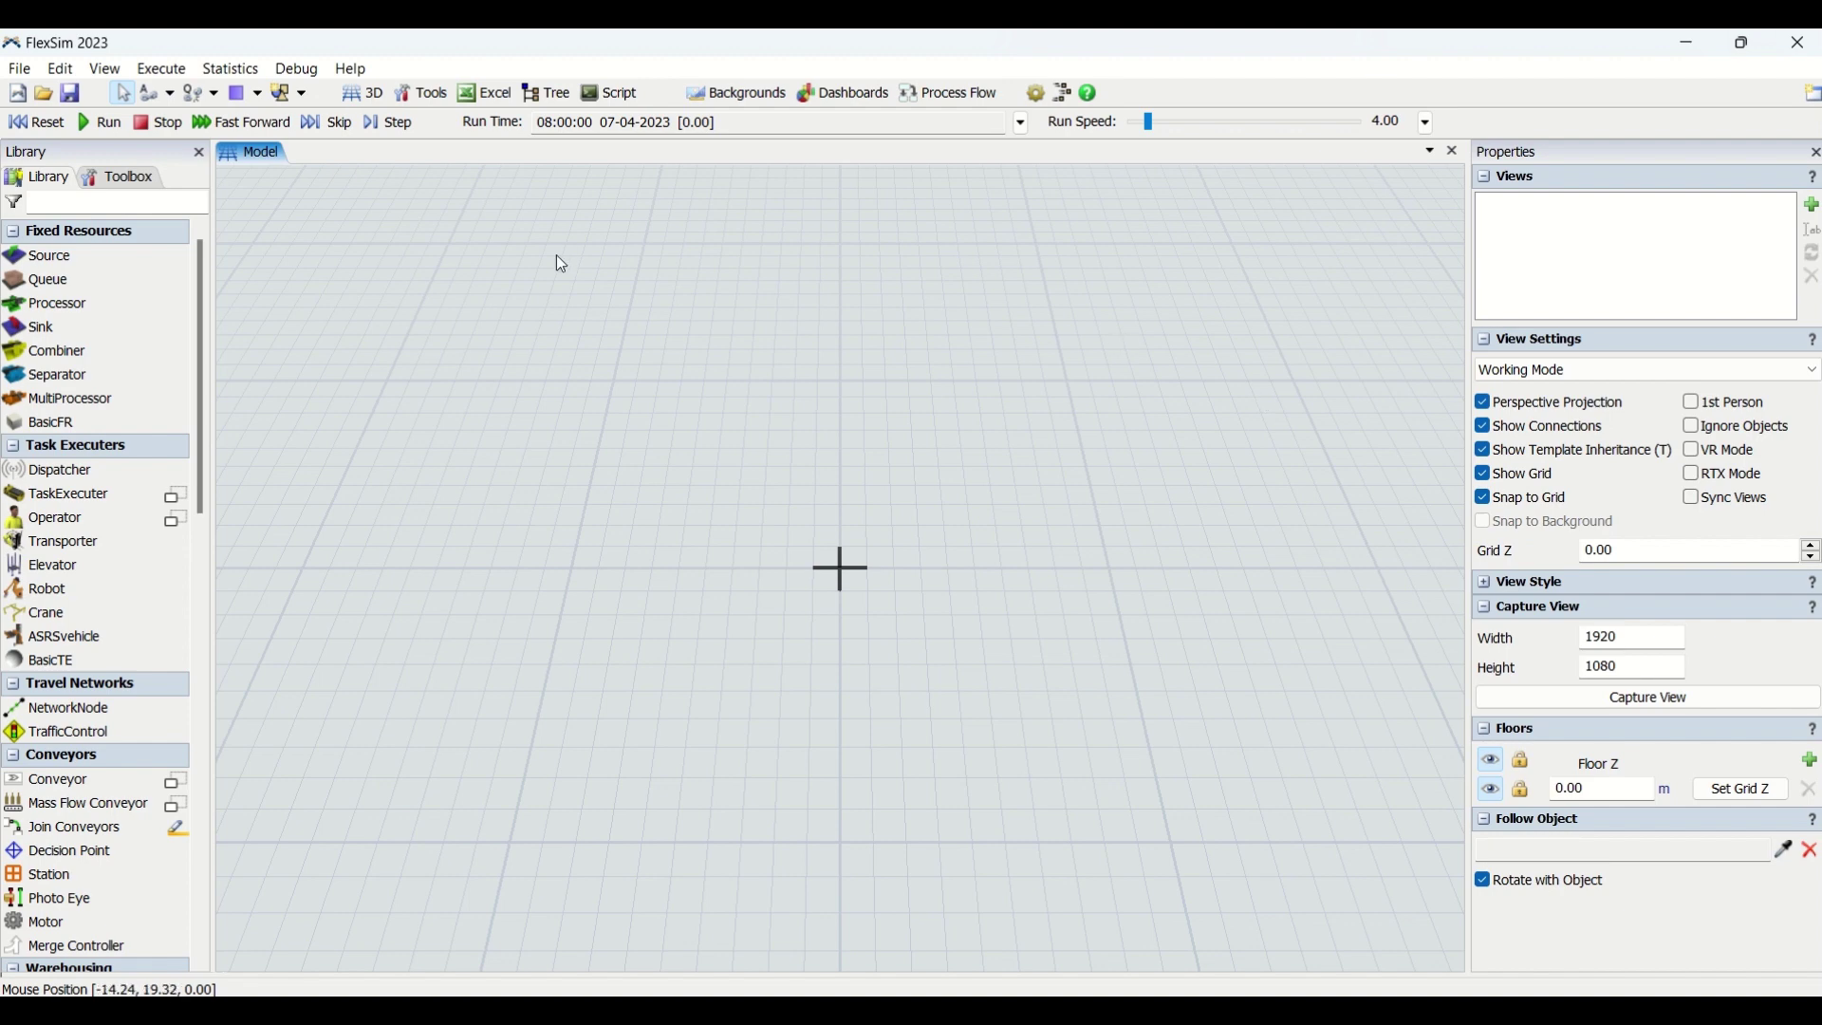
Open the existing general ProcessFlow to browse its activity library, and close the view again
left_click(966, 106)
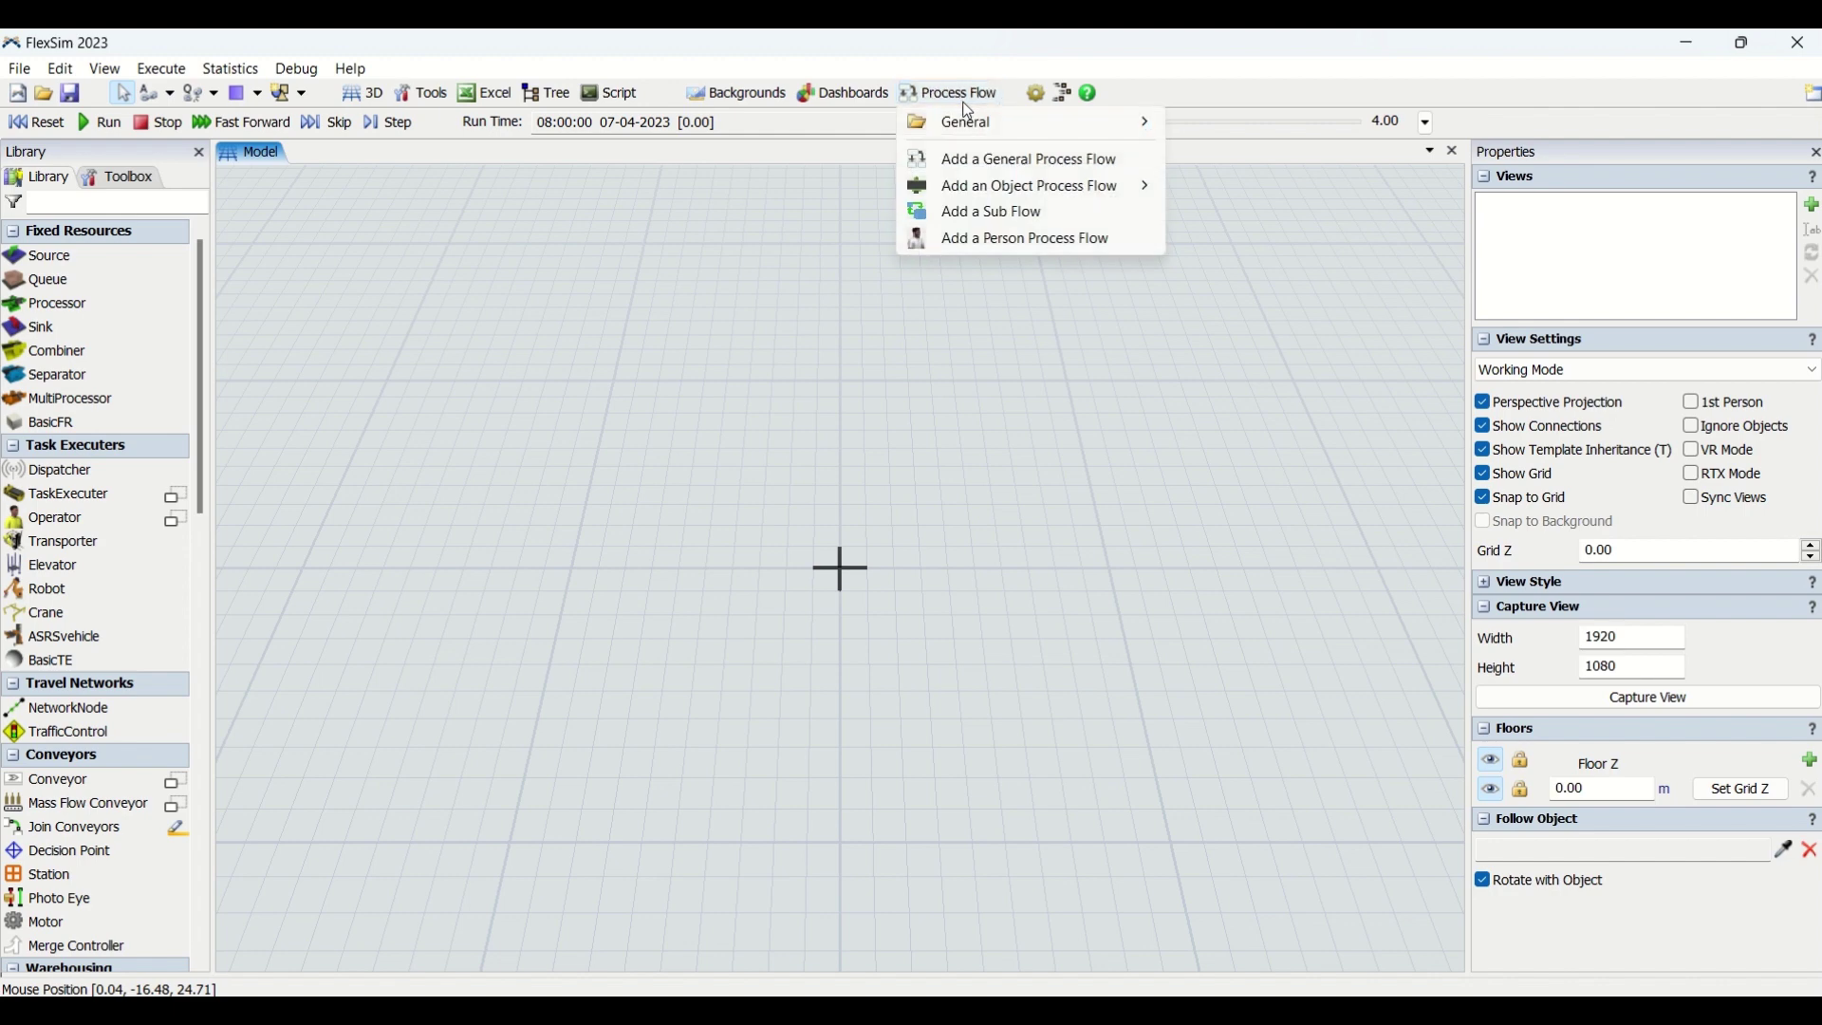
mouse_move(973, 124)
left_click(1224, 126)
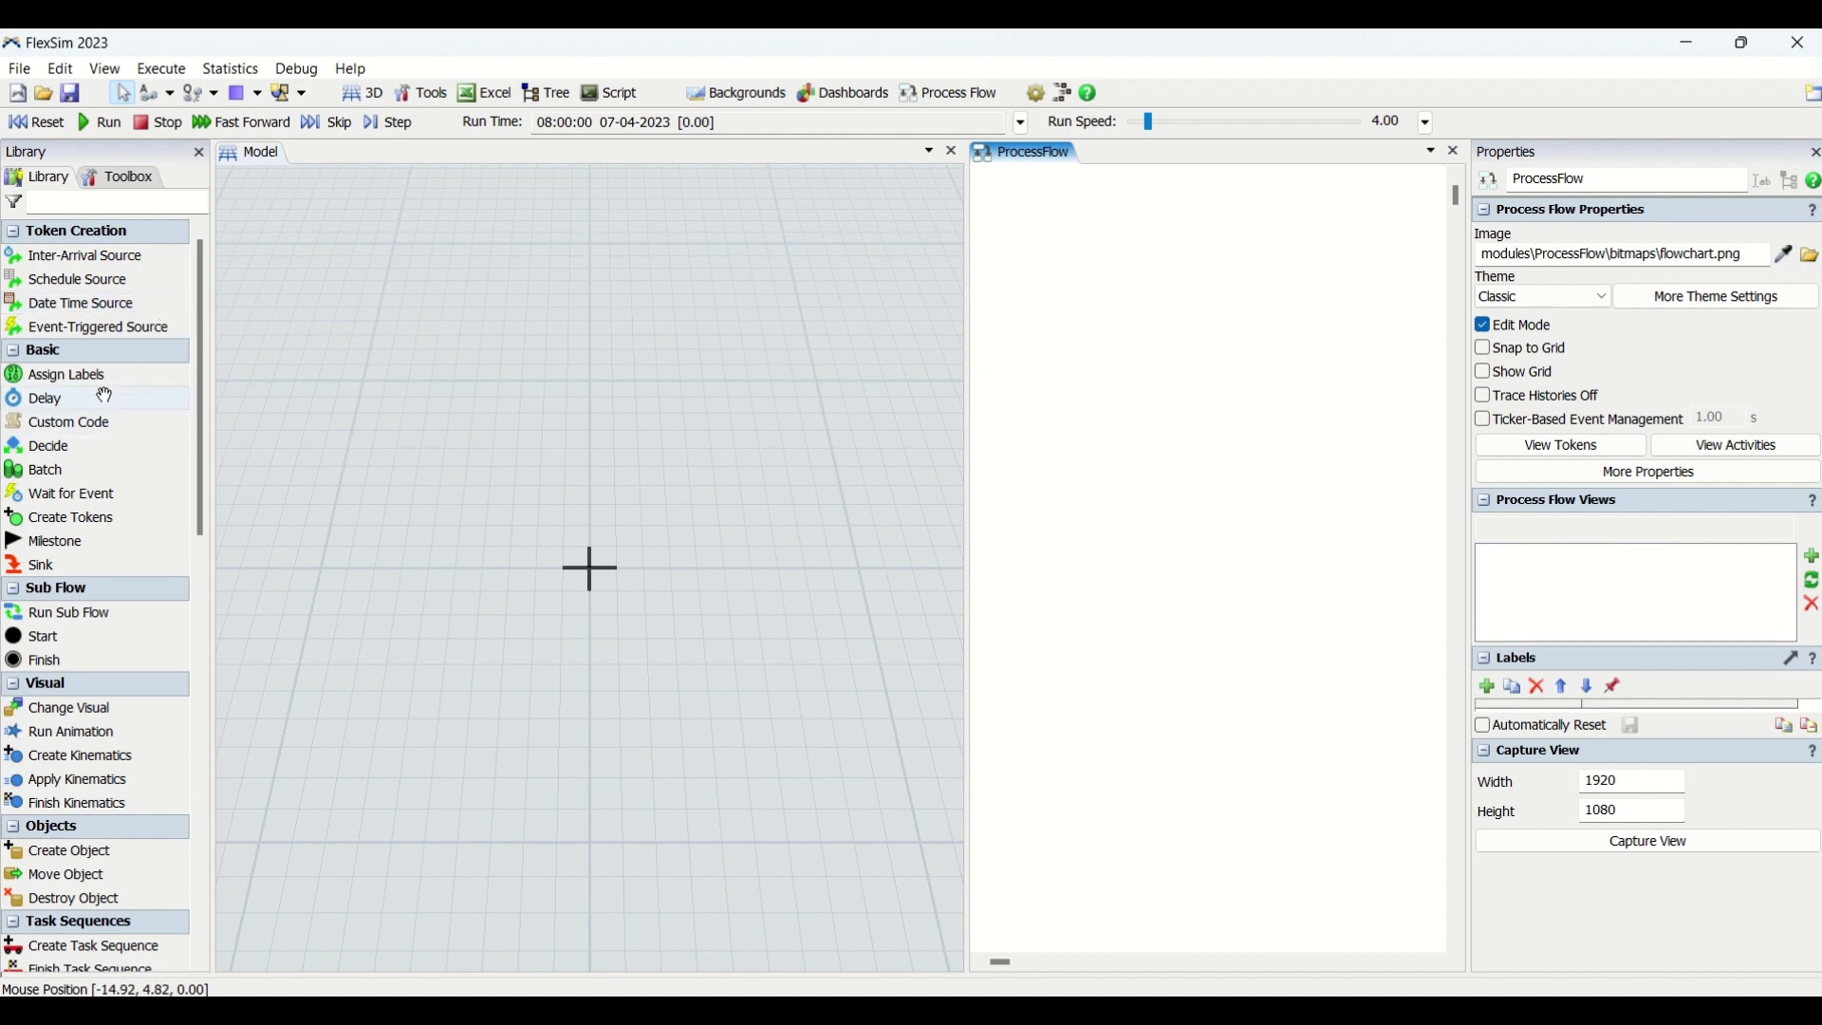
scroll(110, 579, "down", 20)
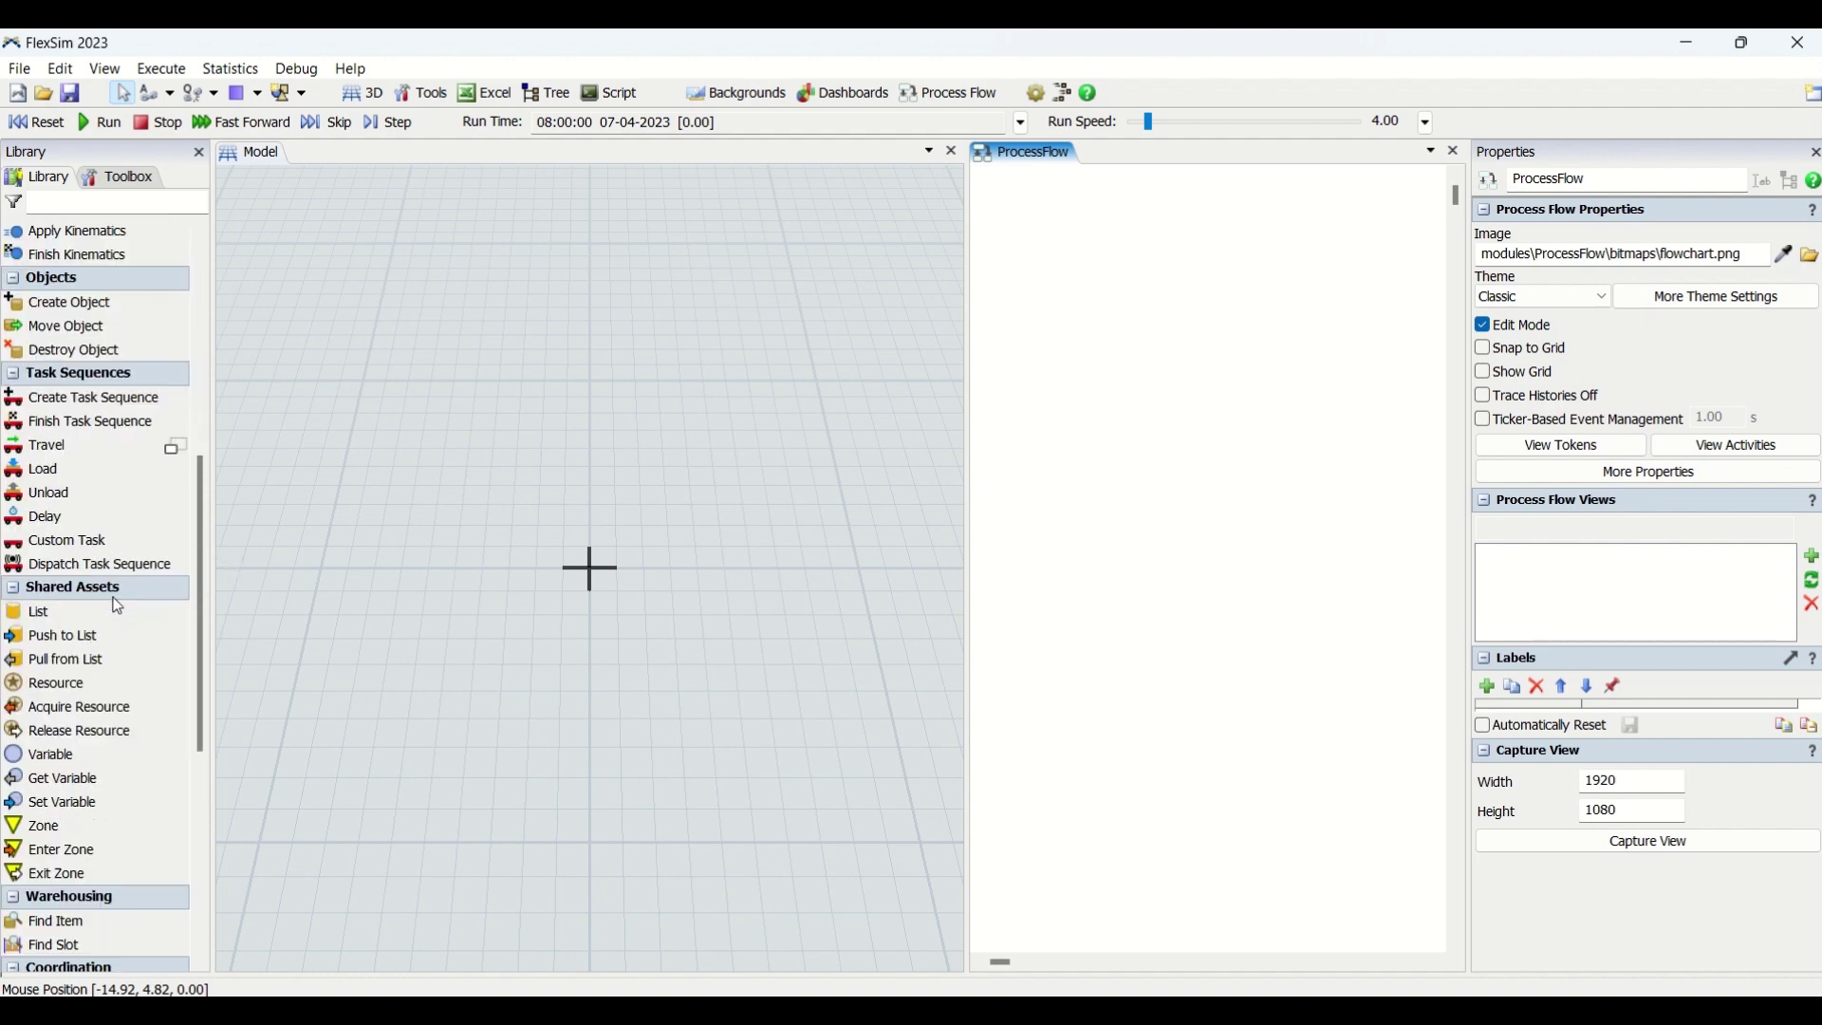
scroll(117, 605, "up", 20)
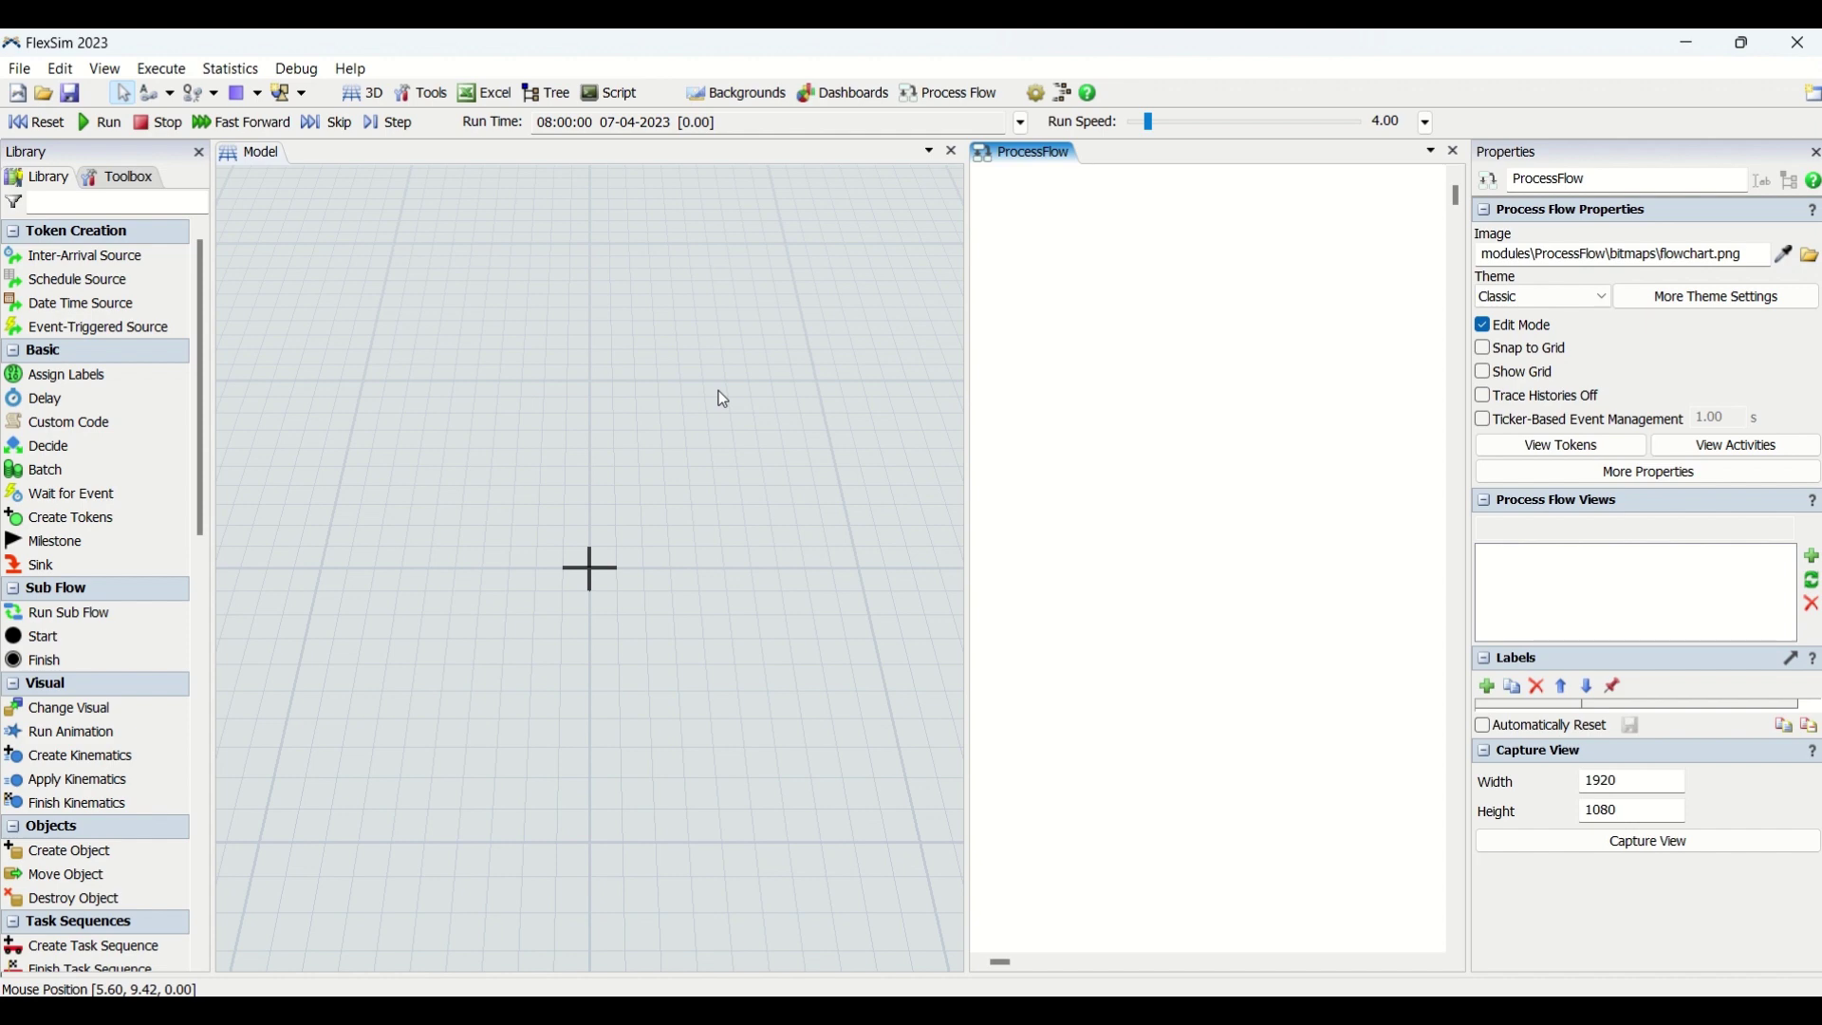
key("ctrl+w")
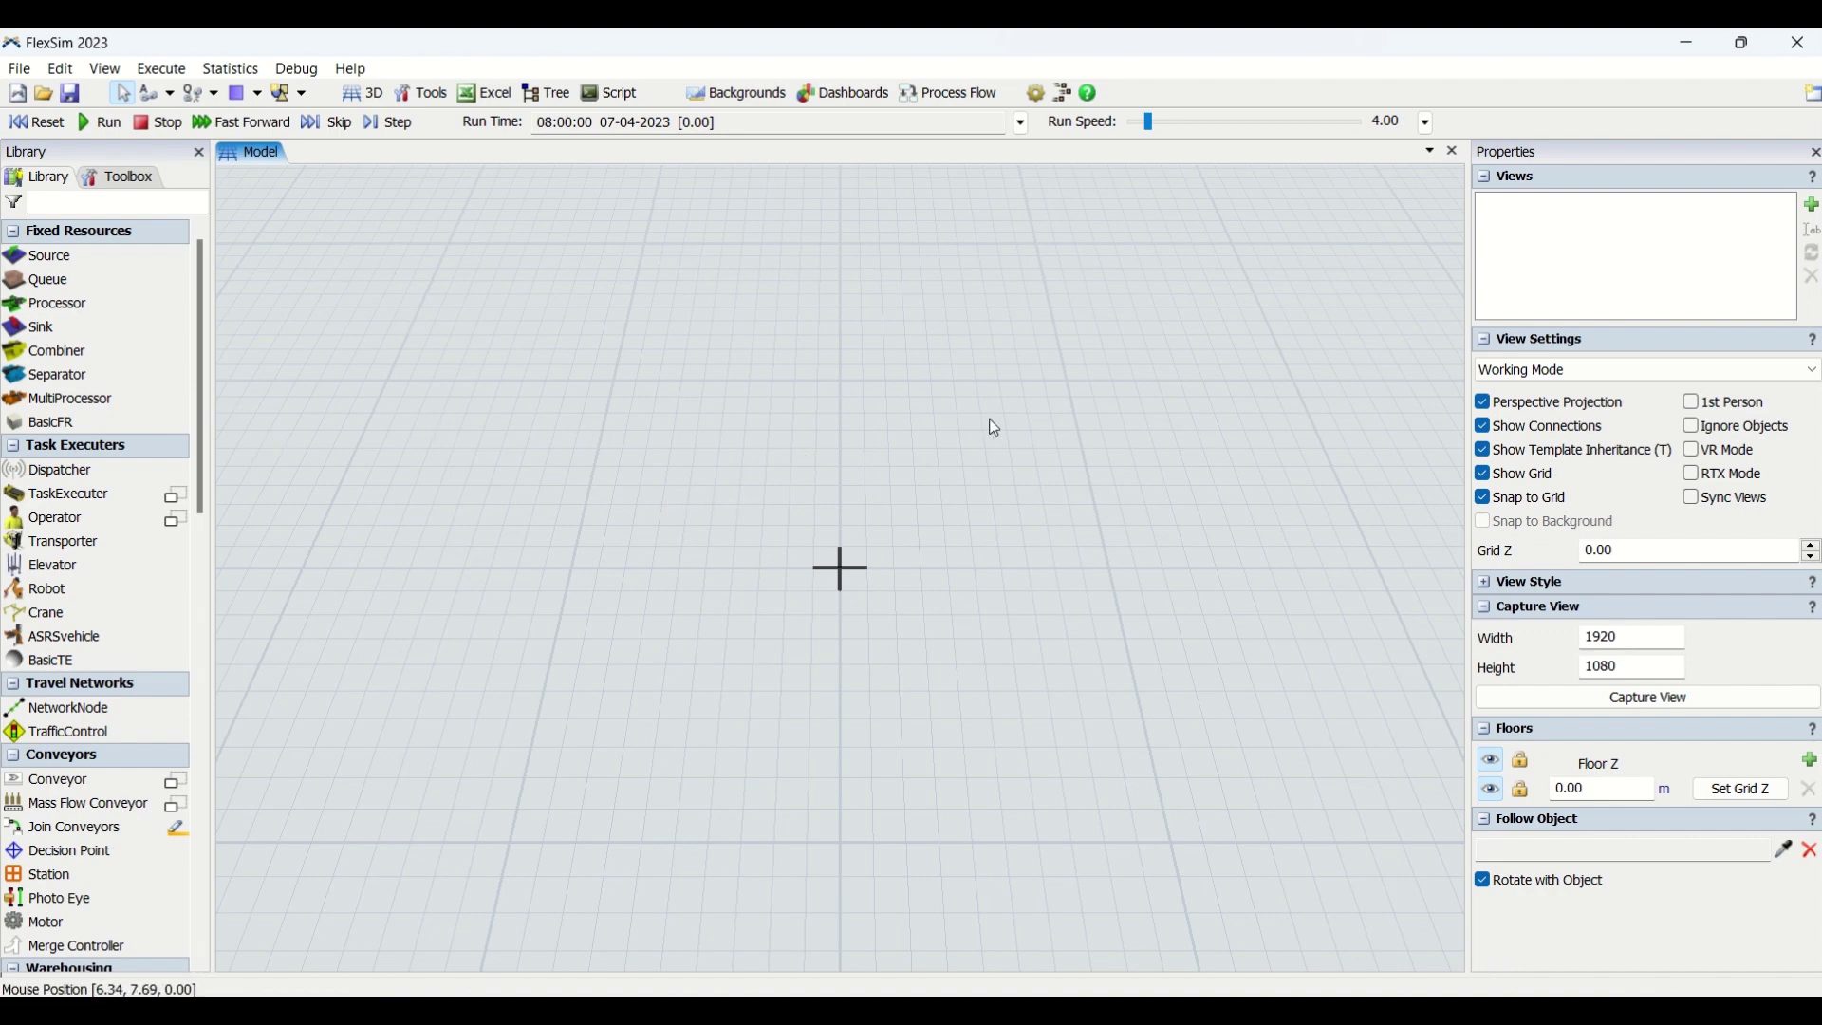
Open the existing general ProcessFlow beside the 3D model view and dismiss the quick library
left_click(957, 99)
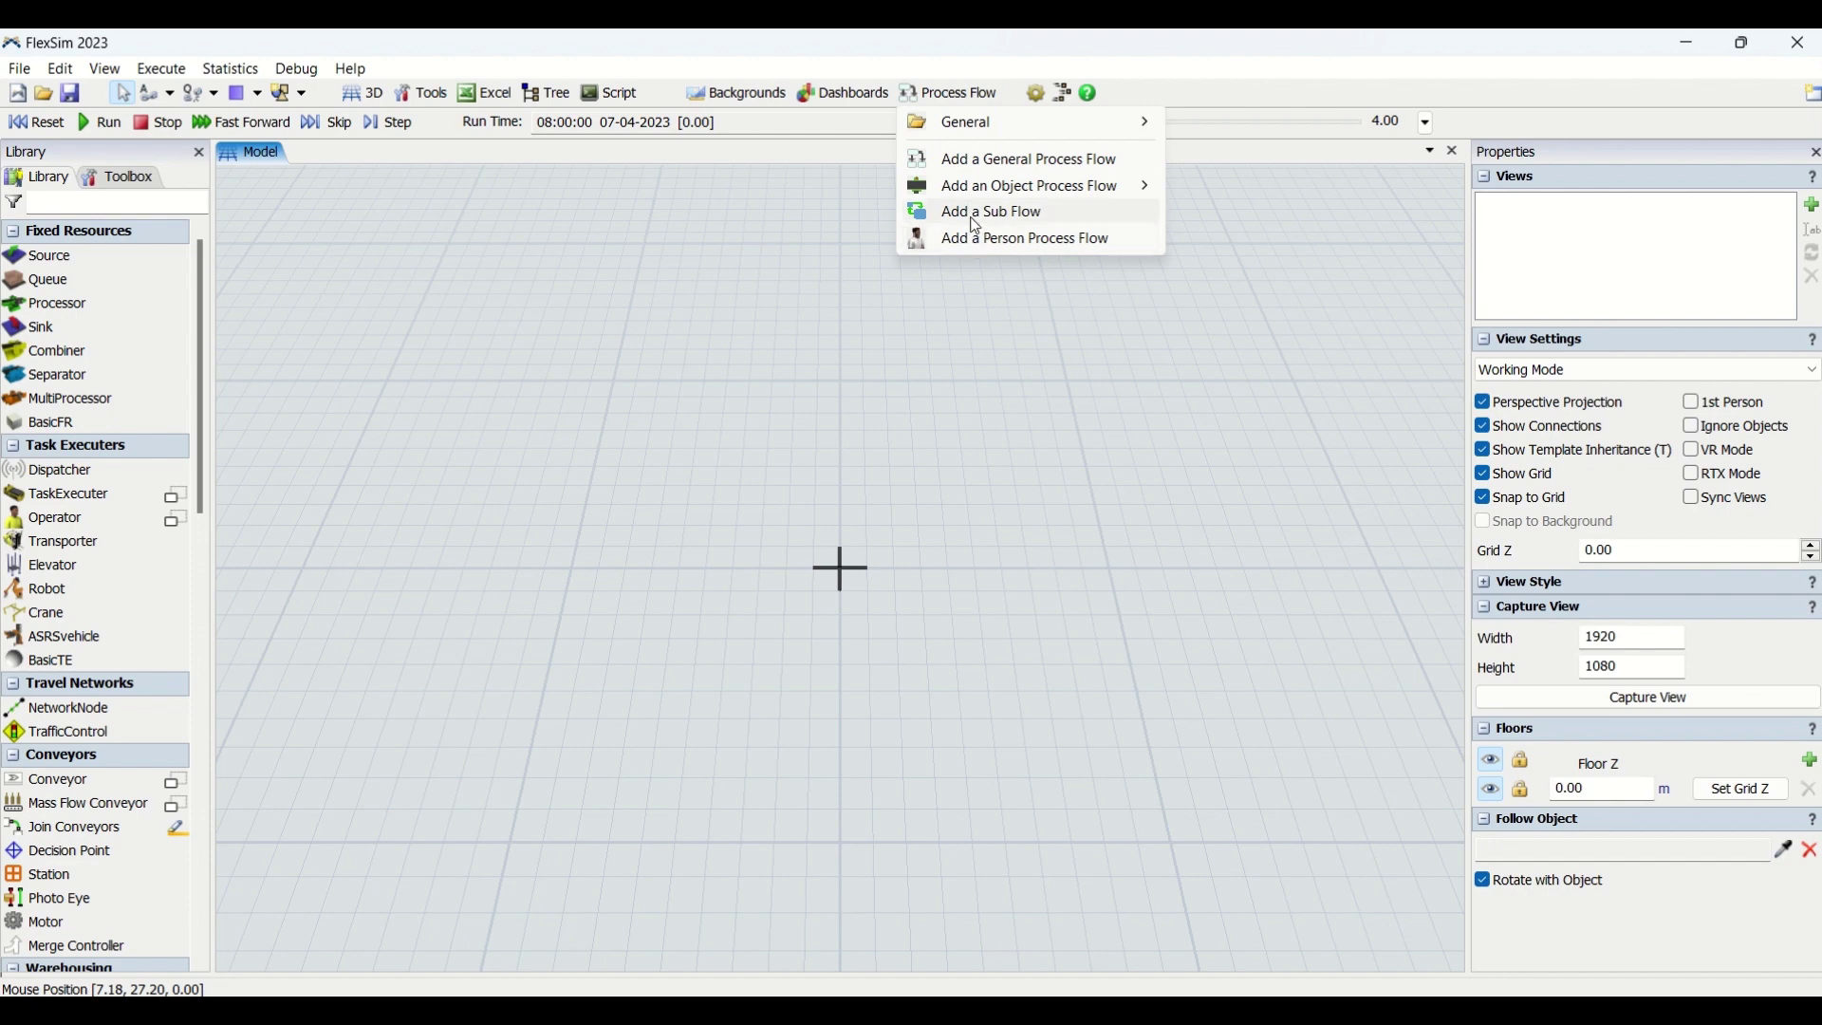
mouse_move(981, 134)
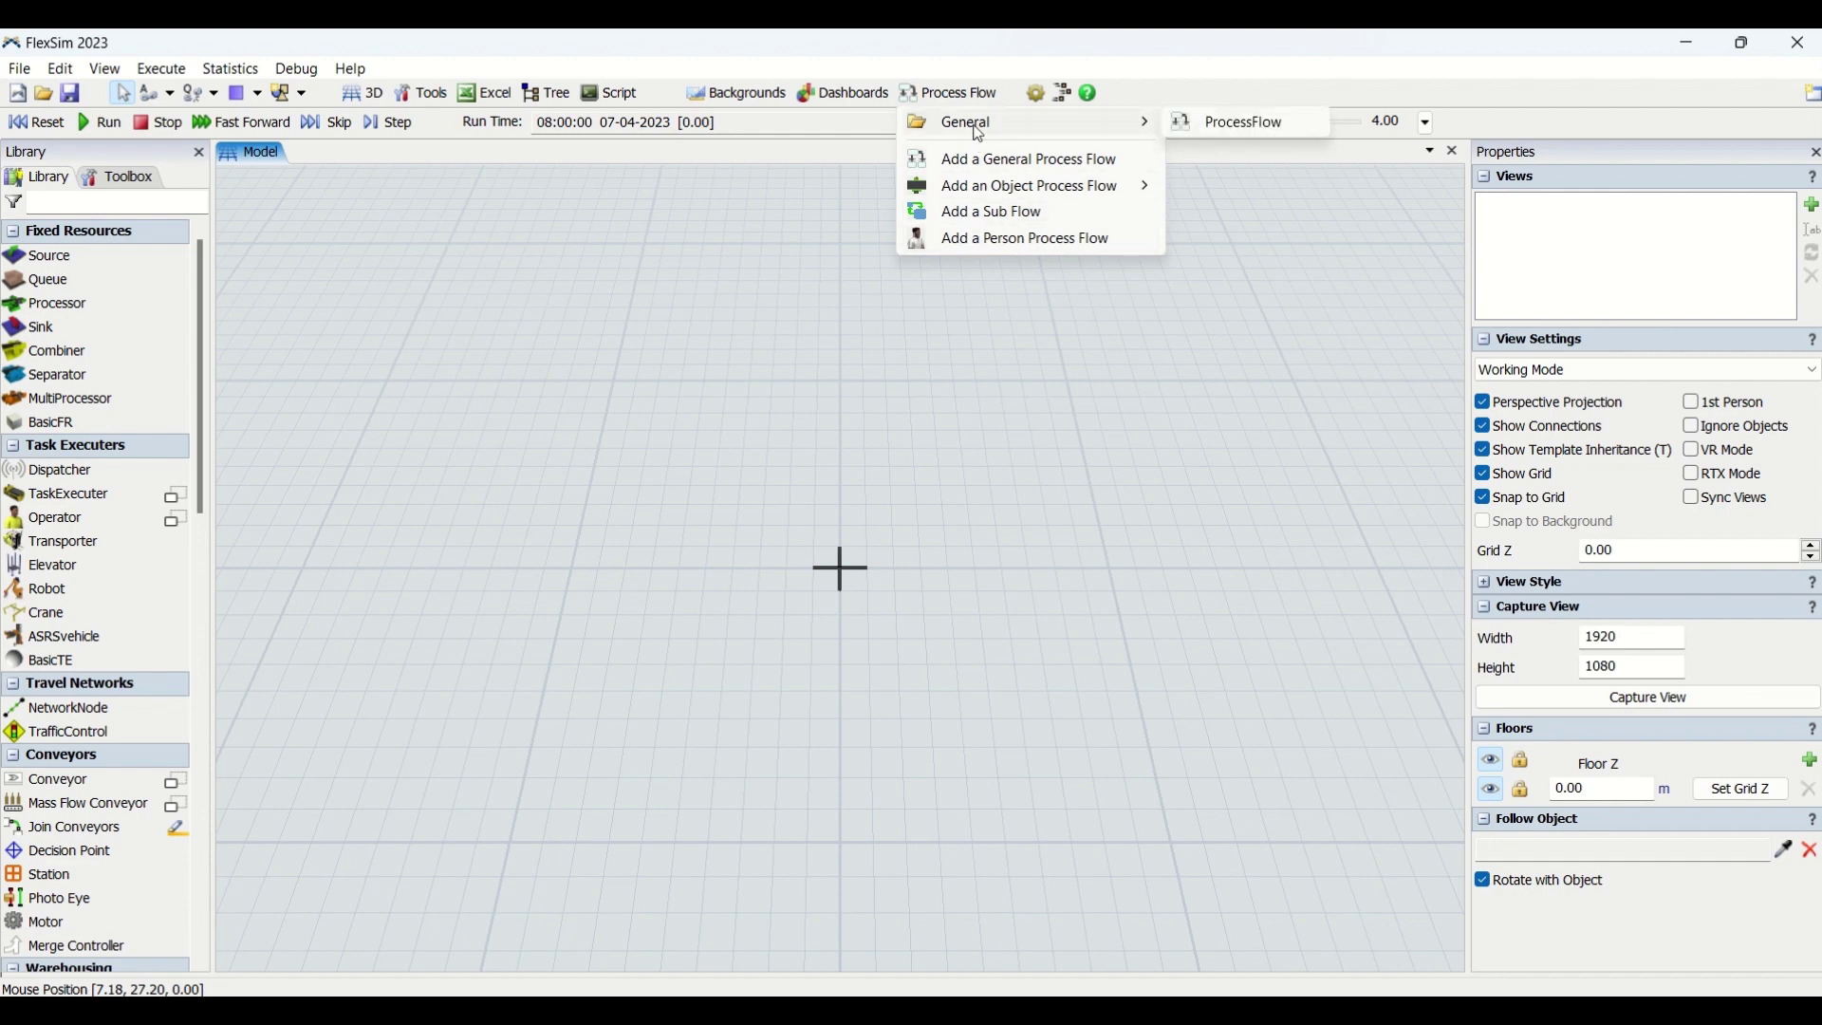
left_click(1222, 125)
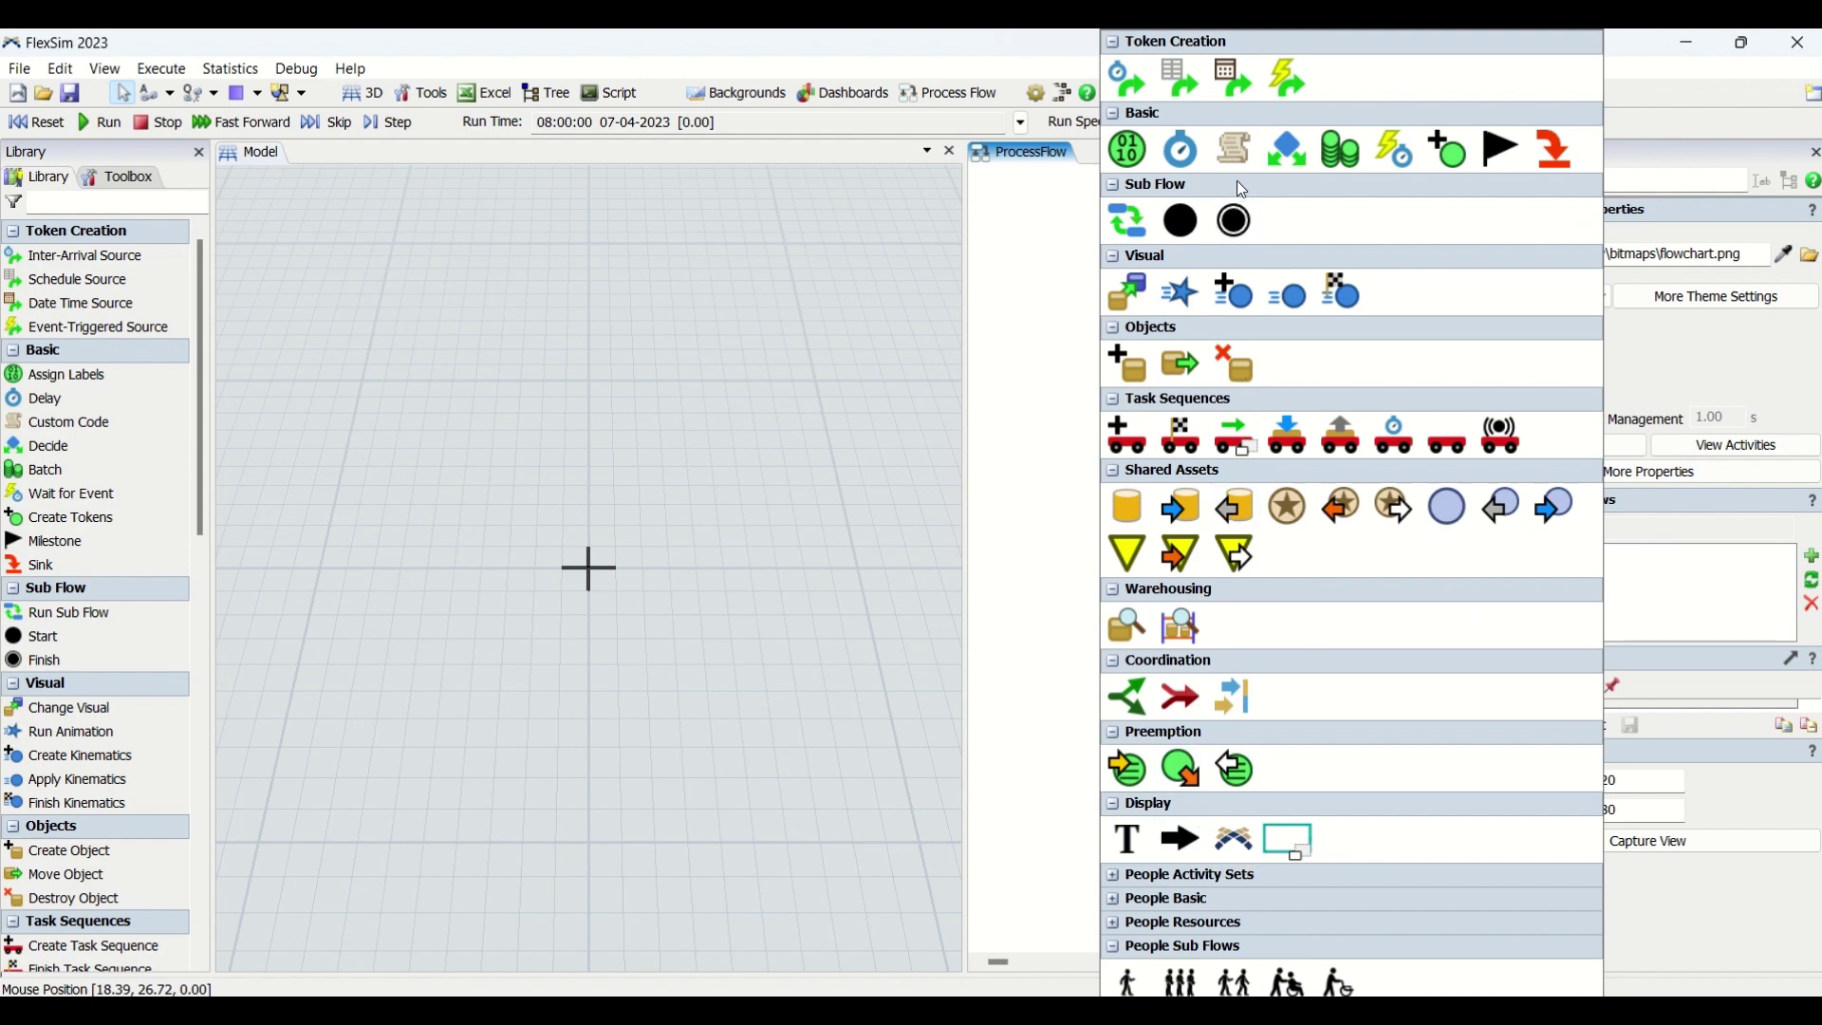
left_click(987, 427)
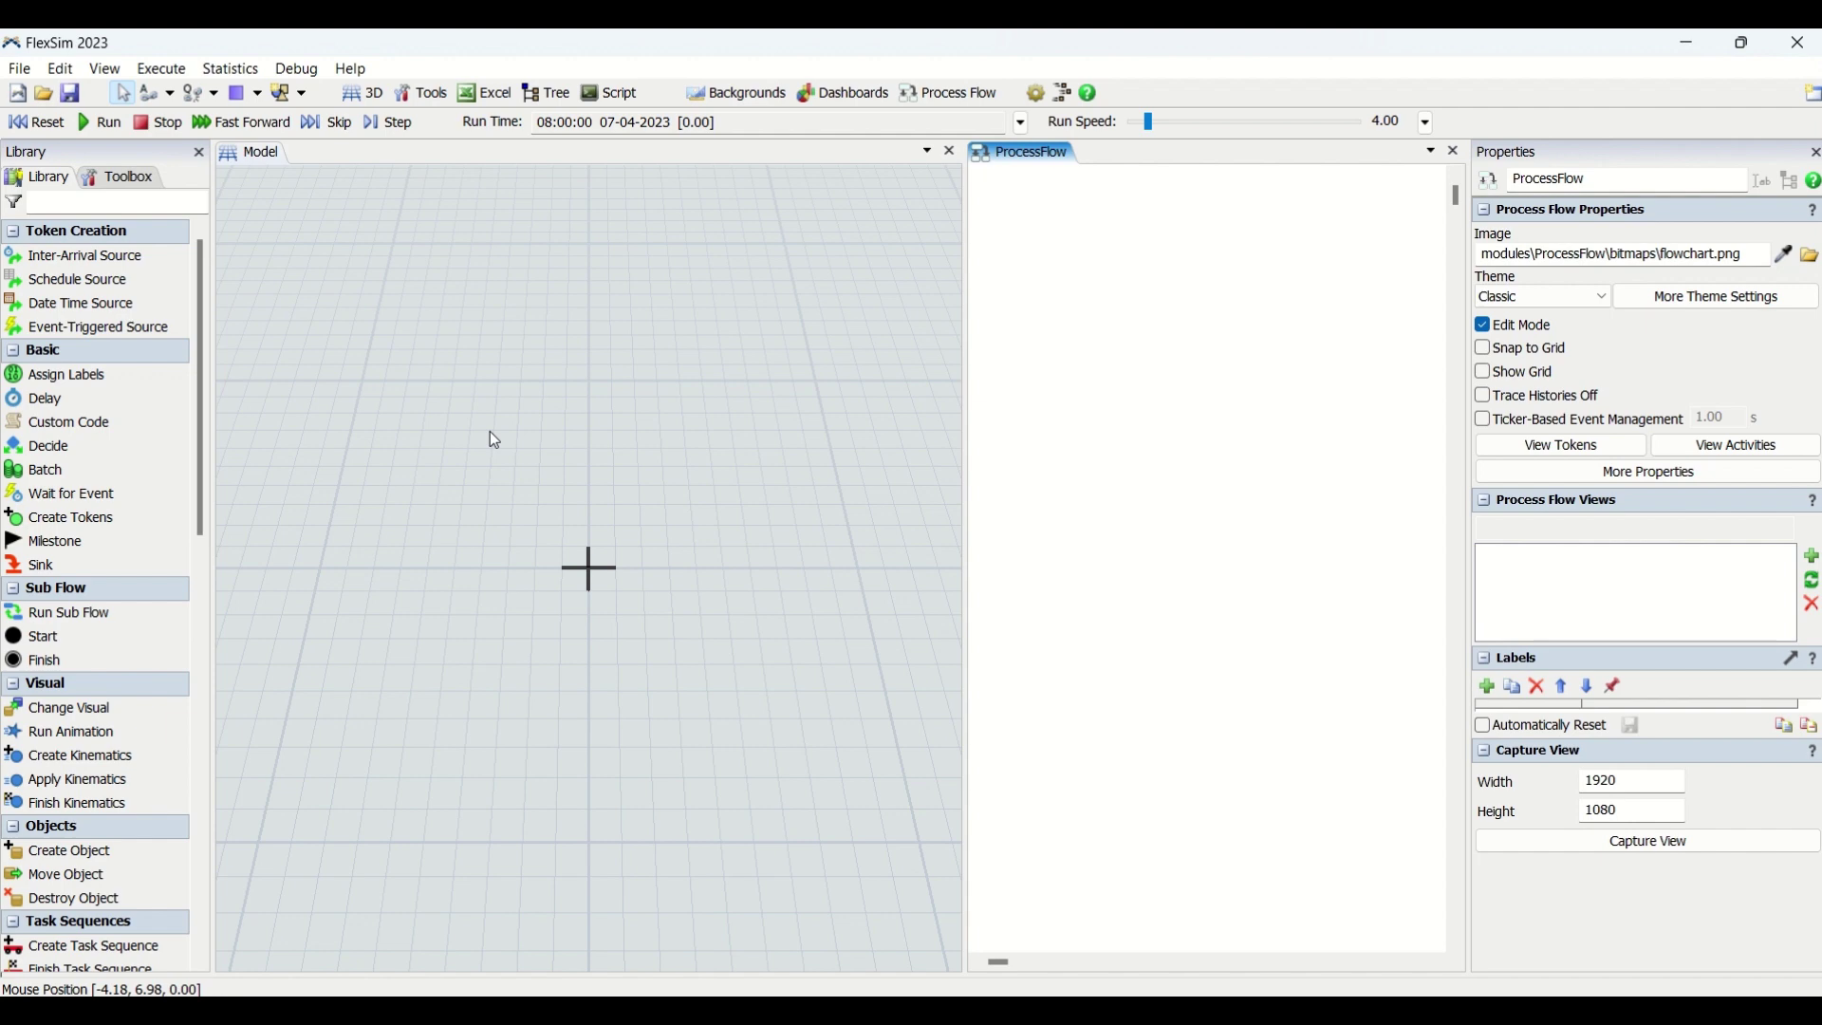
Add an Inter-Arrival Source activity near the upper edge of the ProcessFlow canvas
left_click(687, 472)
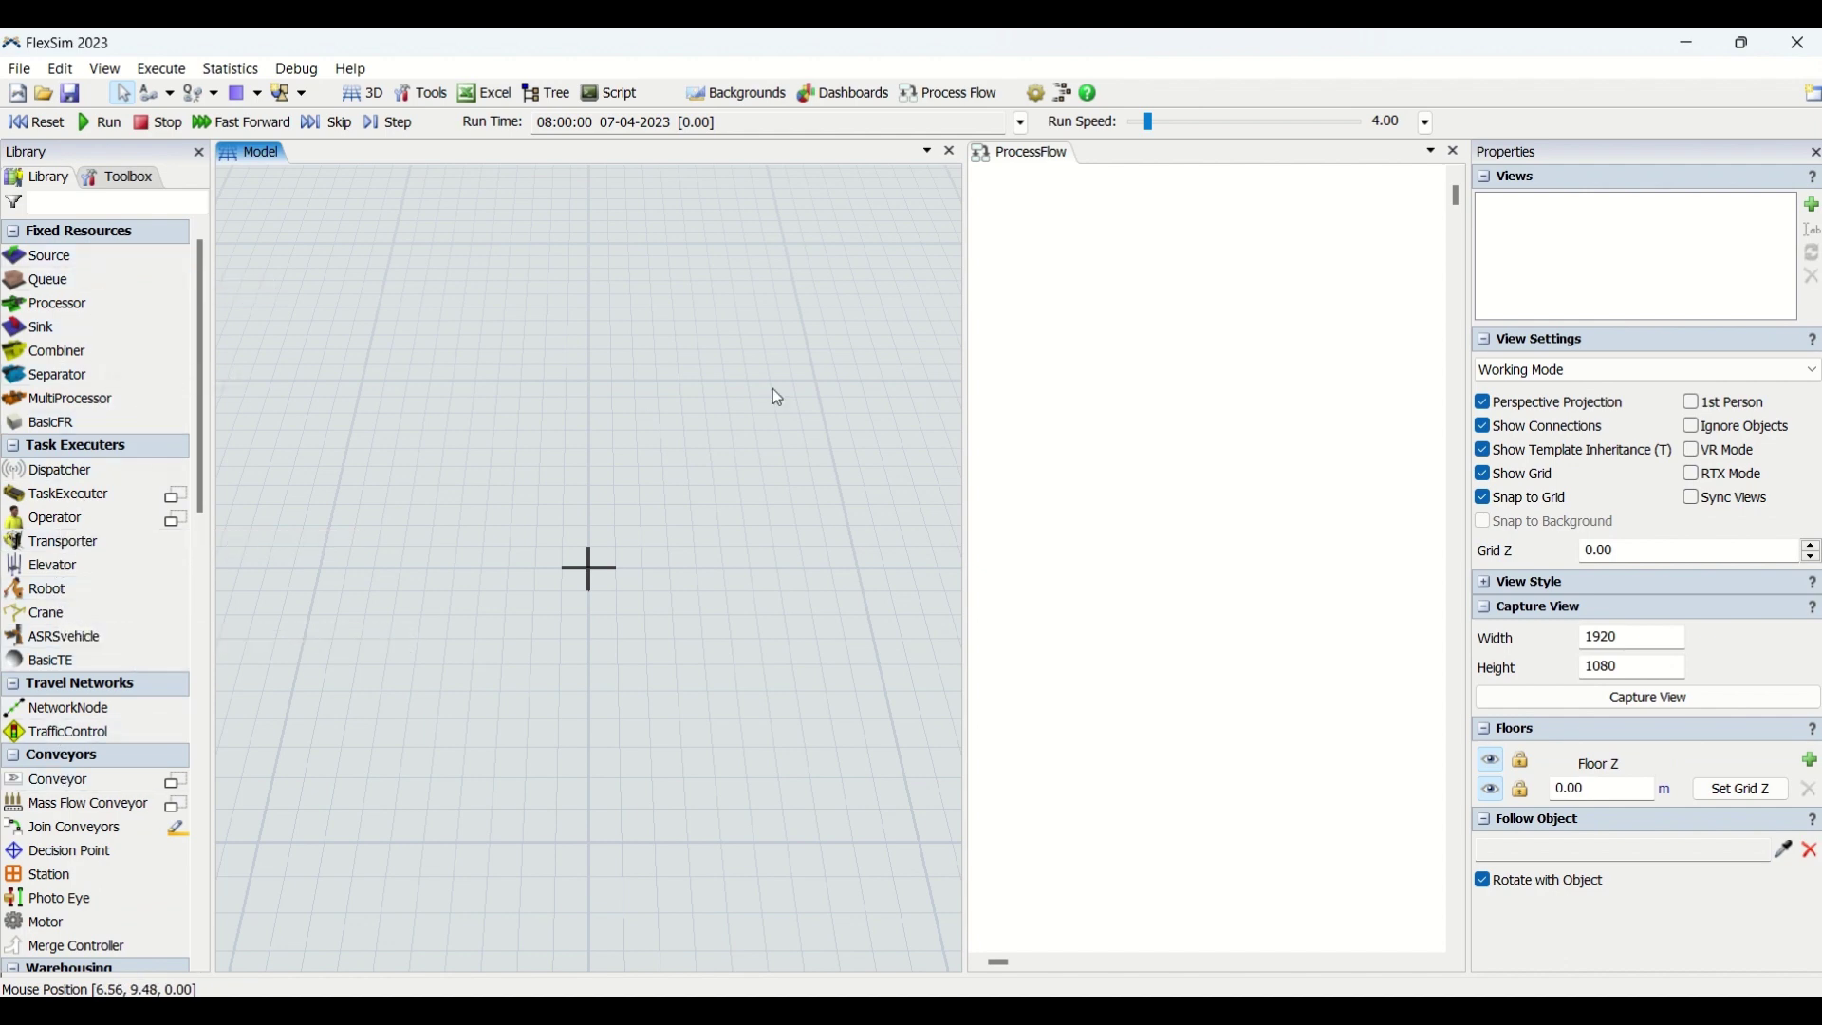
left_click(1140, 344)
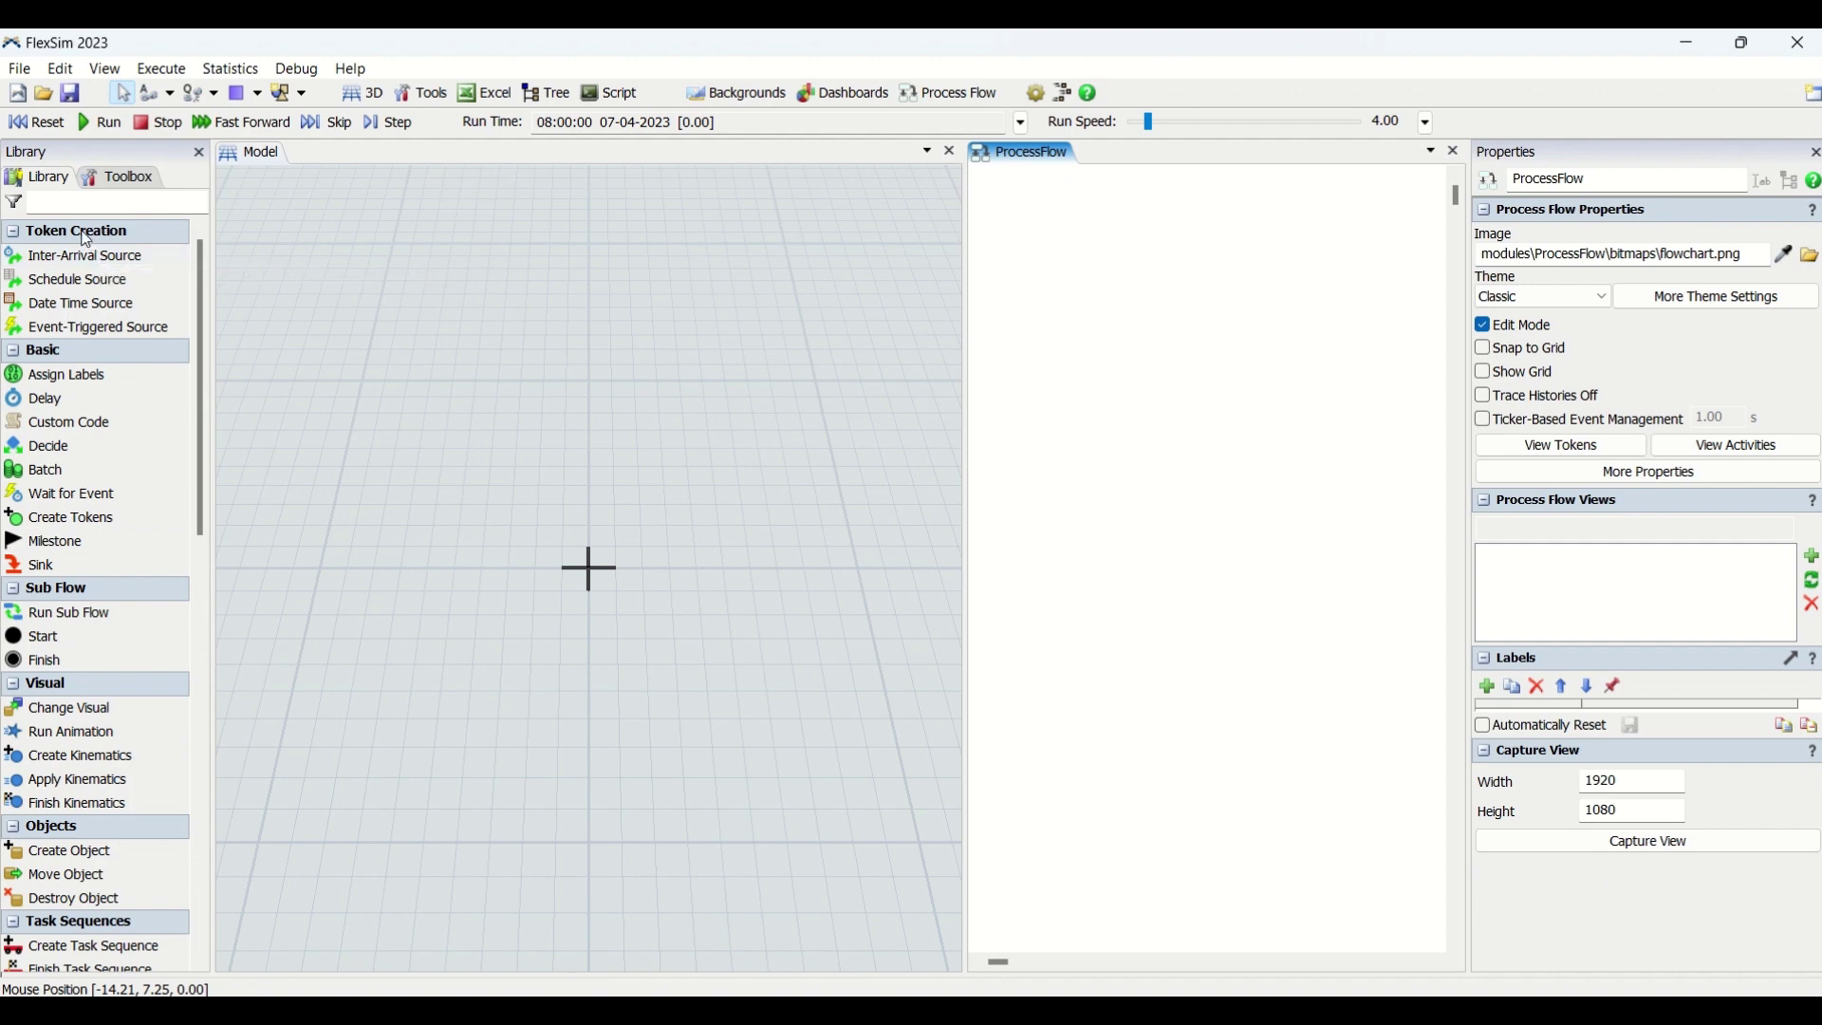
left_click_drag(184, 259, 1020, 316)
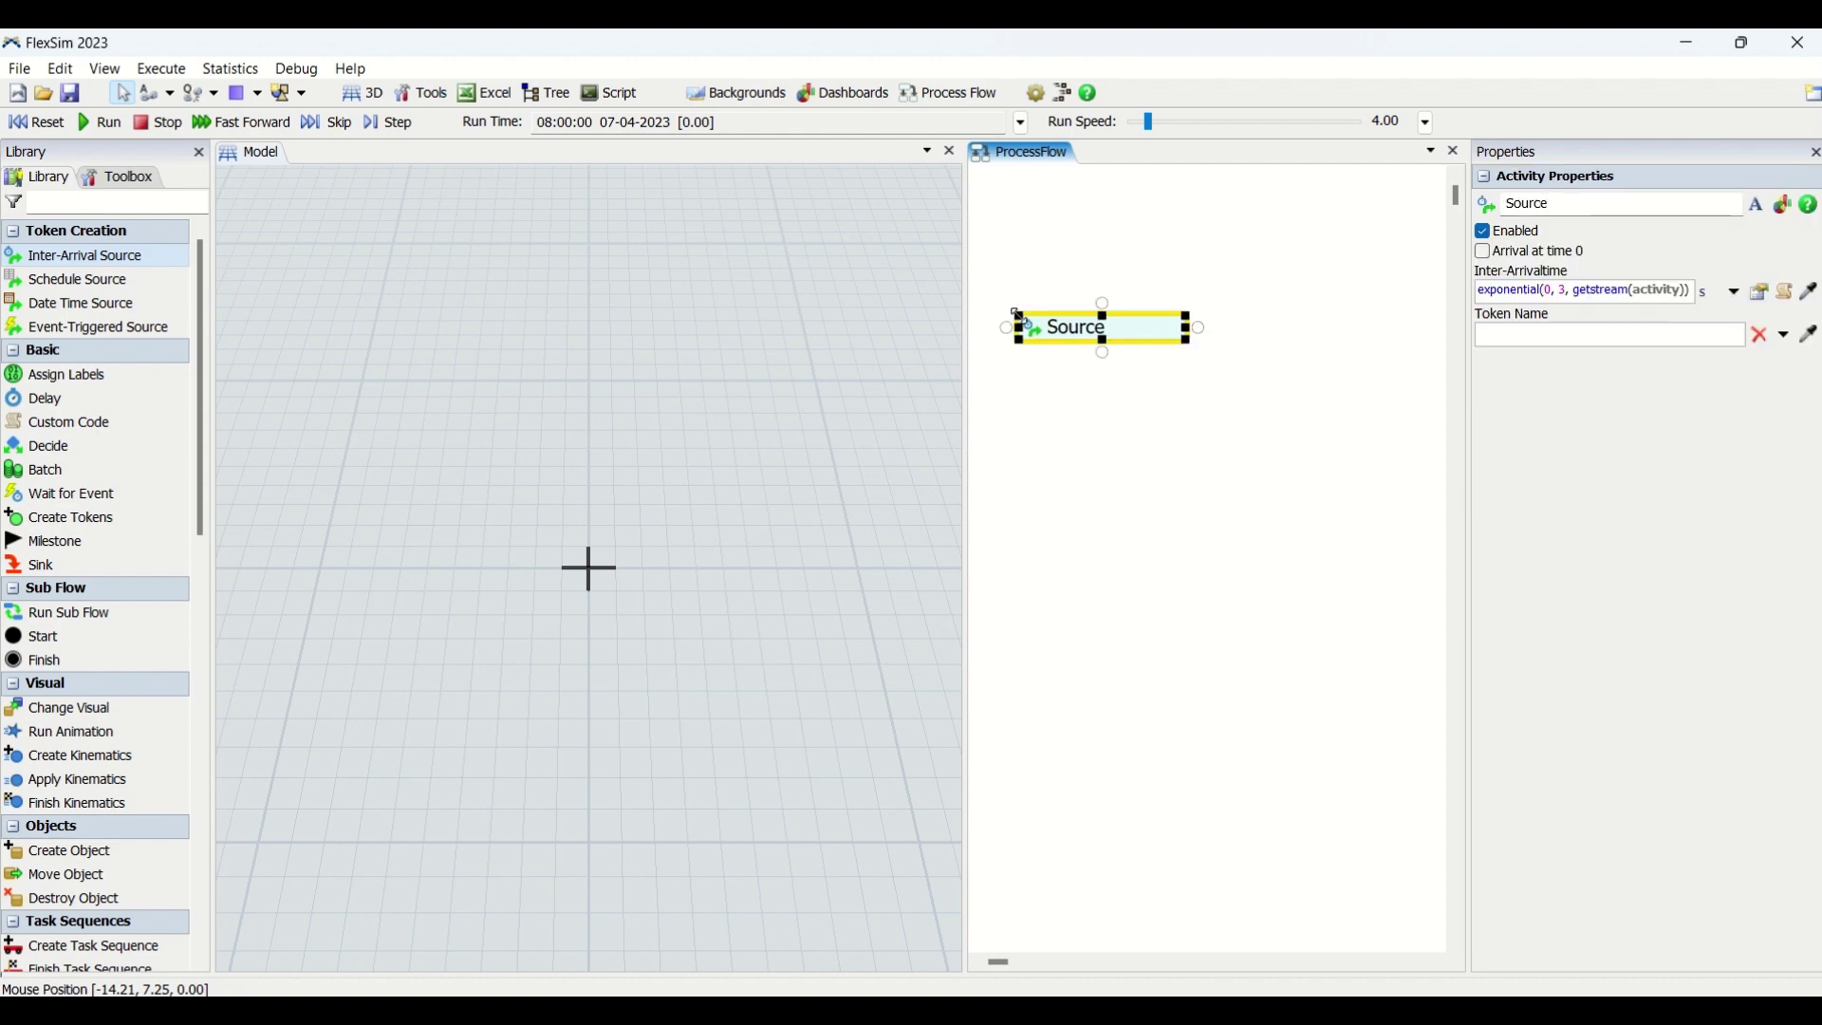
Place a second Inter-Arrival Source below the first one and delete it again
double_click(1040, 470)
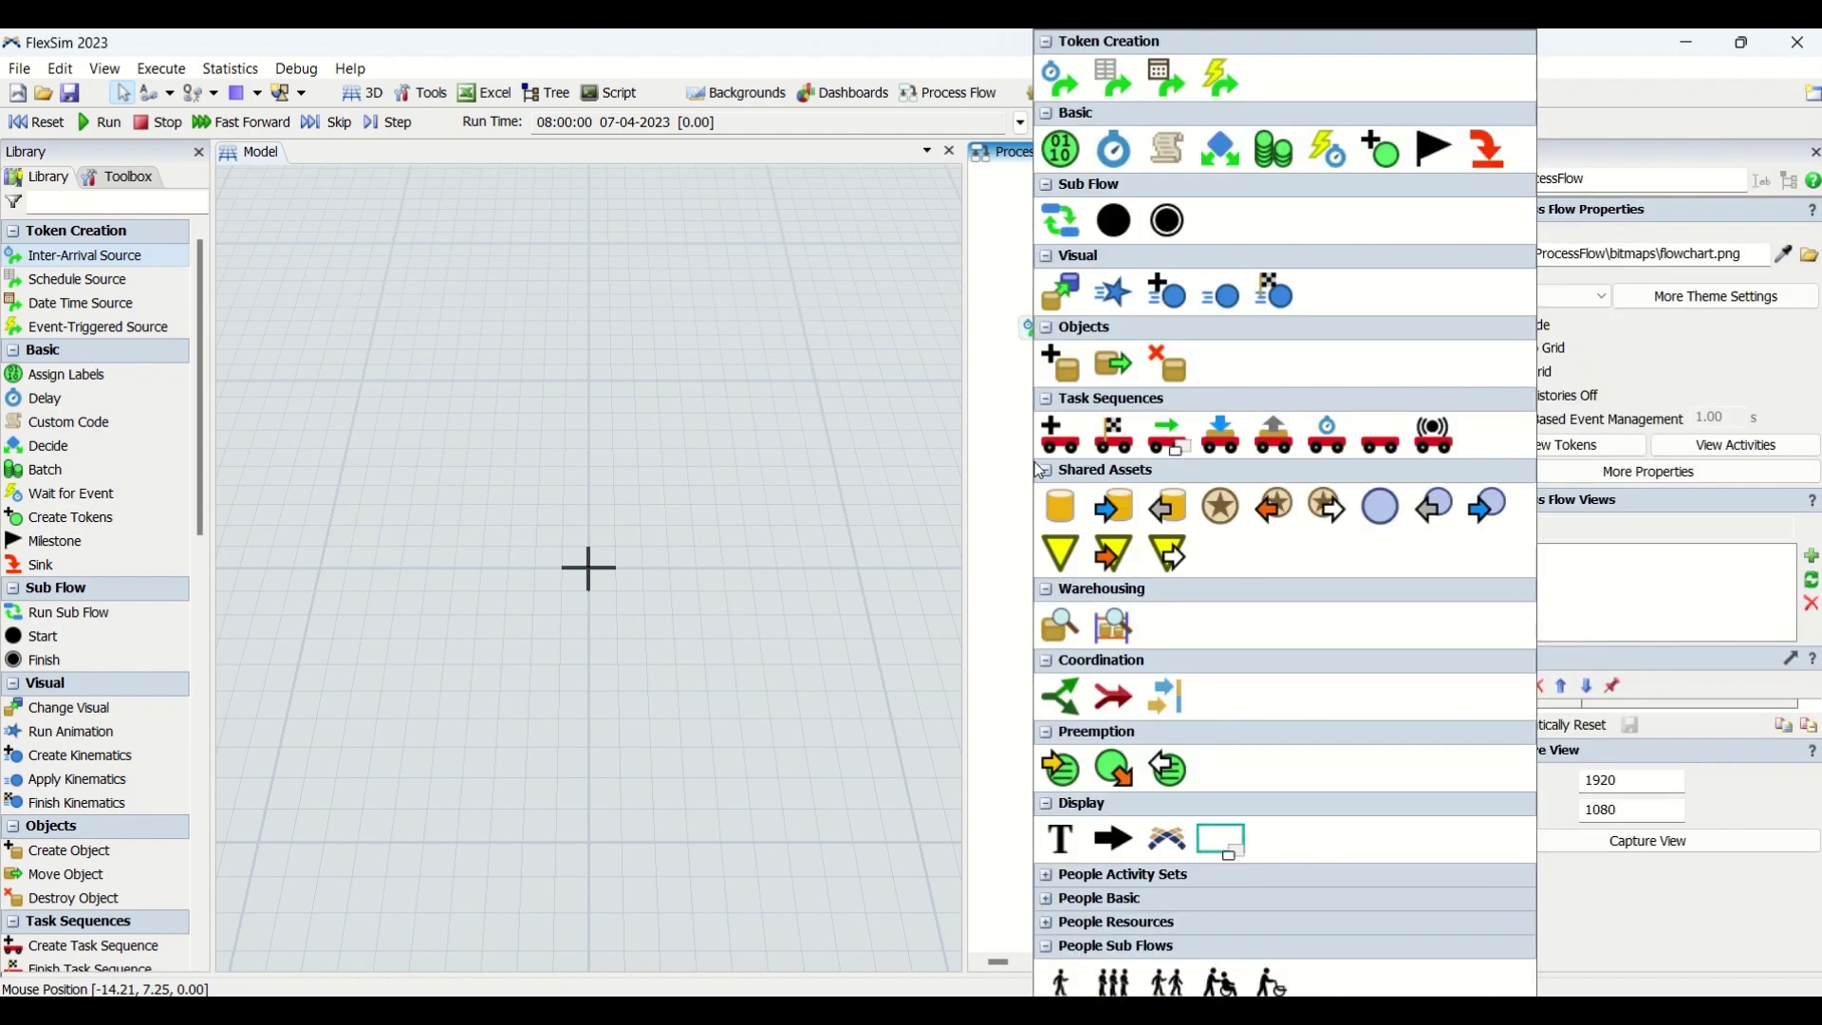
left_click(1063, 82)
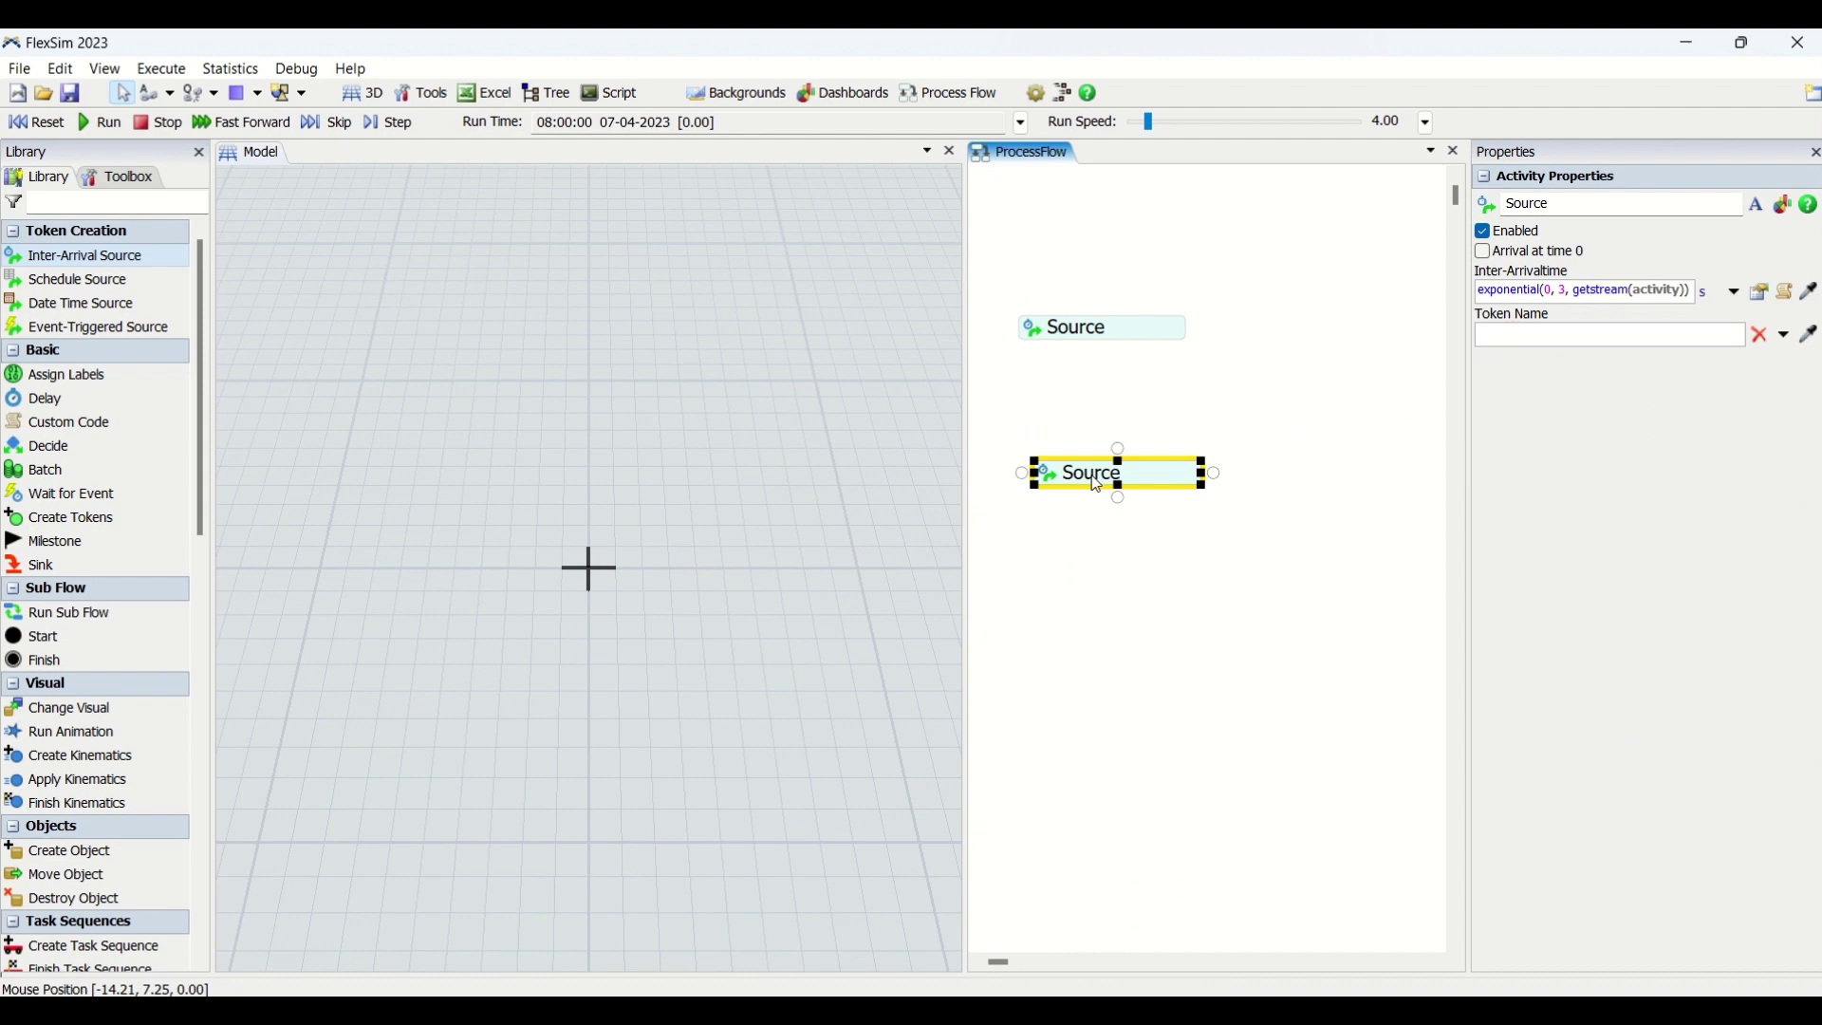
key("Delete")
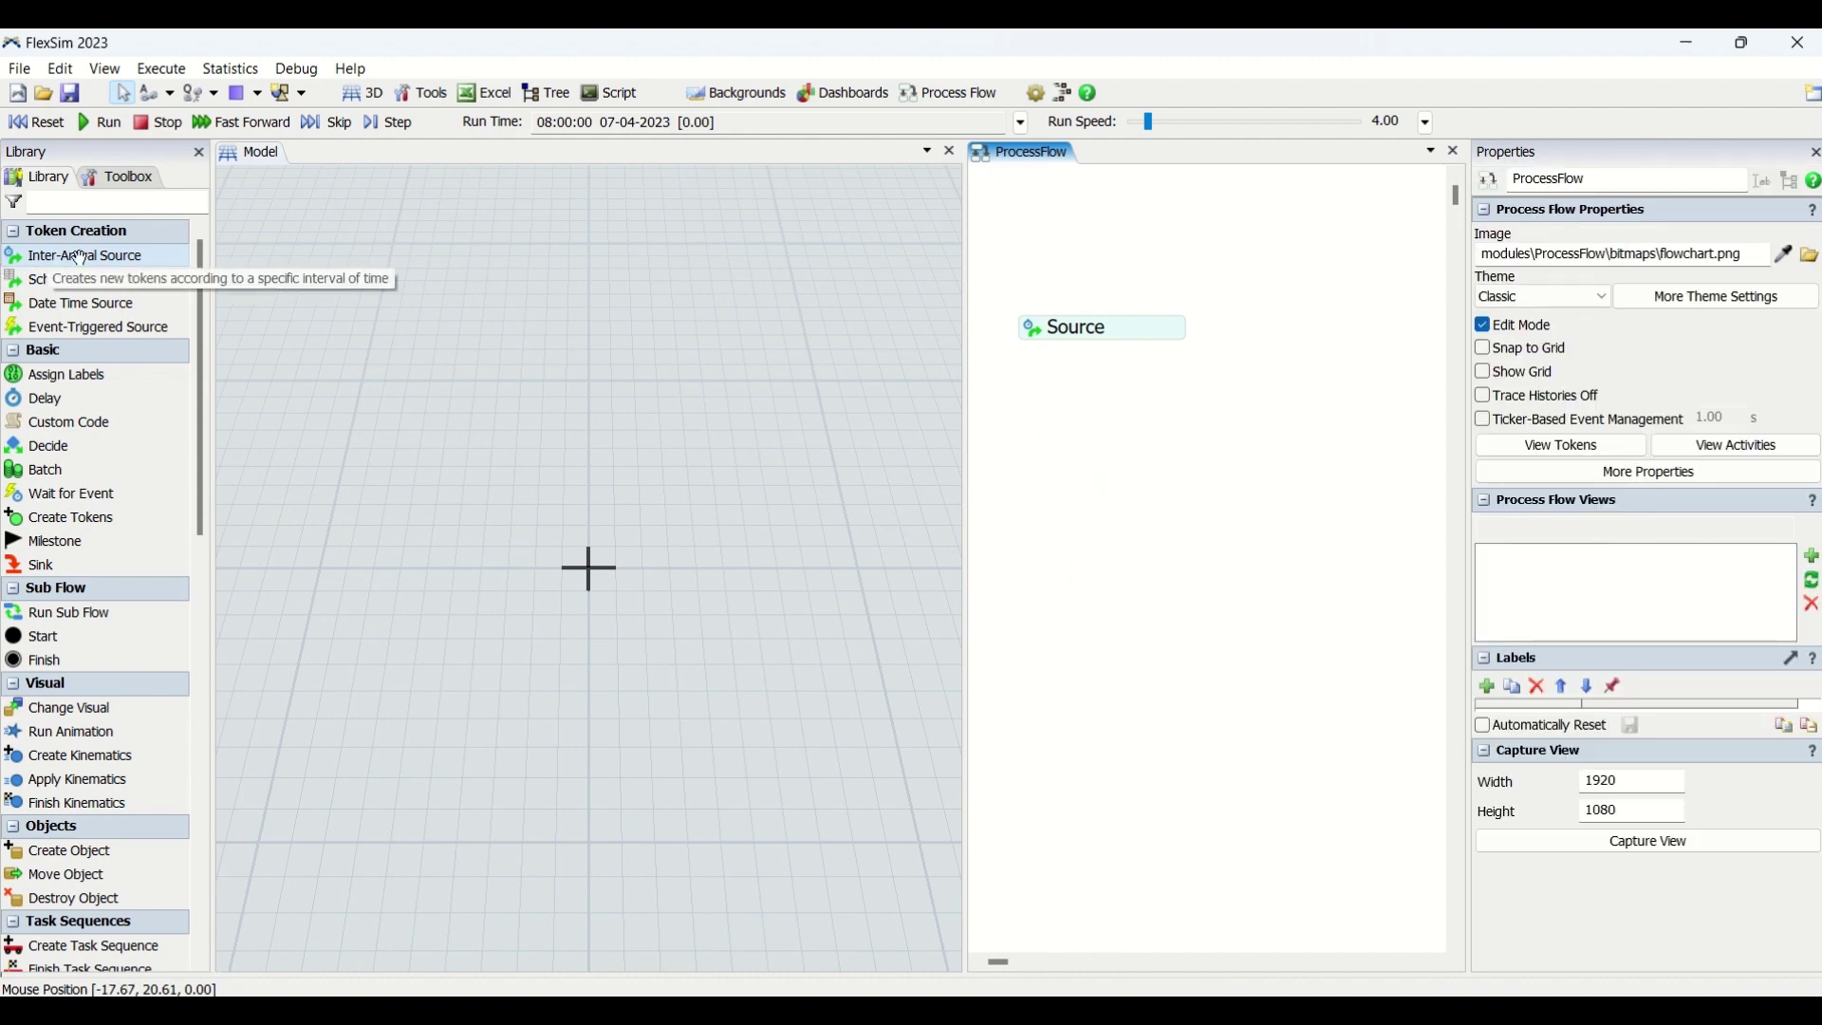
left_click(1079, 336)
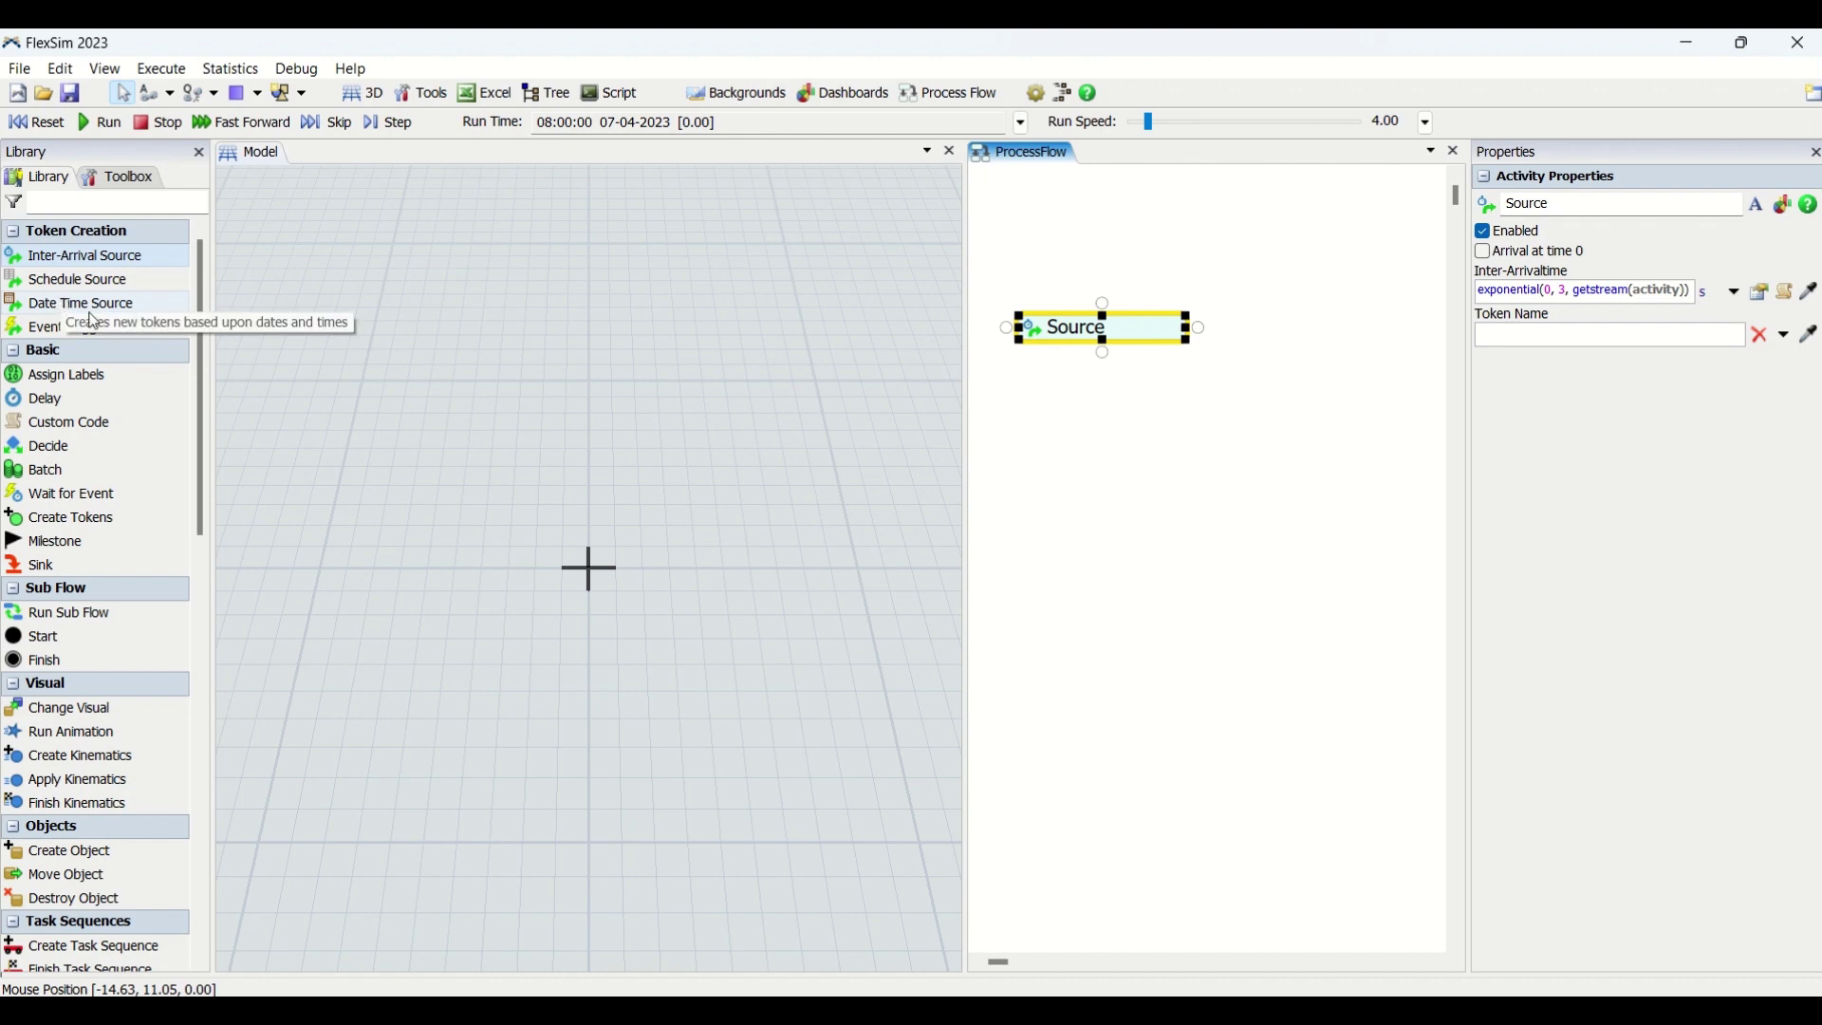
left_click(1064, 276)
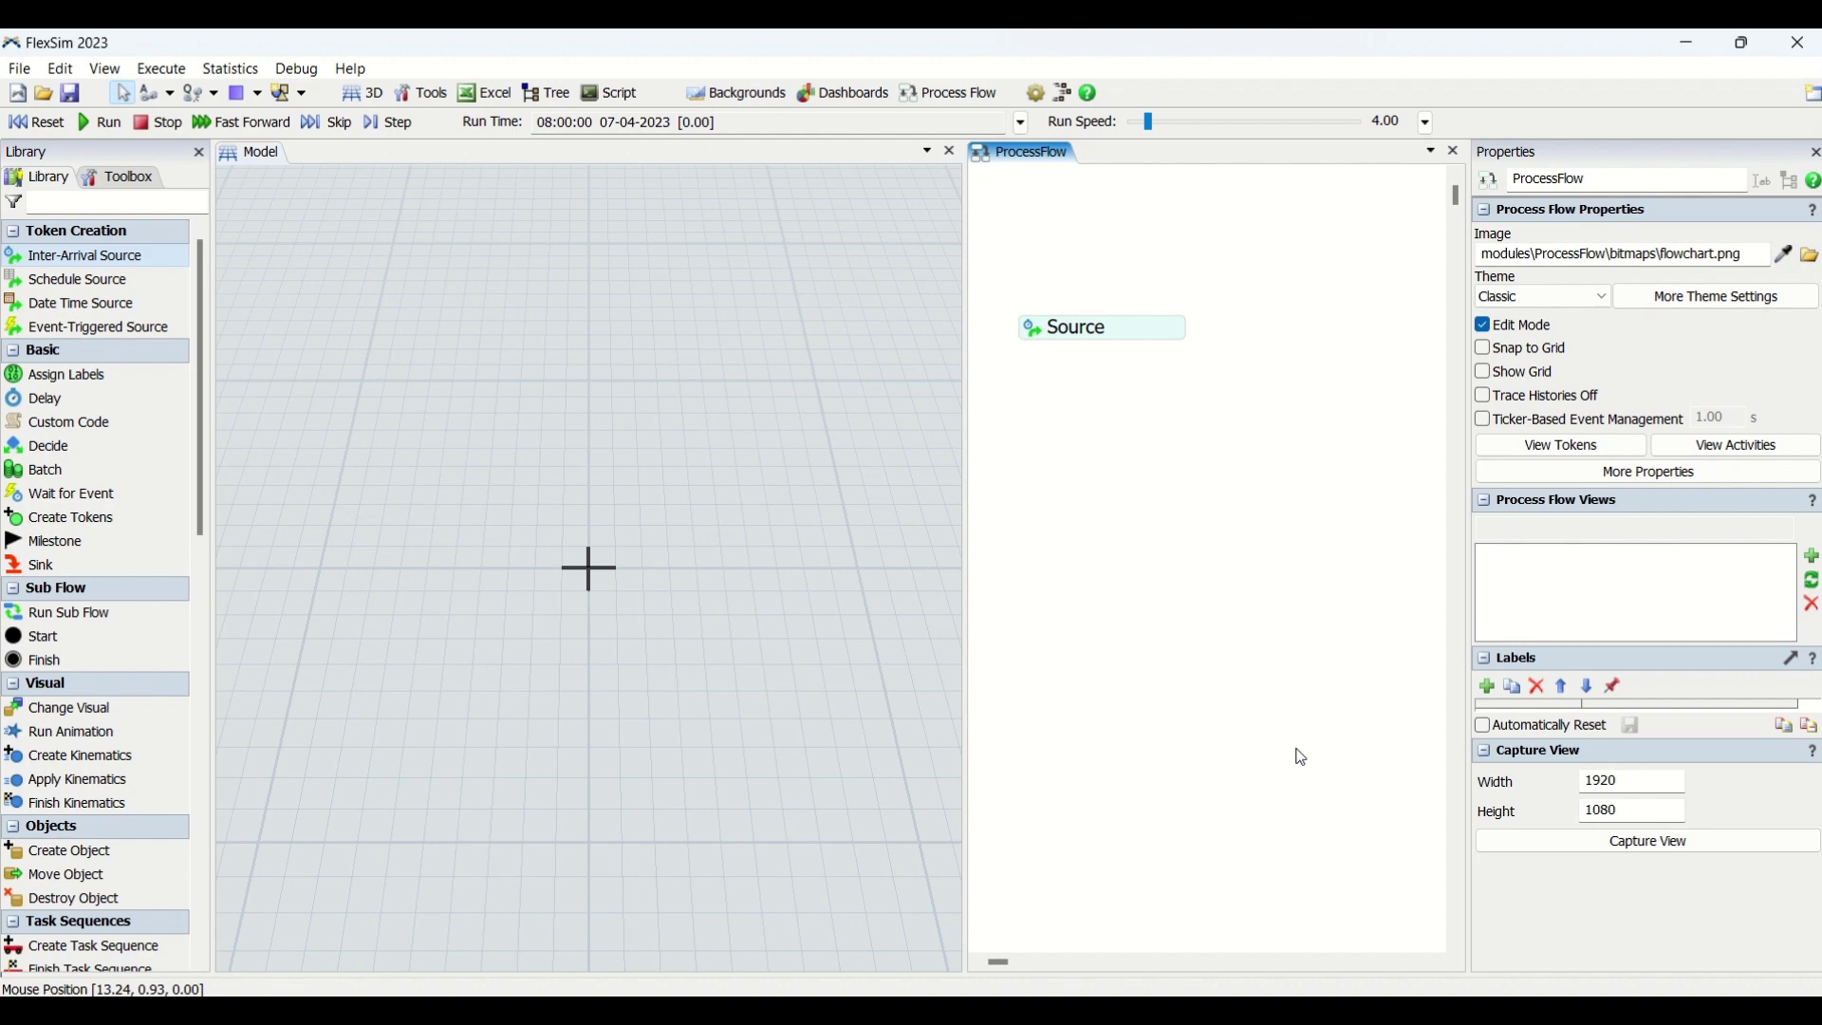
left_click(1077, 328)
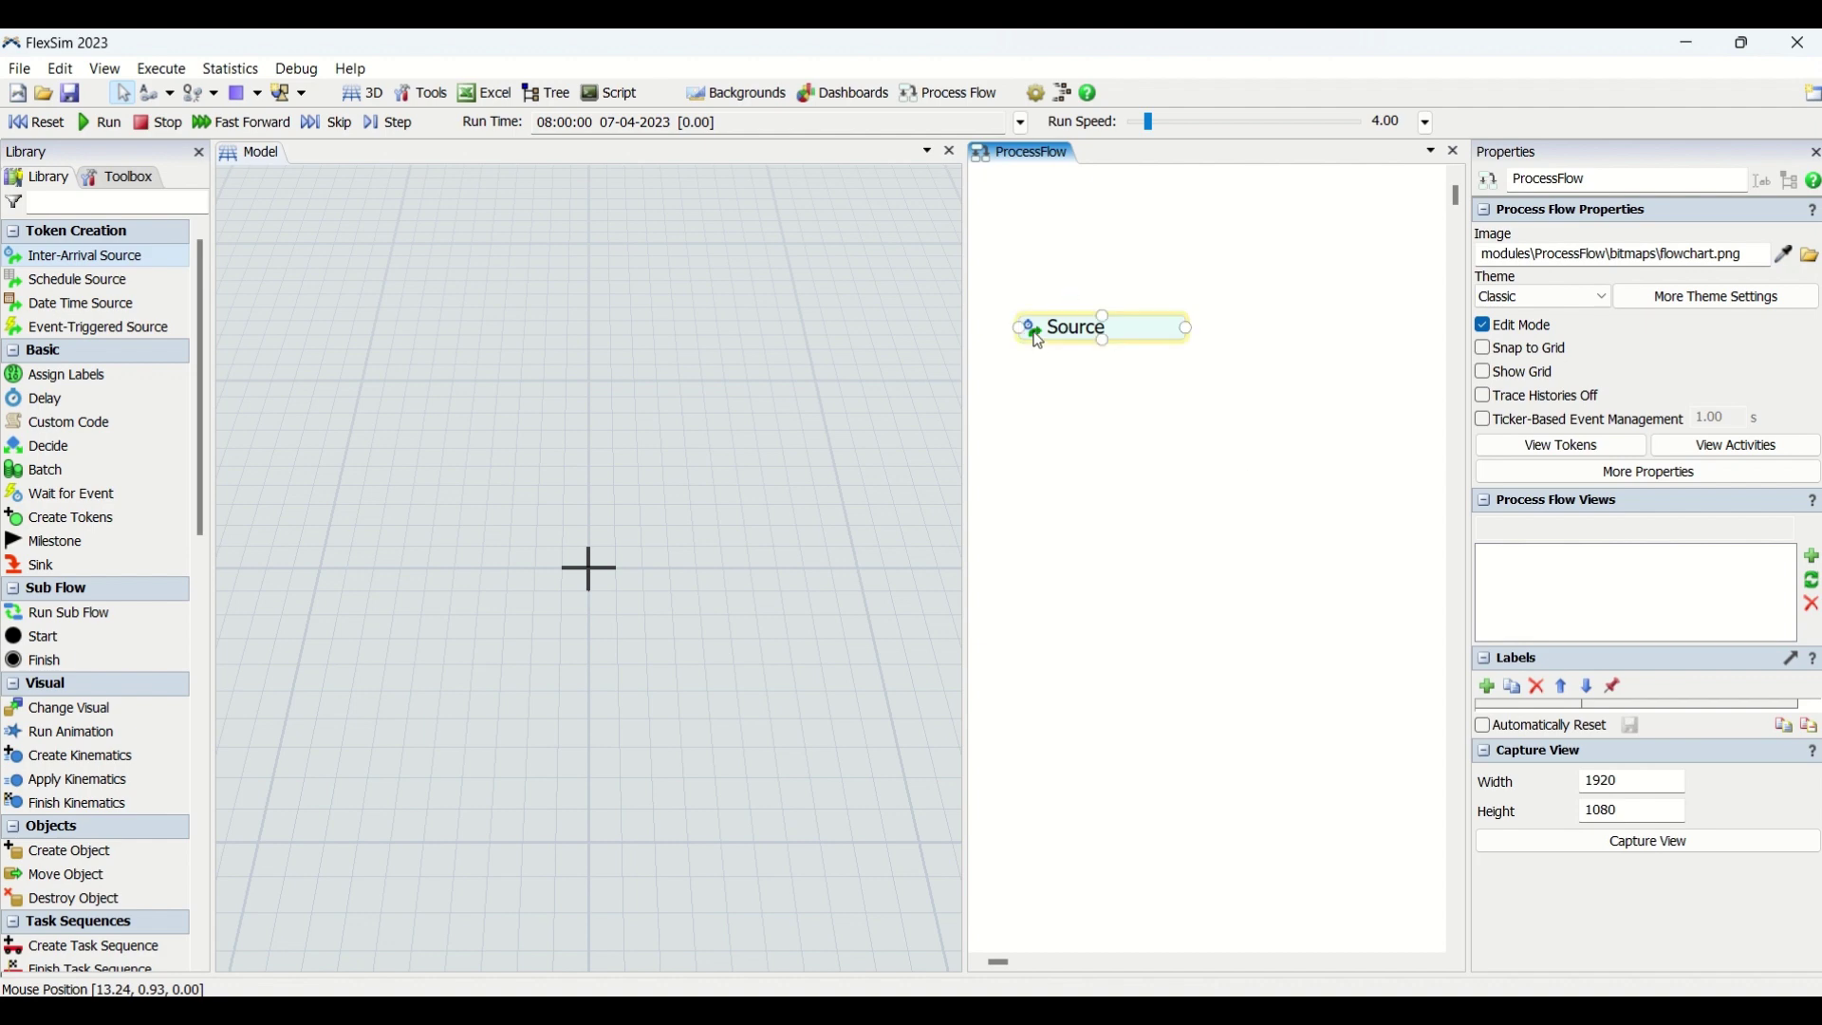
left_click(1133, 302)
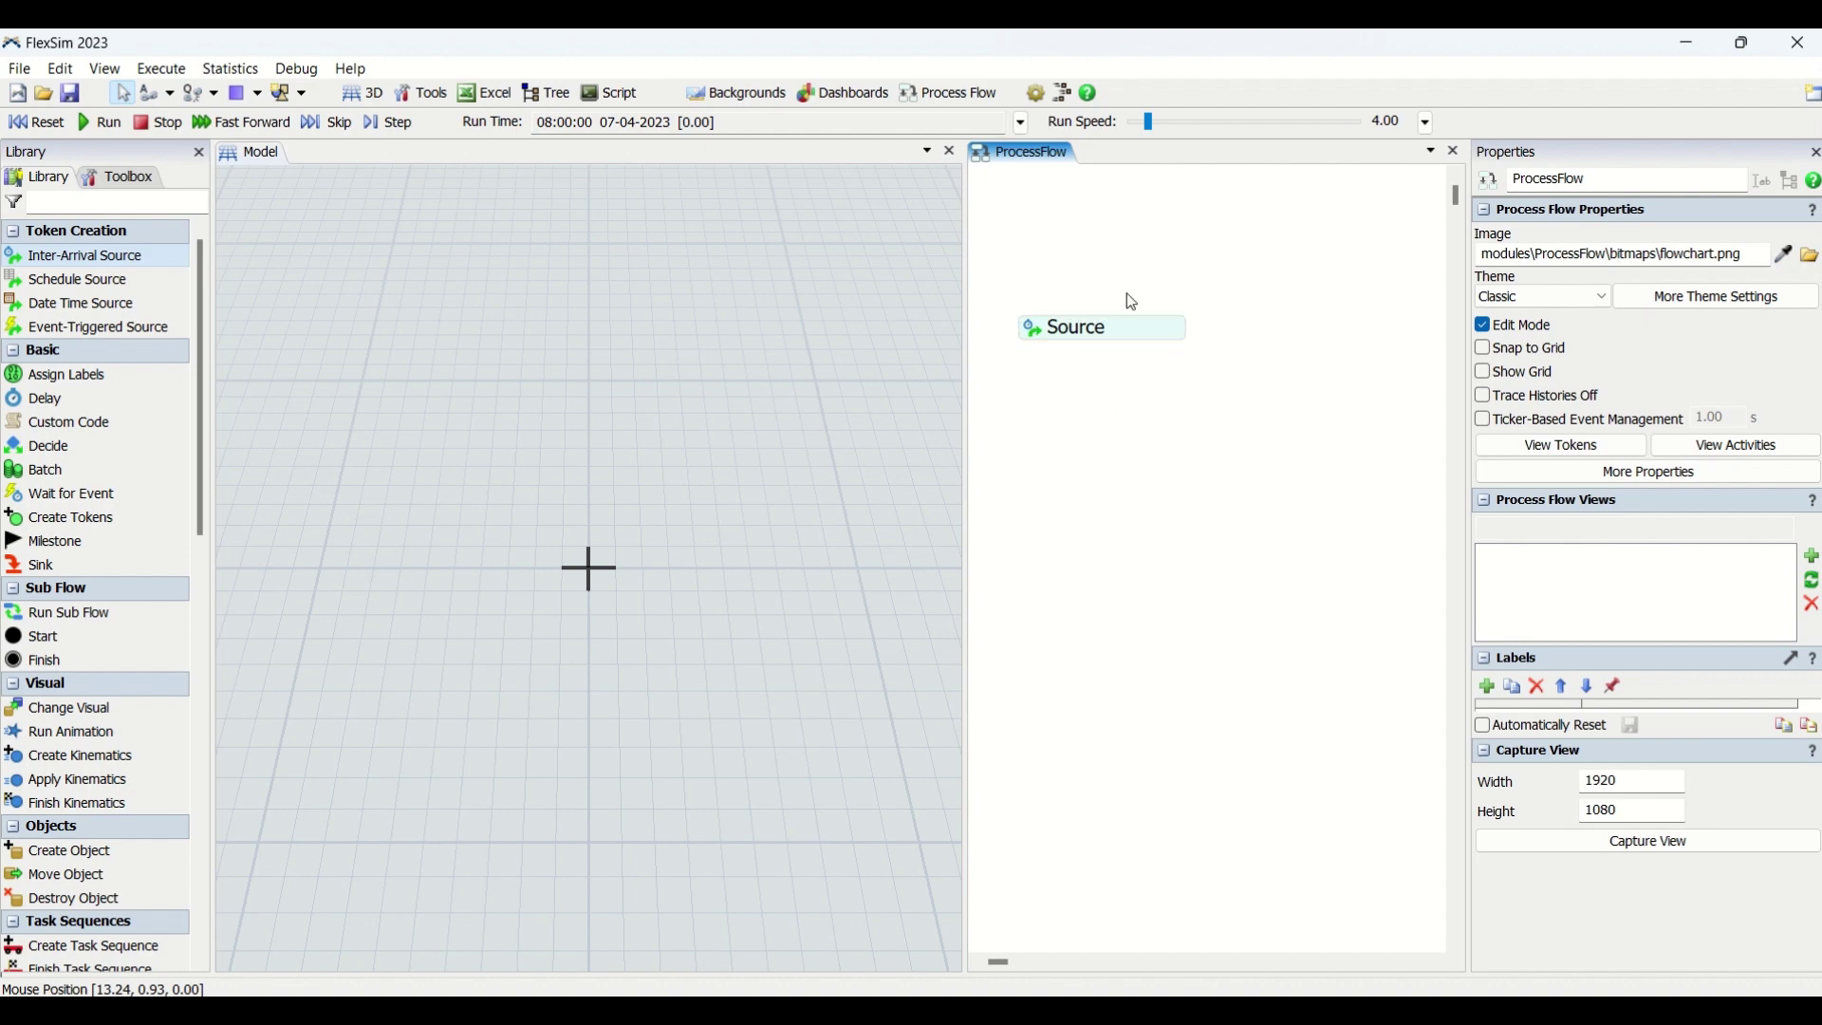
Switch the Source activity's Enabled option off and back on in its quick properties
double_click(1082, 329)
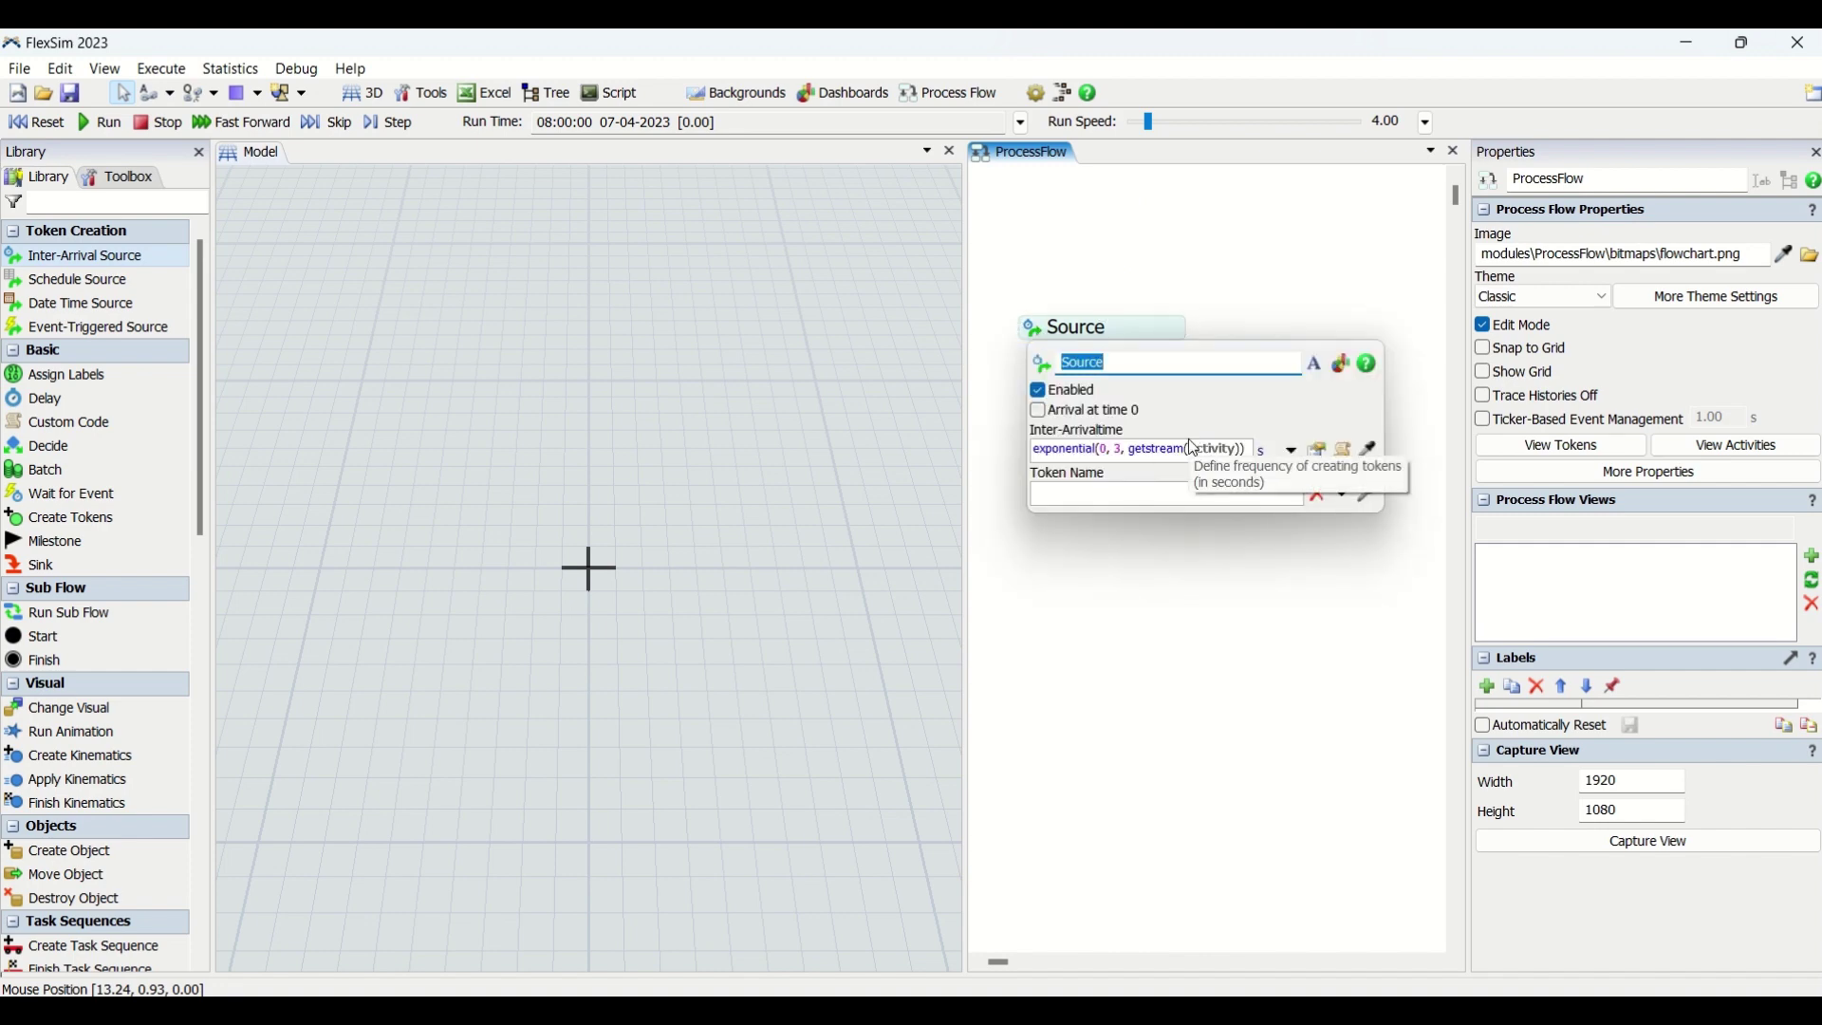
left_click(1041, 392)
left_click(1041, 335)
left_click(1041, 338)
left_click(1039, 391)
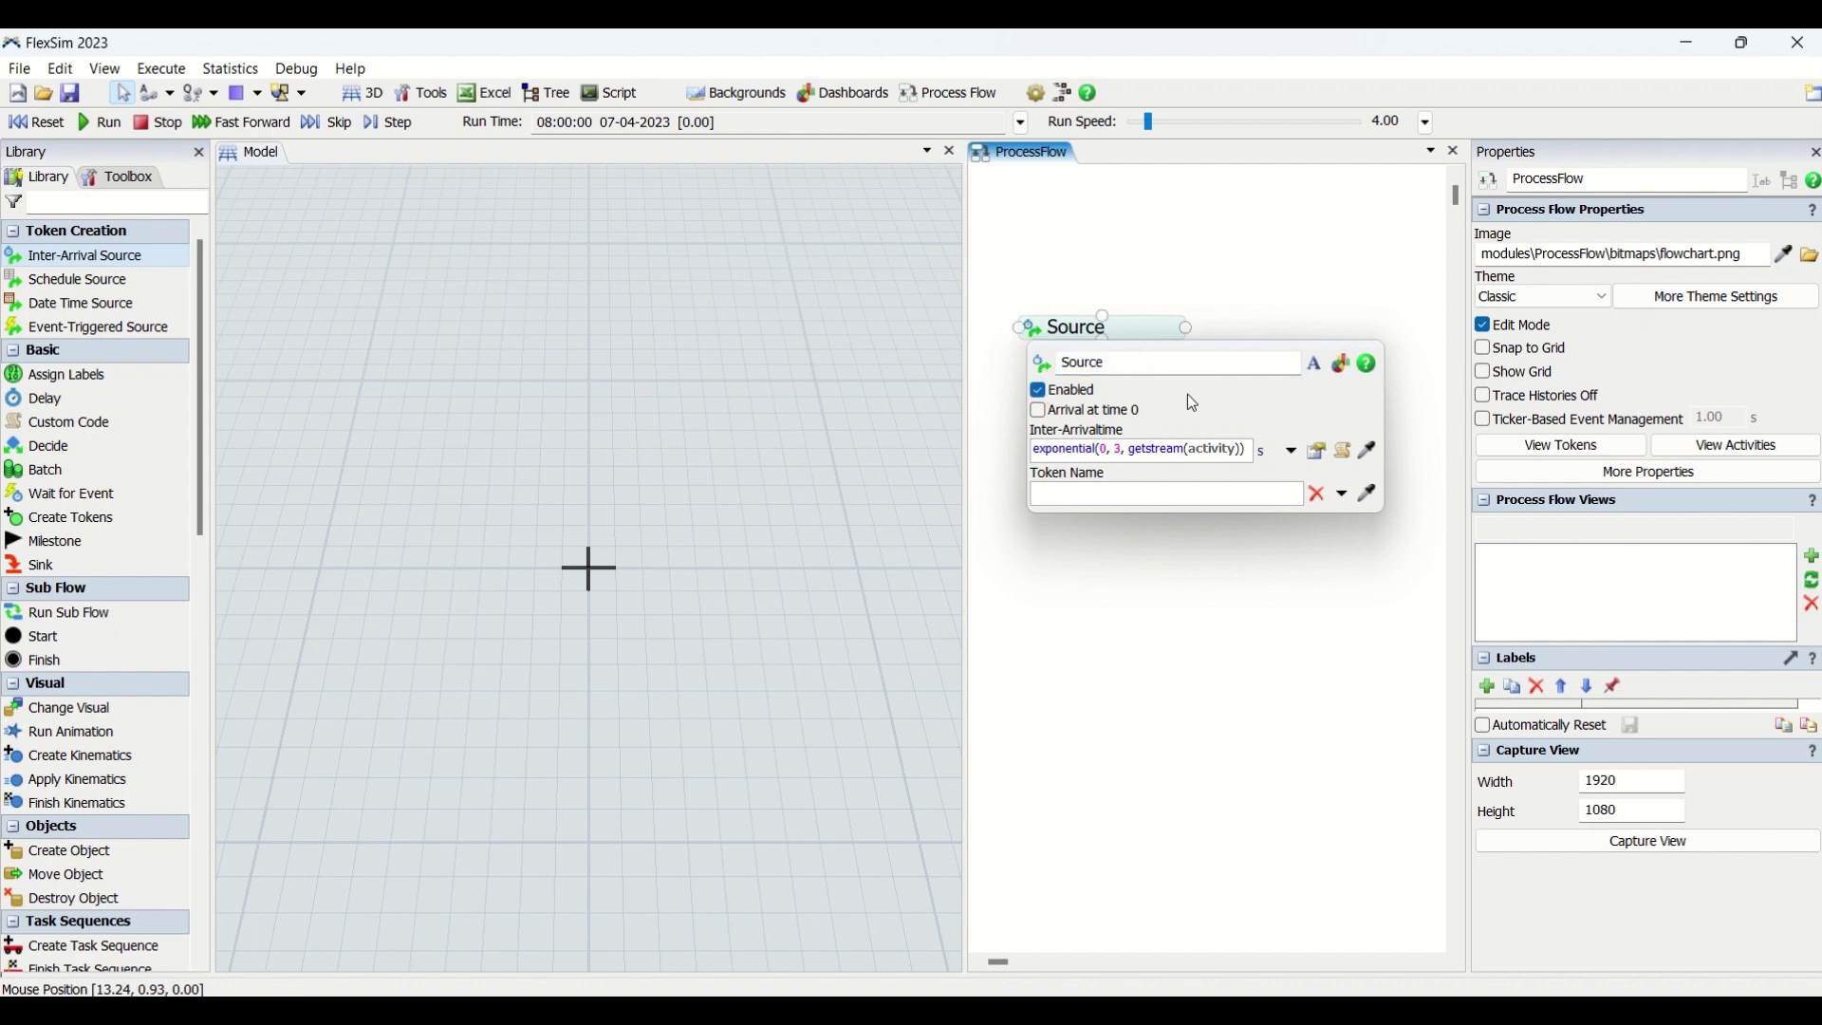
Inspect the Source activity's background and font settings and its statistics, closing the Statistics window when done
left_click(1316, 377)
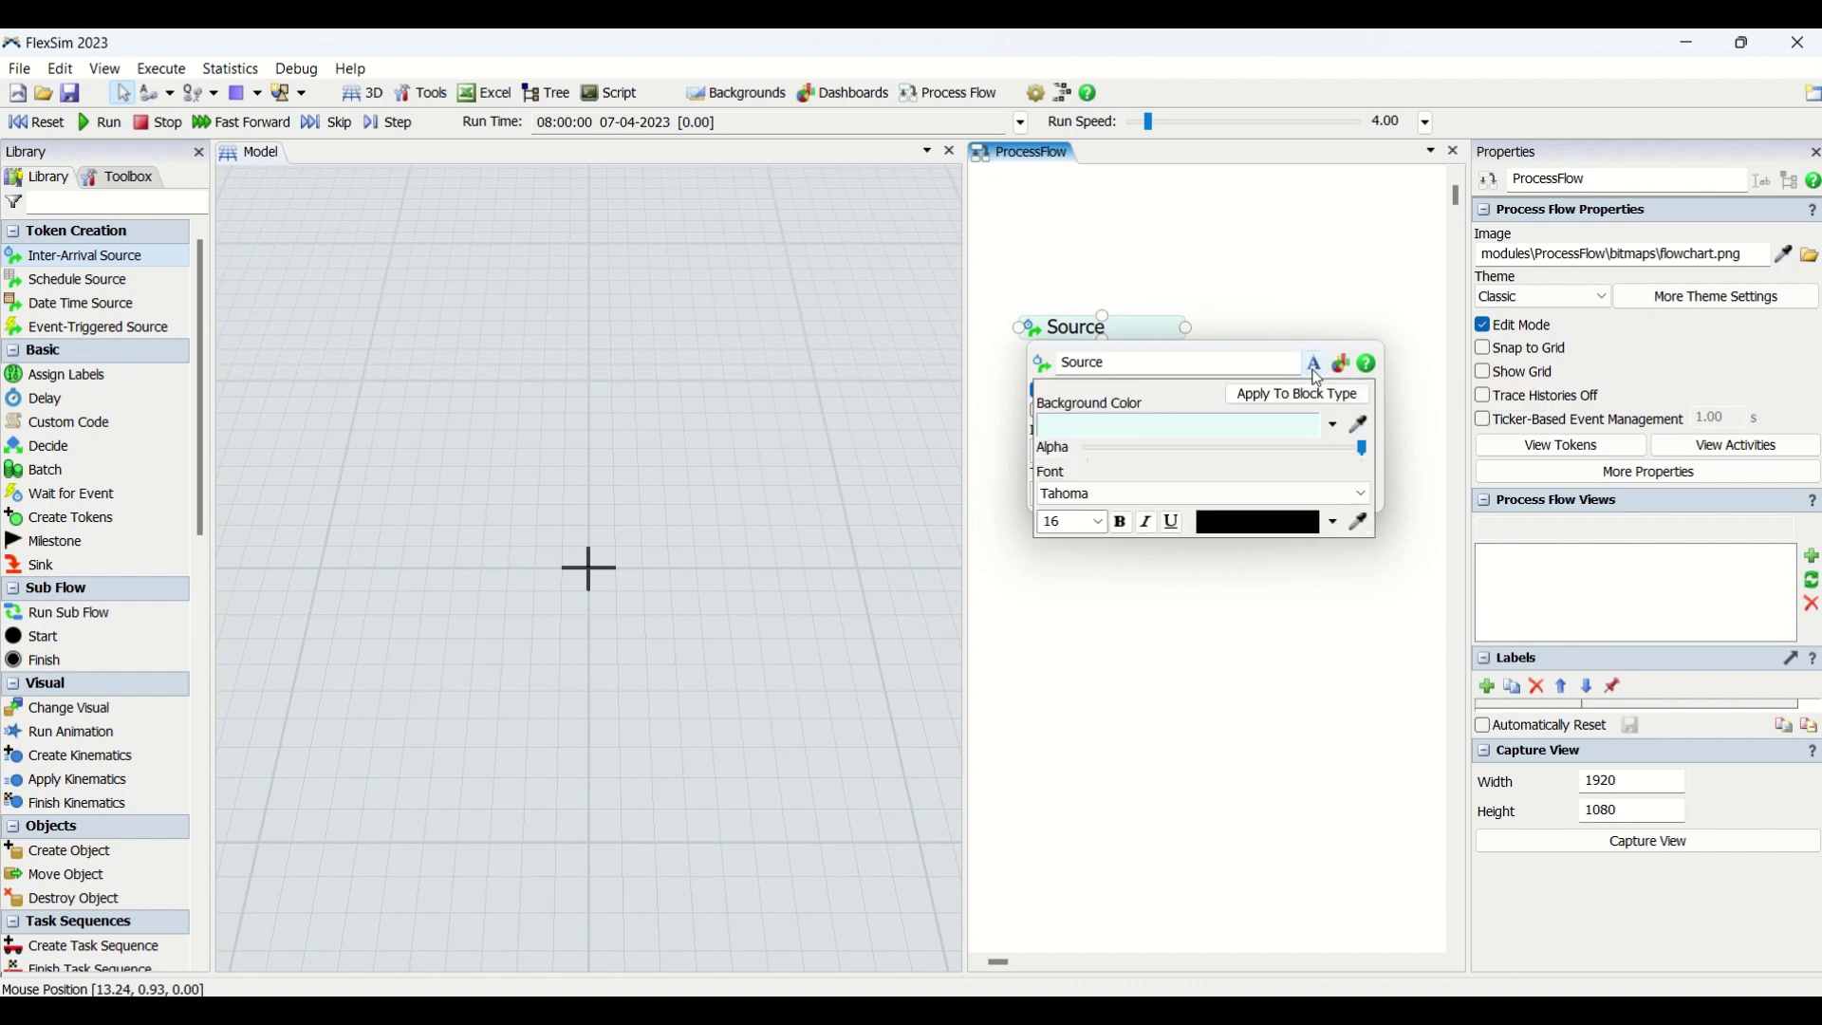
left_click(1345, 368)
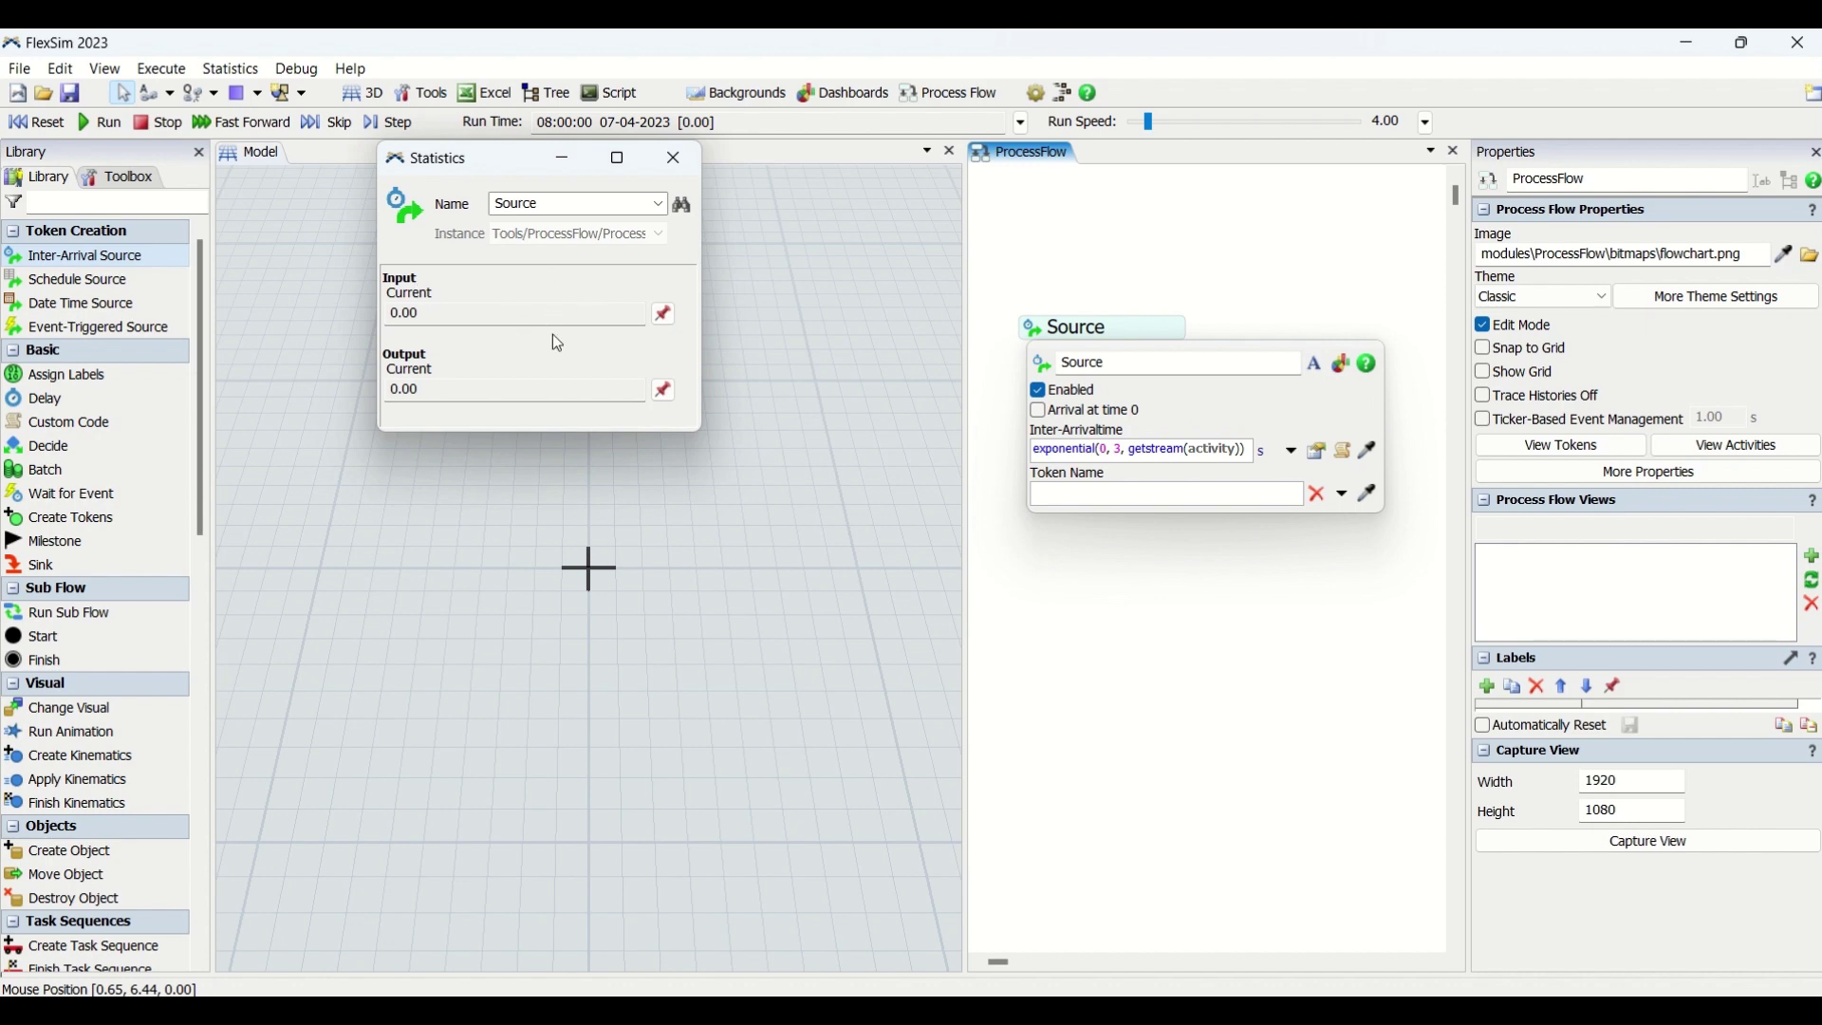
left_click(1376, 372)
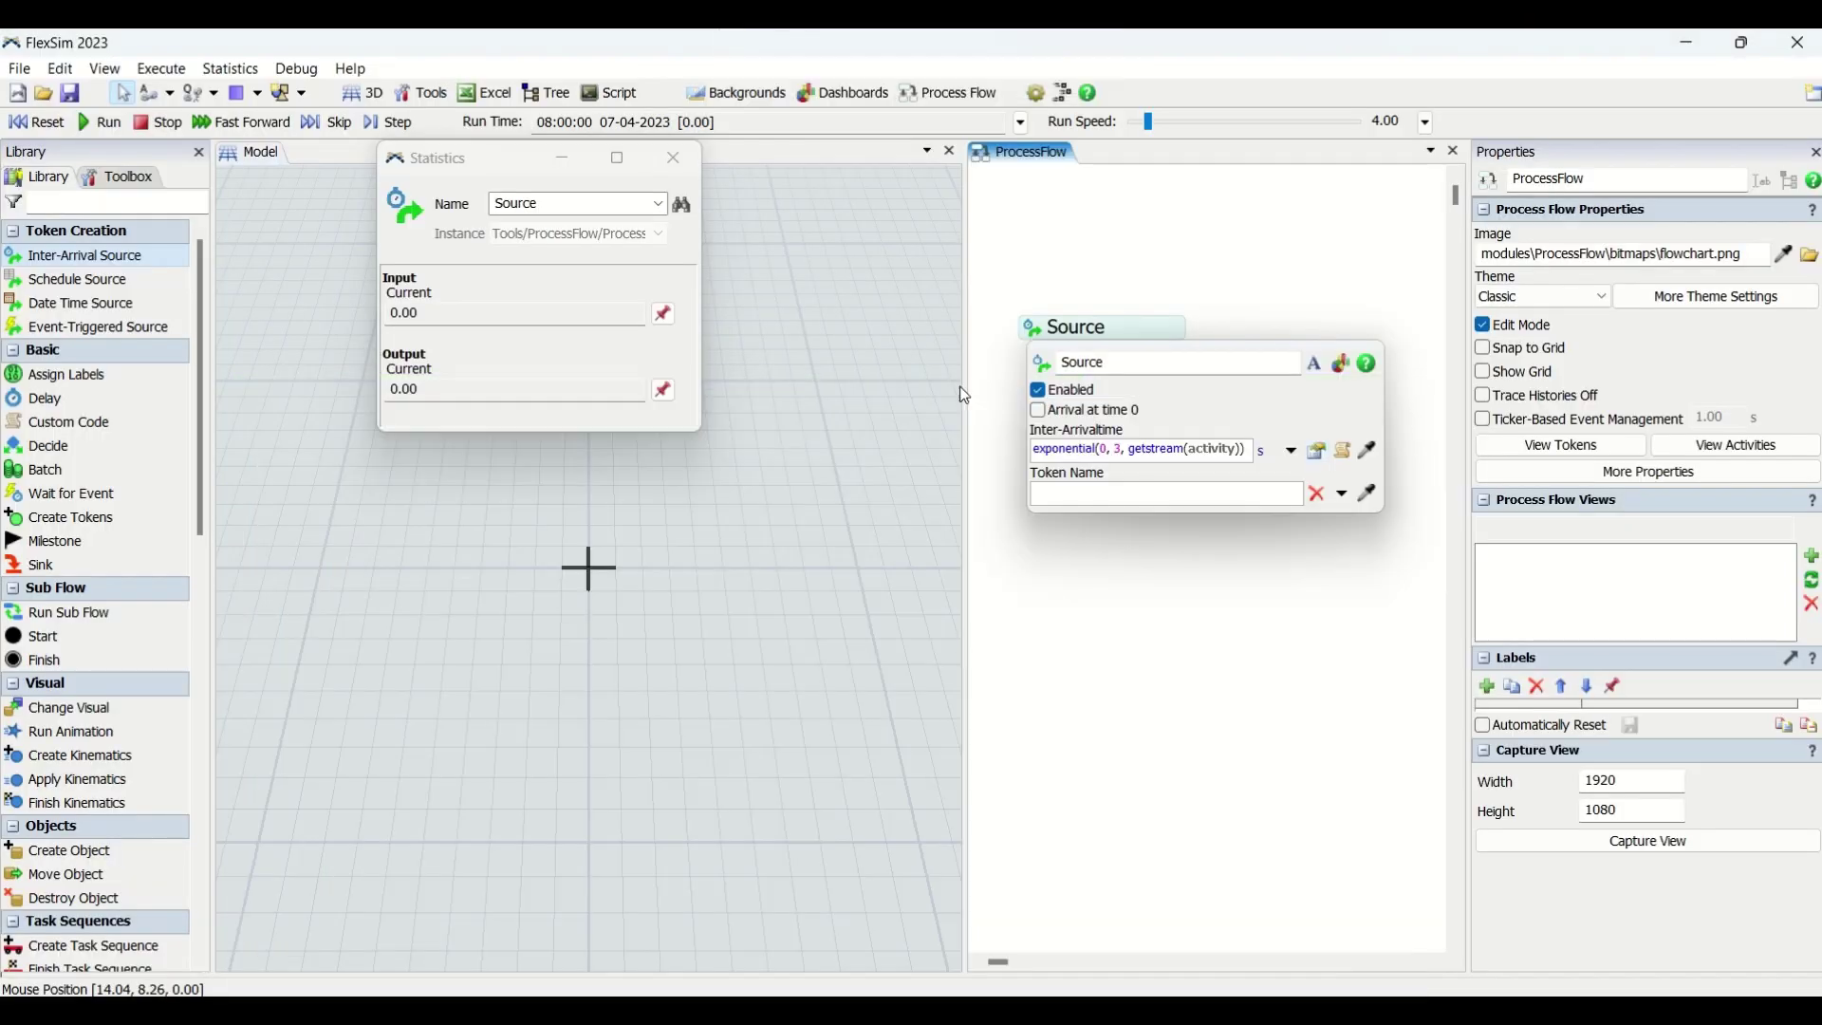
left_click(674, 157)
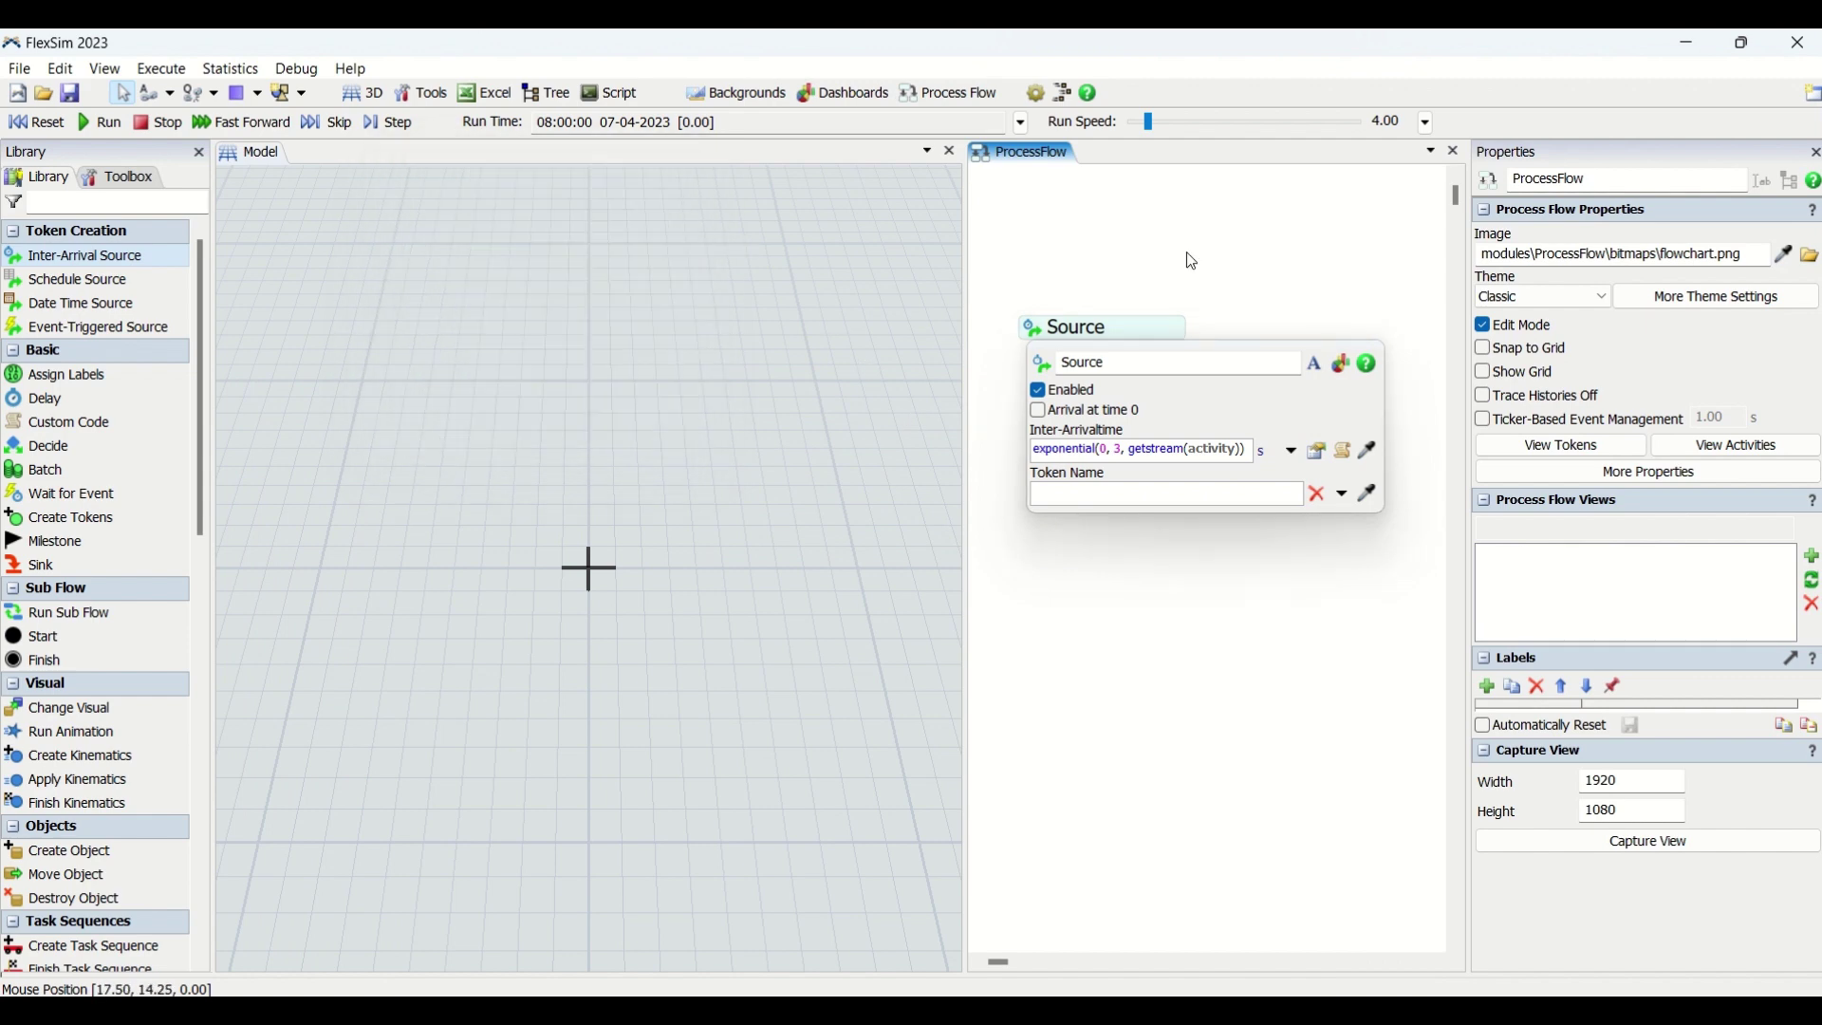
Reopen the Source activity's quick properties to examine the Arrival at time 0 option
left_click(1218, 251)
left_click(1037, 334)
left_click(1038, 334)
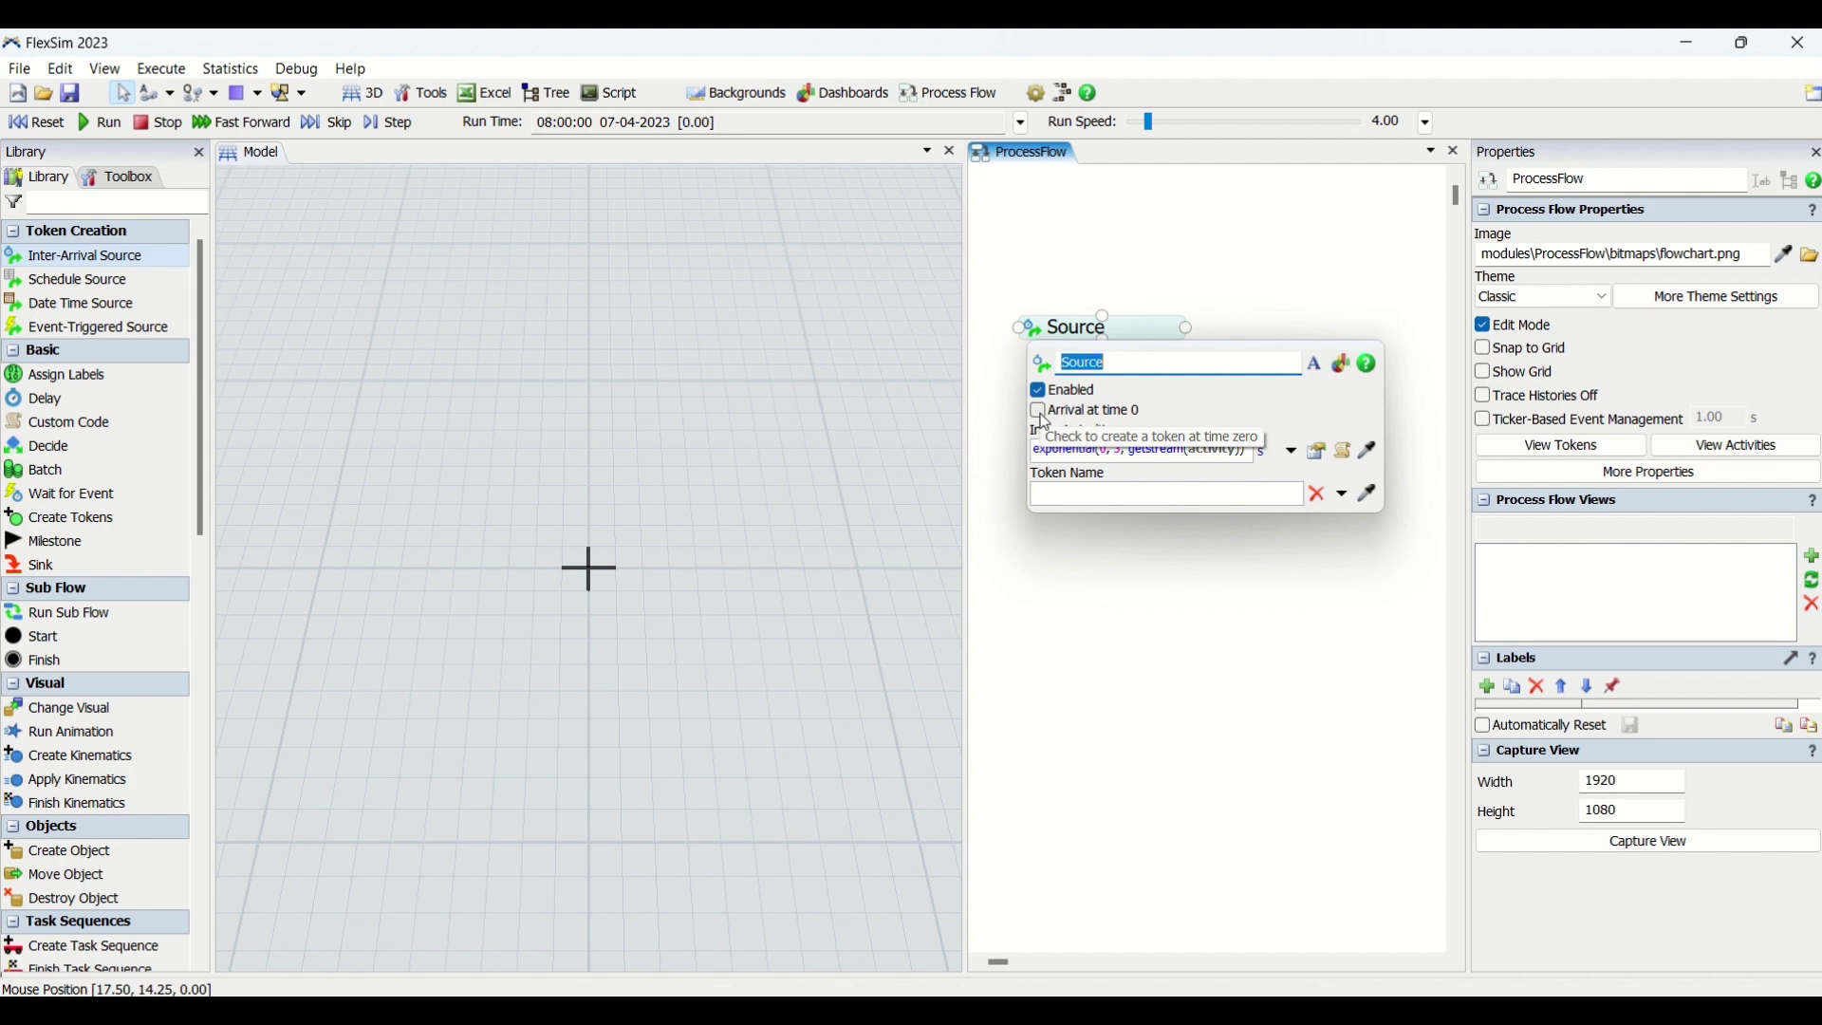
left_click(1156, 221)
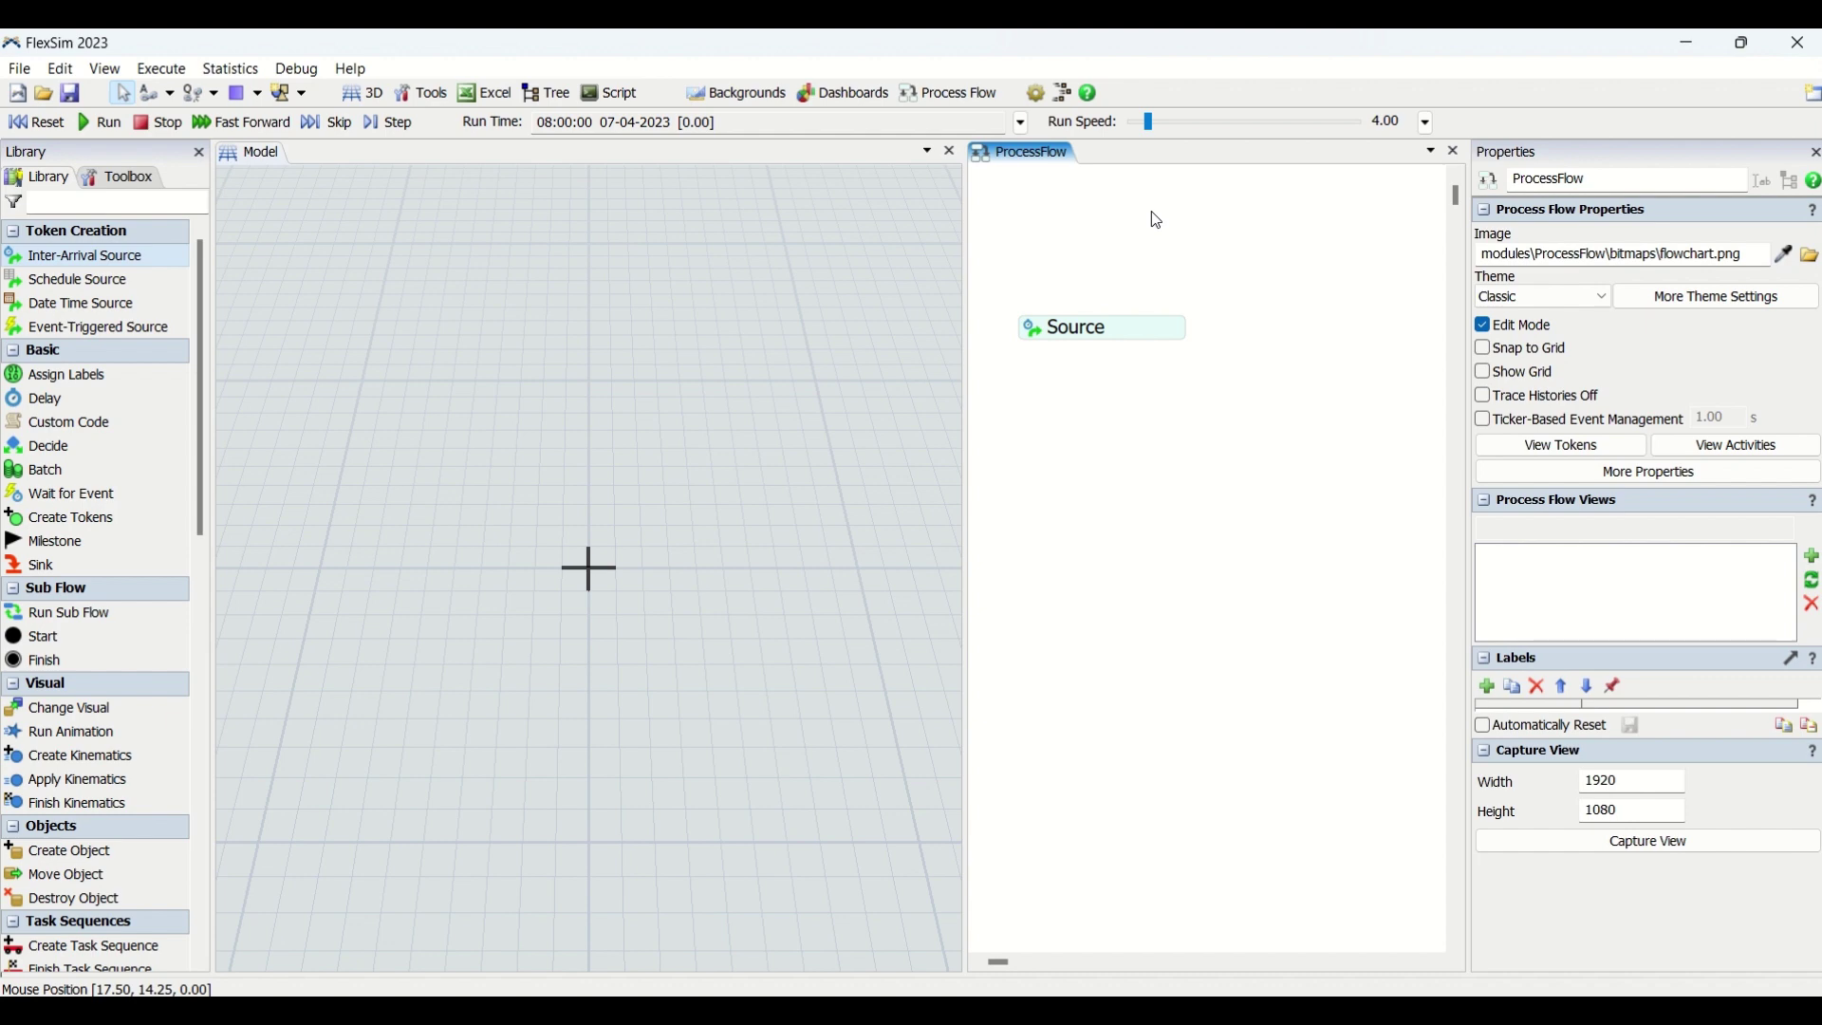
left_click(1086, 326)
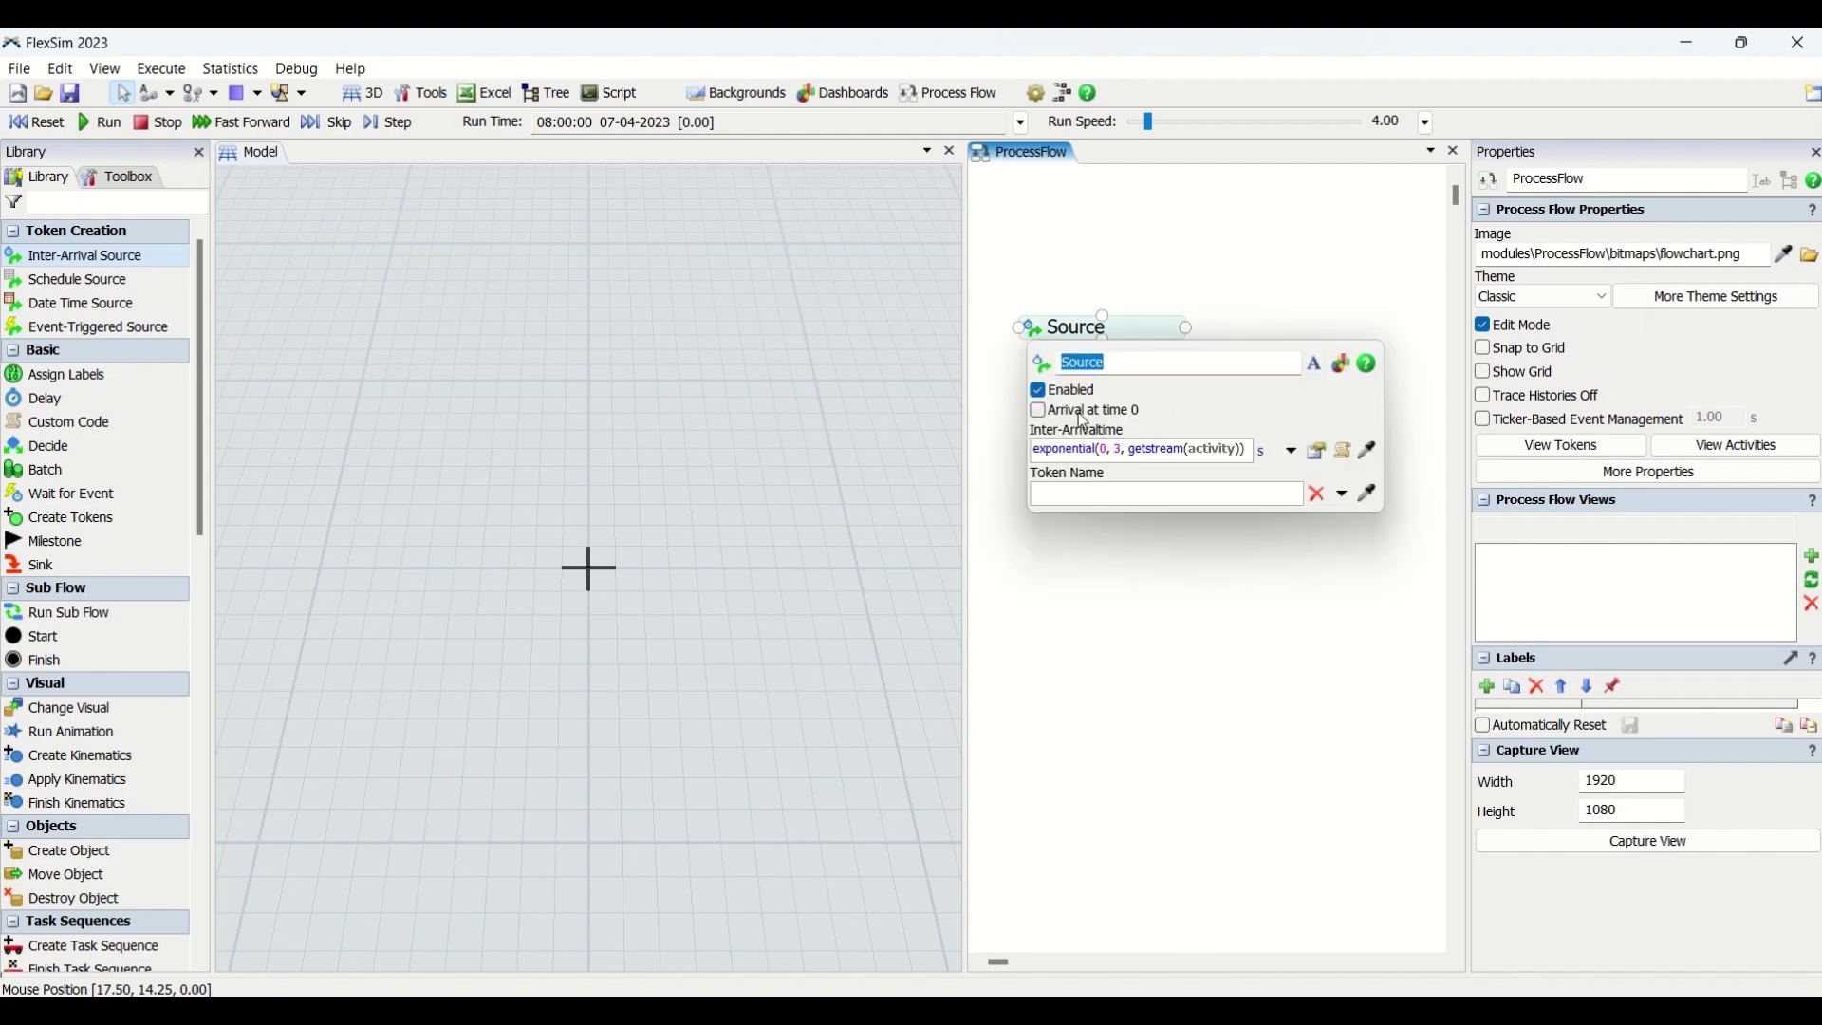
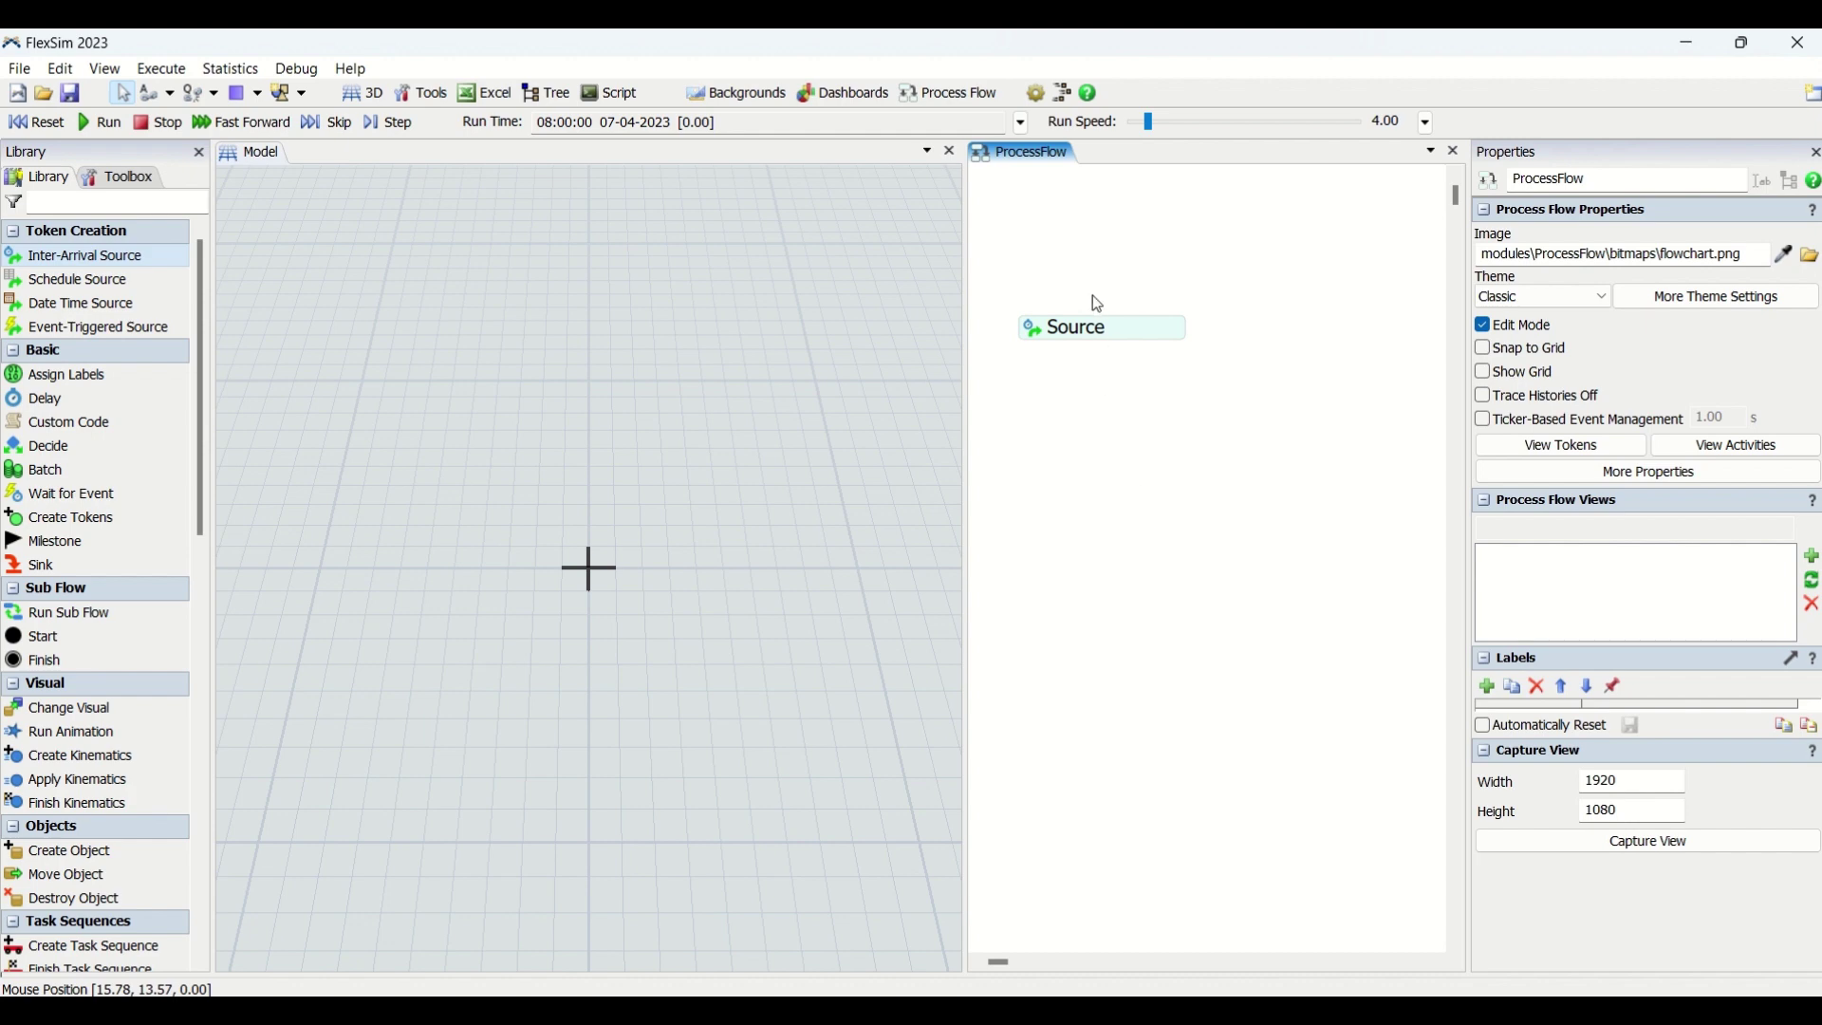
left_click(1144, 328)
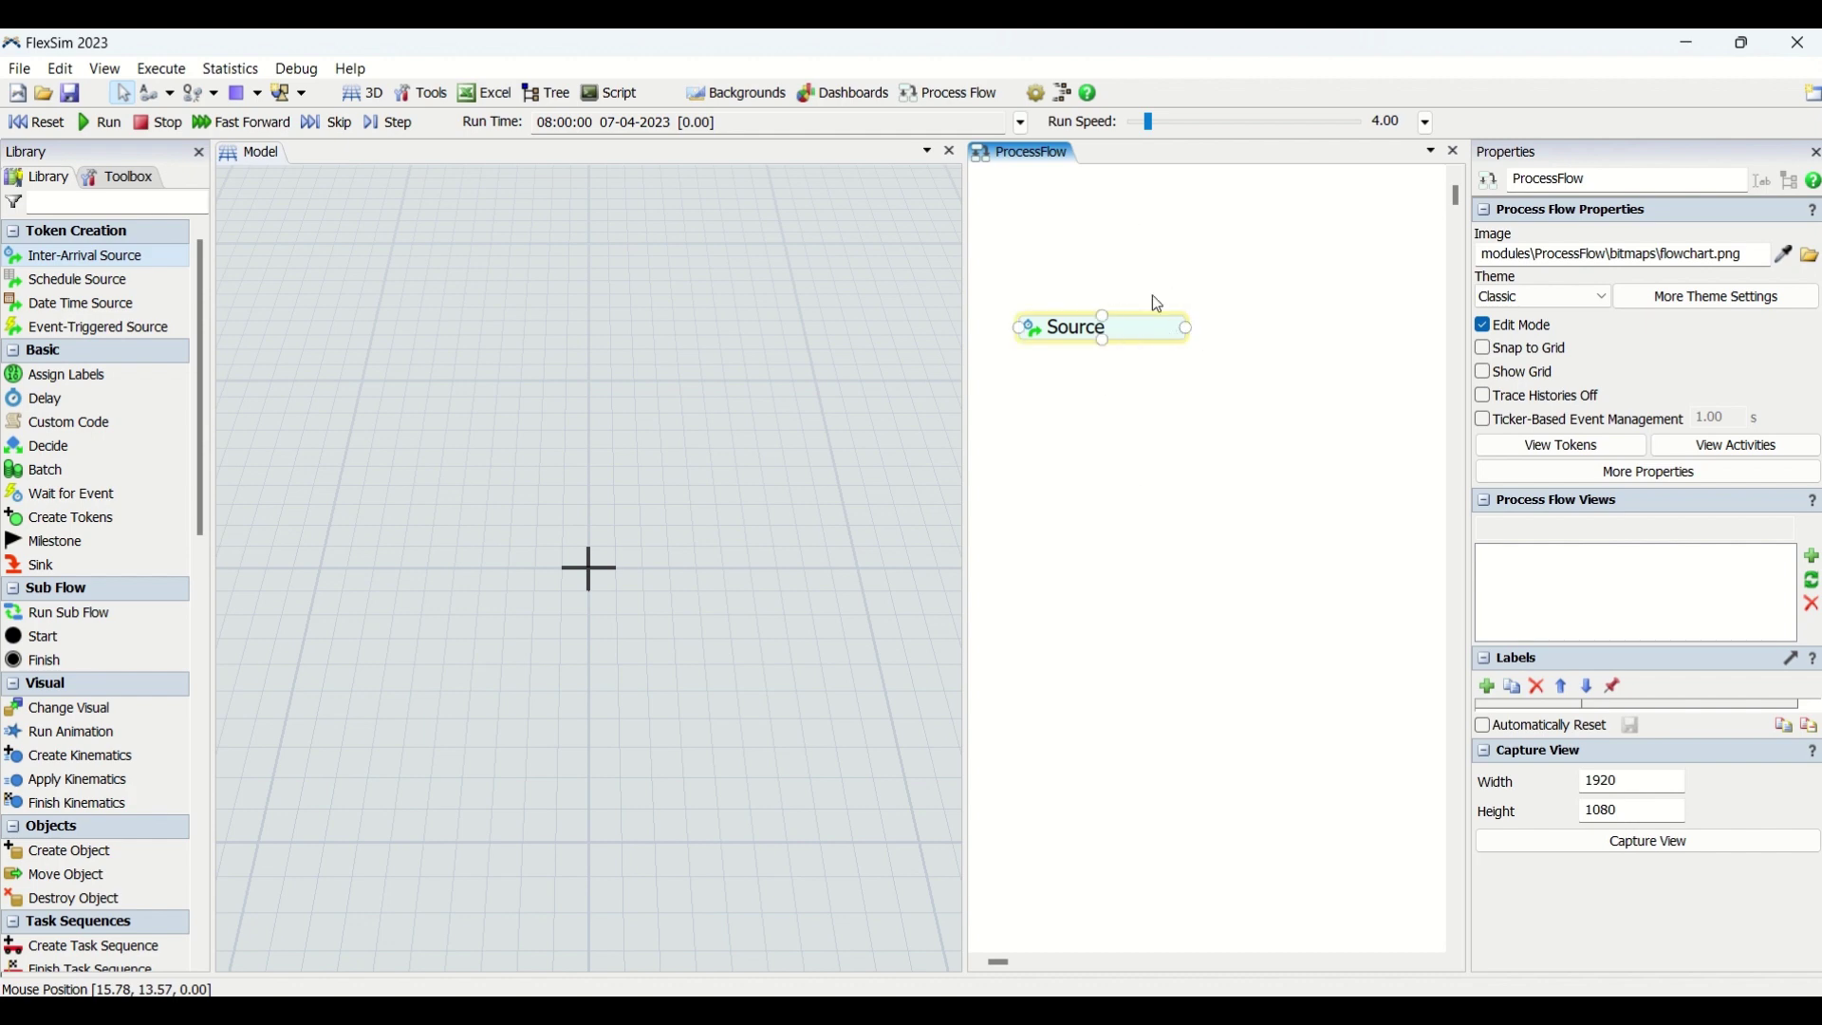
left_click(1125, 439)
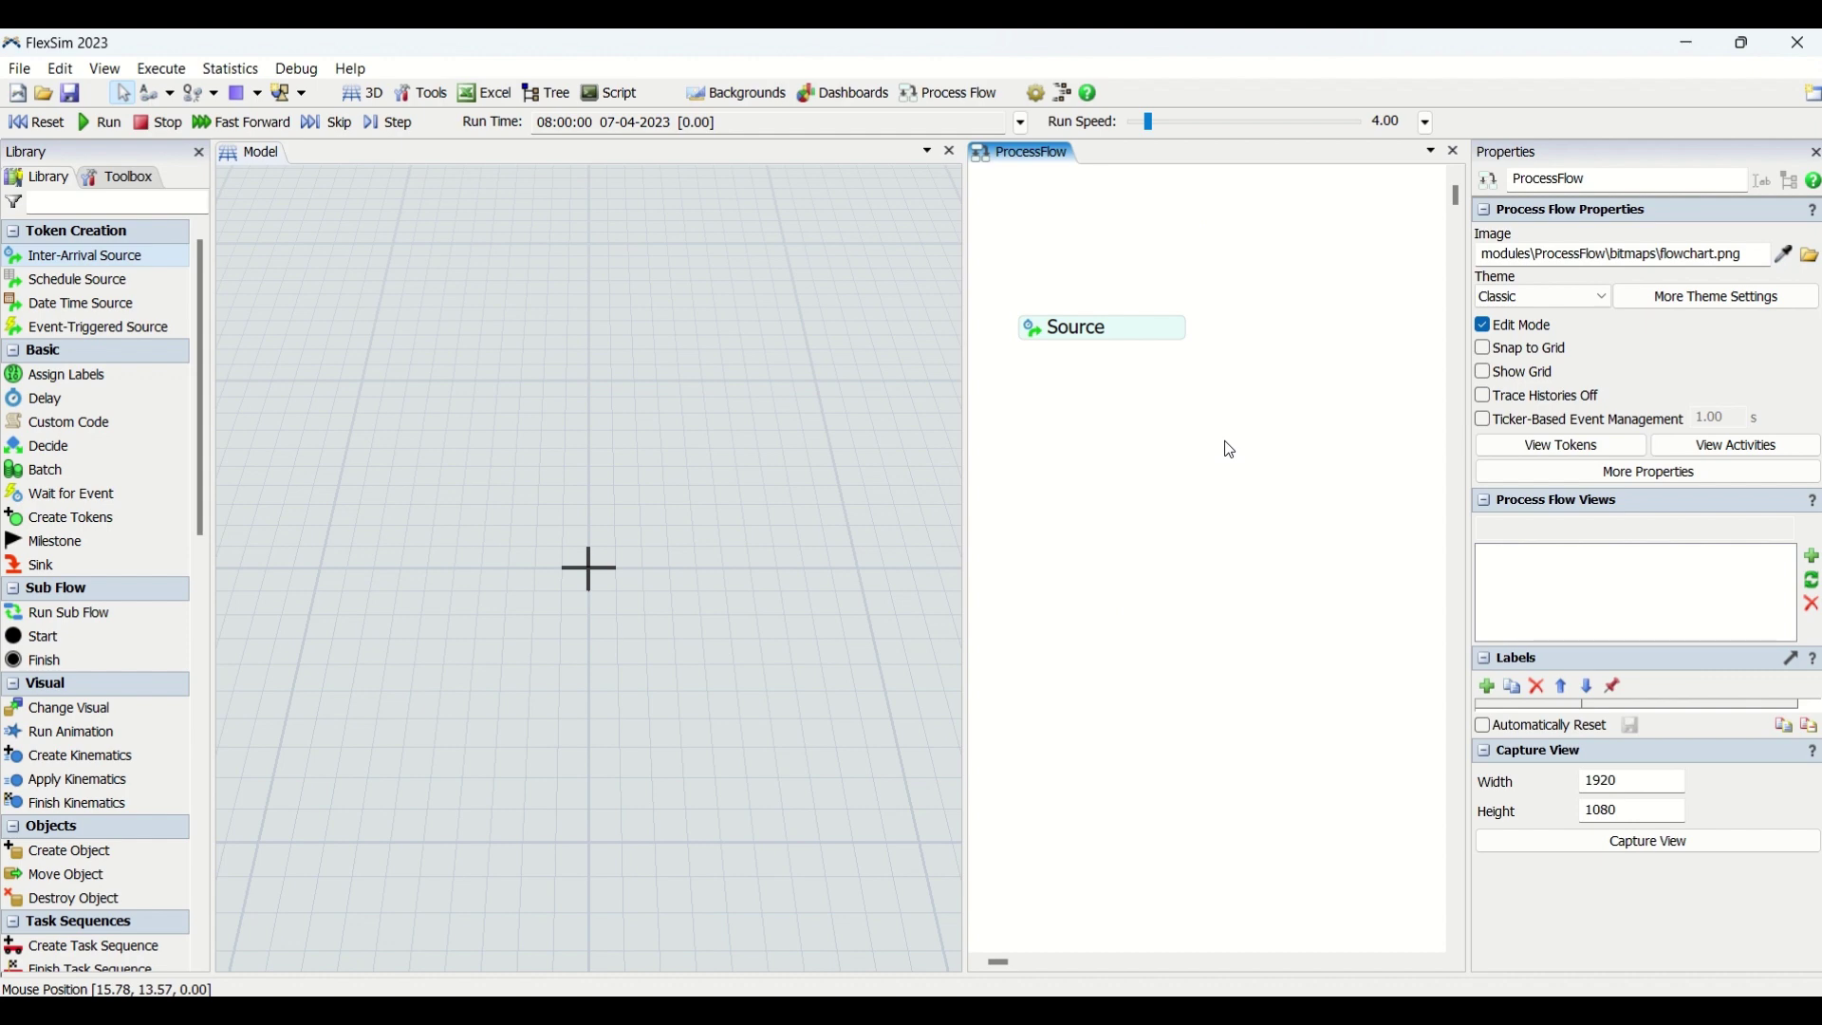
left_click(1144, 331)
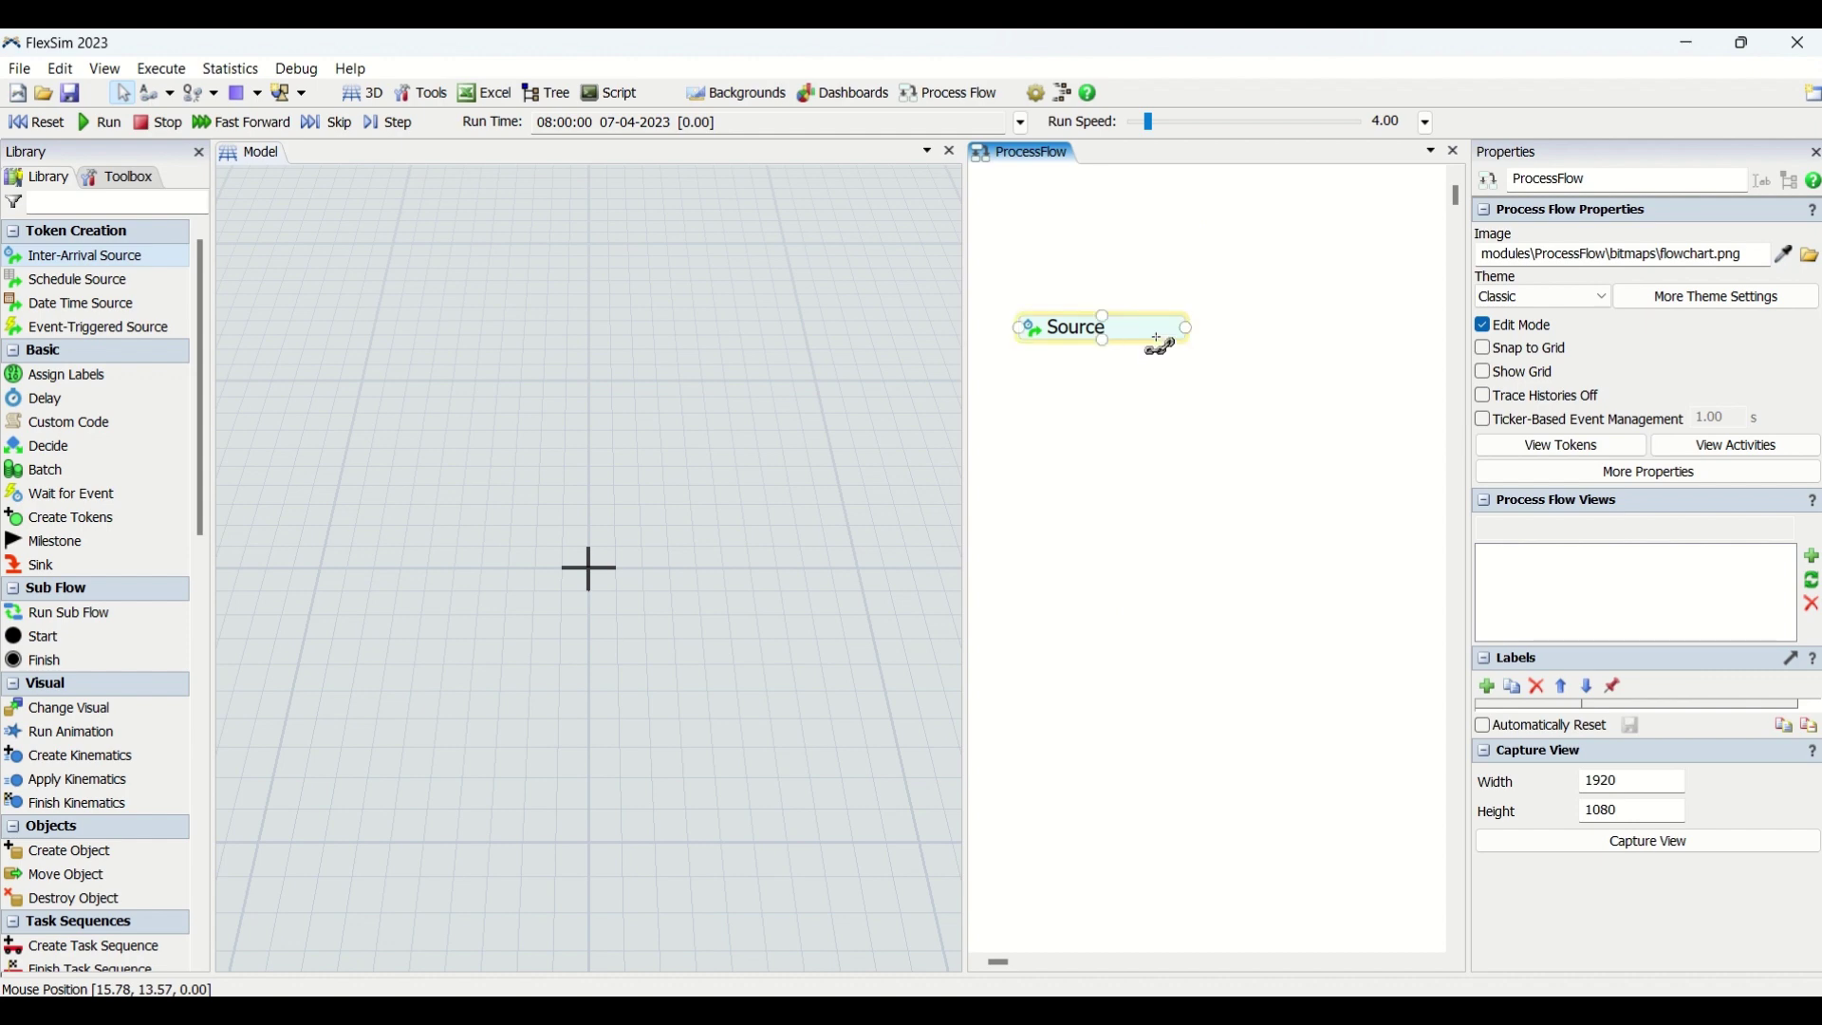
left_click(1224, 283)
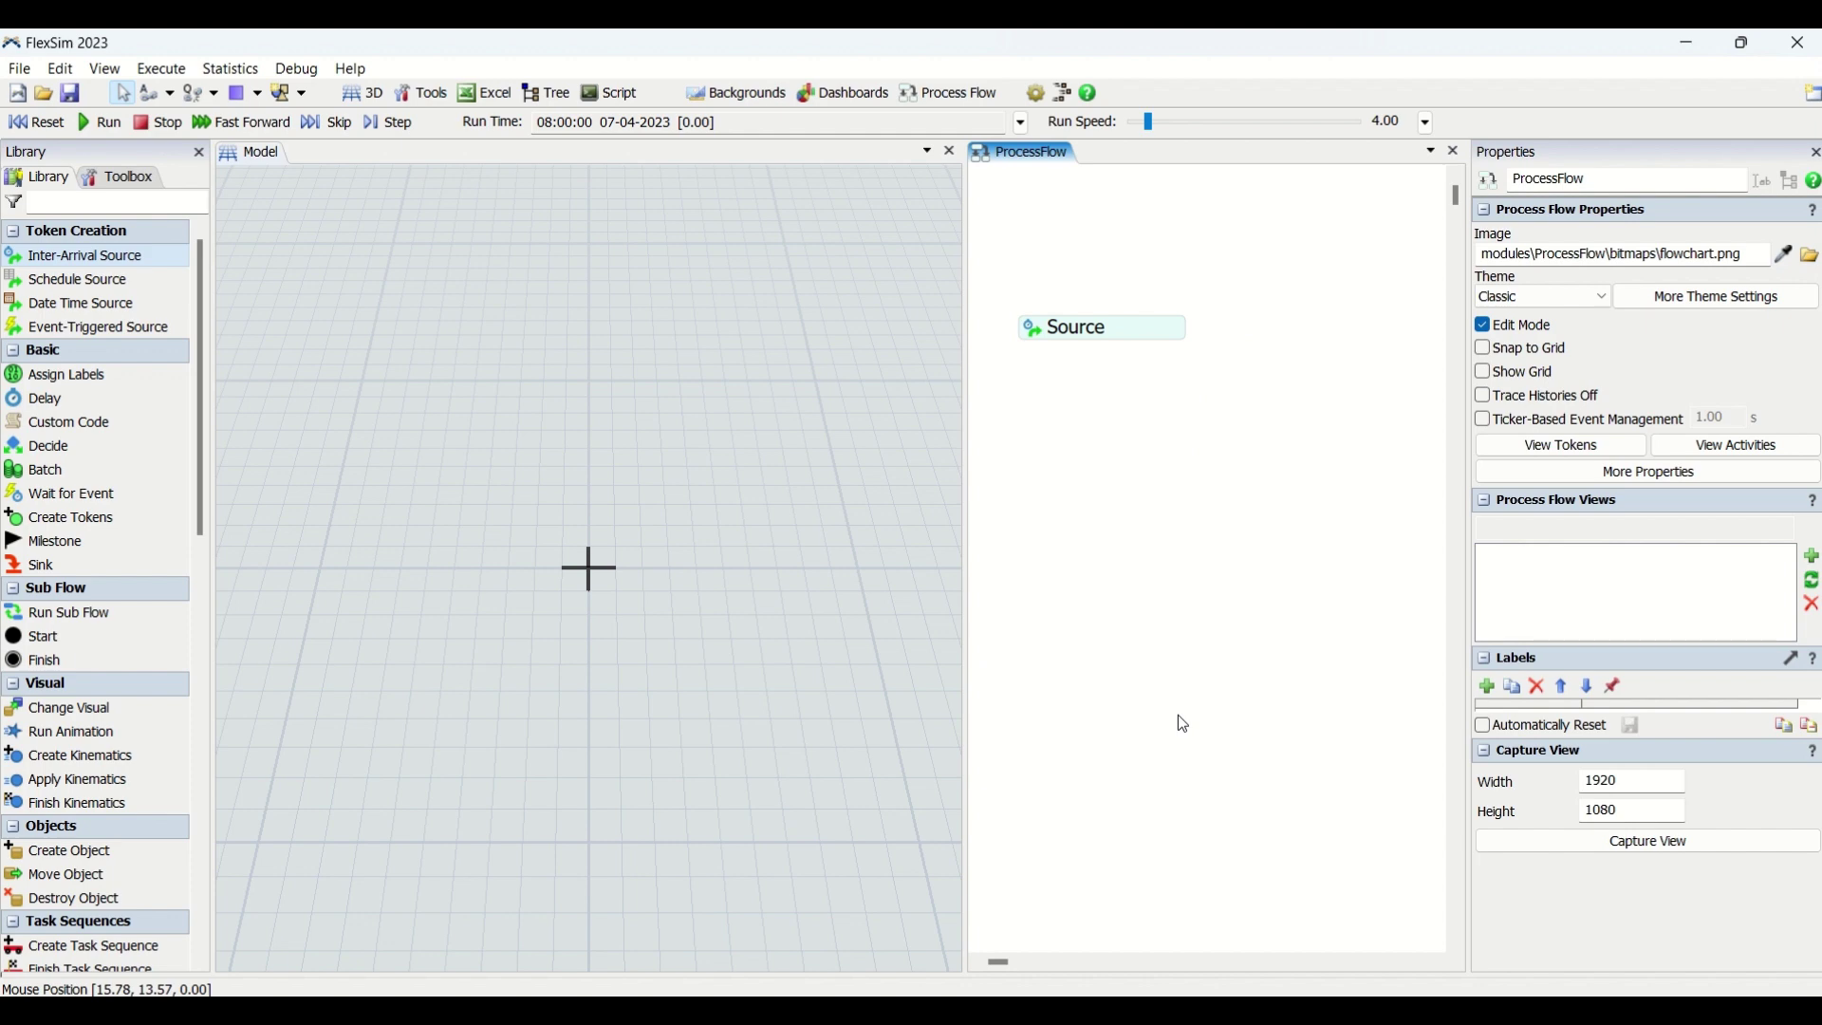
Examine the Inter-Arrival Source's Inter-Arrivaltime expression, its alternative value options and the Token Name field in the quick properties
double_click(1063, 330)
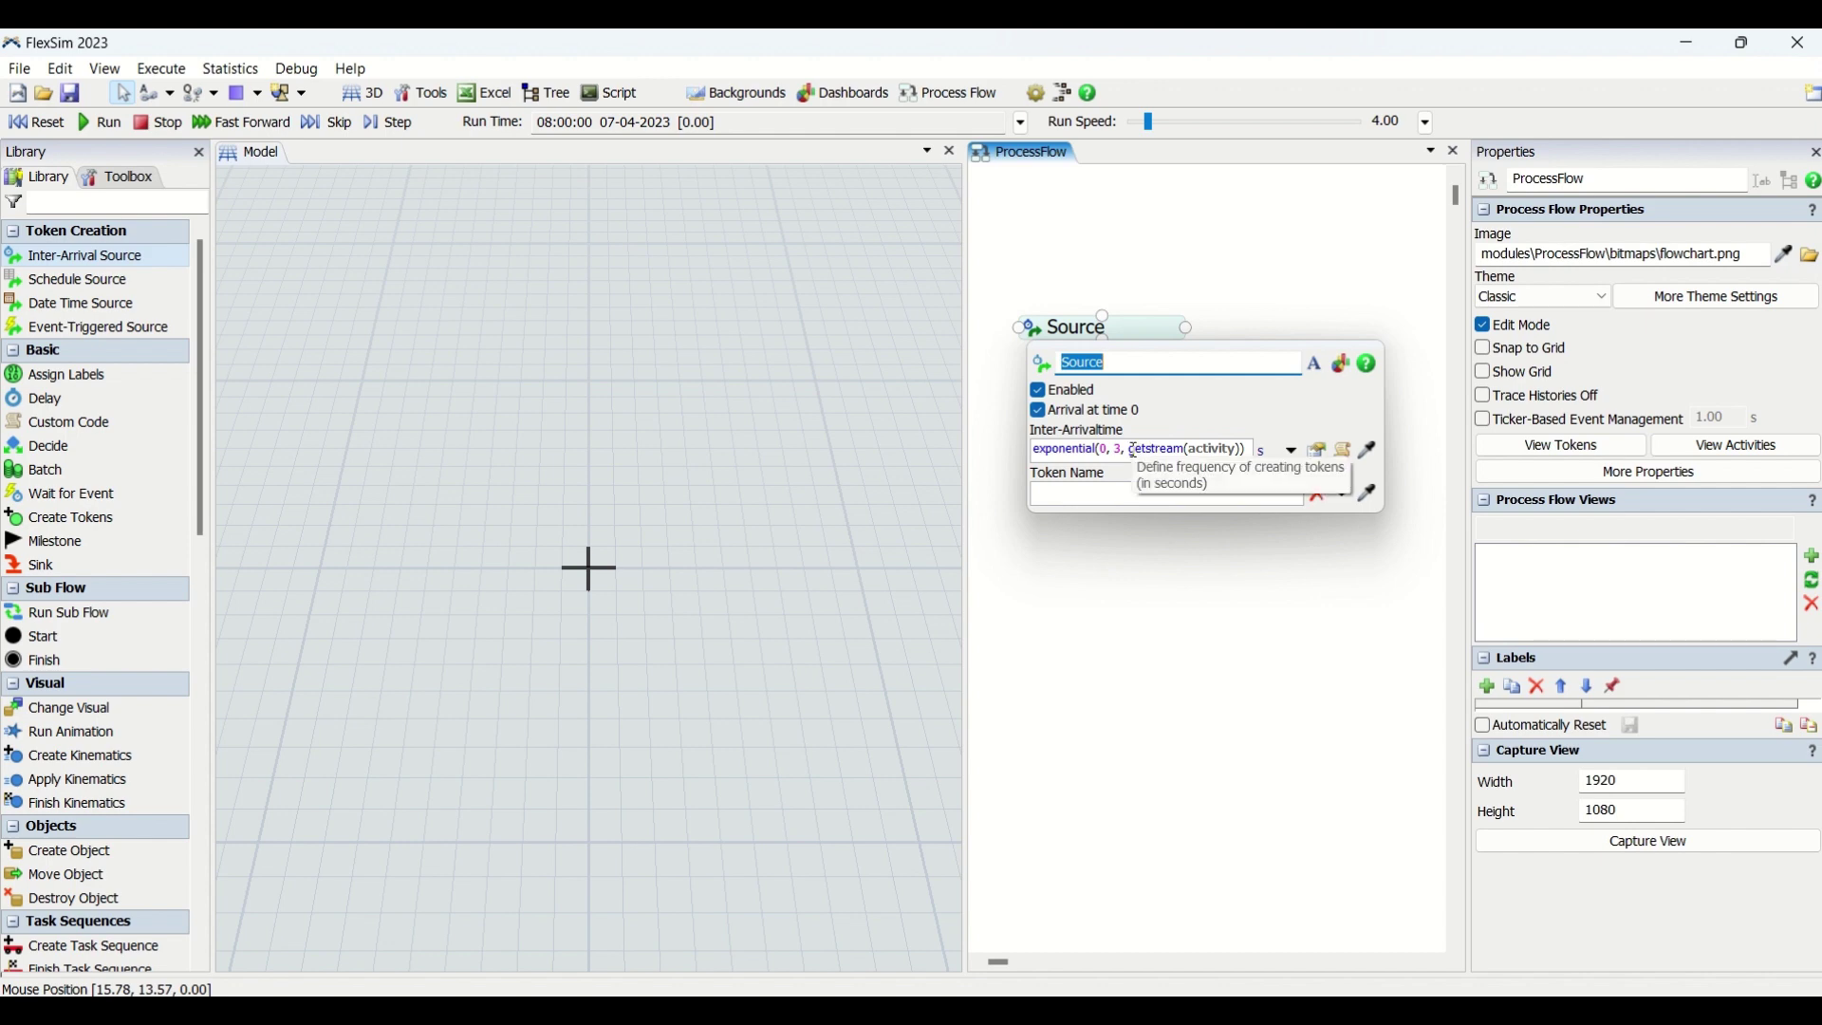
left_click_drag(1034, 449, 1291, 449)
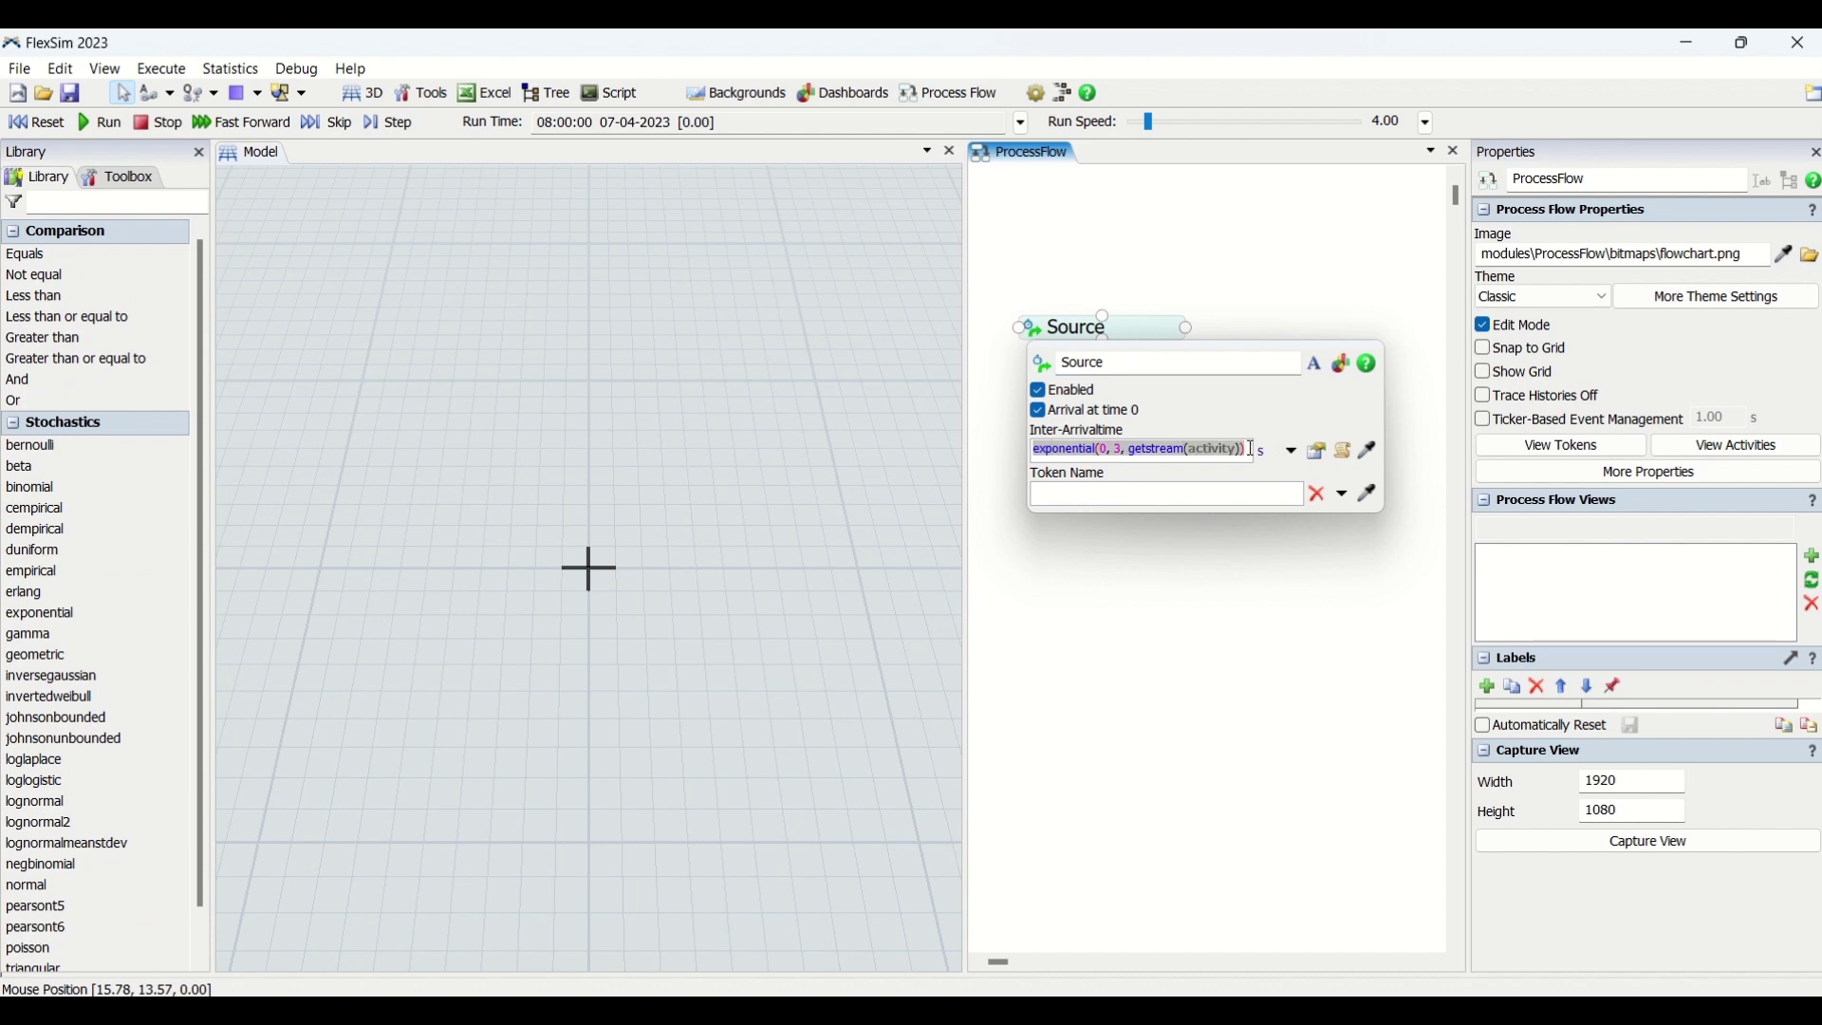
left_click(1289, 455)
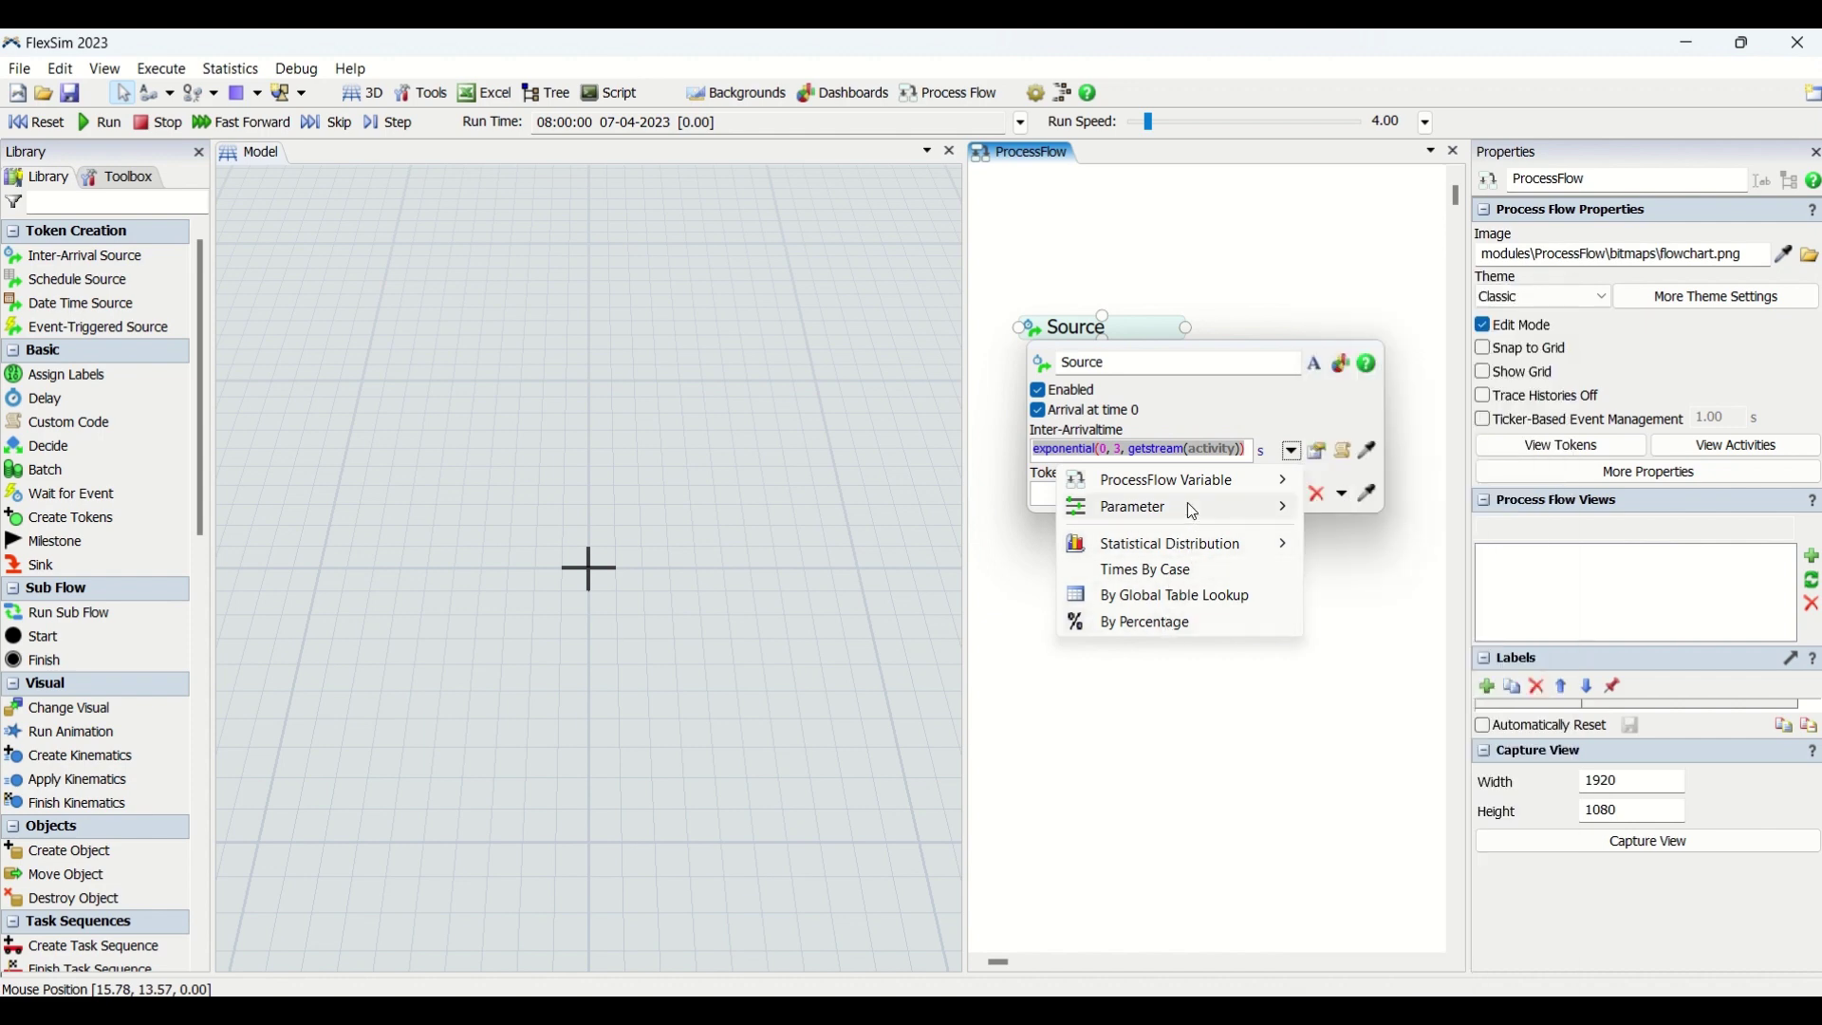
left_click(1296, 408)
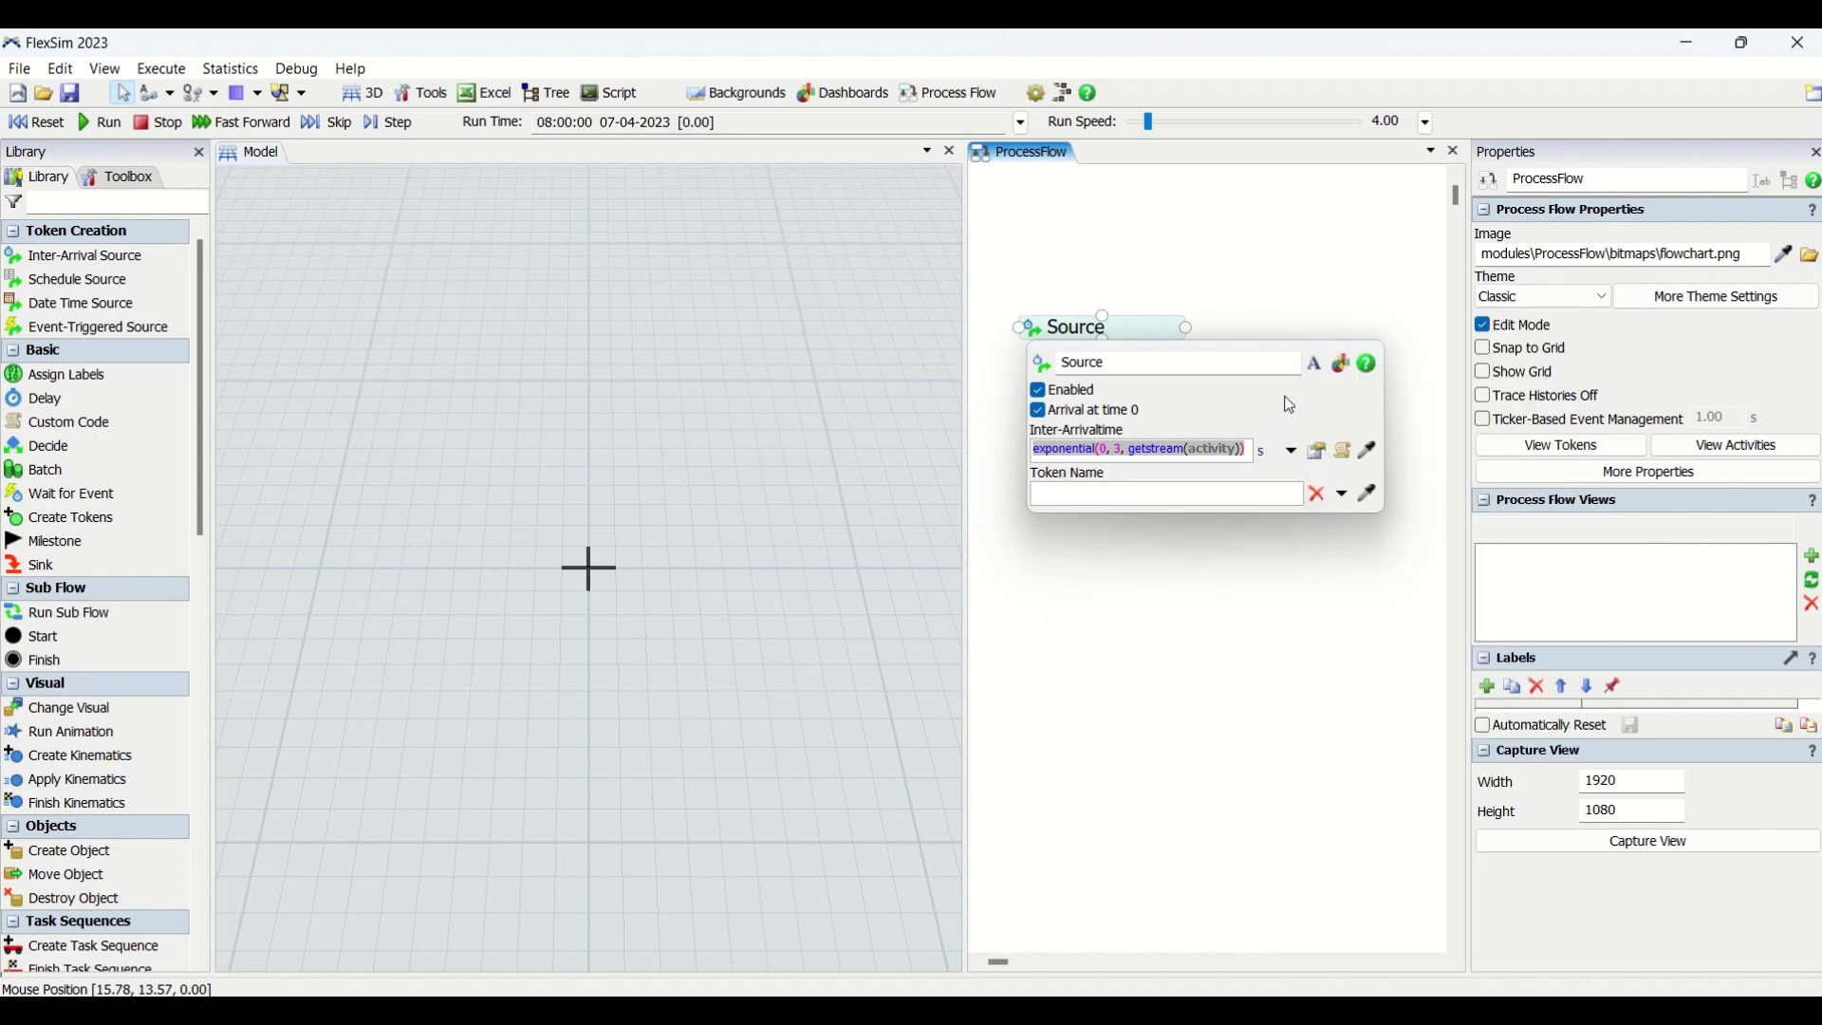
left_click(1179, 500)
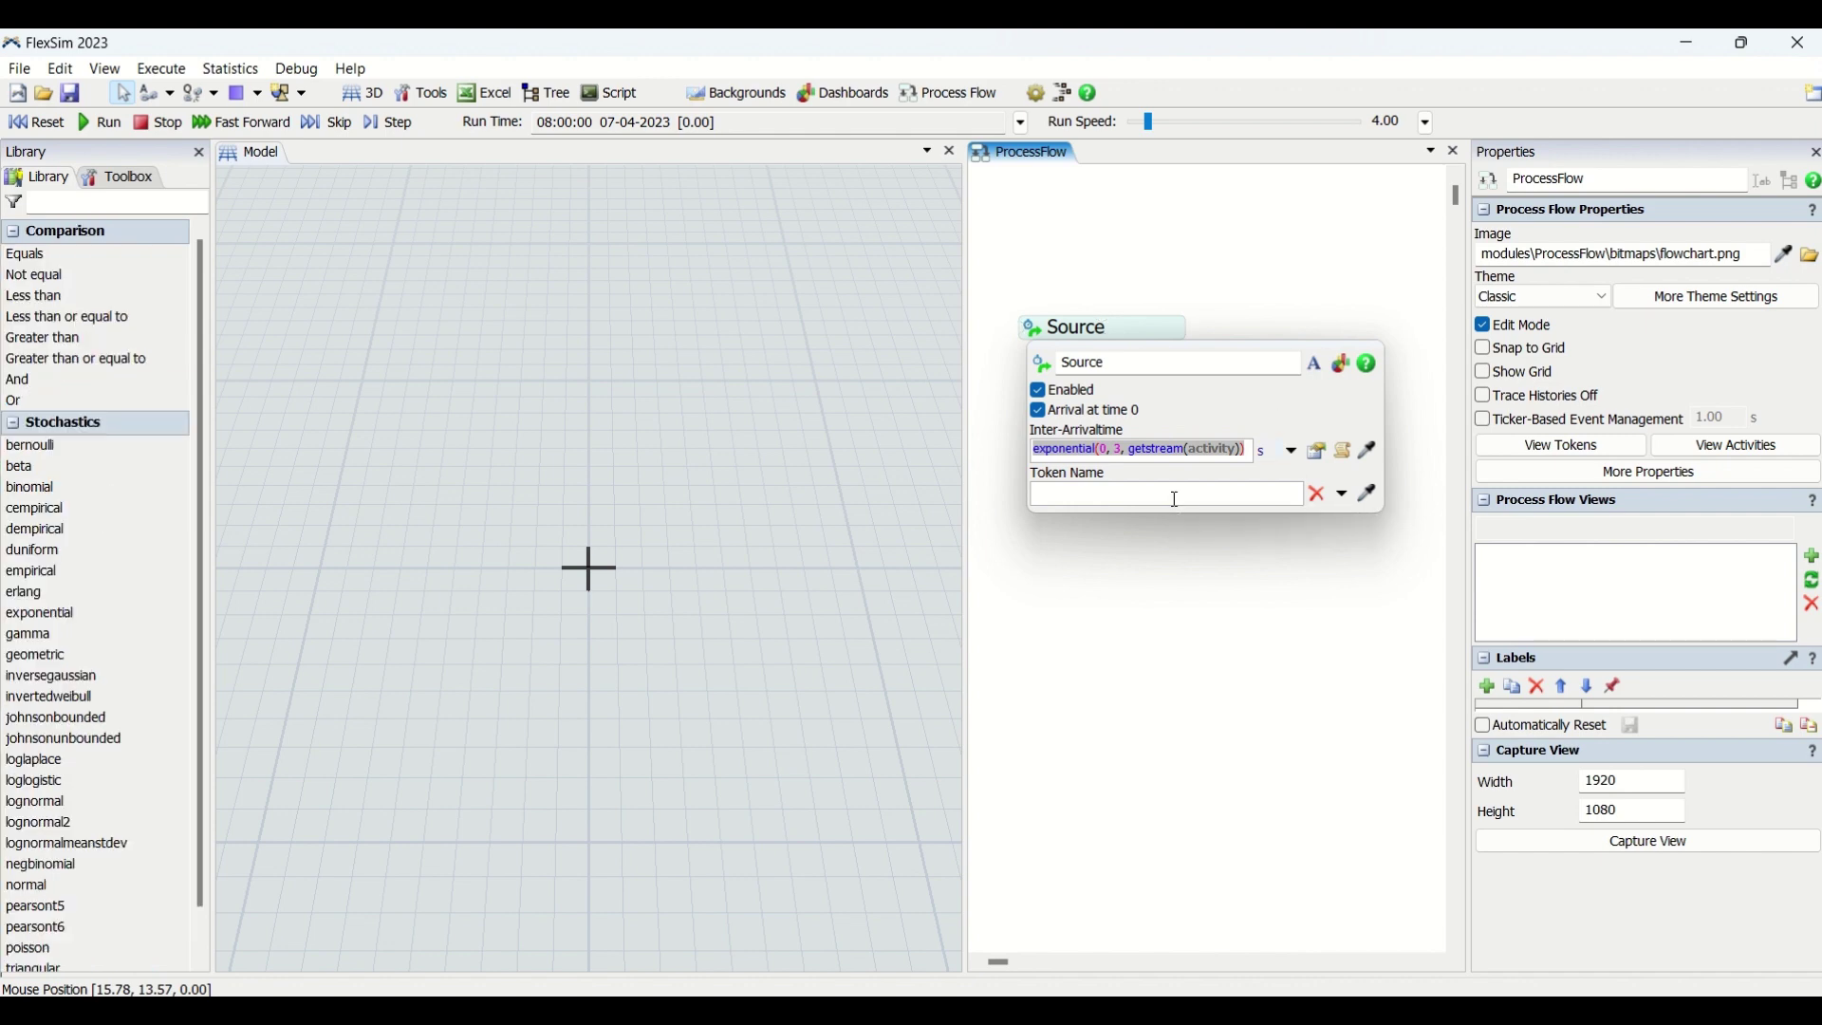
left_click(1069, 332)
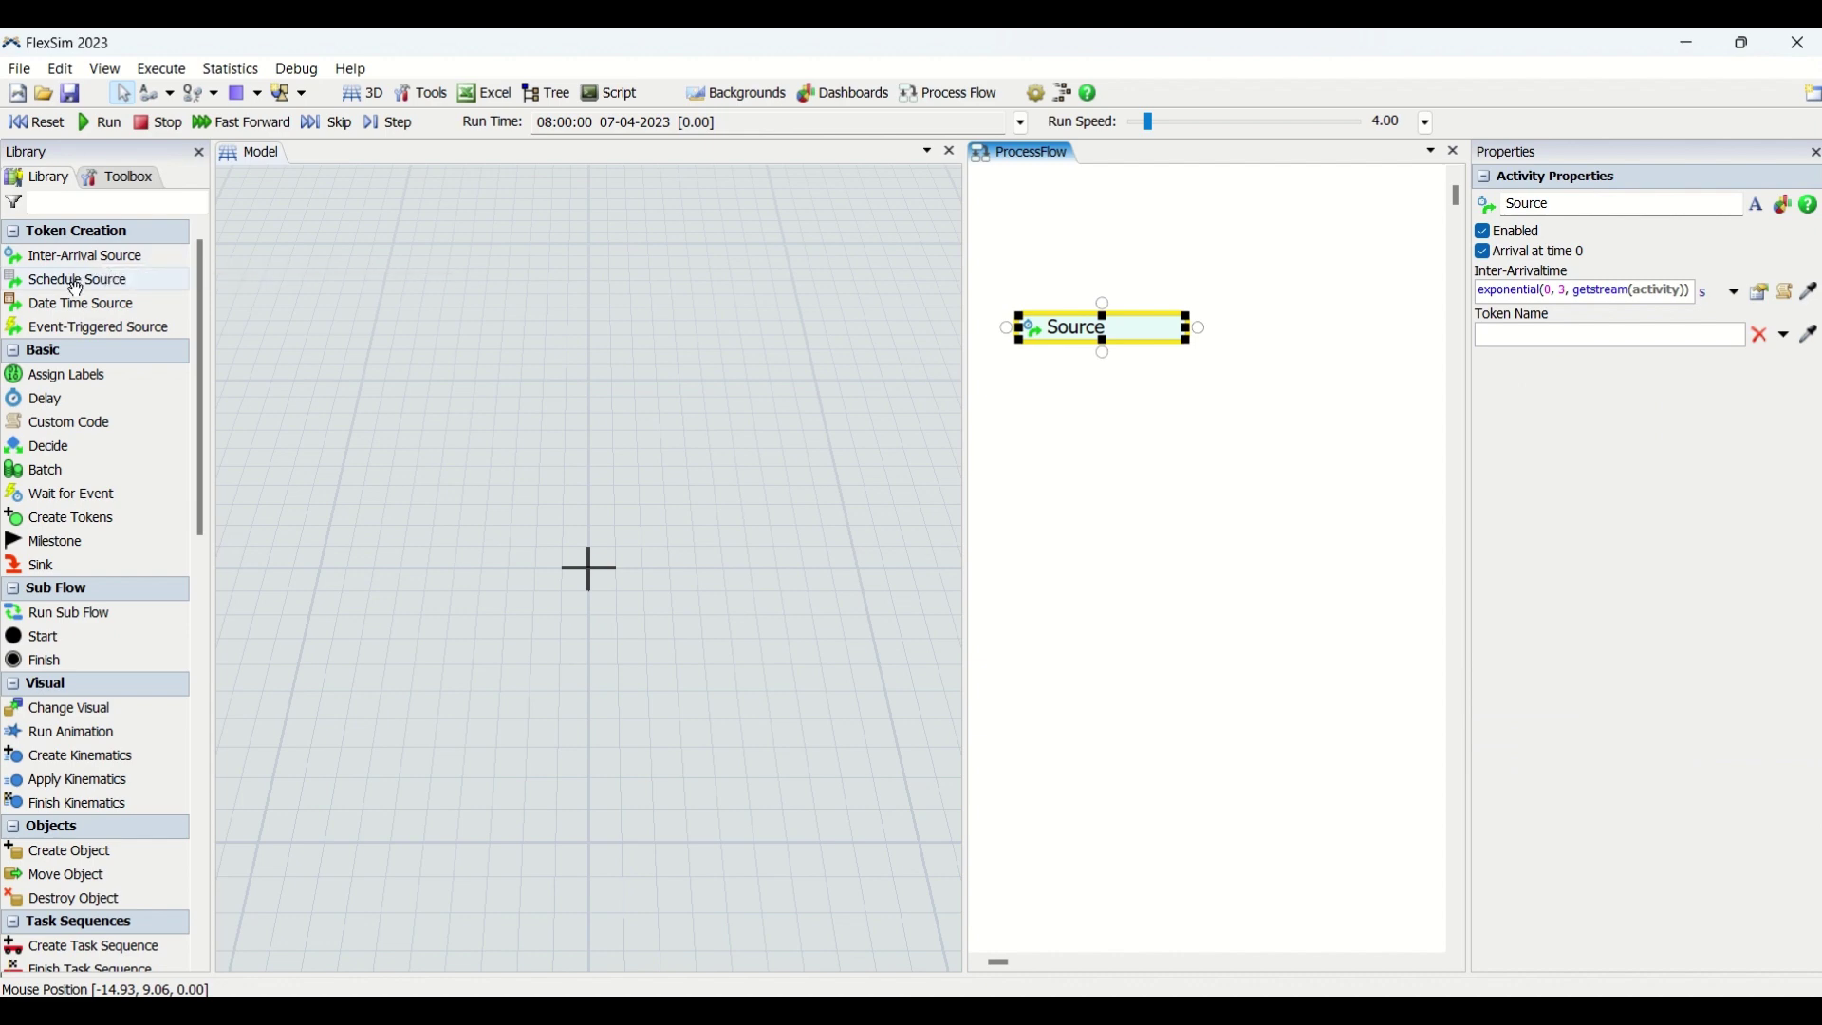
Place a Schedule Source below the Inter-Arrival Source and compare the properties of the two activities
left_click_drag(76, 287, 1101, 434)
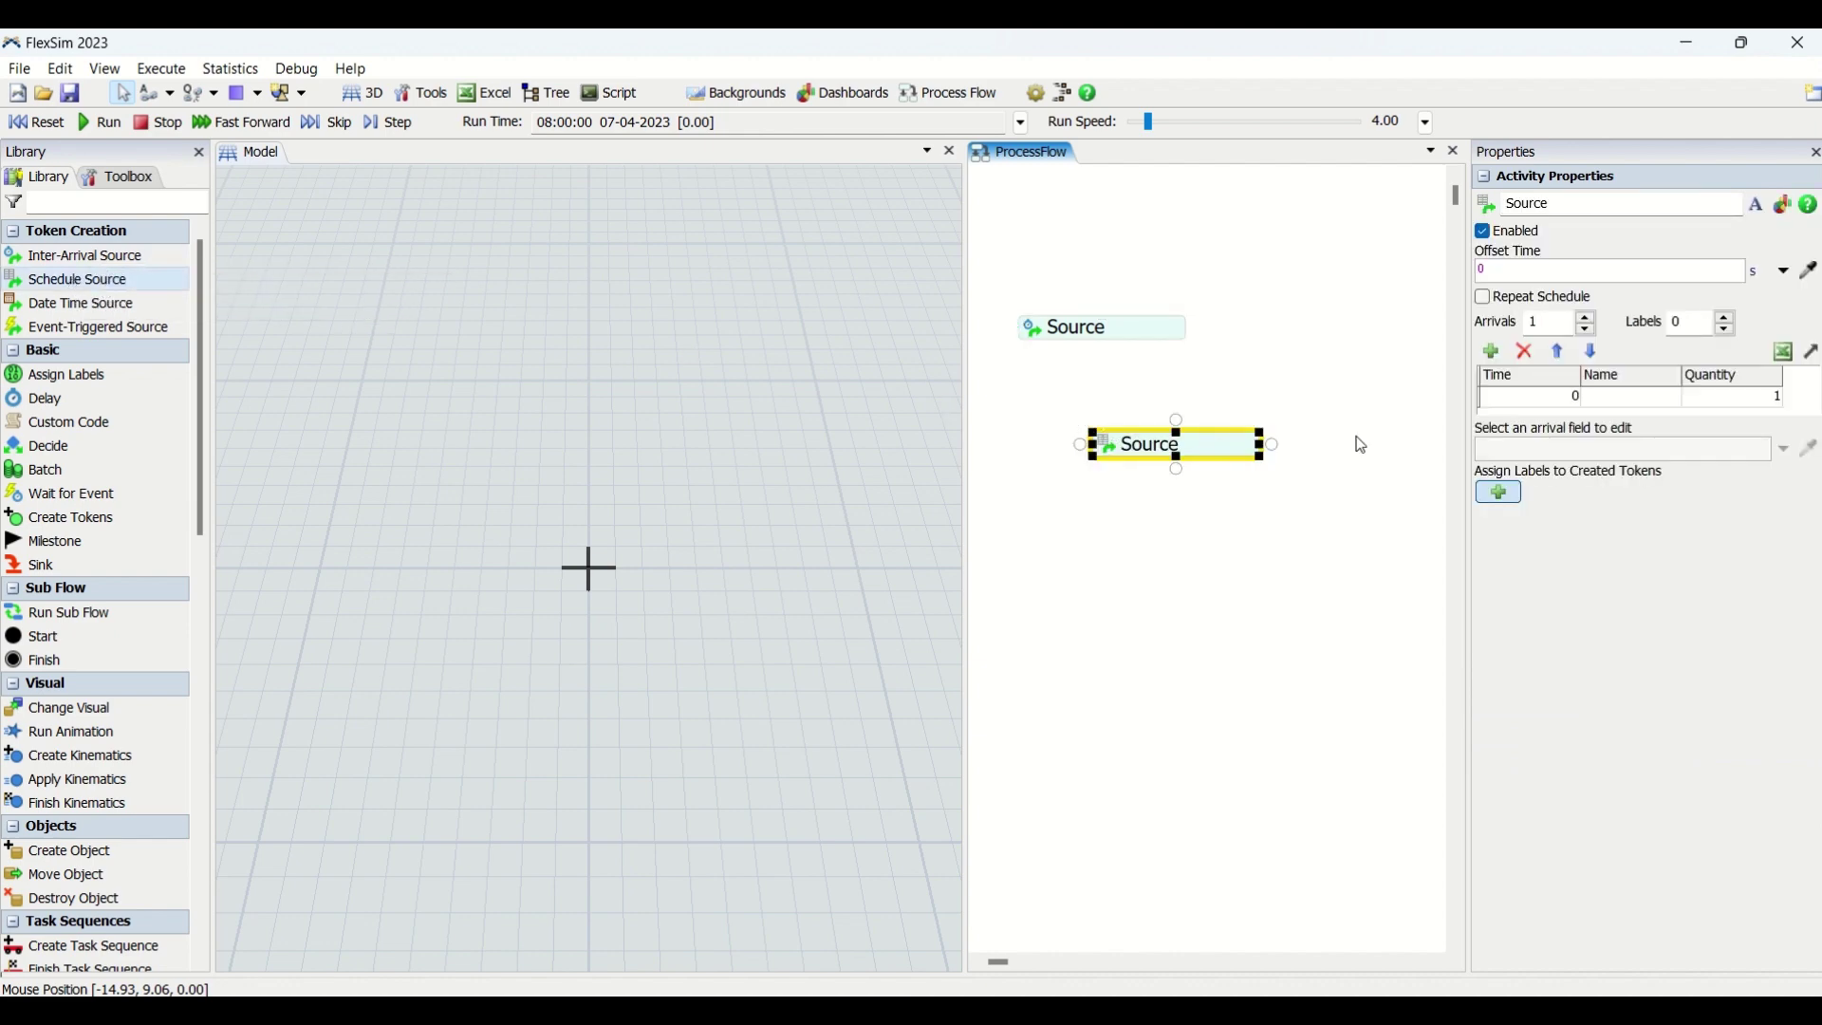
left_click(1067, 334)
left_click(1068, 334)
left_click(1194, 459)
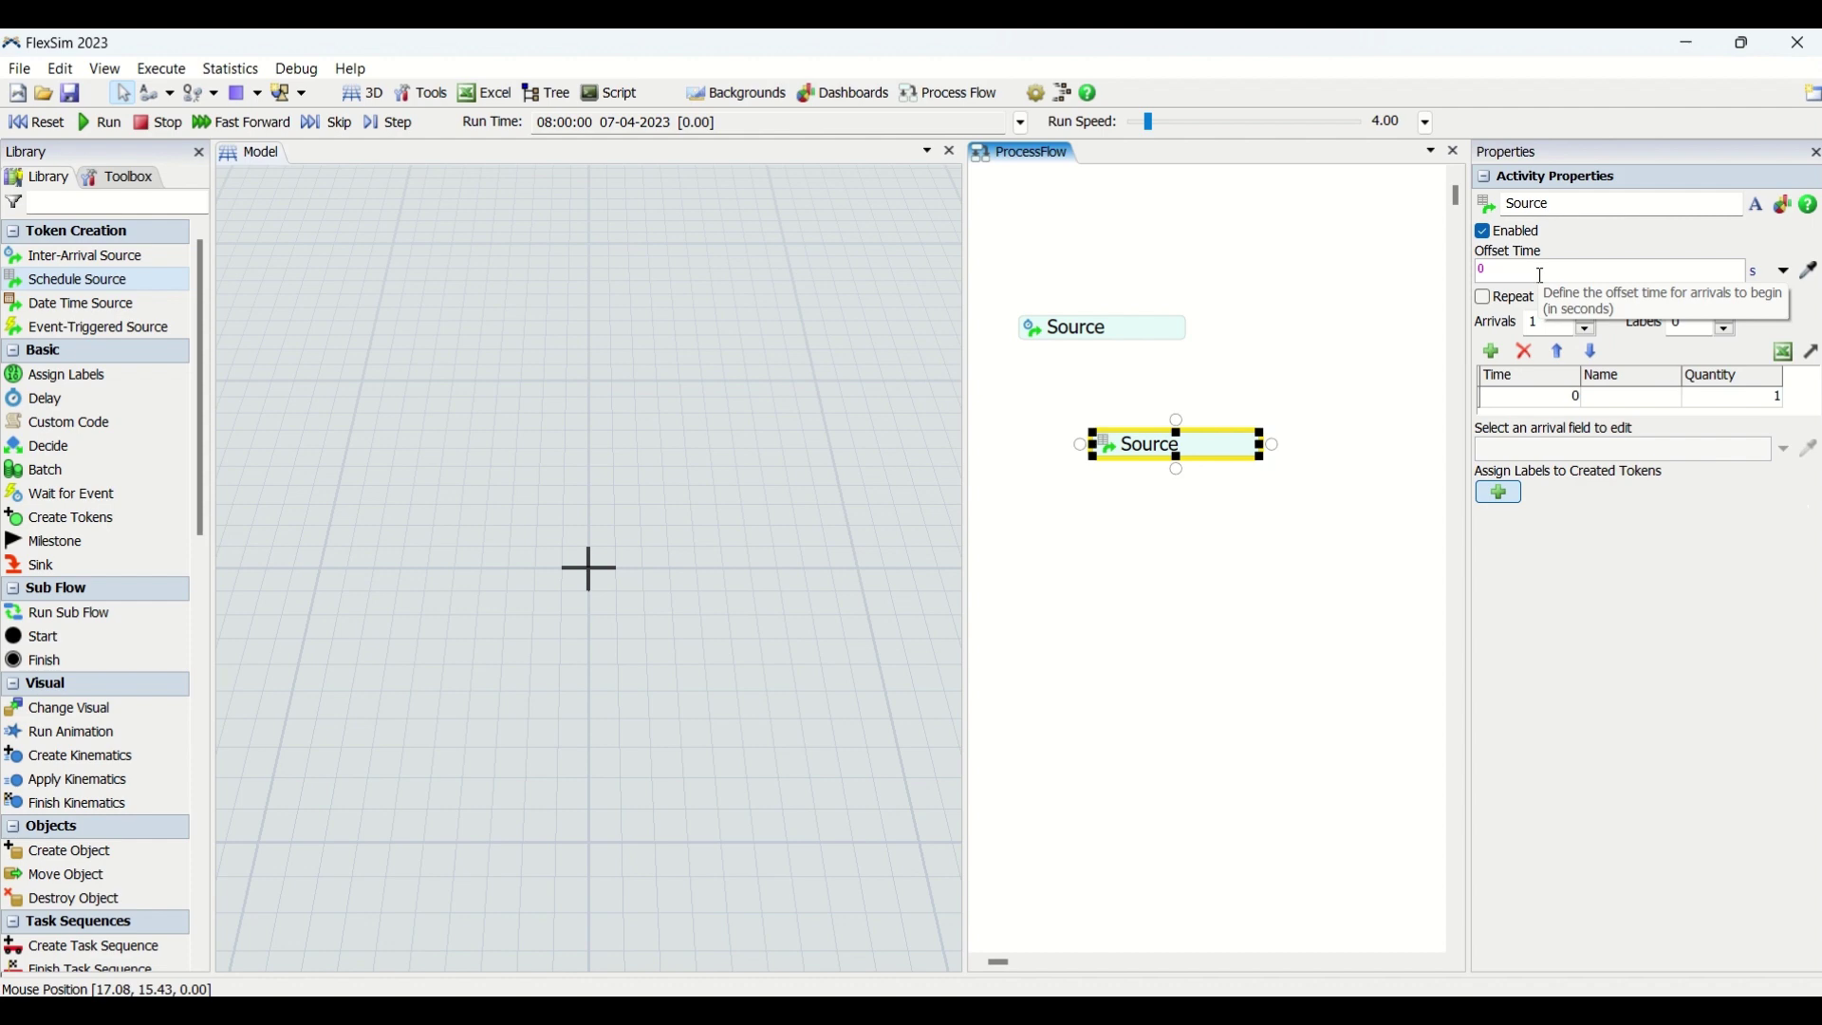
Try an Offset Time of 5 s on the Schedule Source, restore it to 0 and view its alternative value options
left_click(1509, 274)
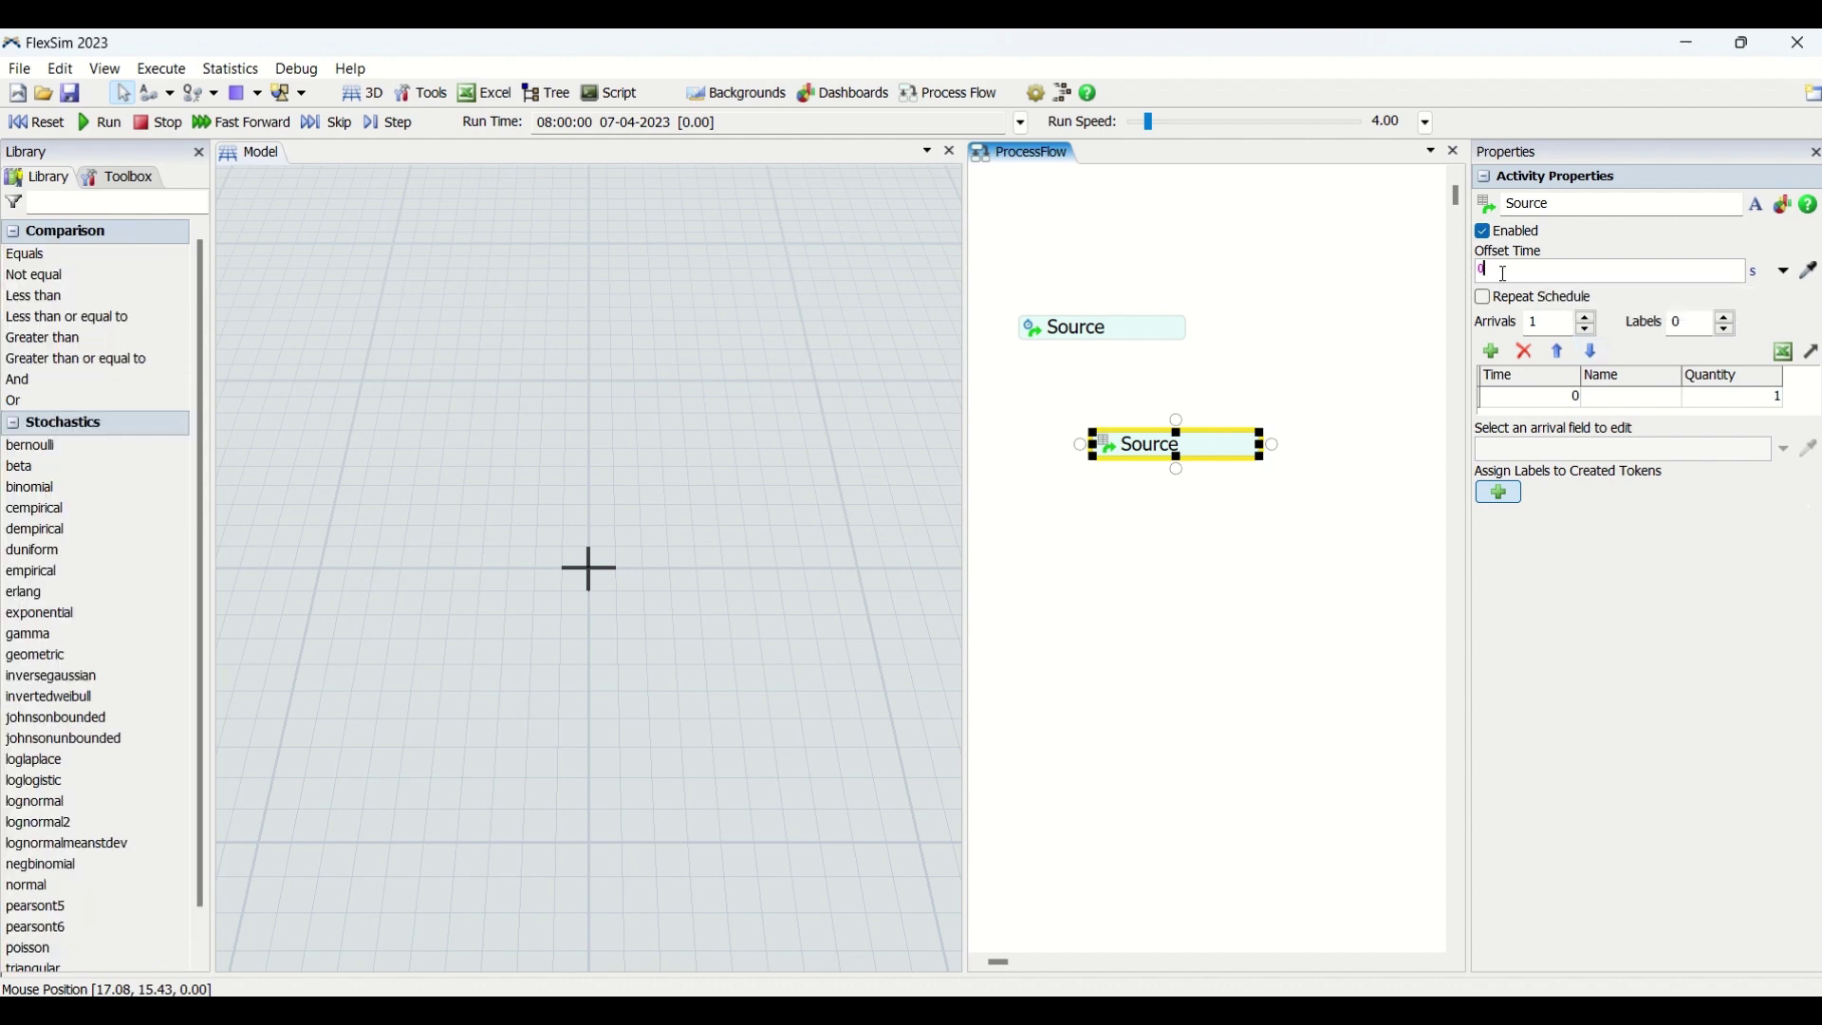
left_click_drag(1509, 274, 1470, 283)
left_click(1620, 243)
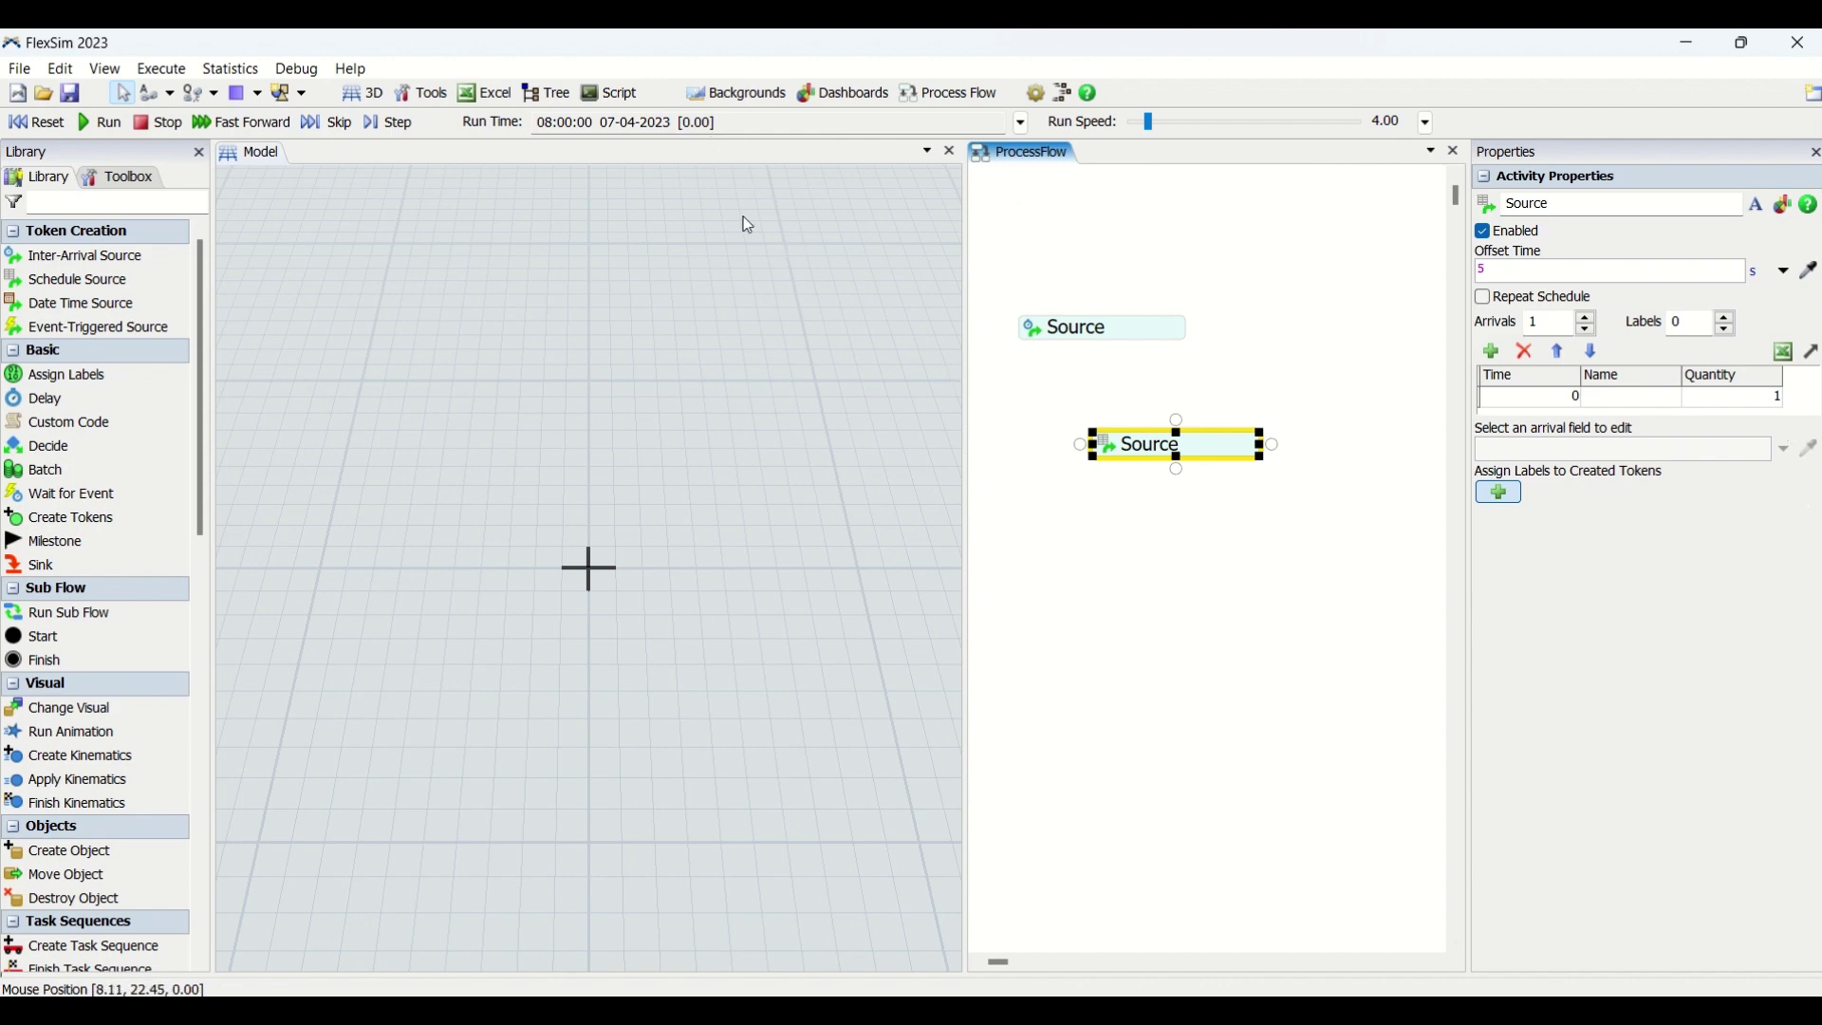
left_click(1525, 271)
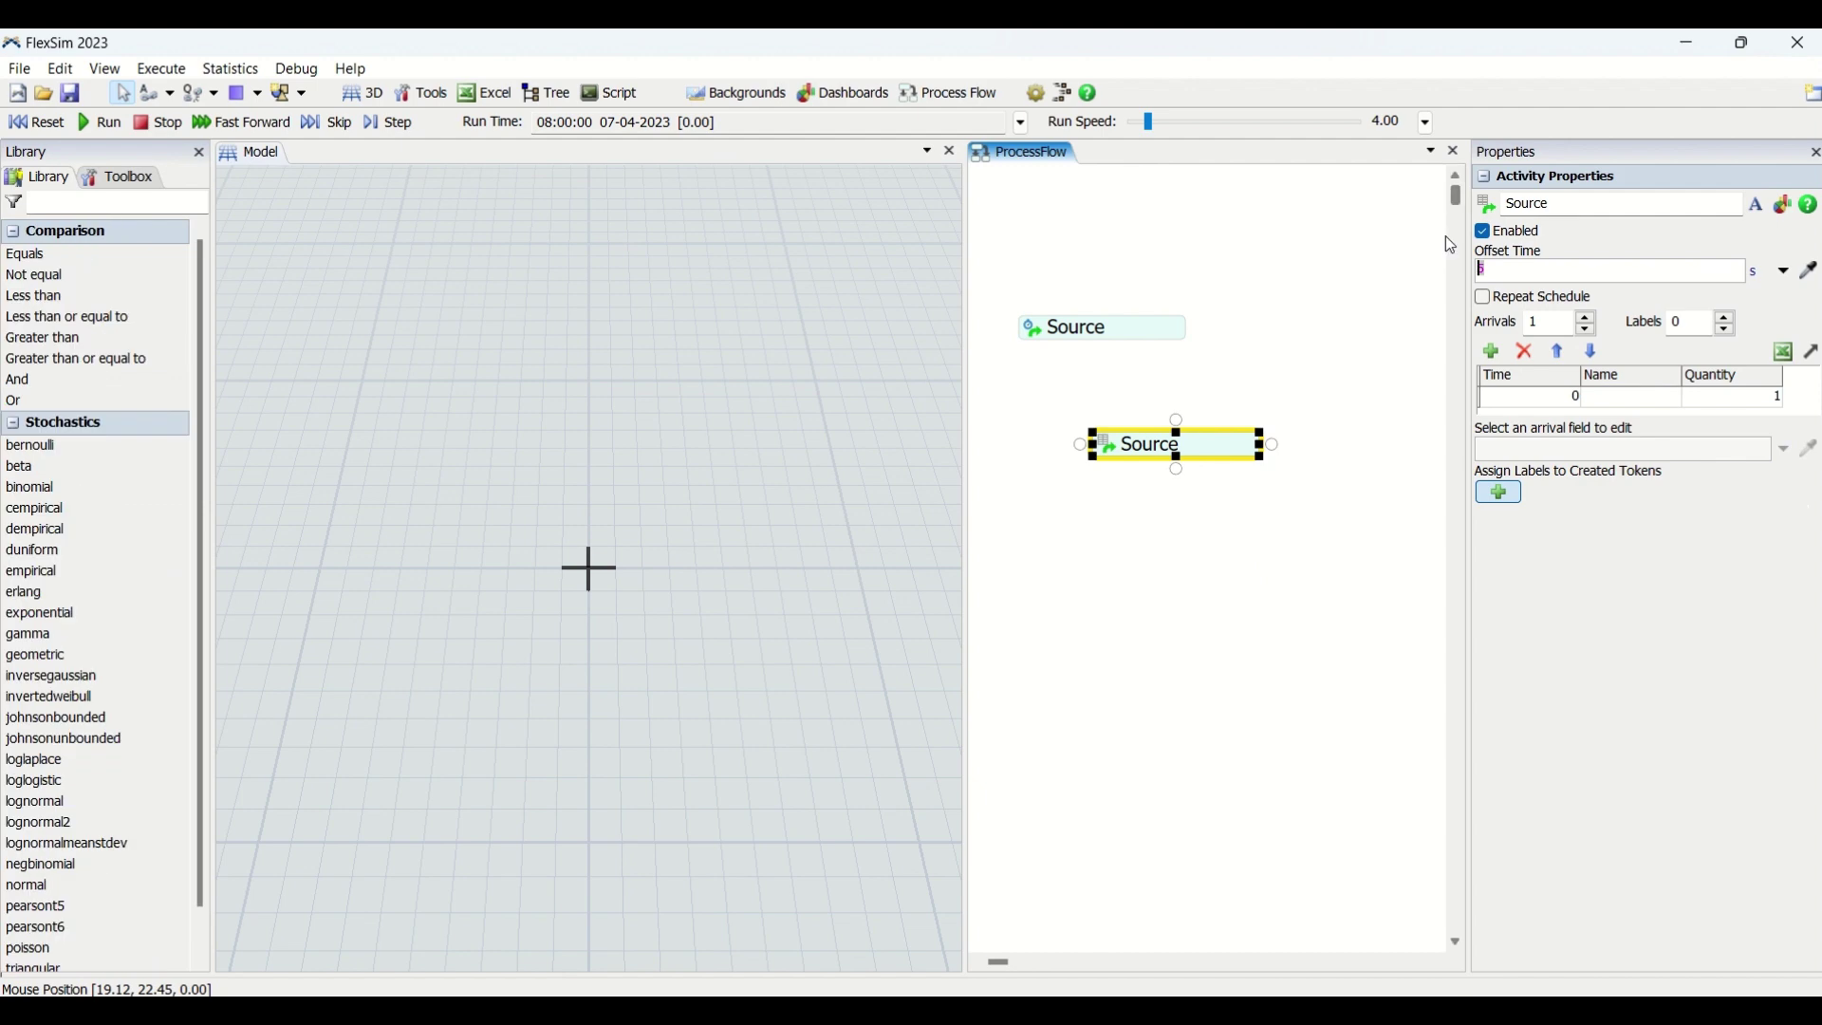
left_click(1784, 271)
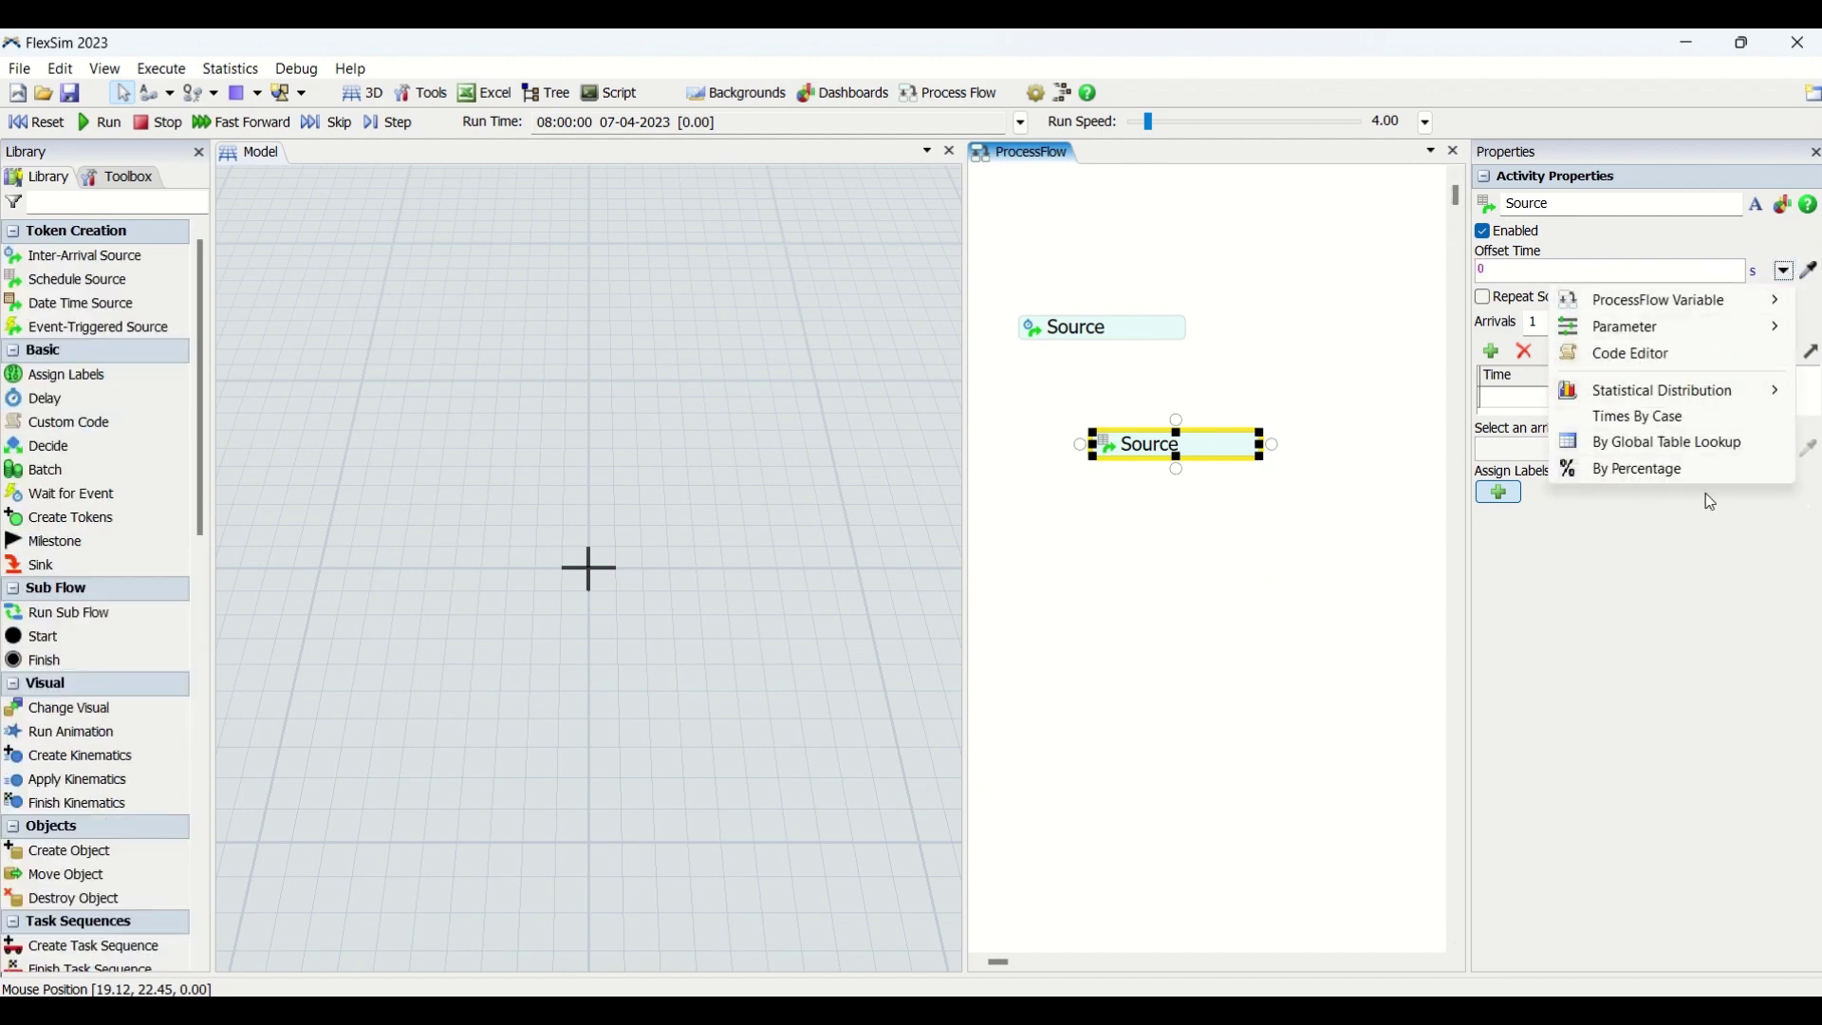
left_click(1637, 613)
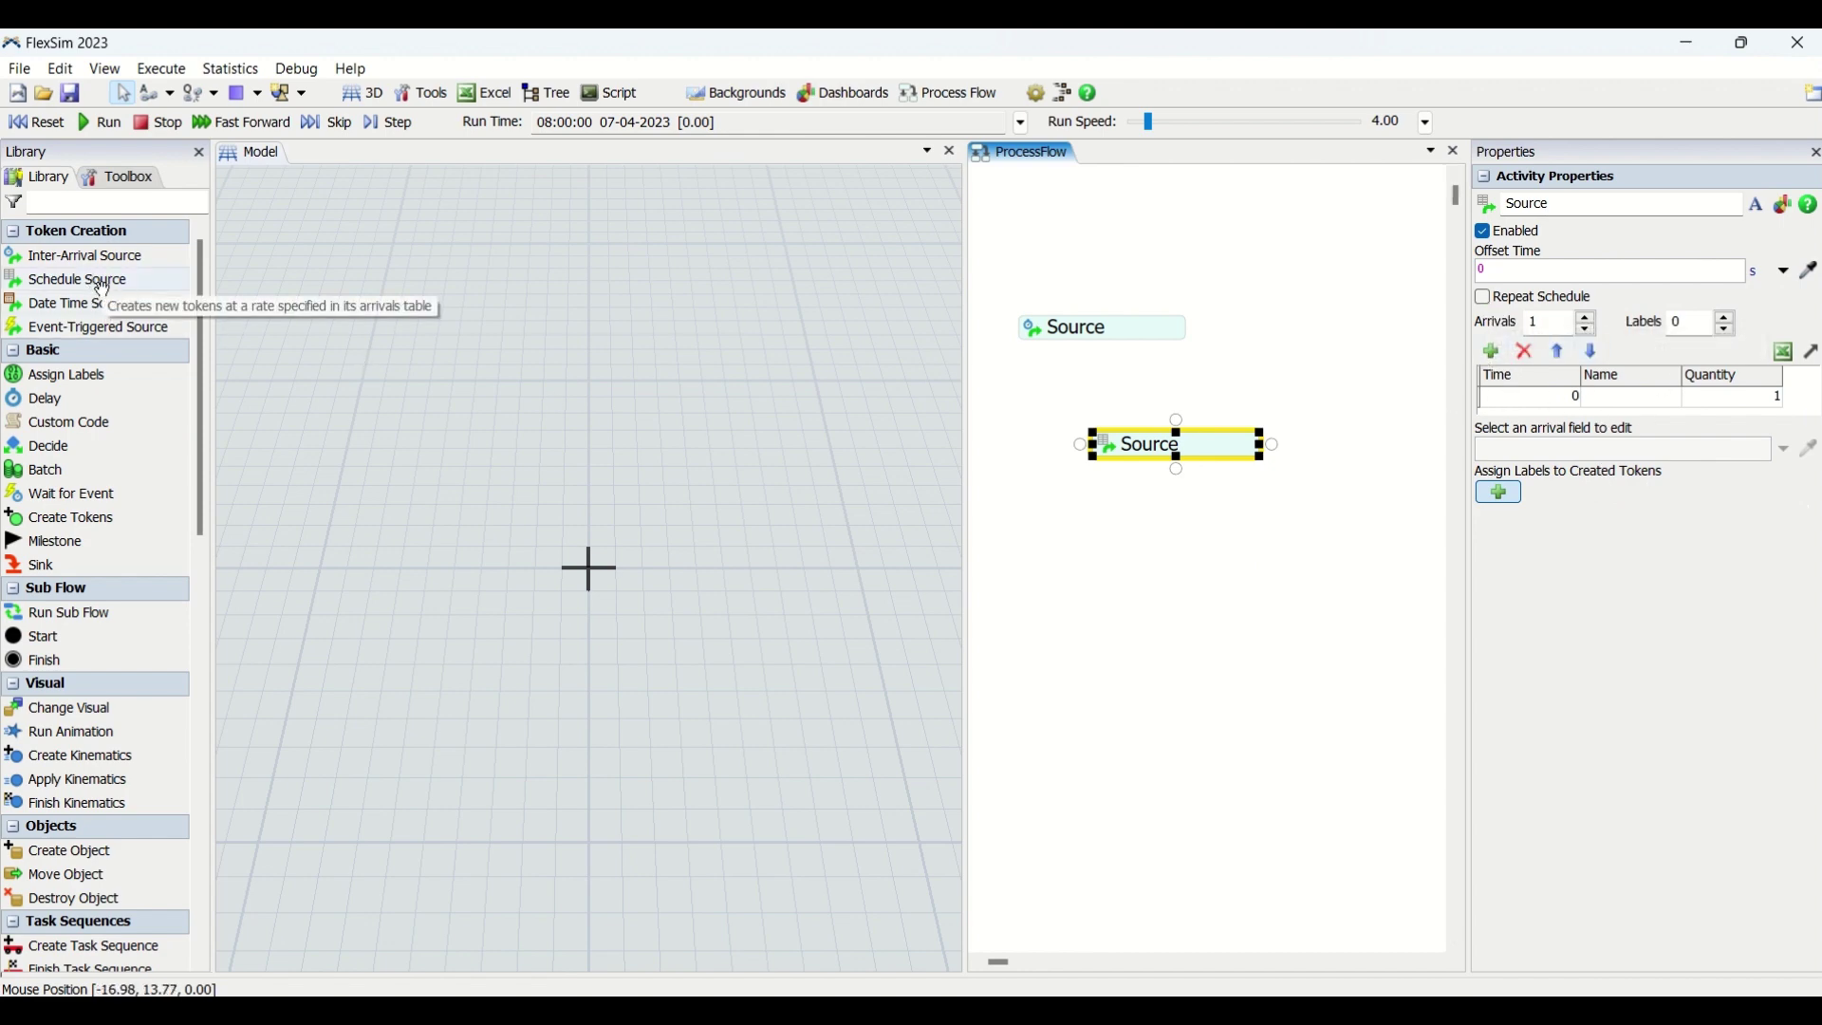
Add three more arrival rows to the Schedule Source's arrivals table for a total of four
left_click(1496, 352)
left_click(1496, 352)
left_click(1495, 352)
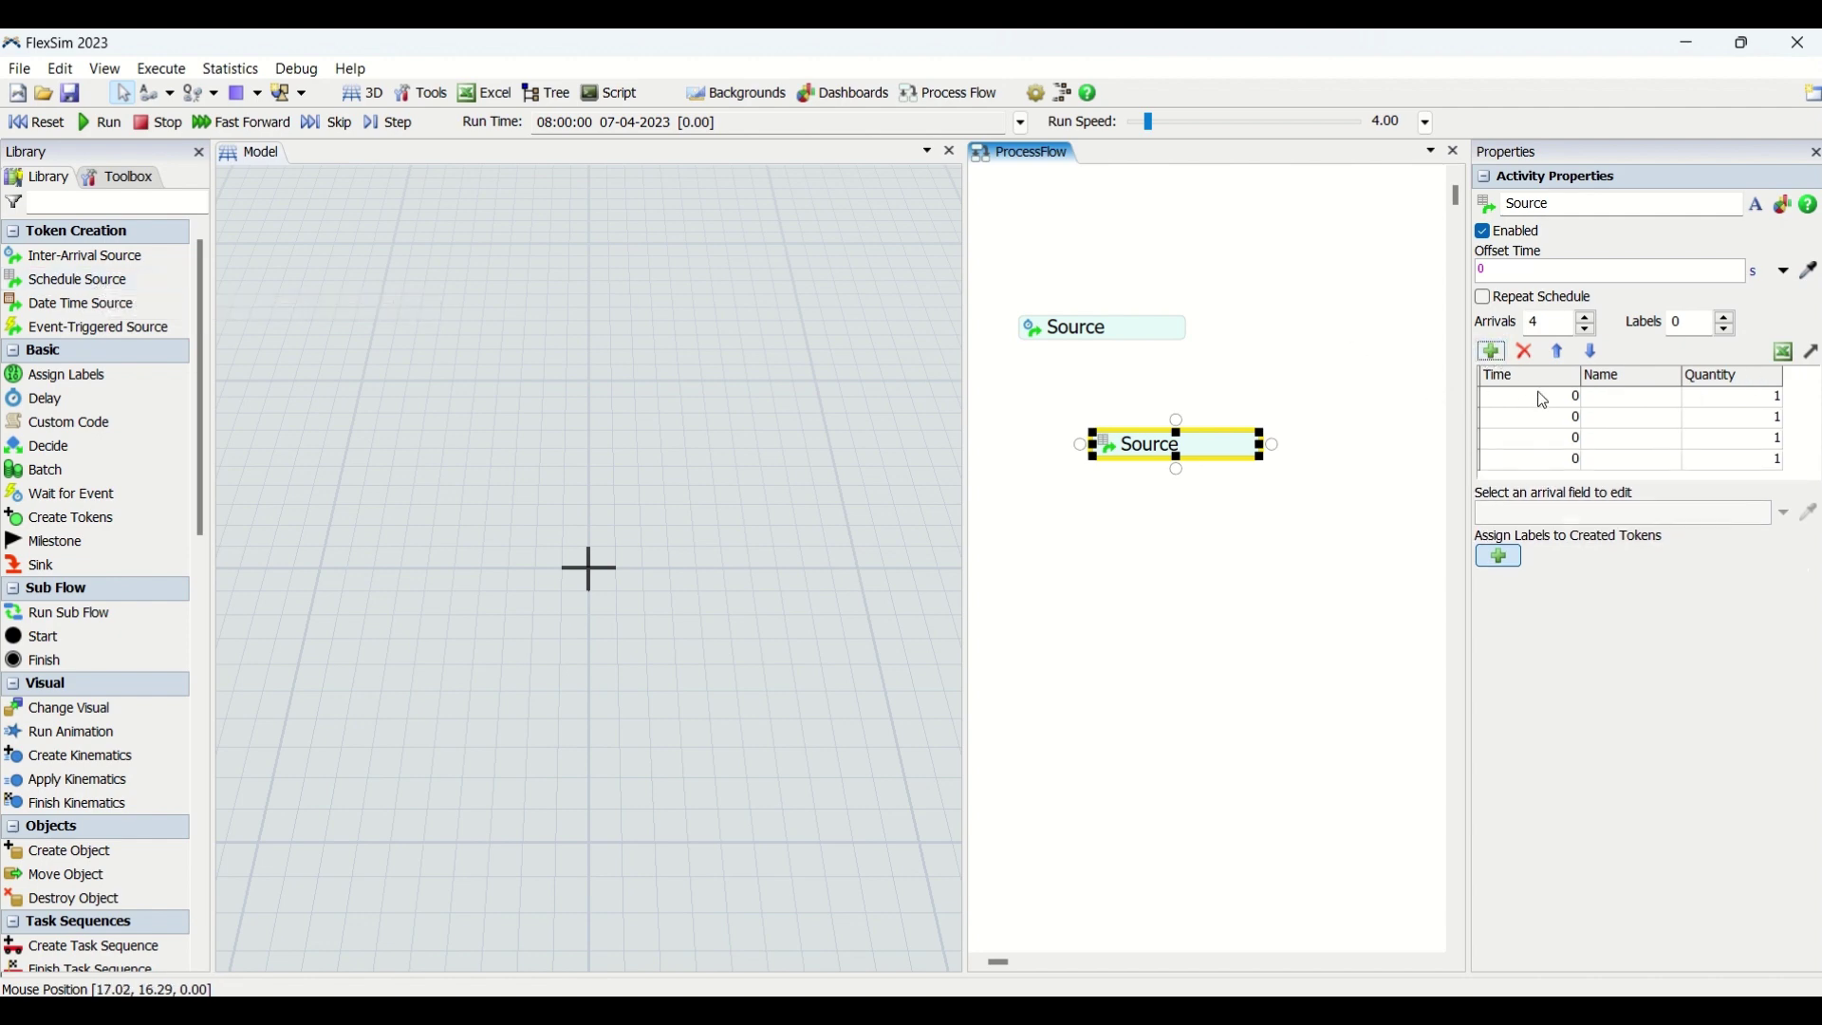
left_click_drag(1539, 397, 1747, 477)
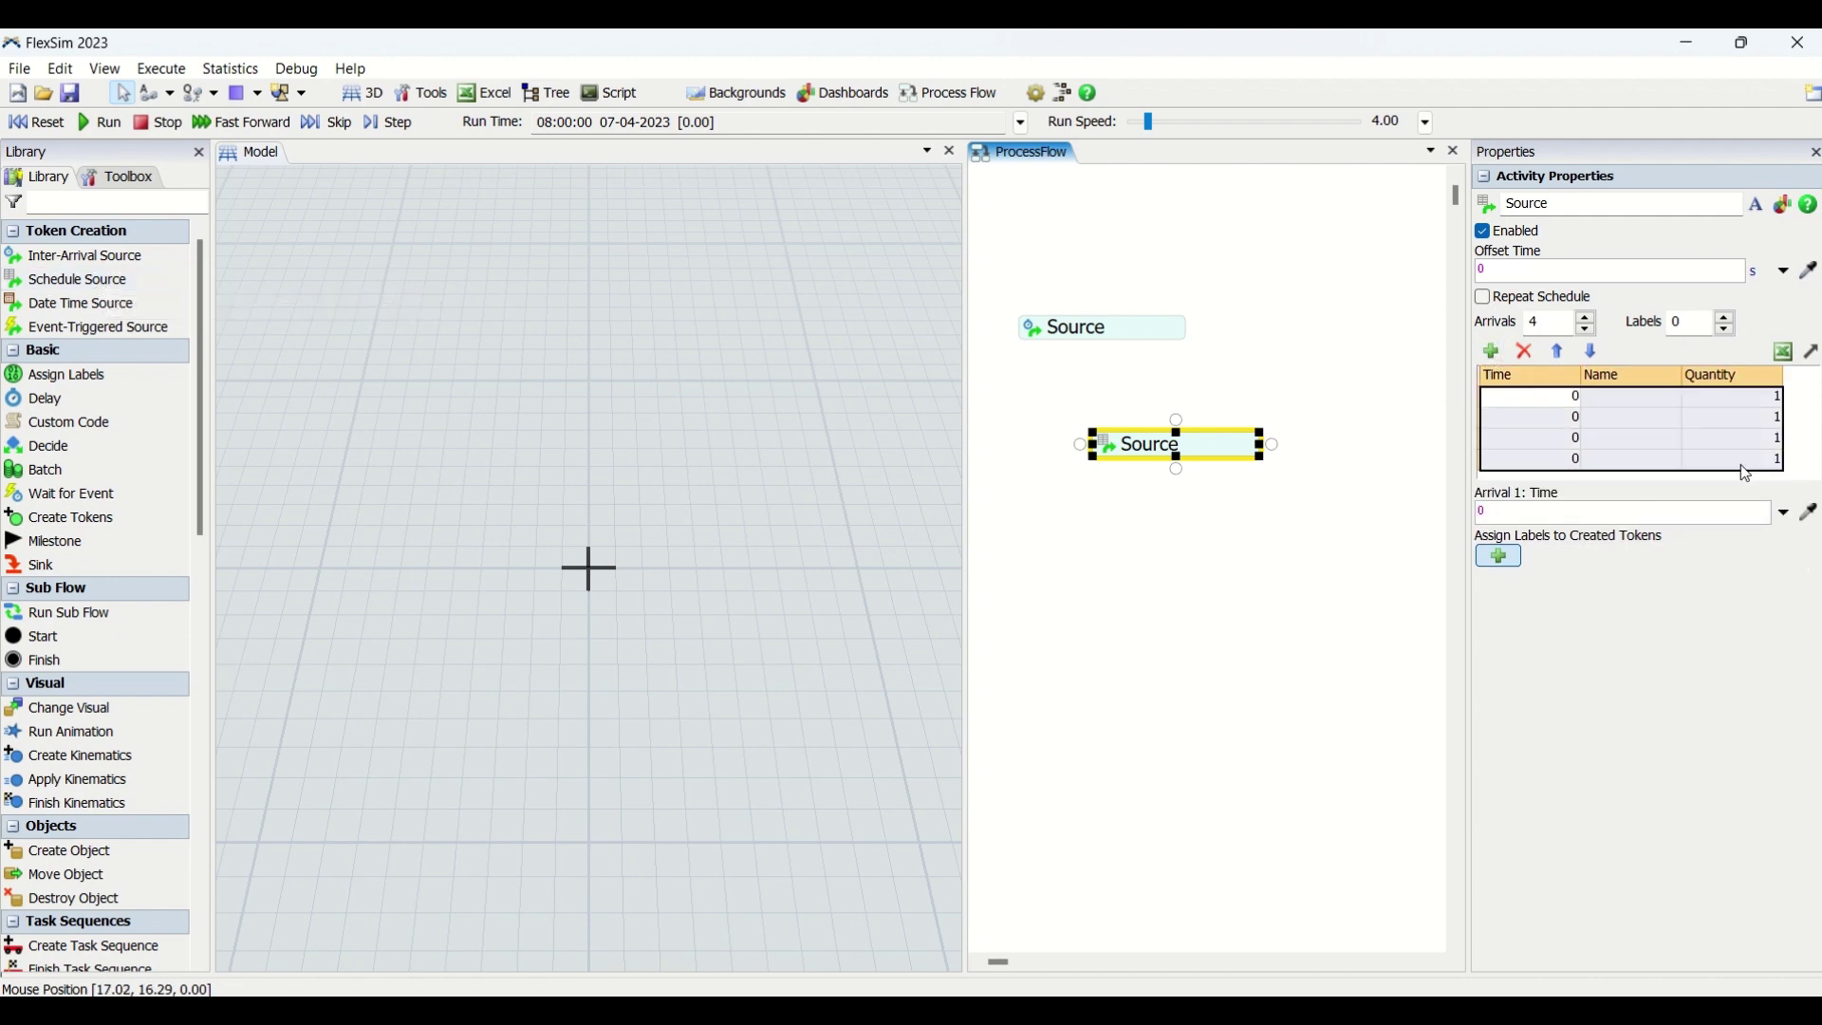
Set the arrival times of the four table rows to 1, 2, 3 and 4
left_click(1562, 405)
type("1")
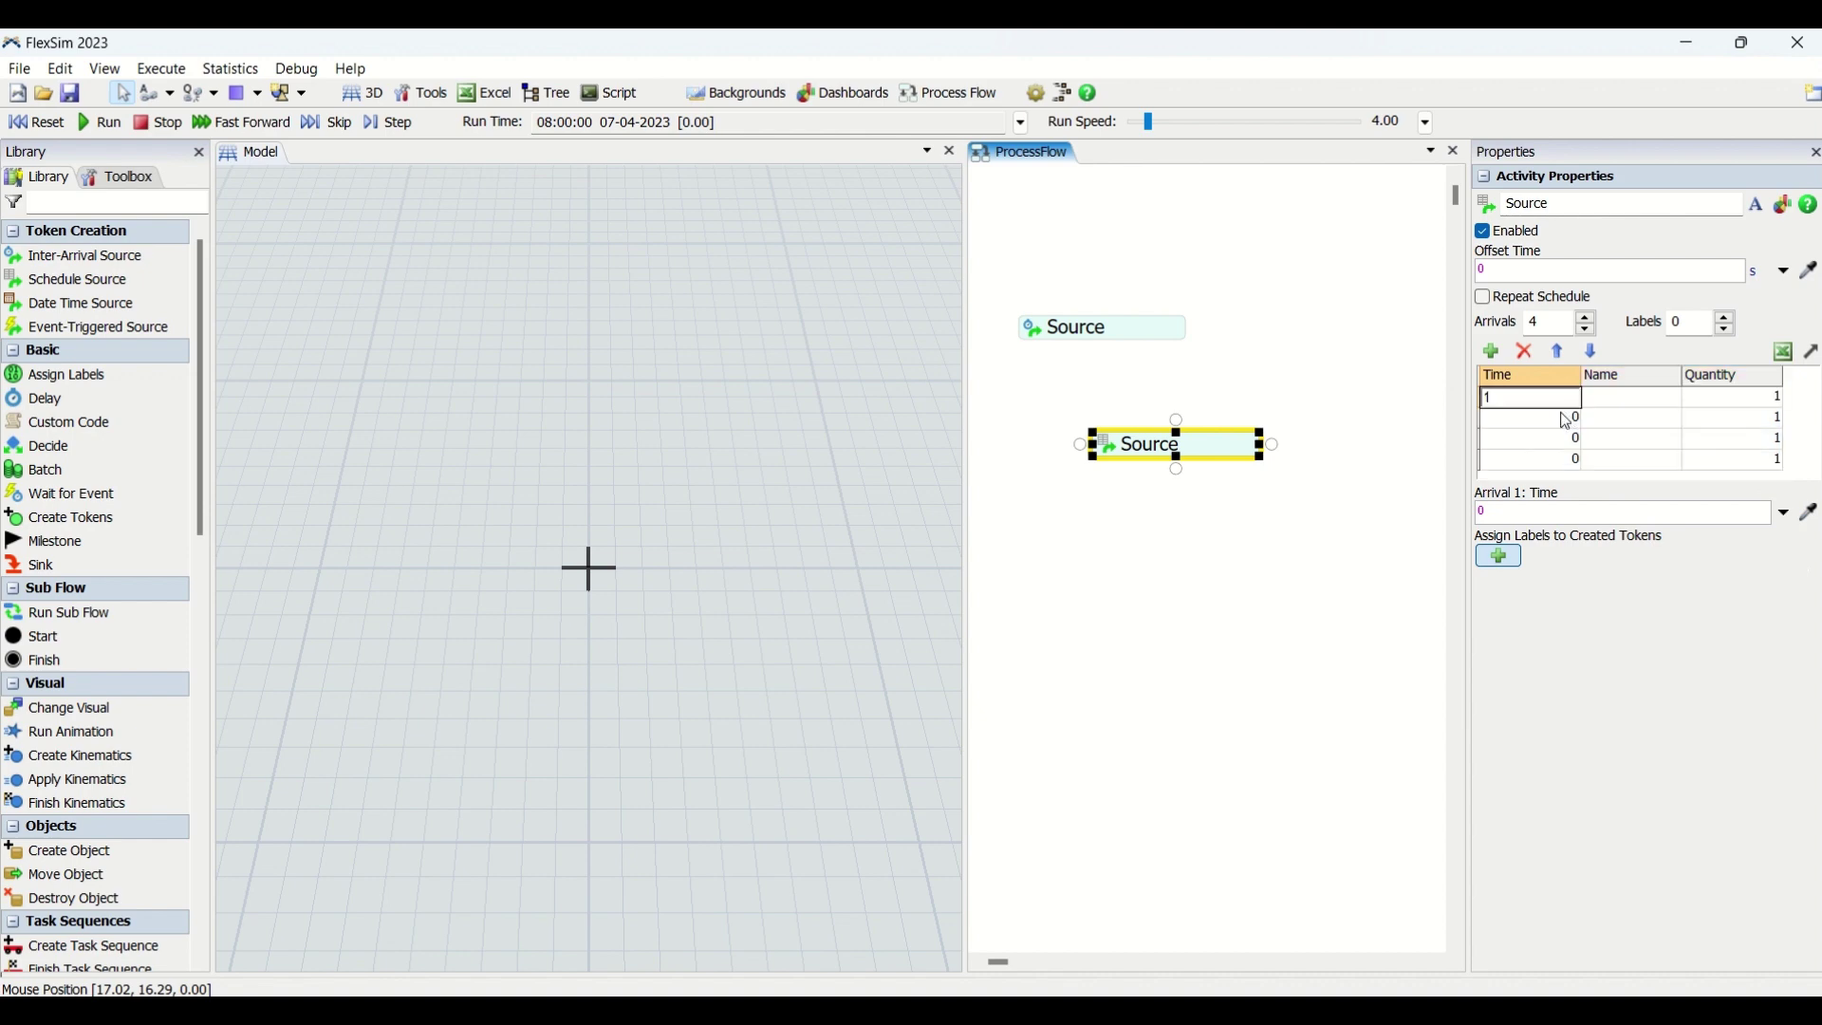
left_click(1567, 417)
type("2")
key("Return")
type("3")
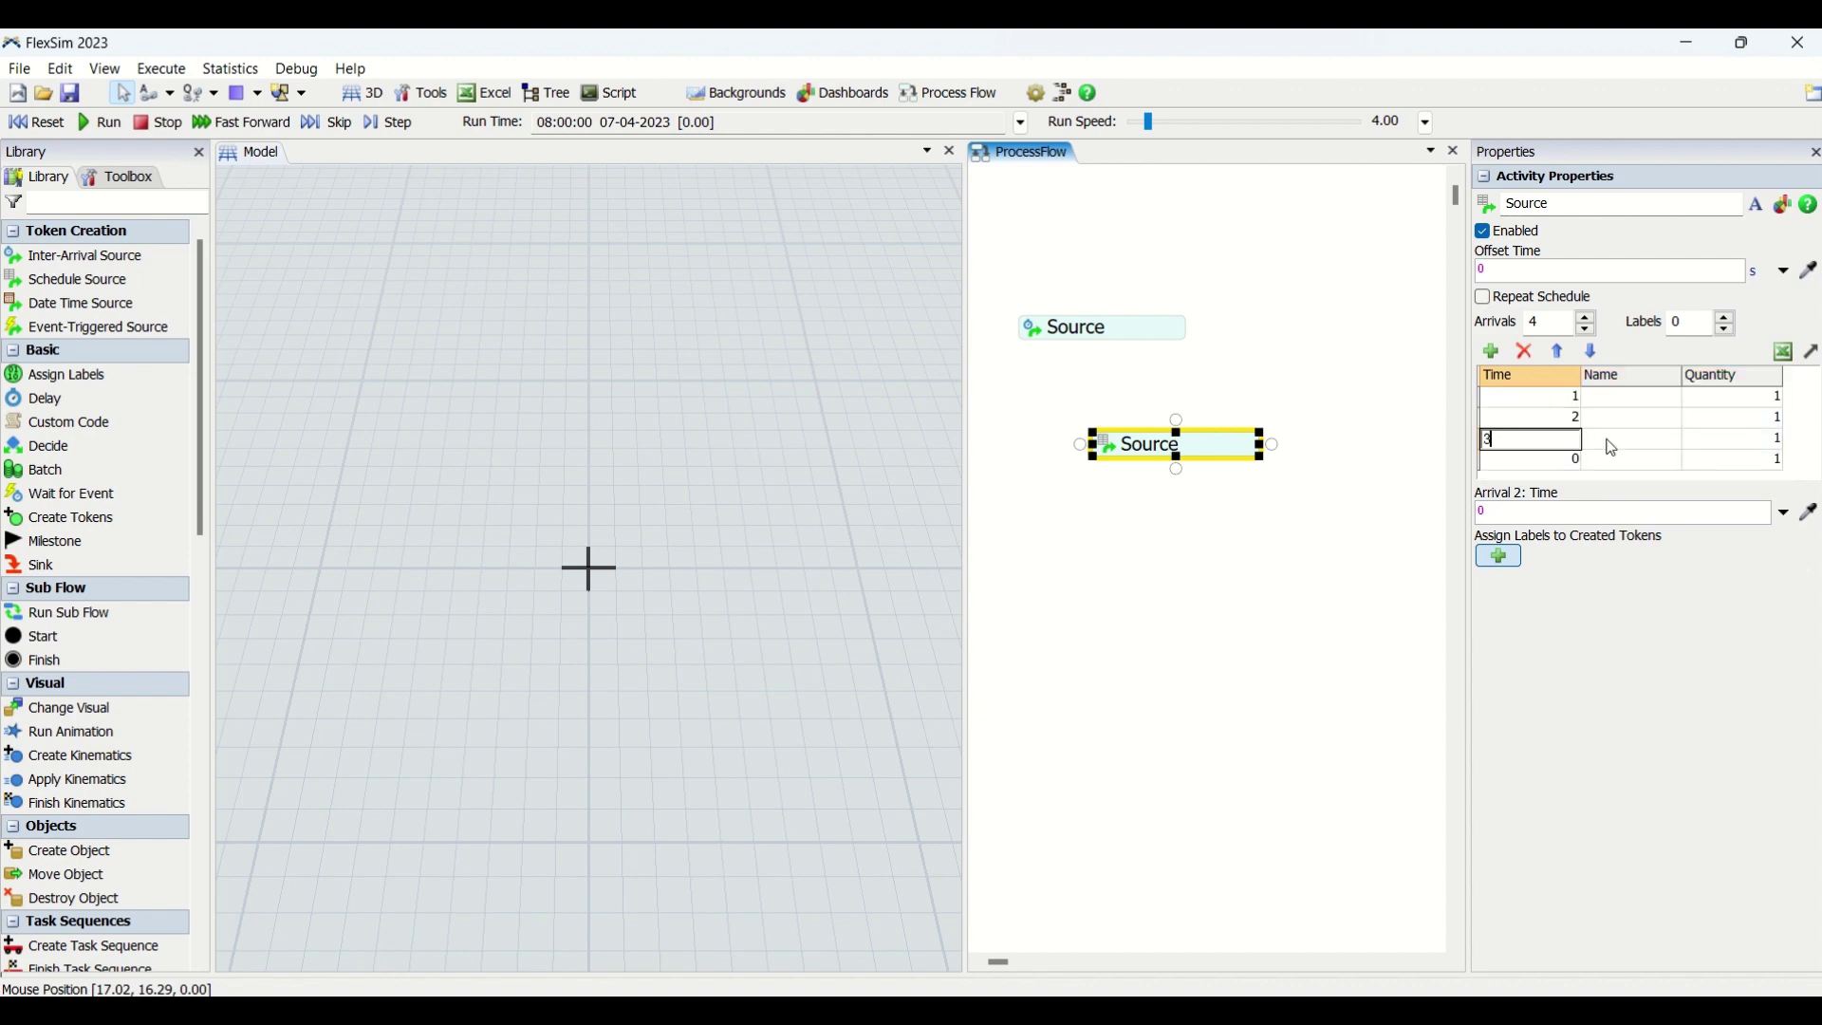
key("Return")
Name the first two arrivals SKU1 and SKU2 in the Schedule Source's table
left_click(1632, 406)
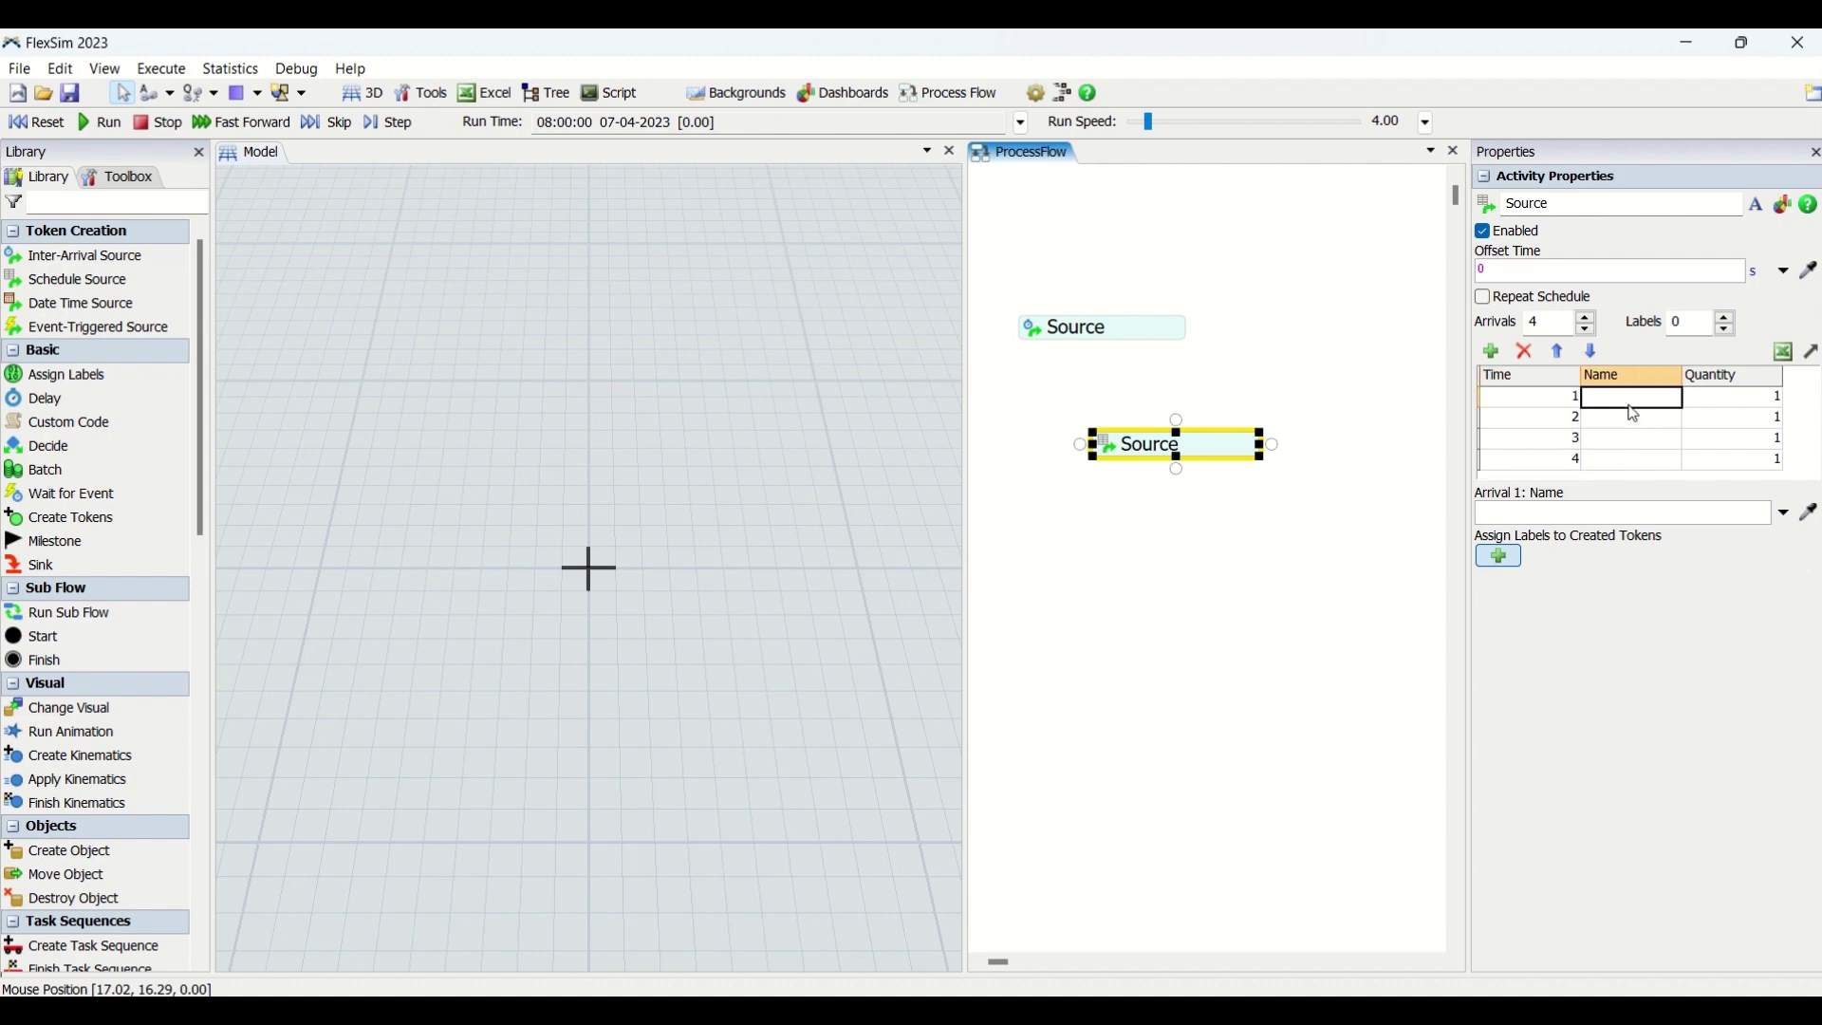
type("SKU1")
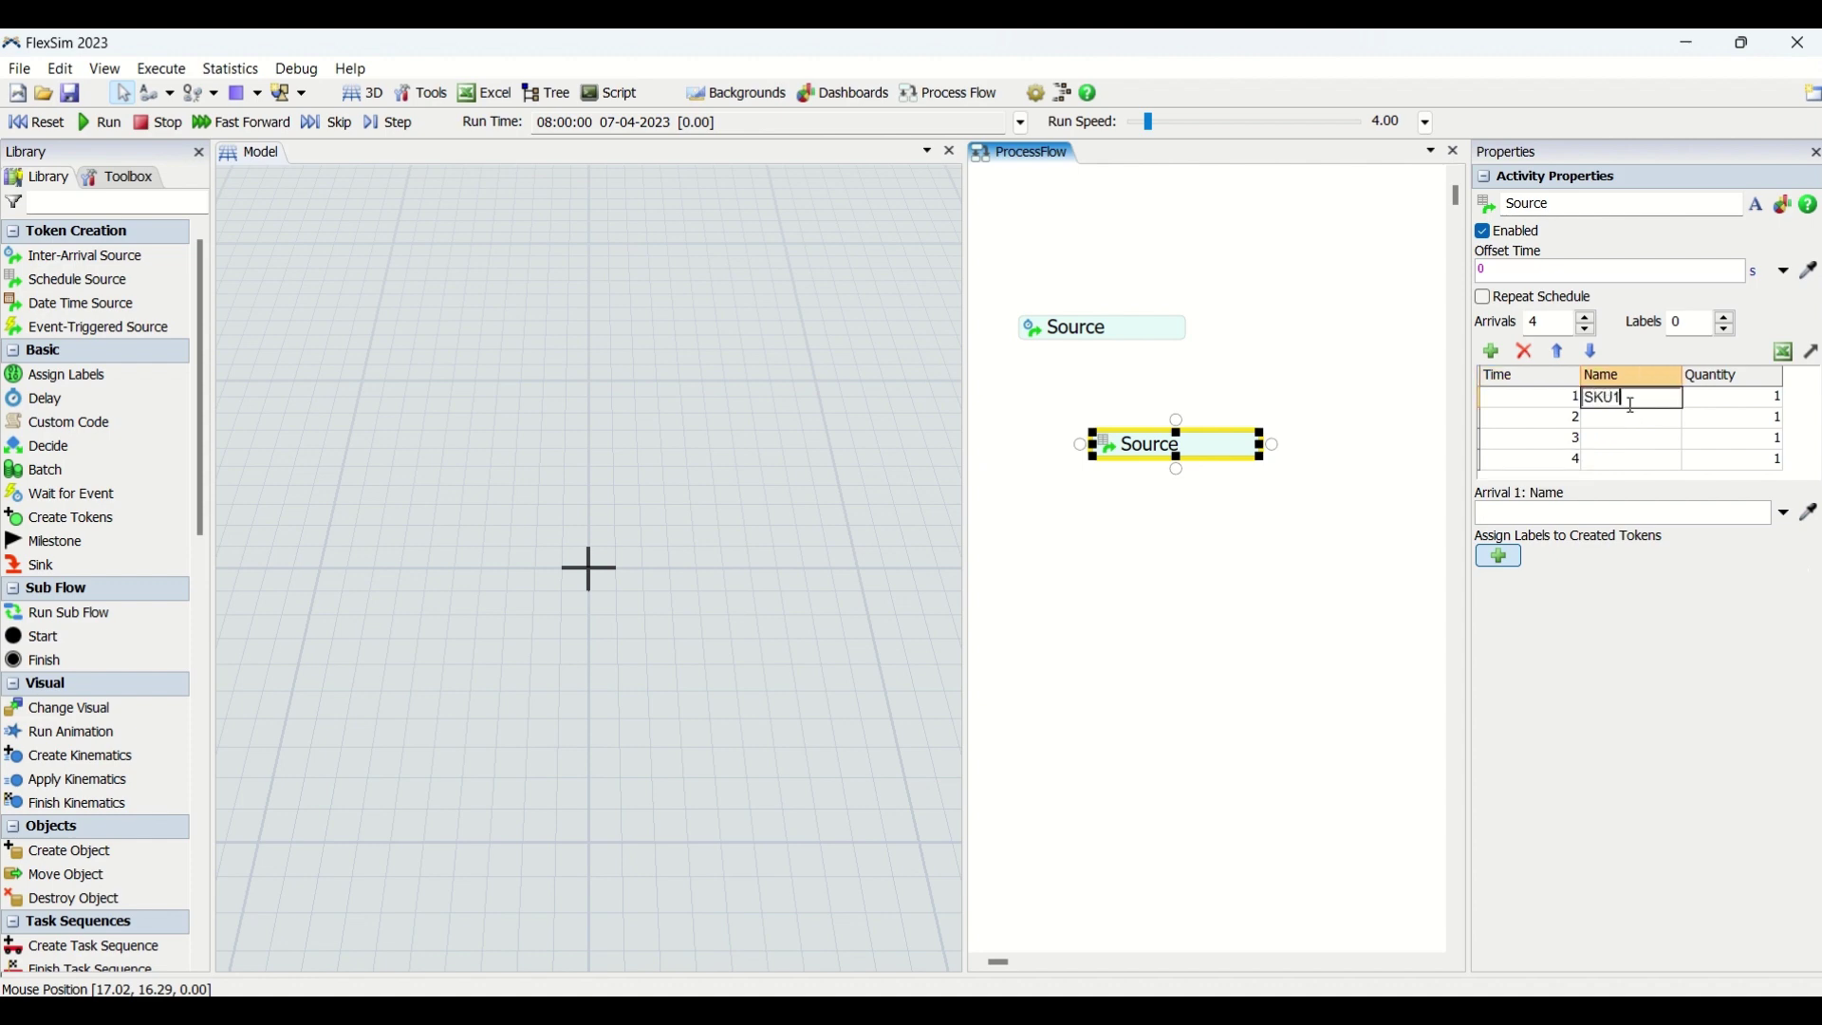
key("Return")
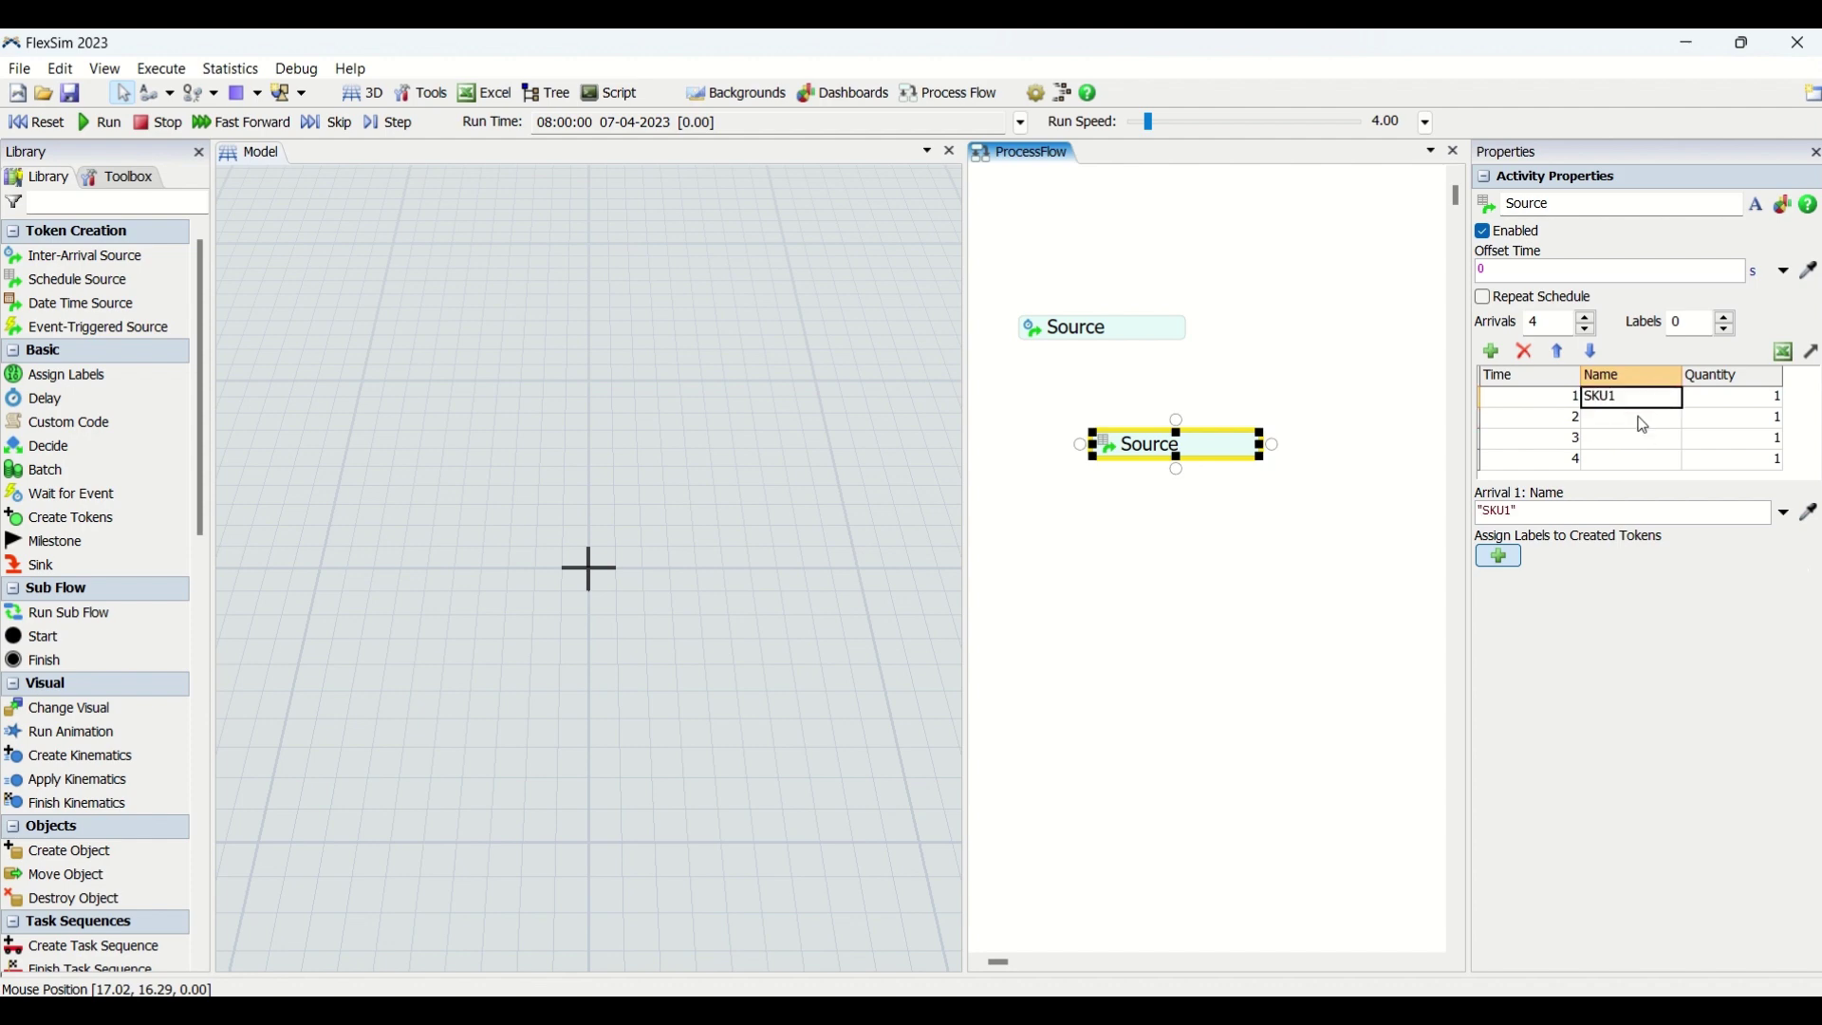
left_click(1648, 419)
type("SKU1")
double_click(1647, 420)
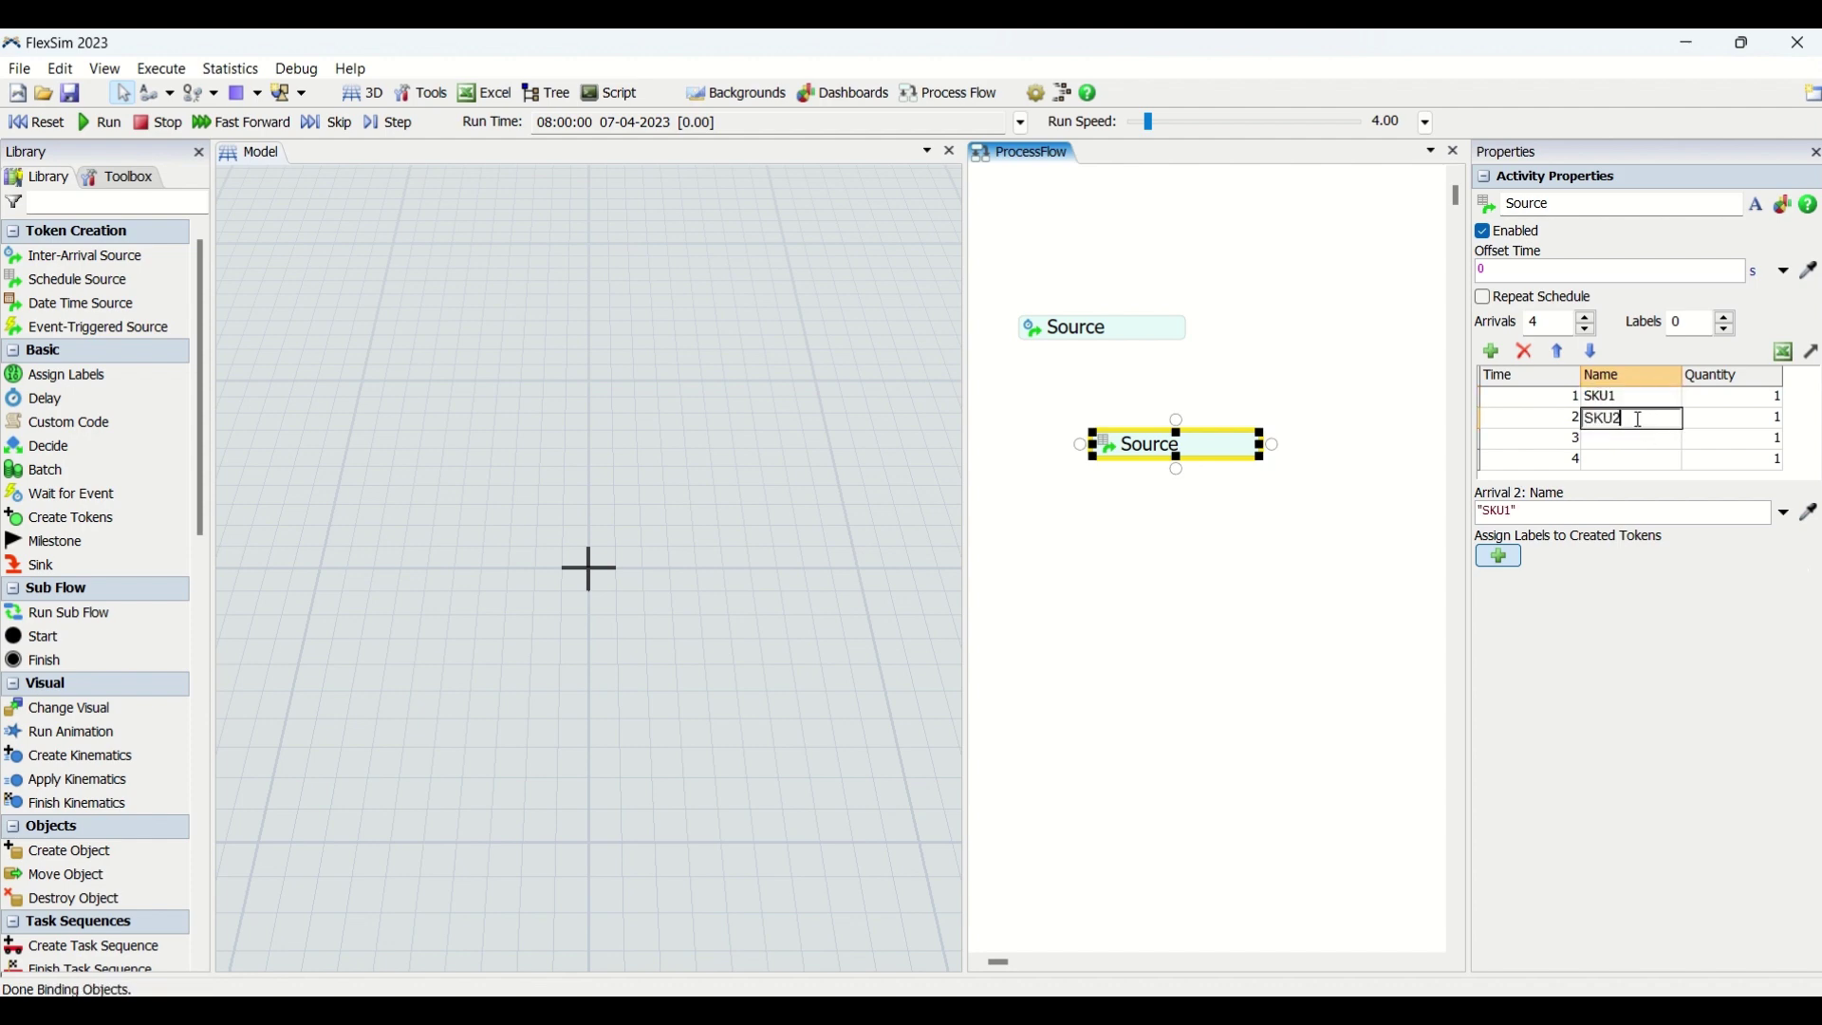
Name the third and fourth arrivals SKU3 and SKU4 in the Schedule Source's table
left_click(1637, 440)
type("SKU1")
left_click(1651, 465)
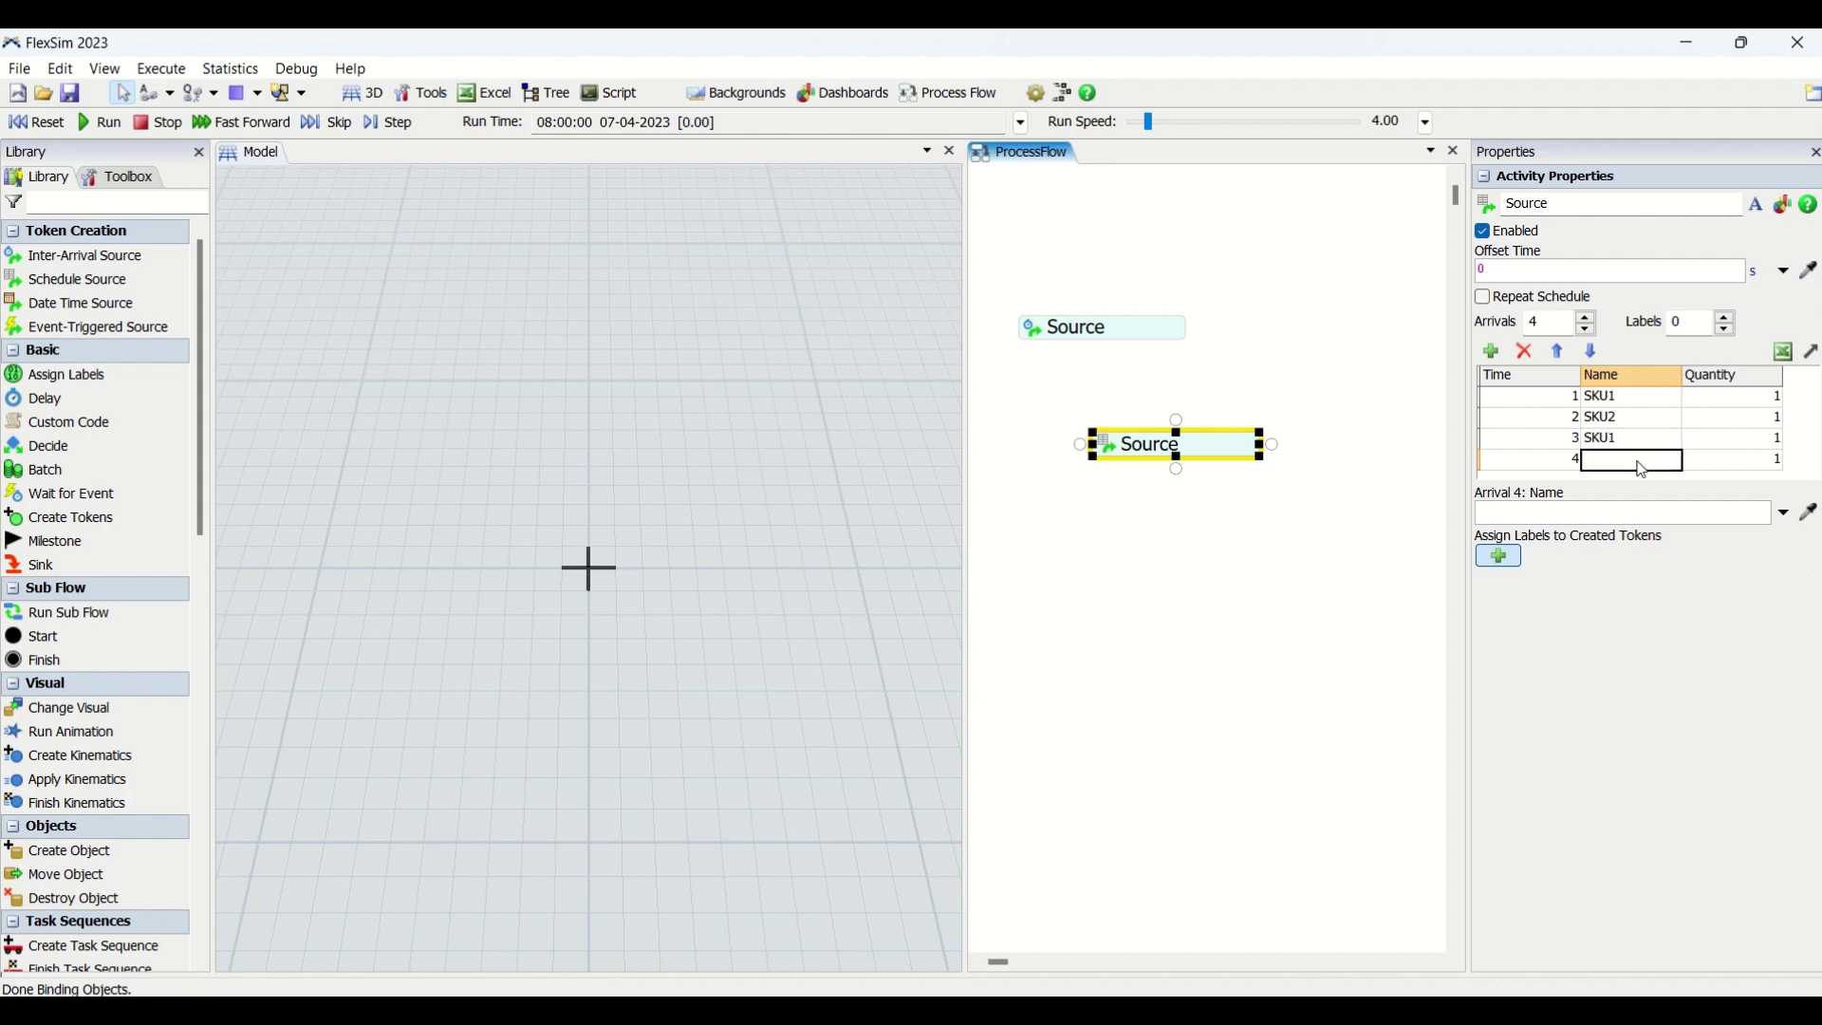
type("SKU1")
left_click(1640, 440)
left_click(1639, 440)
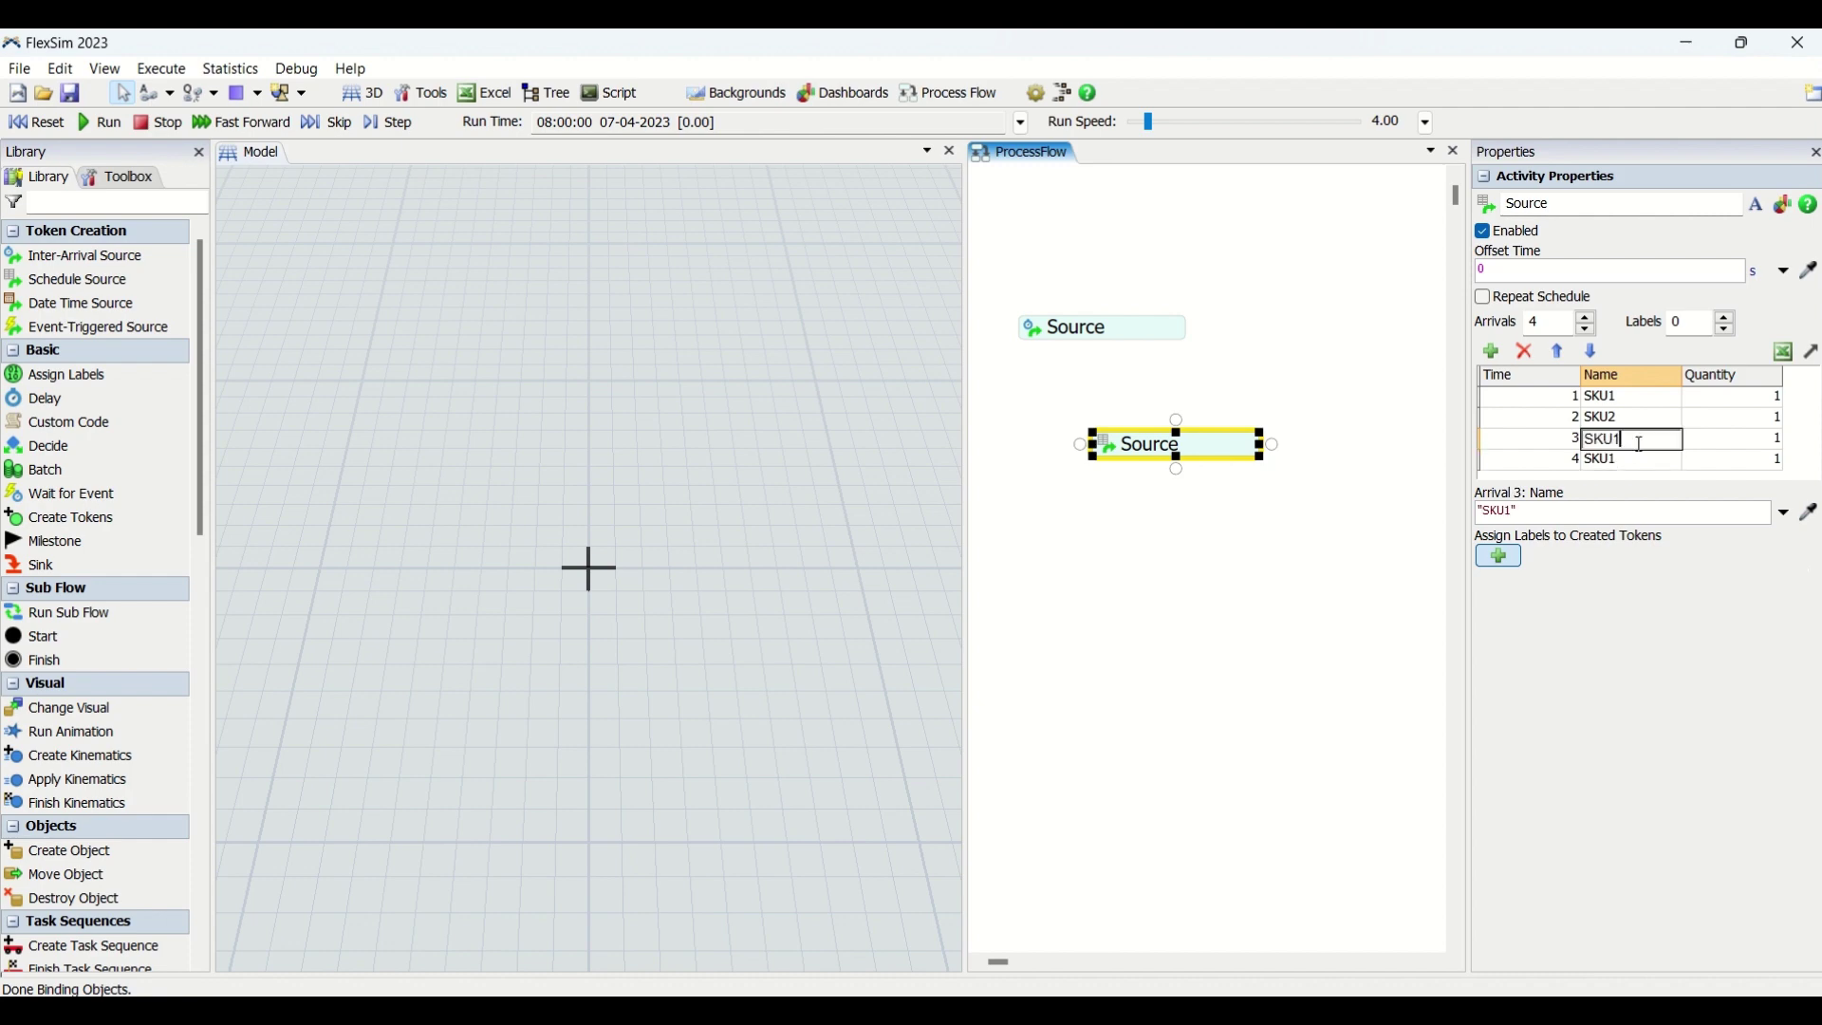
key("BackSpace")
type("3")
left_click(1648, 465)
left_click(1647, 465)
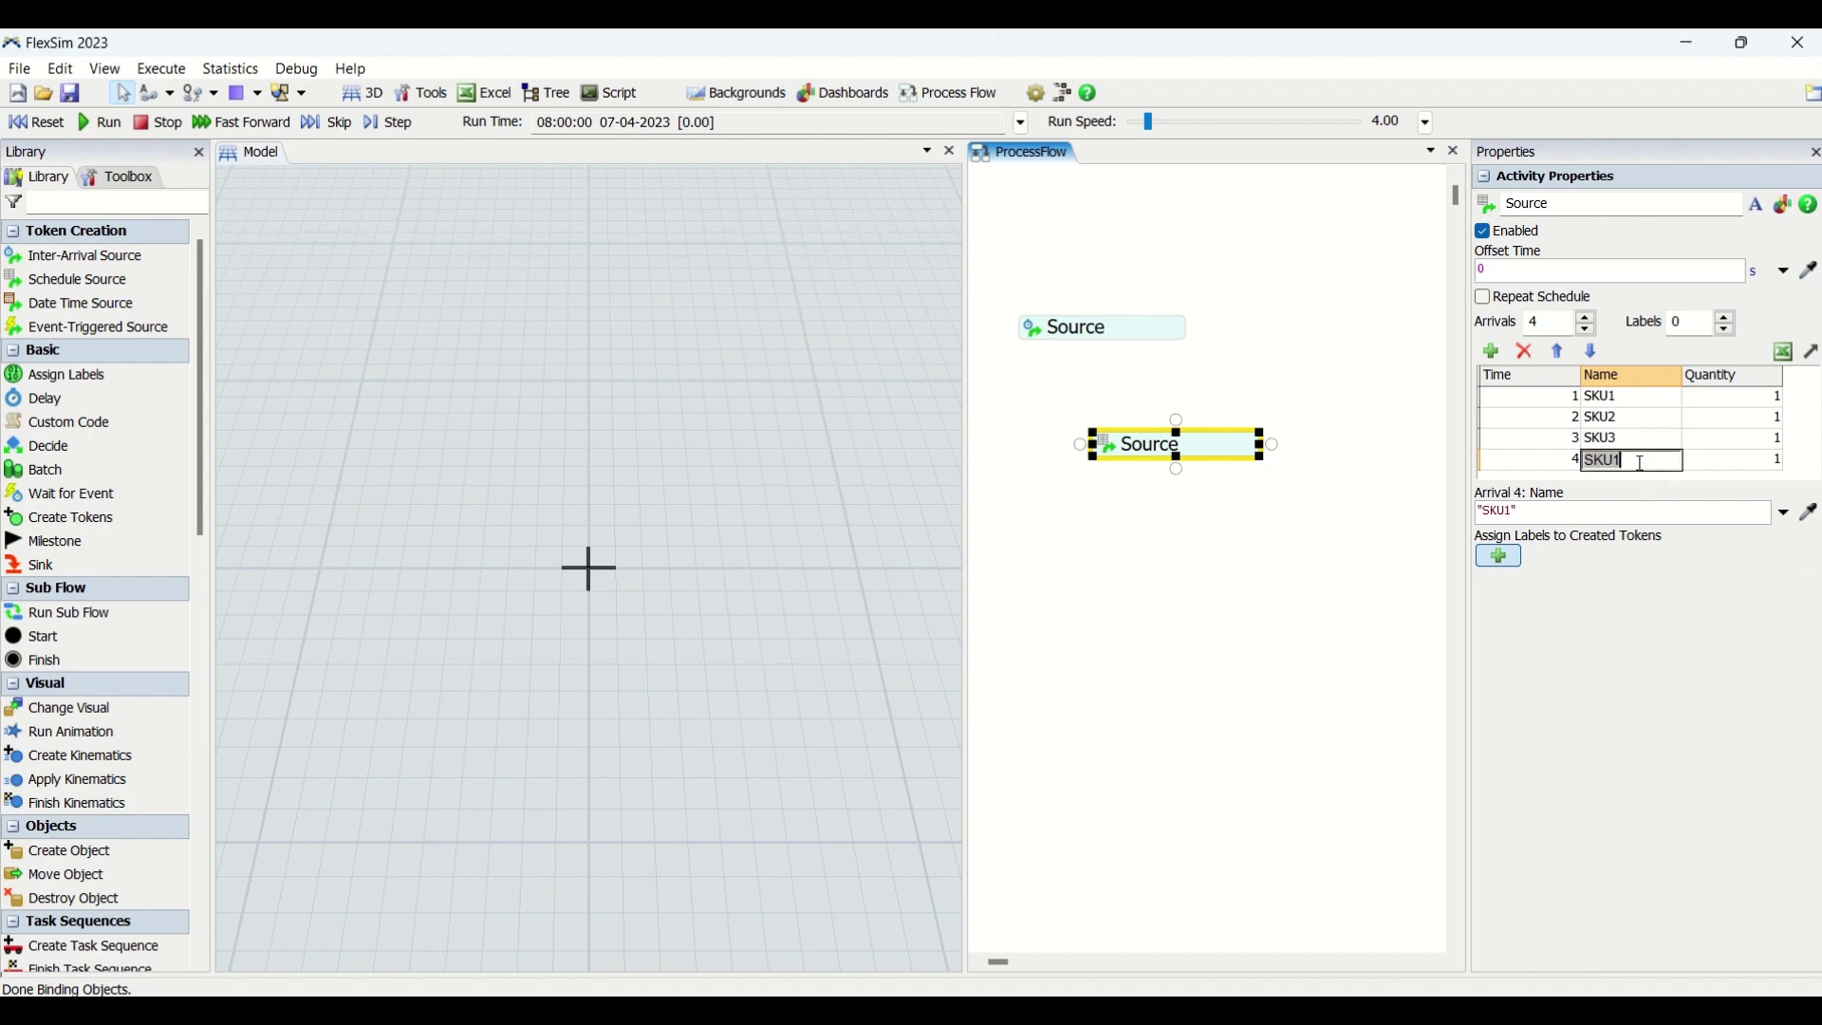
key("BackSpace")
type("4")
Set the quantity of the SKU1 and SKU3 arrivals to 2
left_click(1727, 400)
left_click_drag(1729, 410, 1733, 467)
left_click(1644, 408)
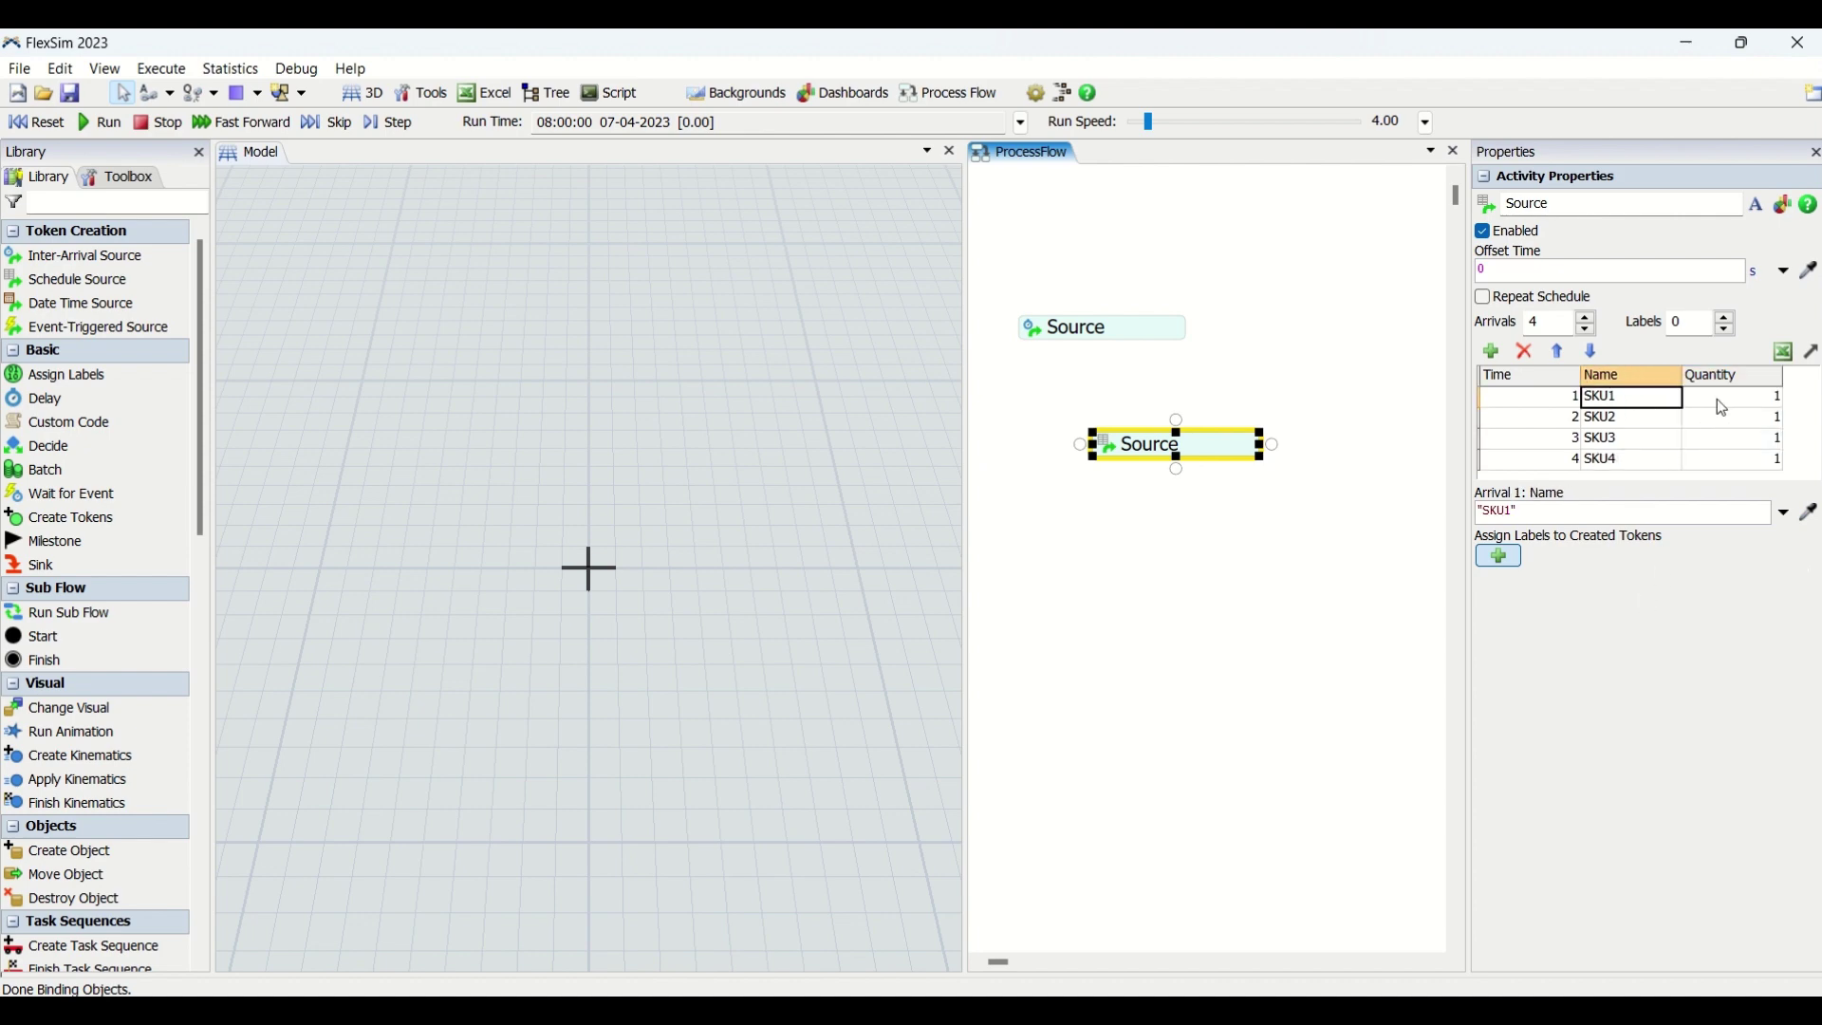
left_click(1723, 398)
type("2")
key("Return")
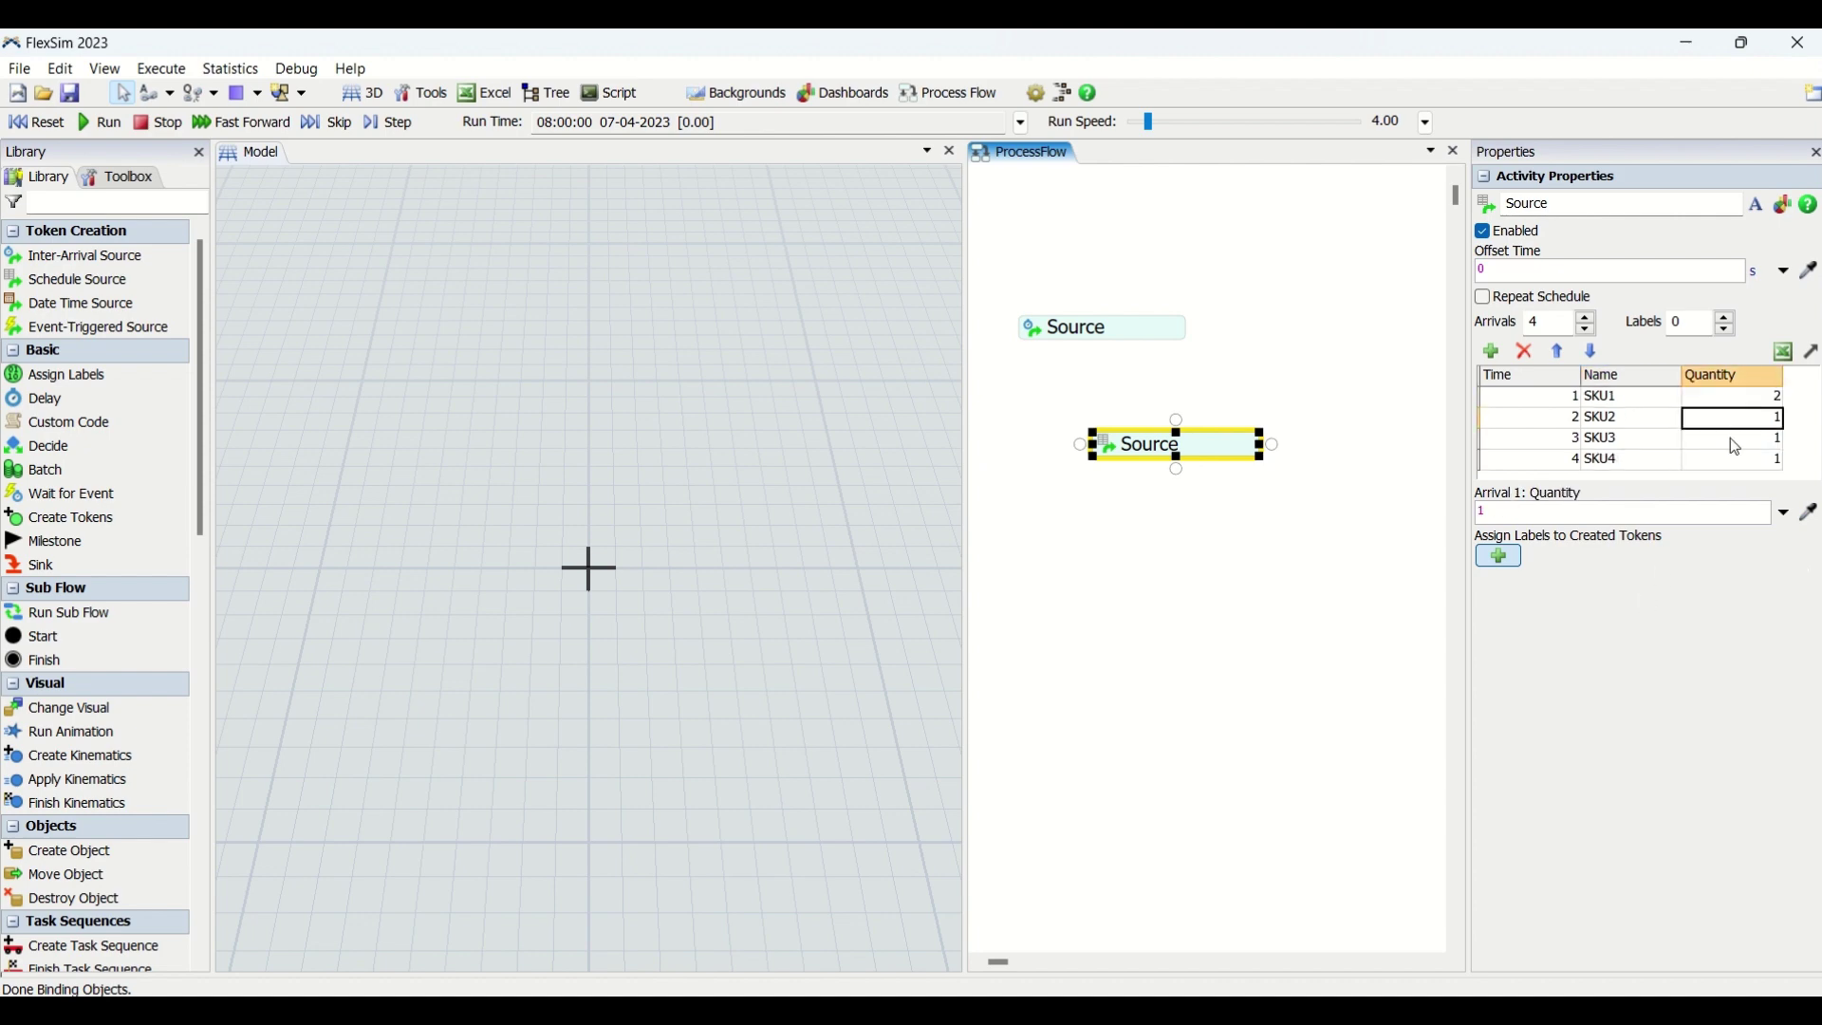
left_click(1728, 436)
type("2")
key("Return")
key("Up")
Check the name values of the SKU1, SKU2 and SKU4 arrivals one by one
left_click(1649, 399)
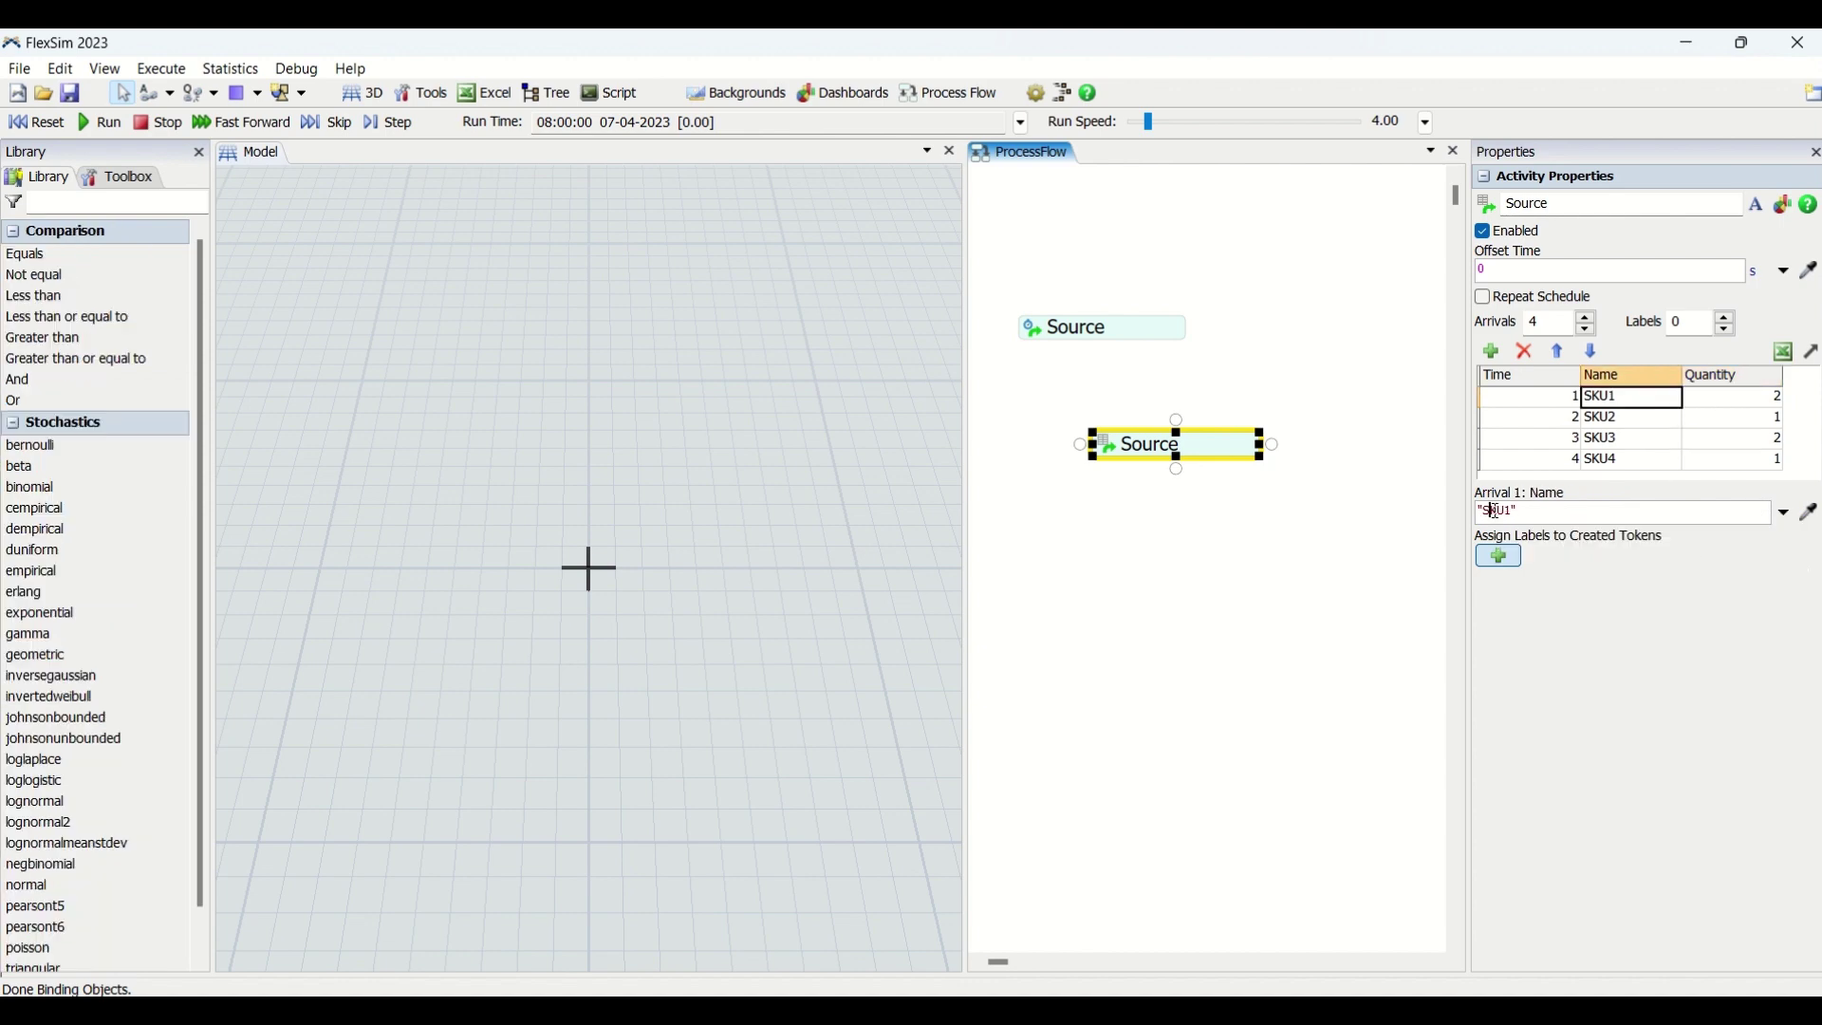
left_click(1635, 420)
left_click(1632, 460)
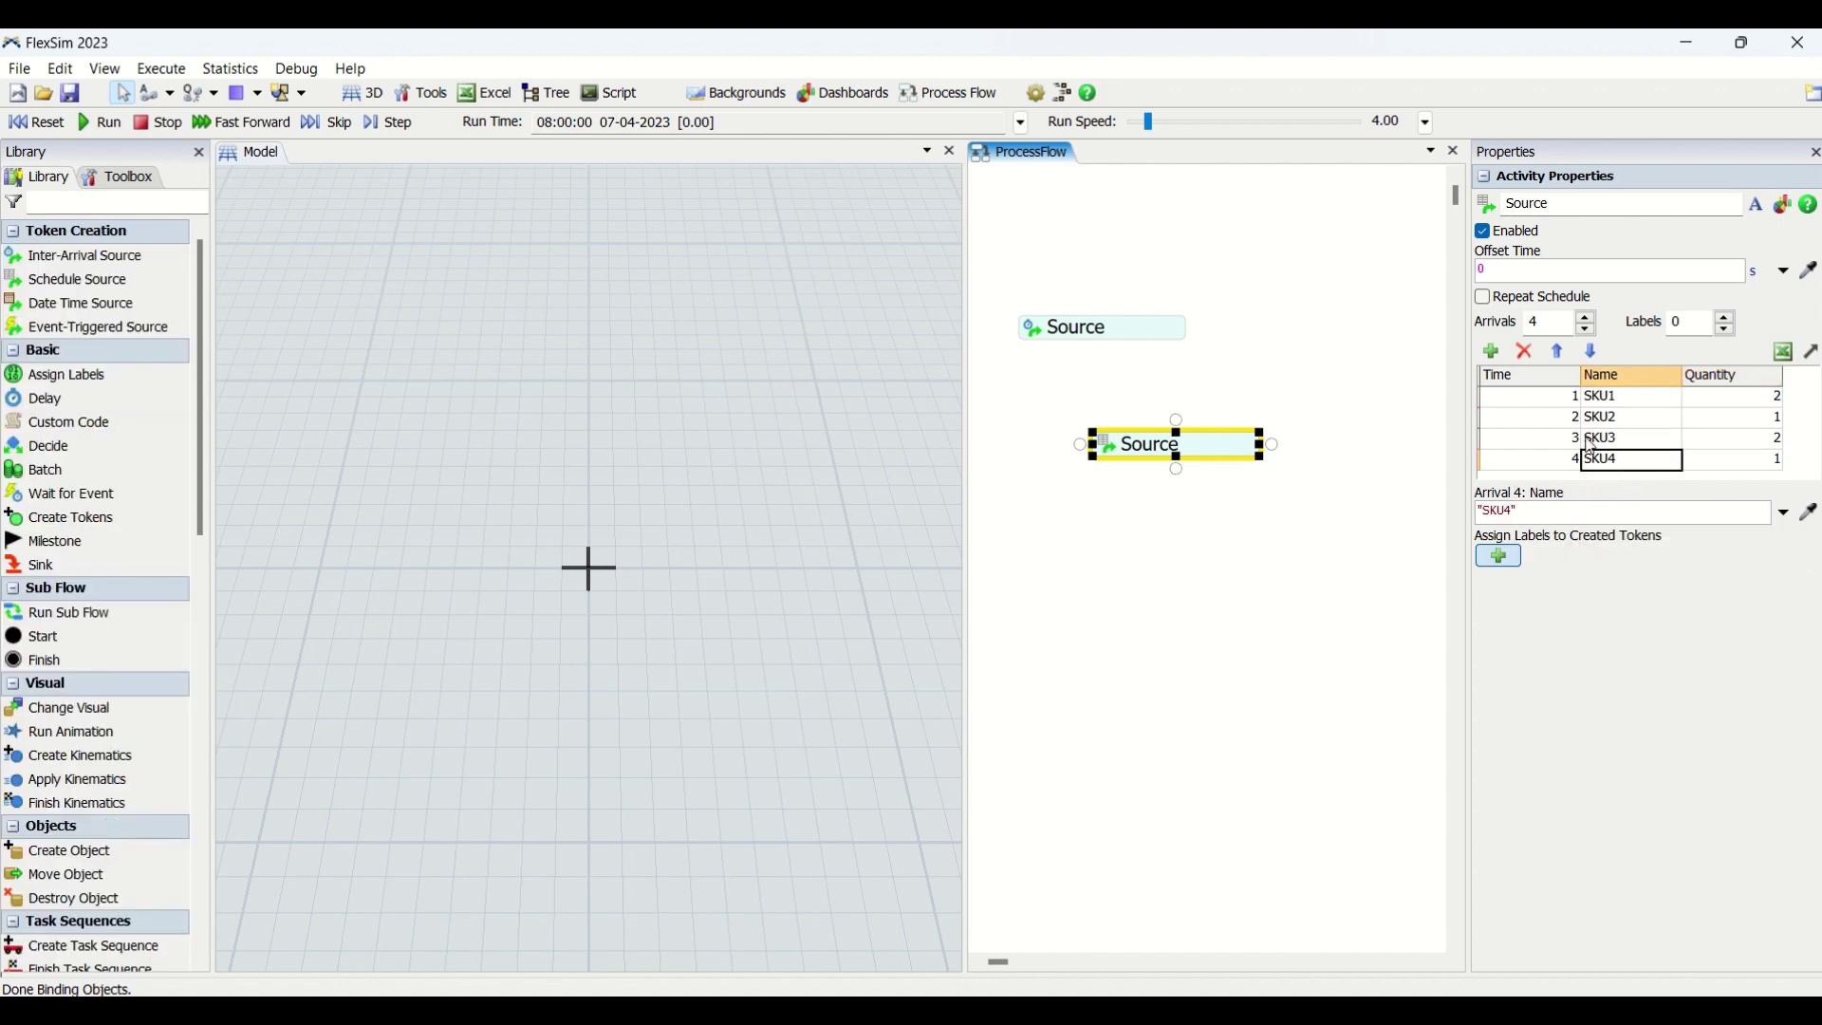
Turn on Repeat Schedule for the Schedule Source's four arrivals
left_click_drag(1546, 399, 1746, 490)
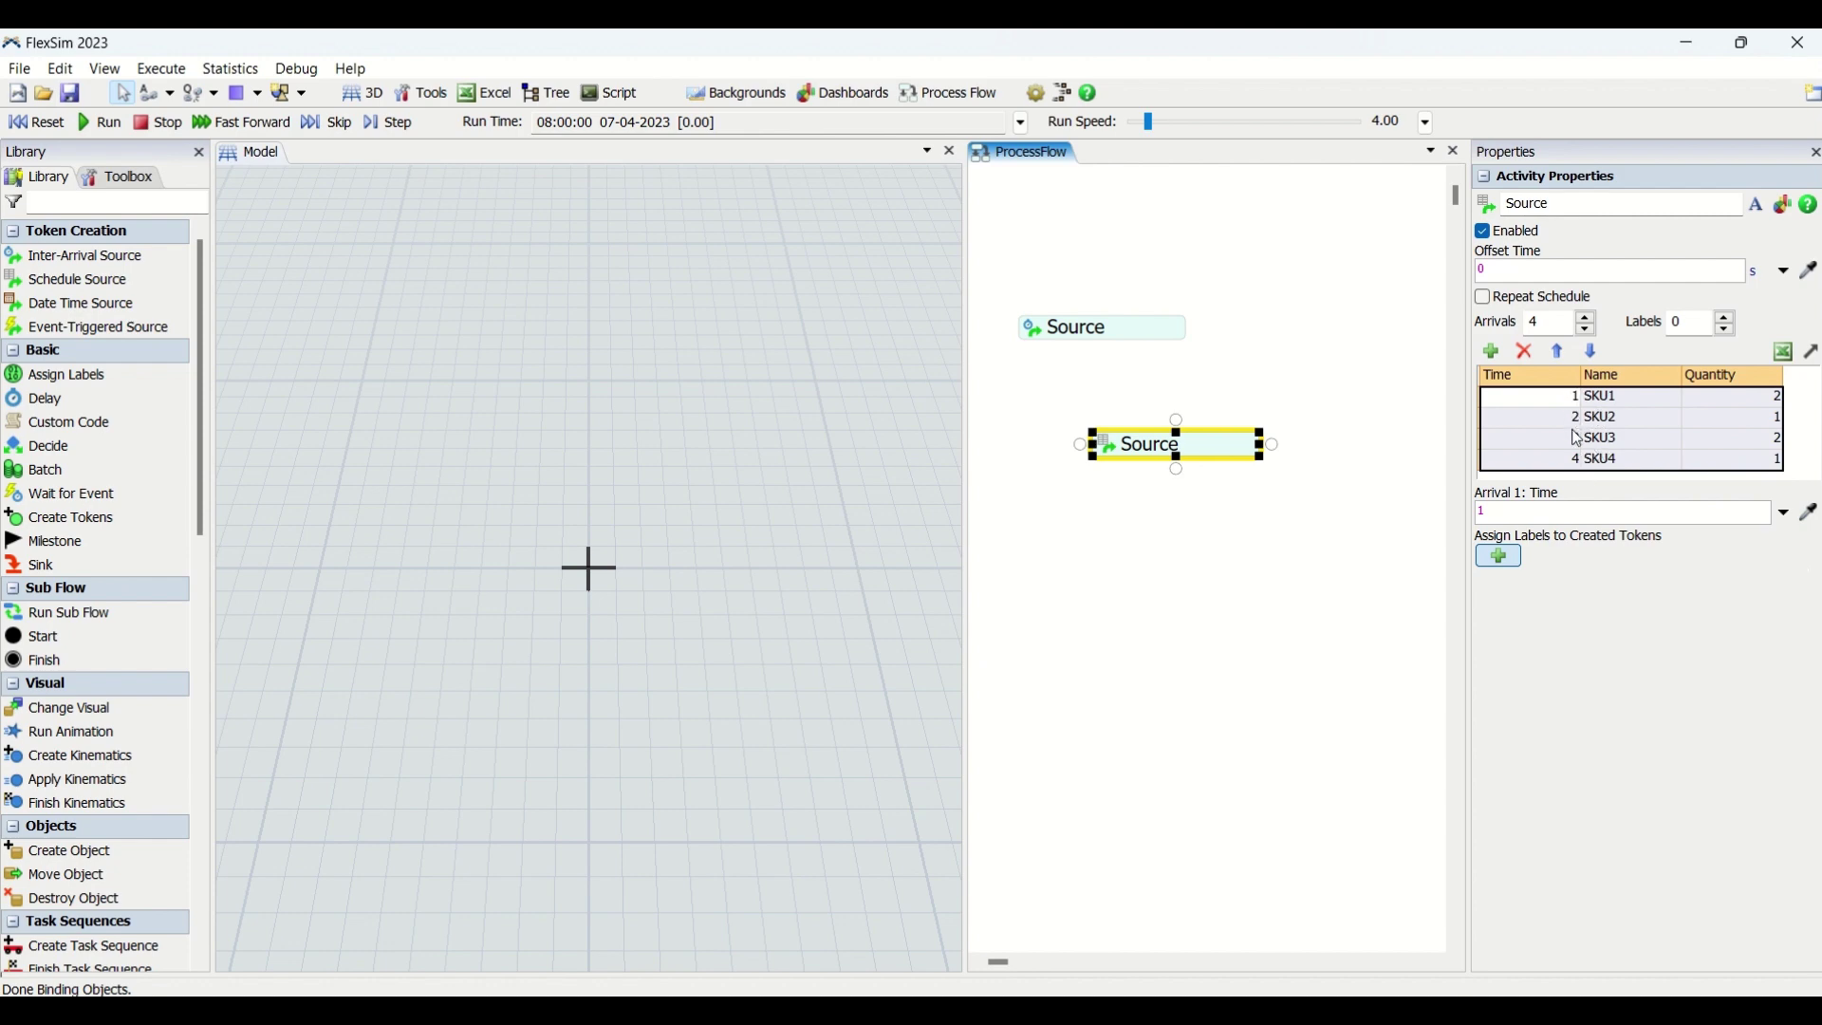
left_click(1486, 298)
left_click(1343, 645)
Reselect the Schedule Source and review its arrival times and names row by row together with the Offset Time
left_click(1234, 470)
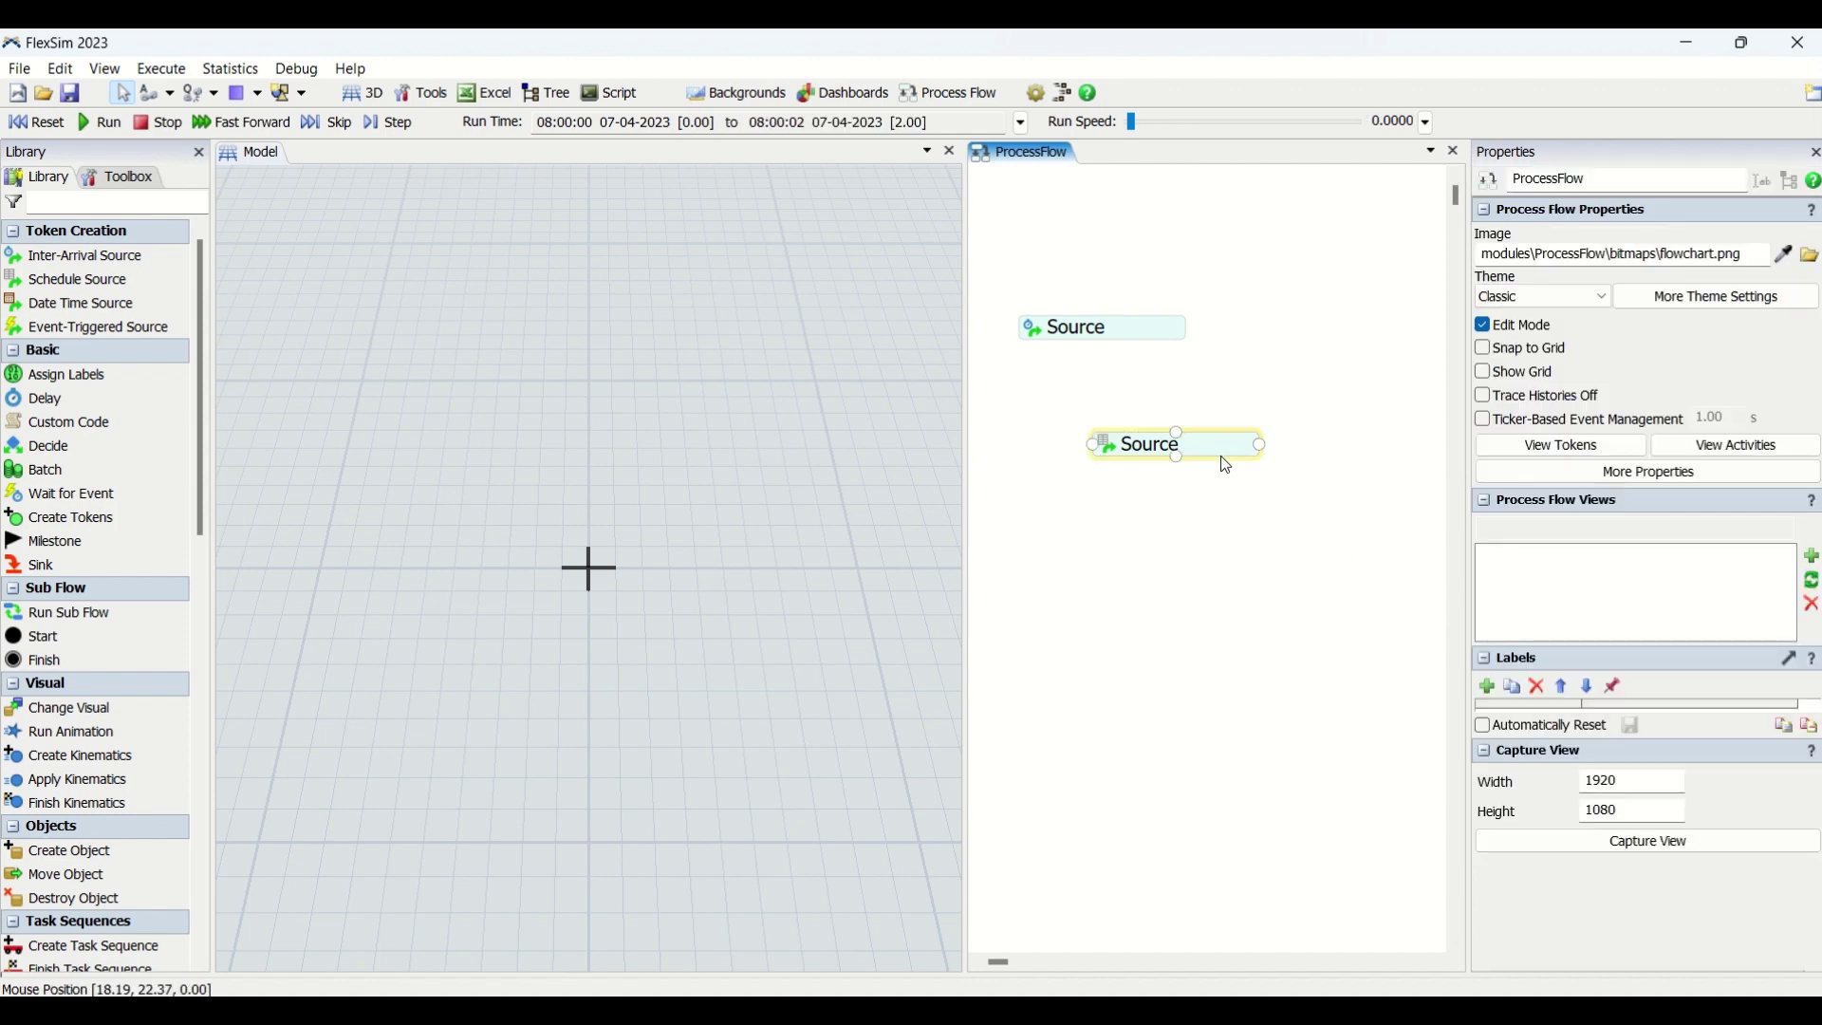
left_click(1546, 418)
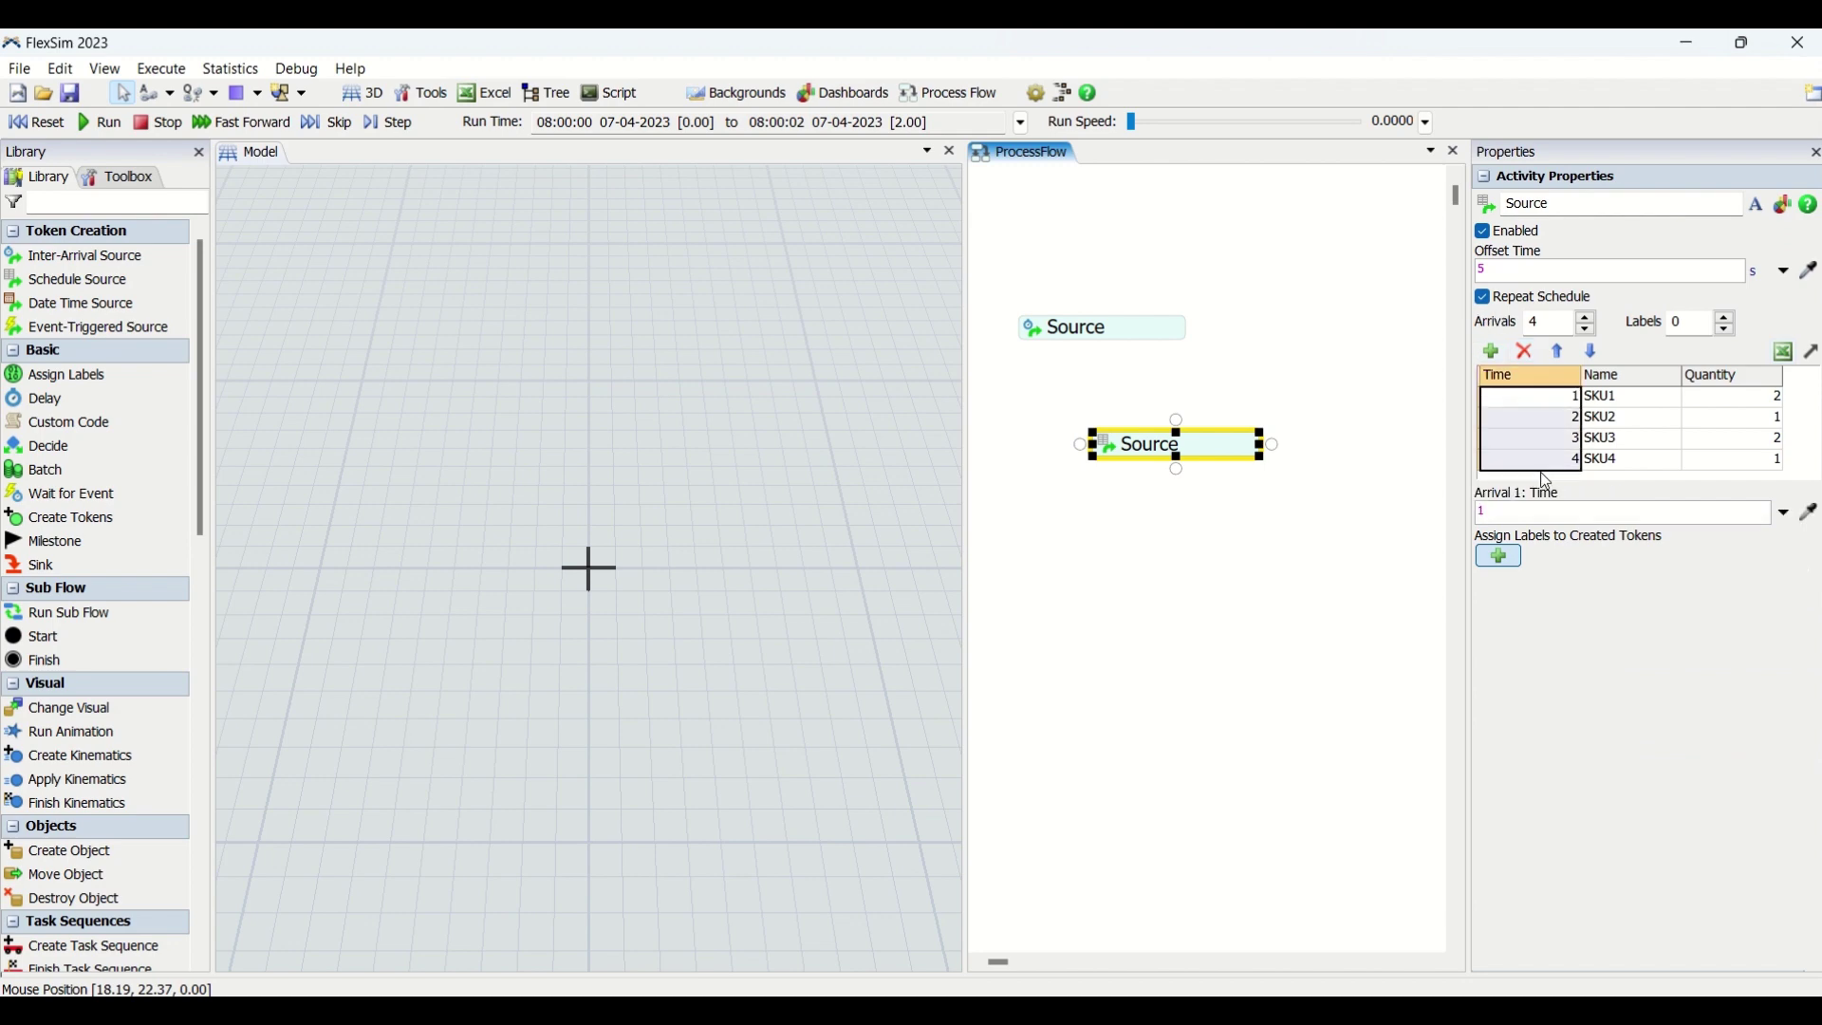
left_click_drag(1544, 399, 1544, 462)
left_click(1532, 406)
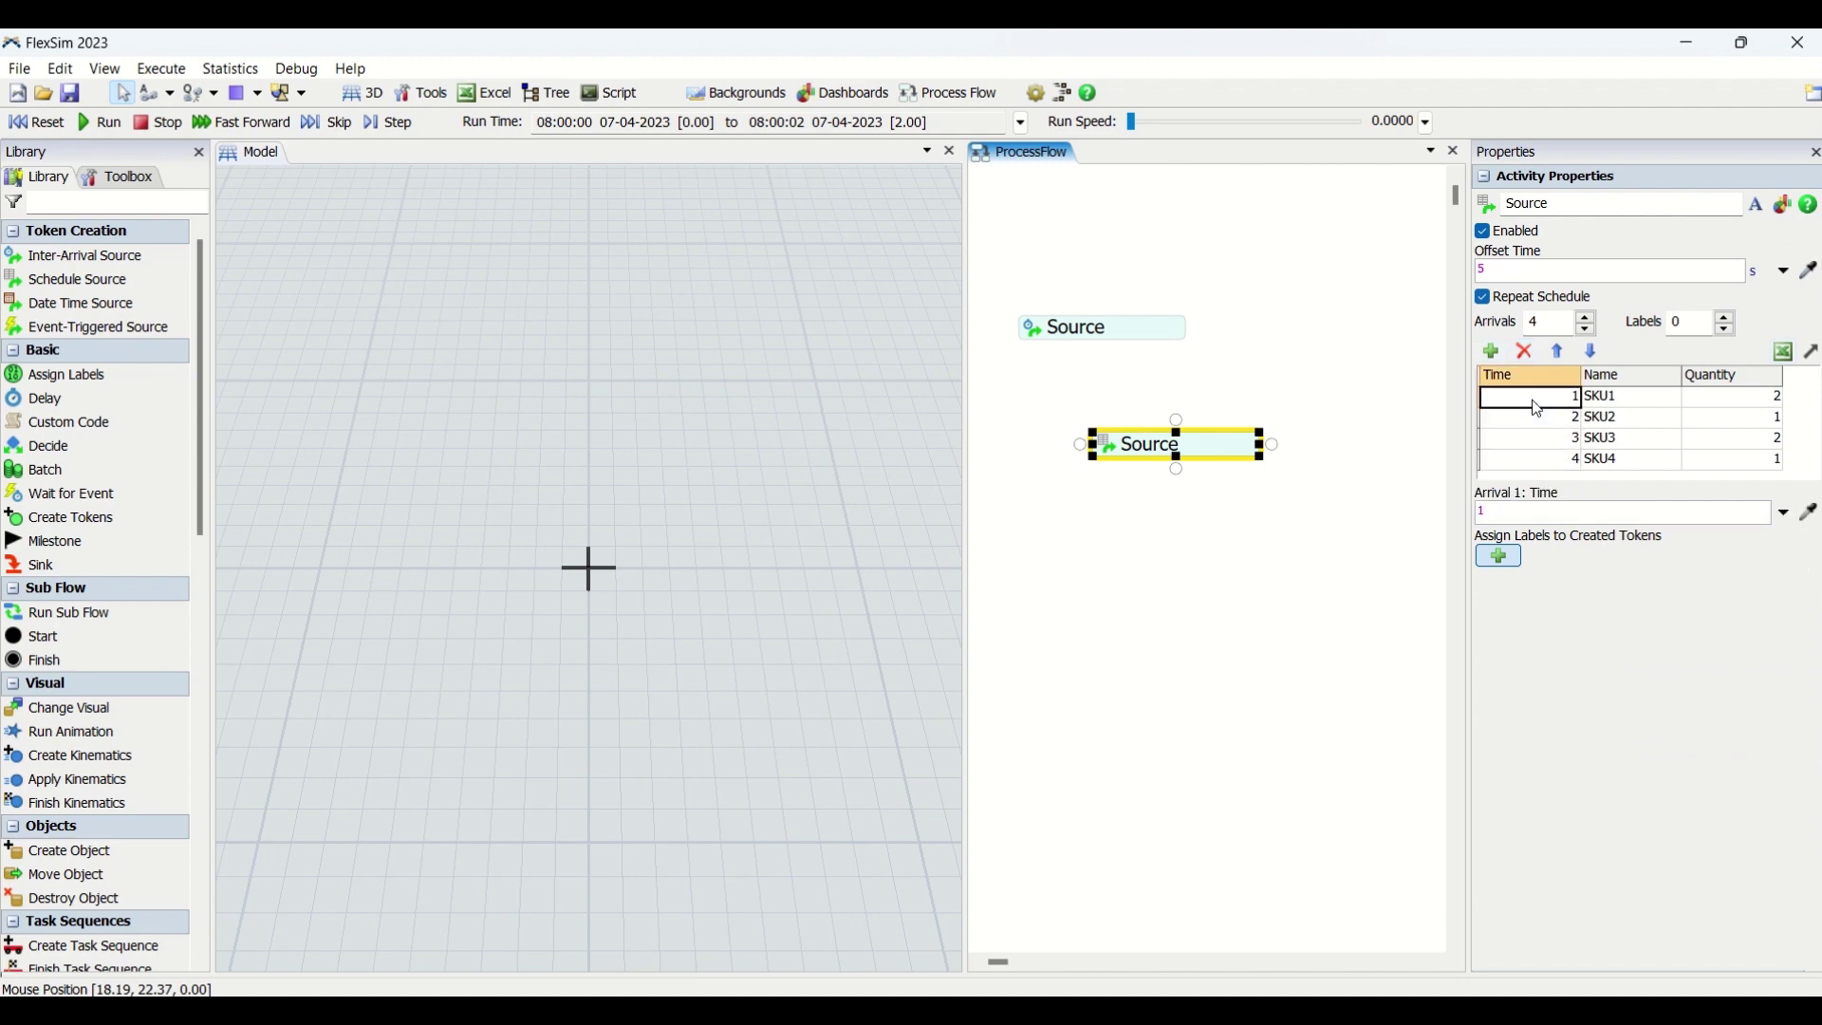
left_click(1626, 406)
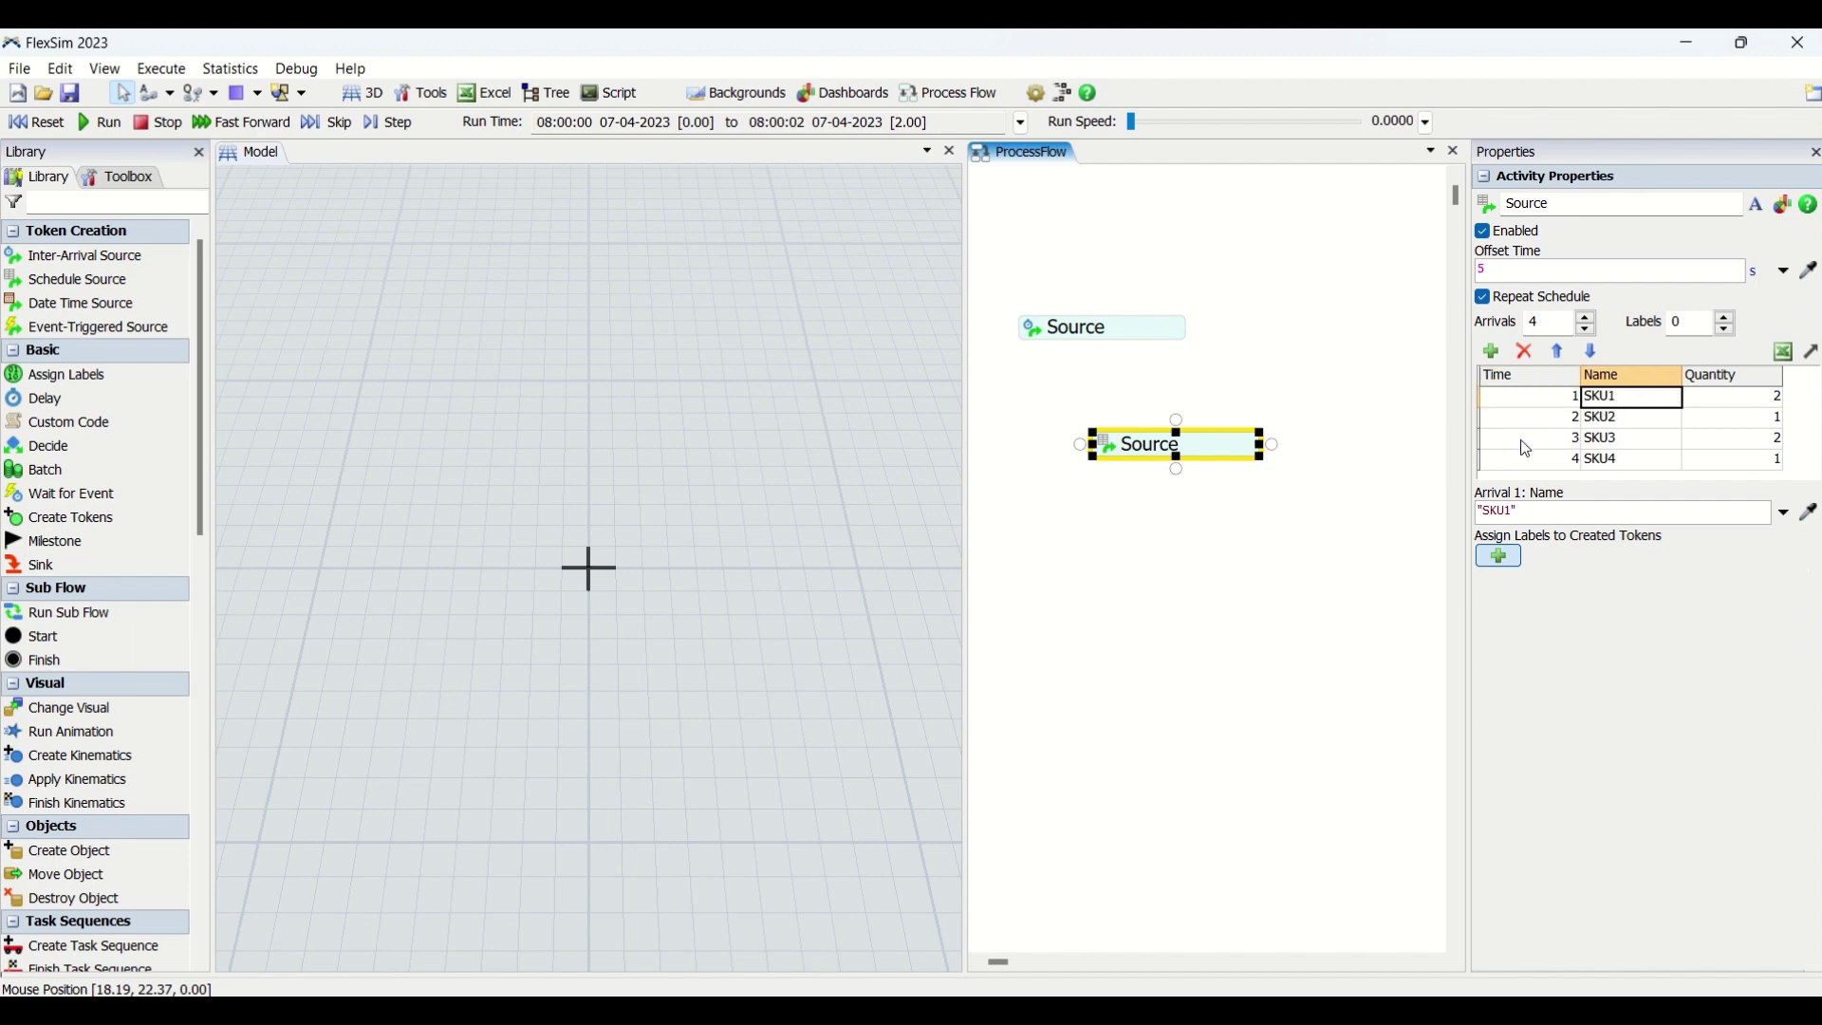
left_click(1549, 428)
left_click(1636, 428)
left_click(1577, 442)
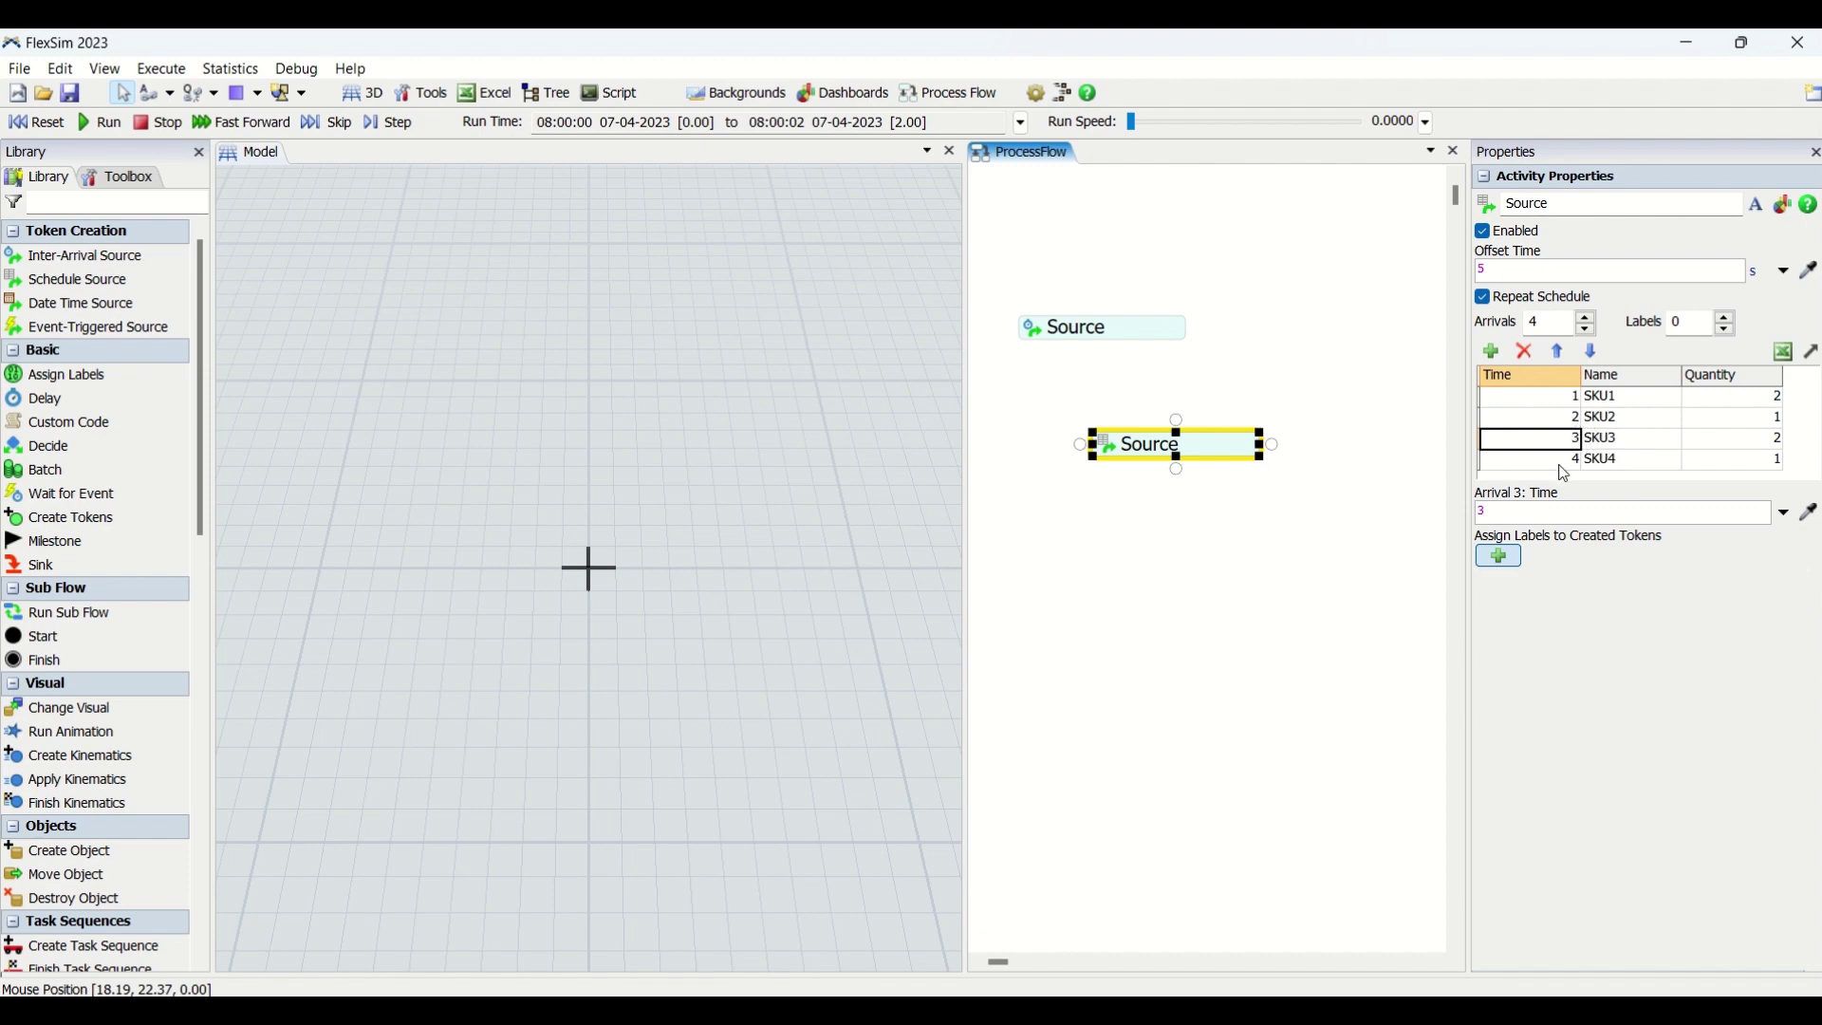
left_click(1480, 272)
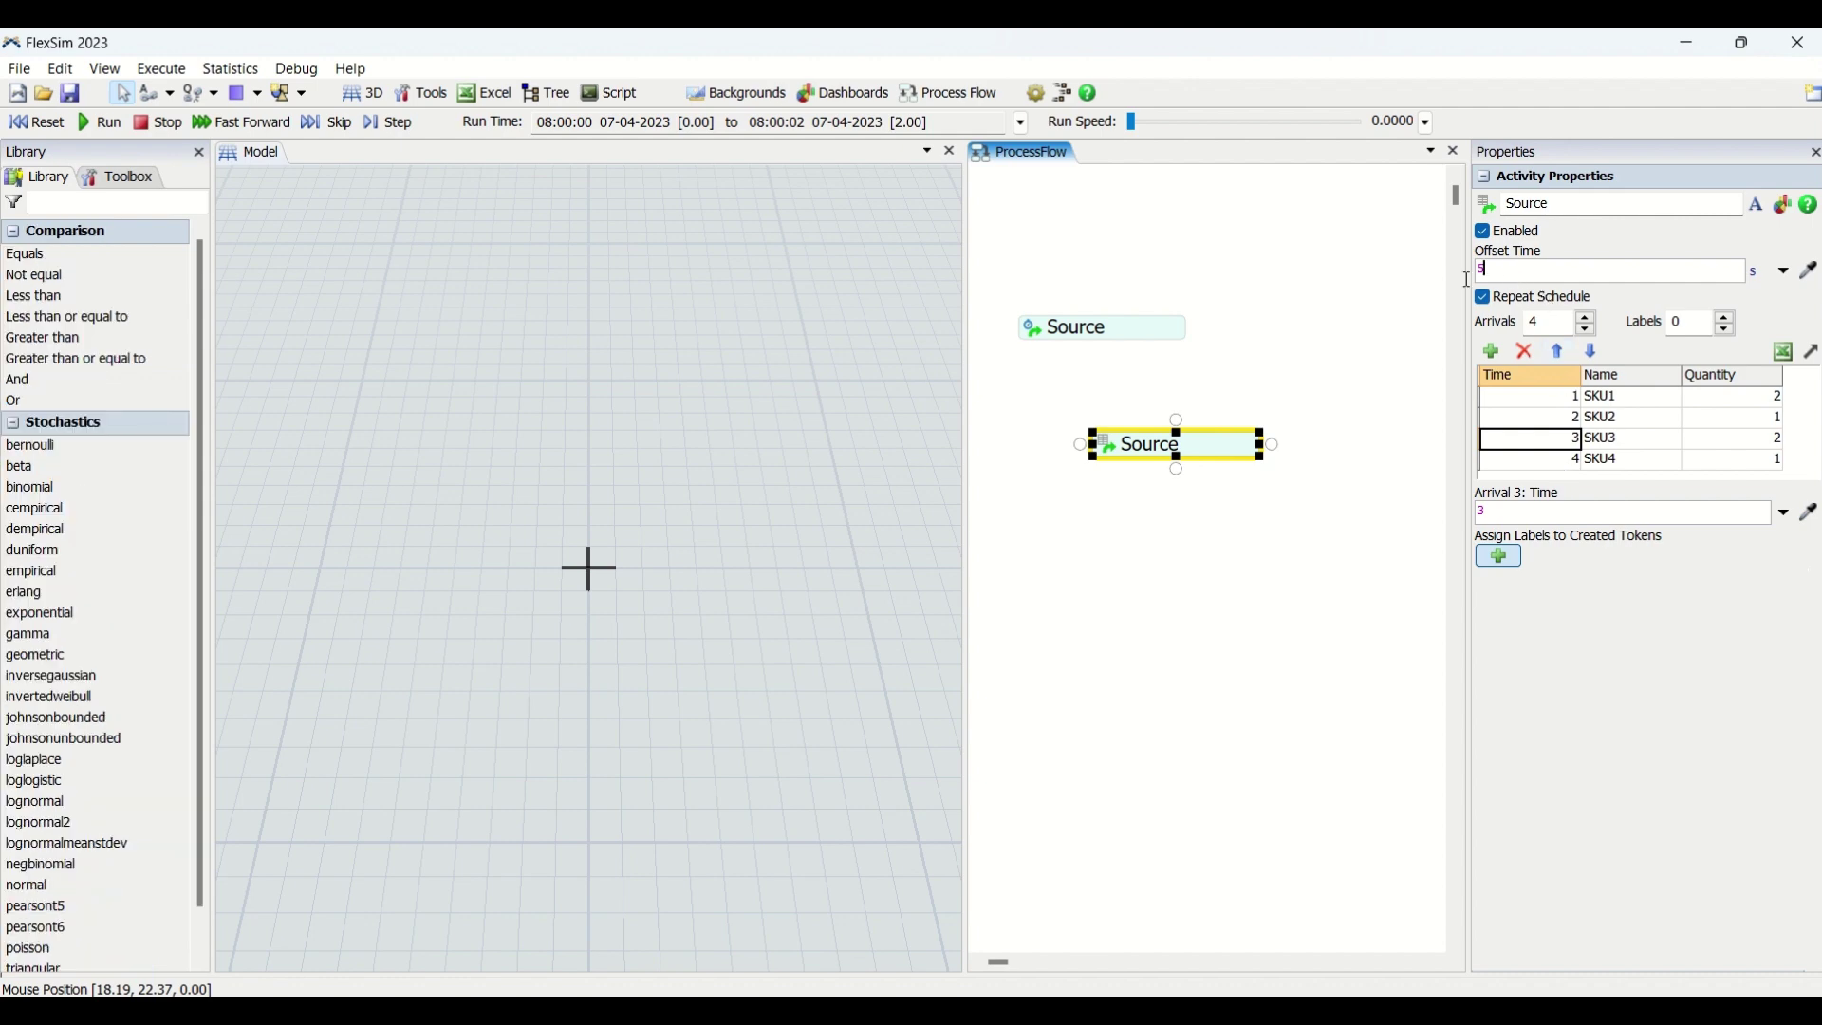
Examine the time and name of each arrival in the Schedule Source's table, from SKU1 through SKU4
left_click(1558, 403)
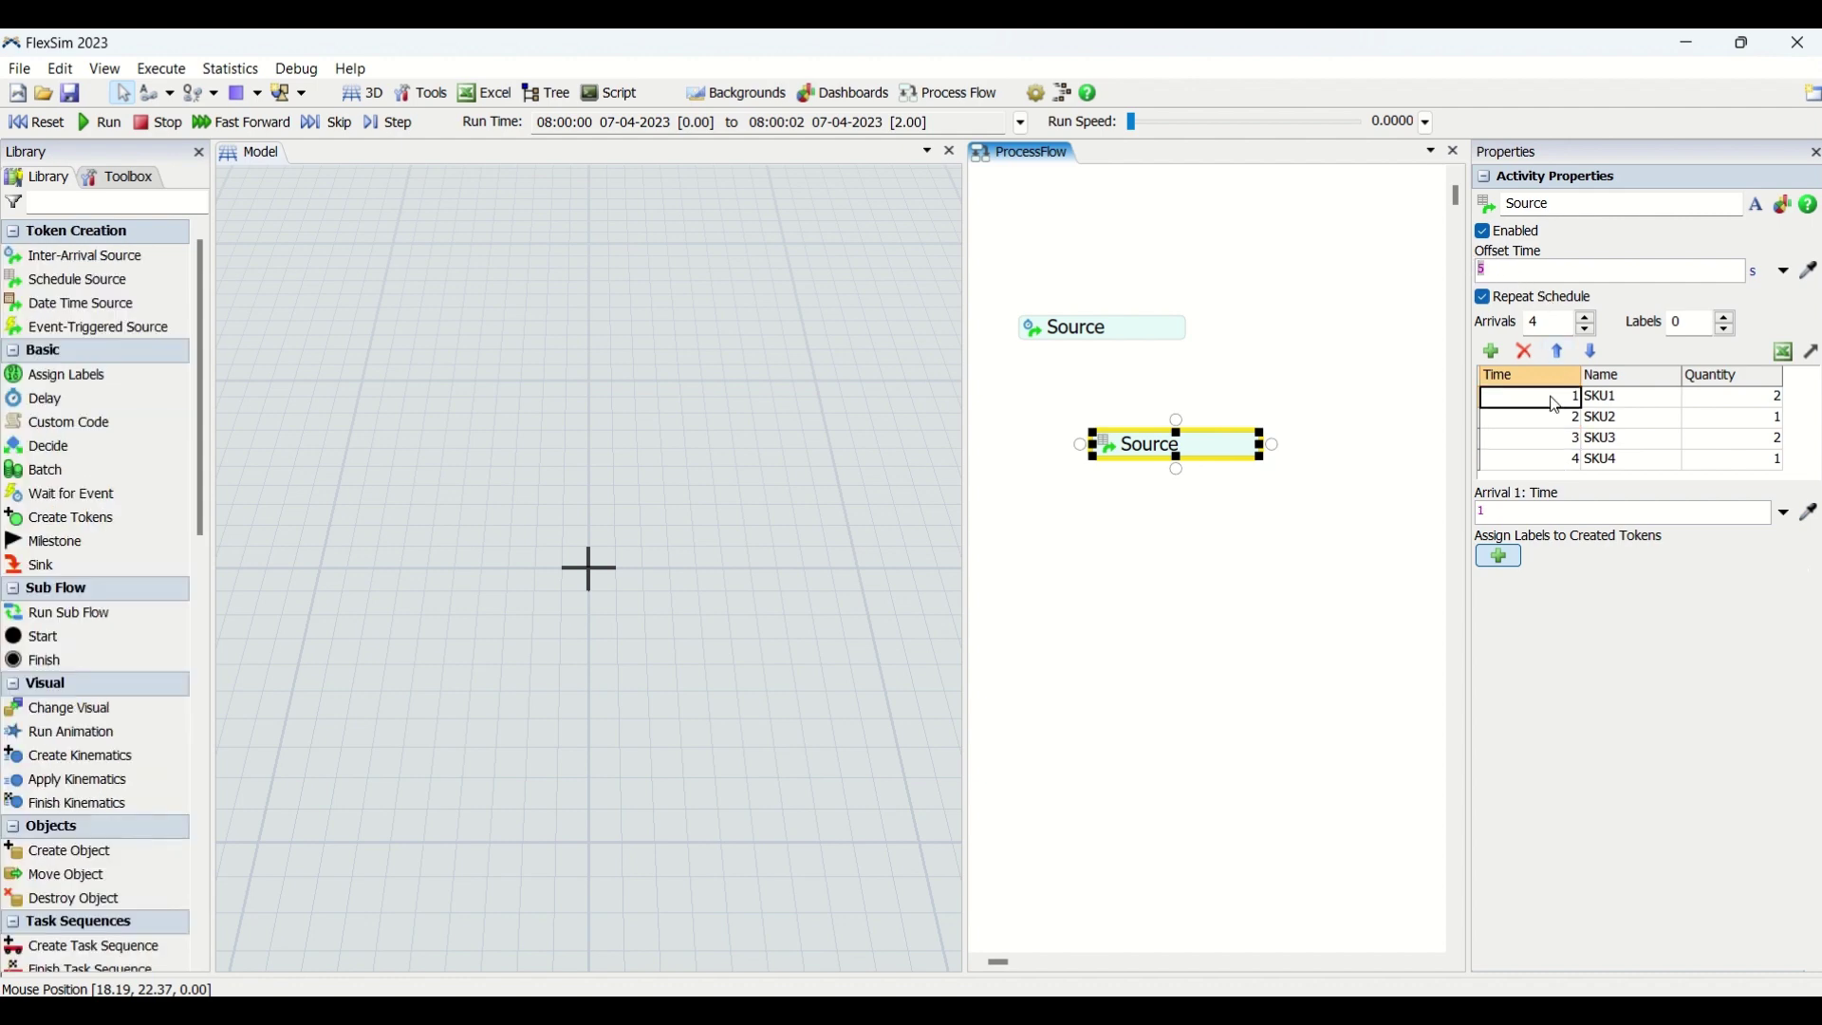
left_click(1621, 403)
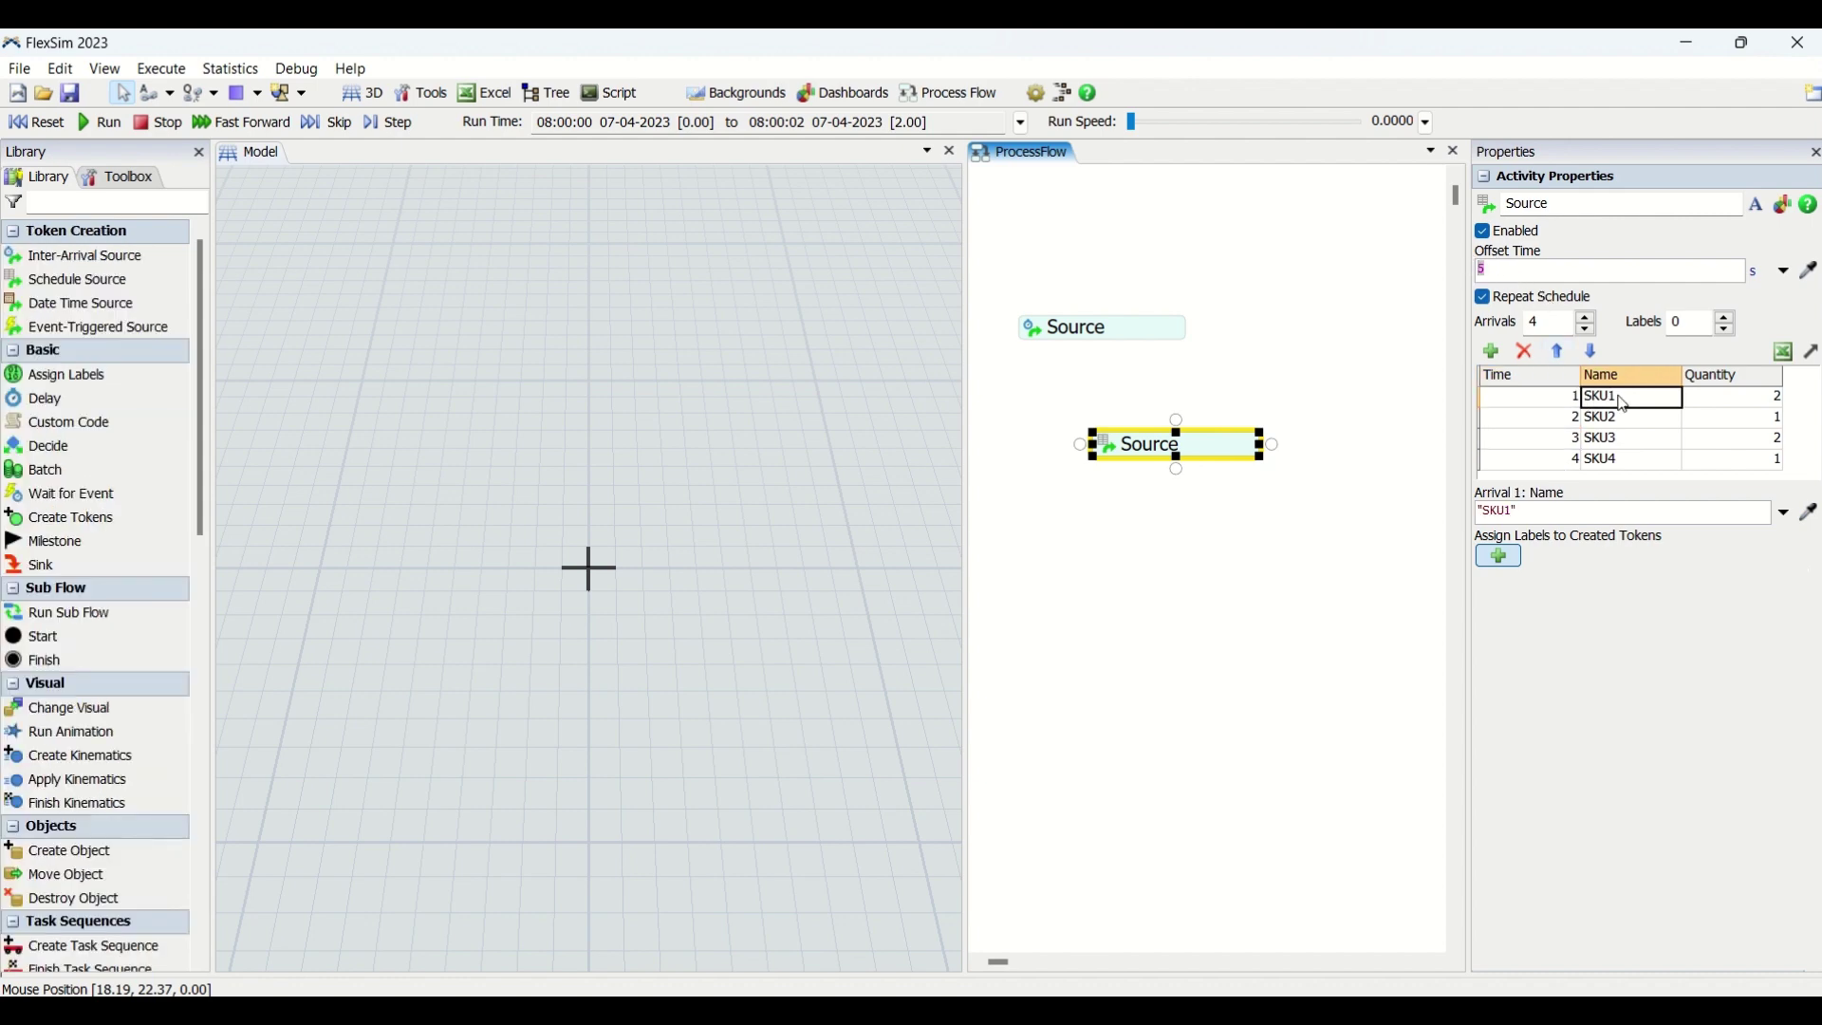
left_click(1560, 420)
left_click(1615, 422)
left_click(1562, 451)
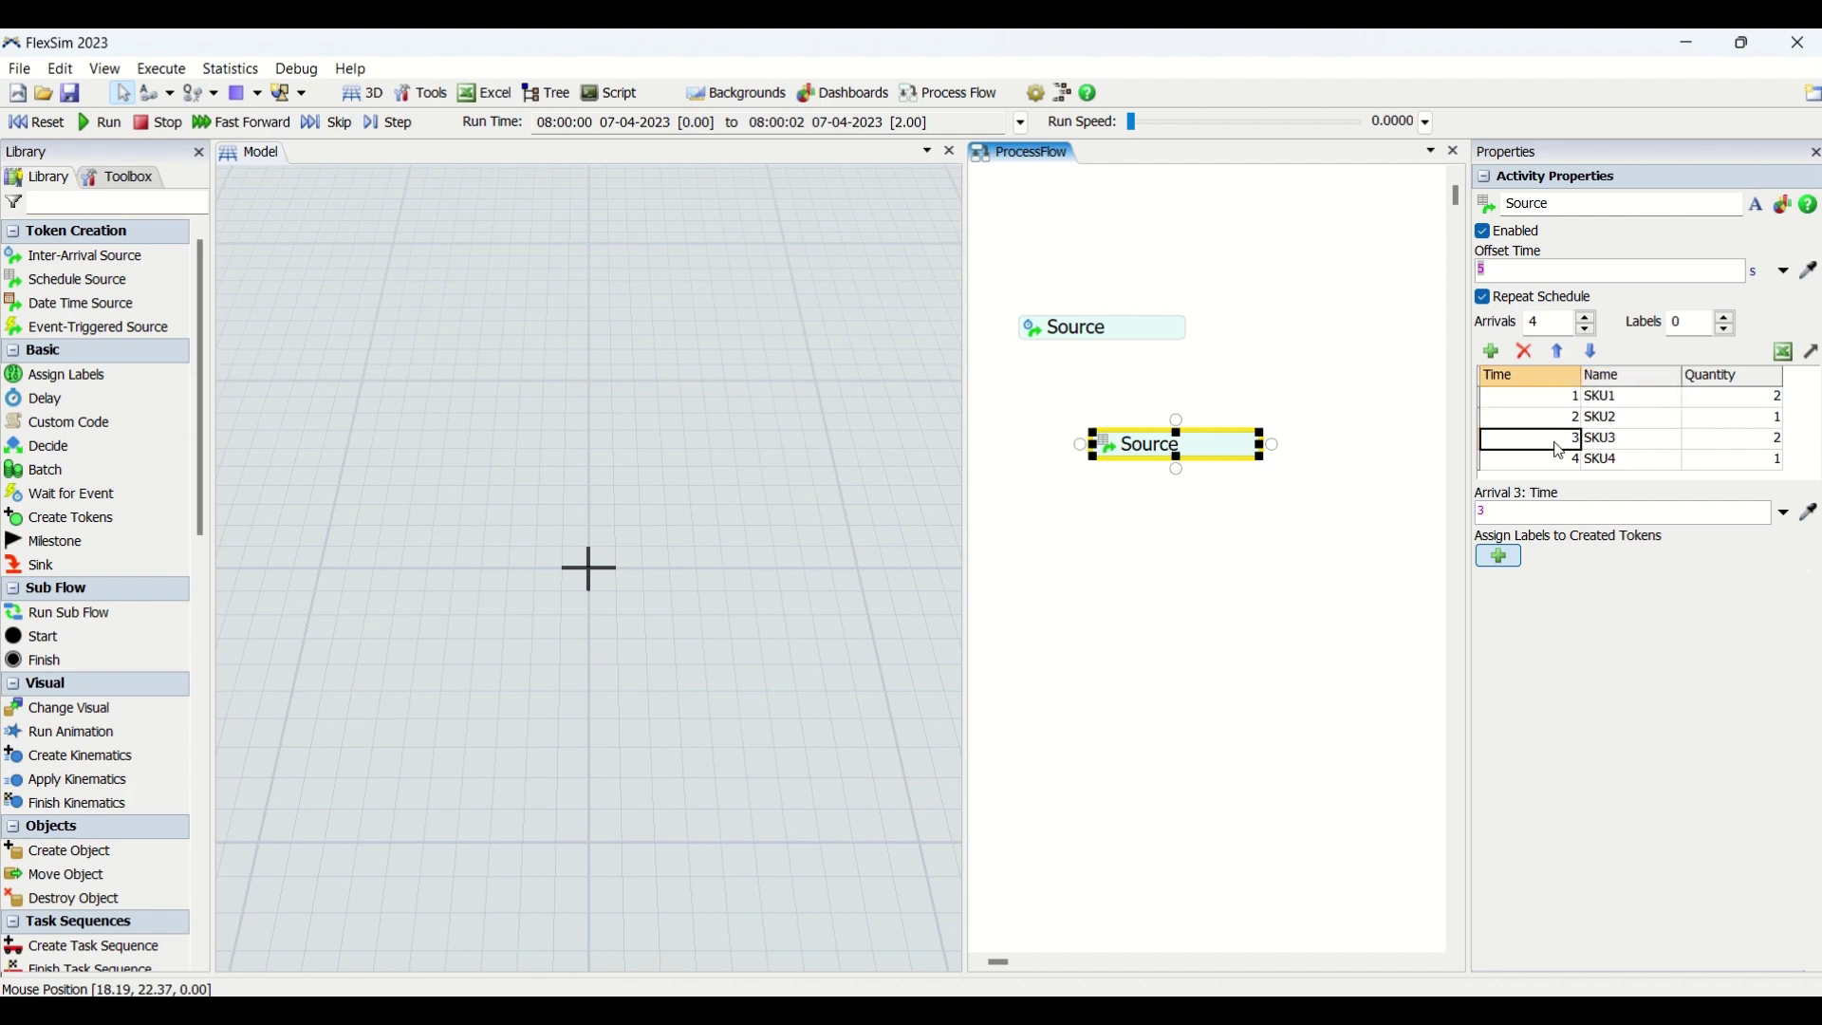
left_click(1628, 444)
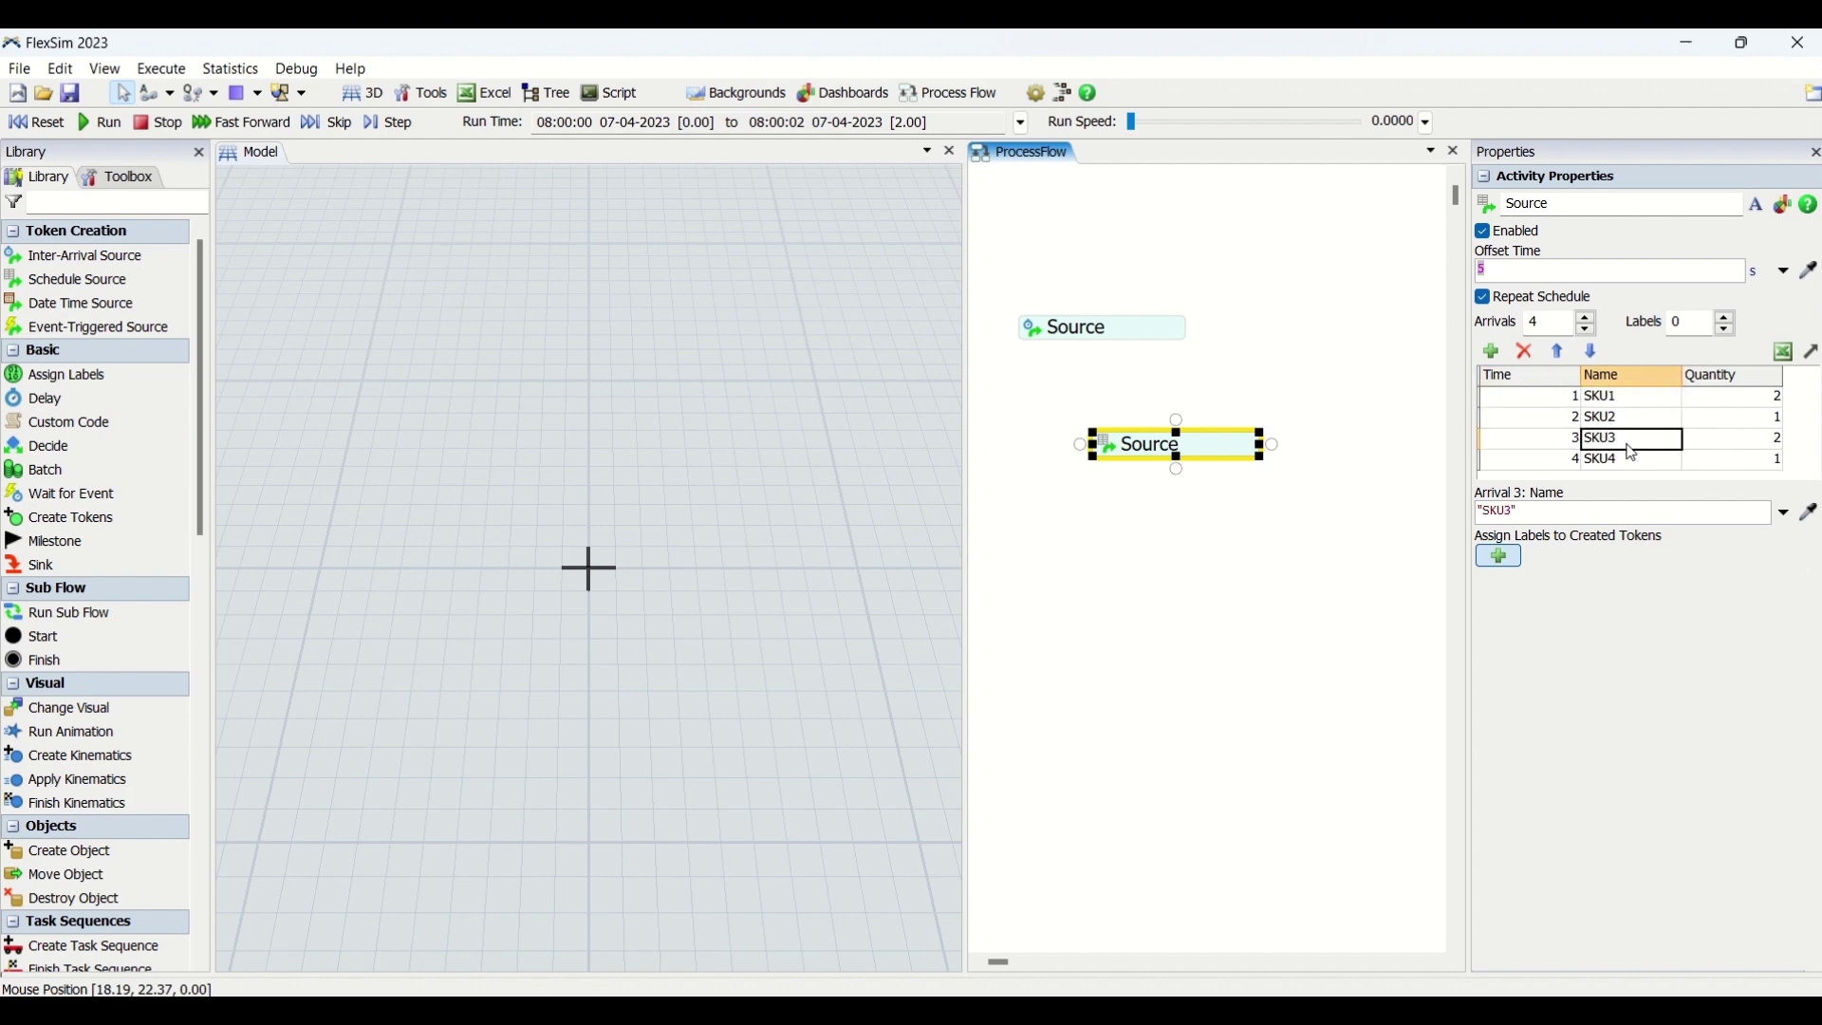
left_click(1563, 463)
left_click(1638, 468)
left_click_drag(1556, 396, 1638, 475)
Clear the Offset Time of the Schedule Source
left_click(1508, 270)
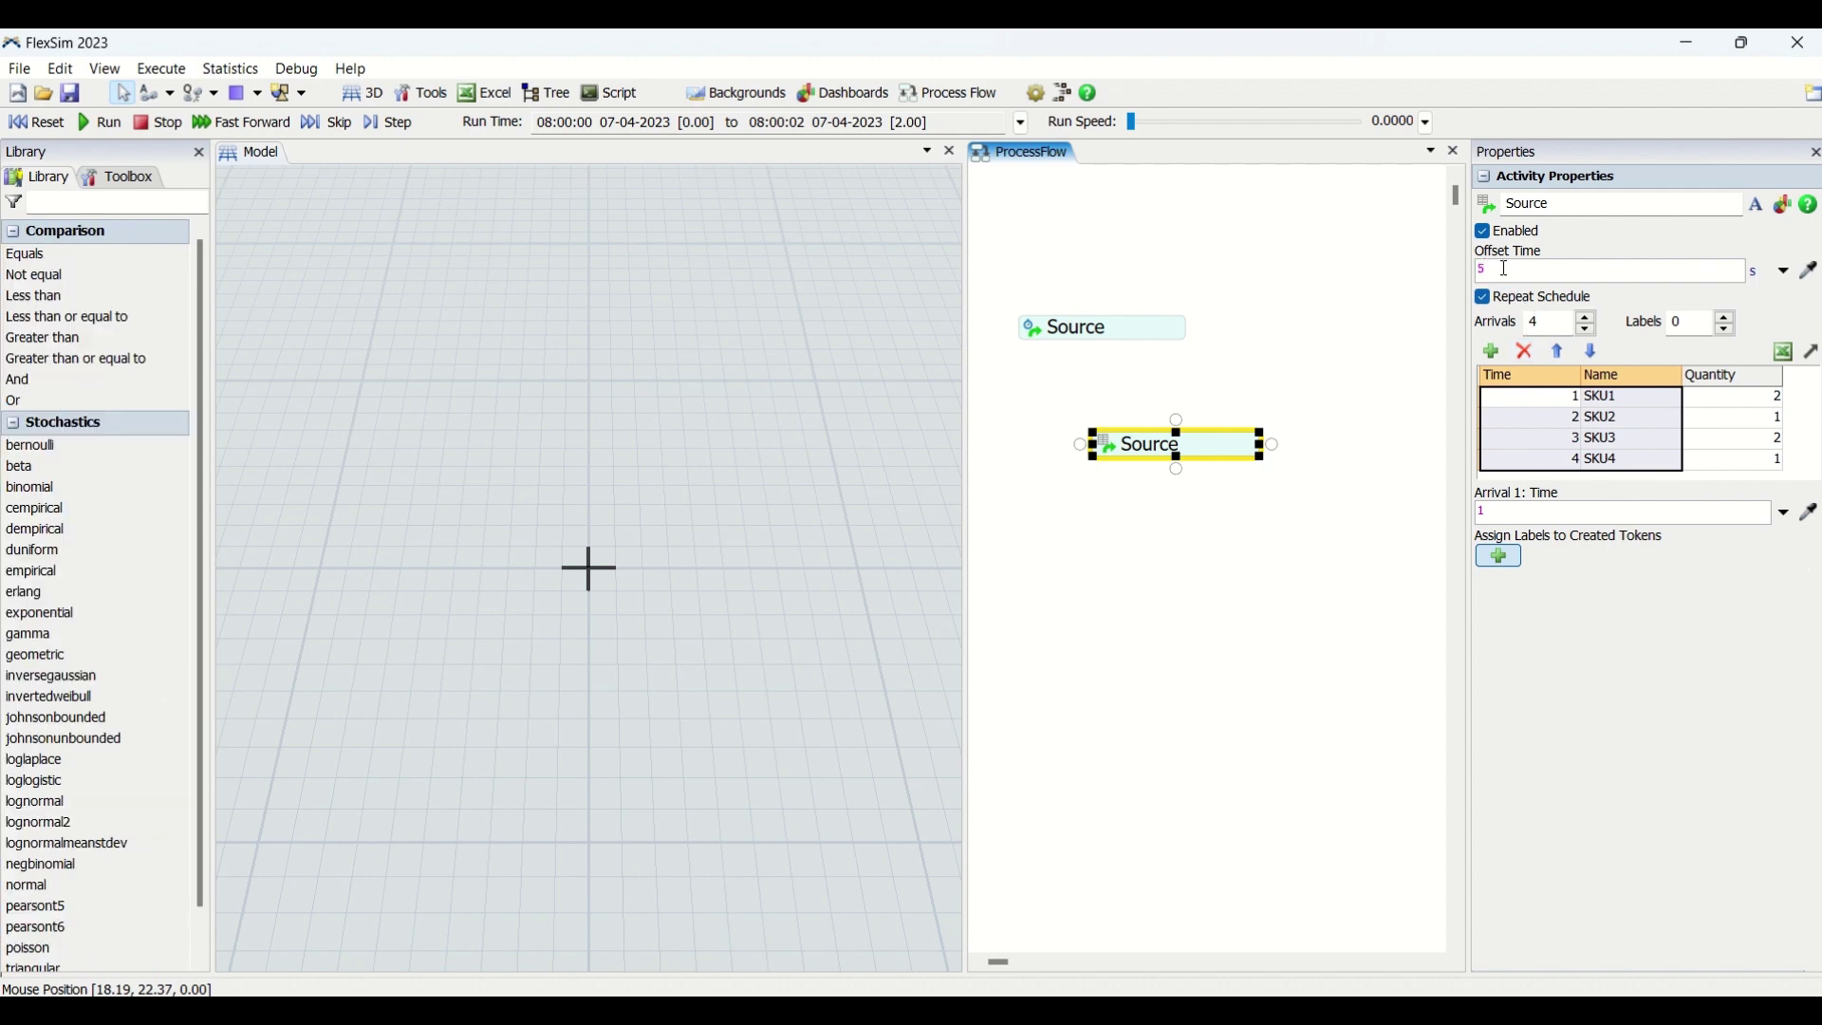
left_click(1589, 636)
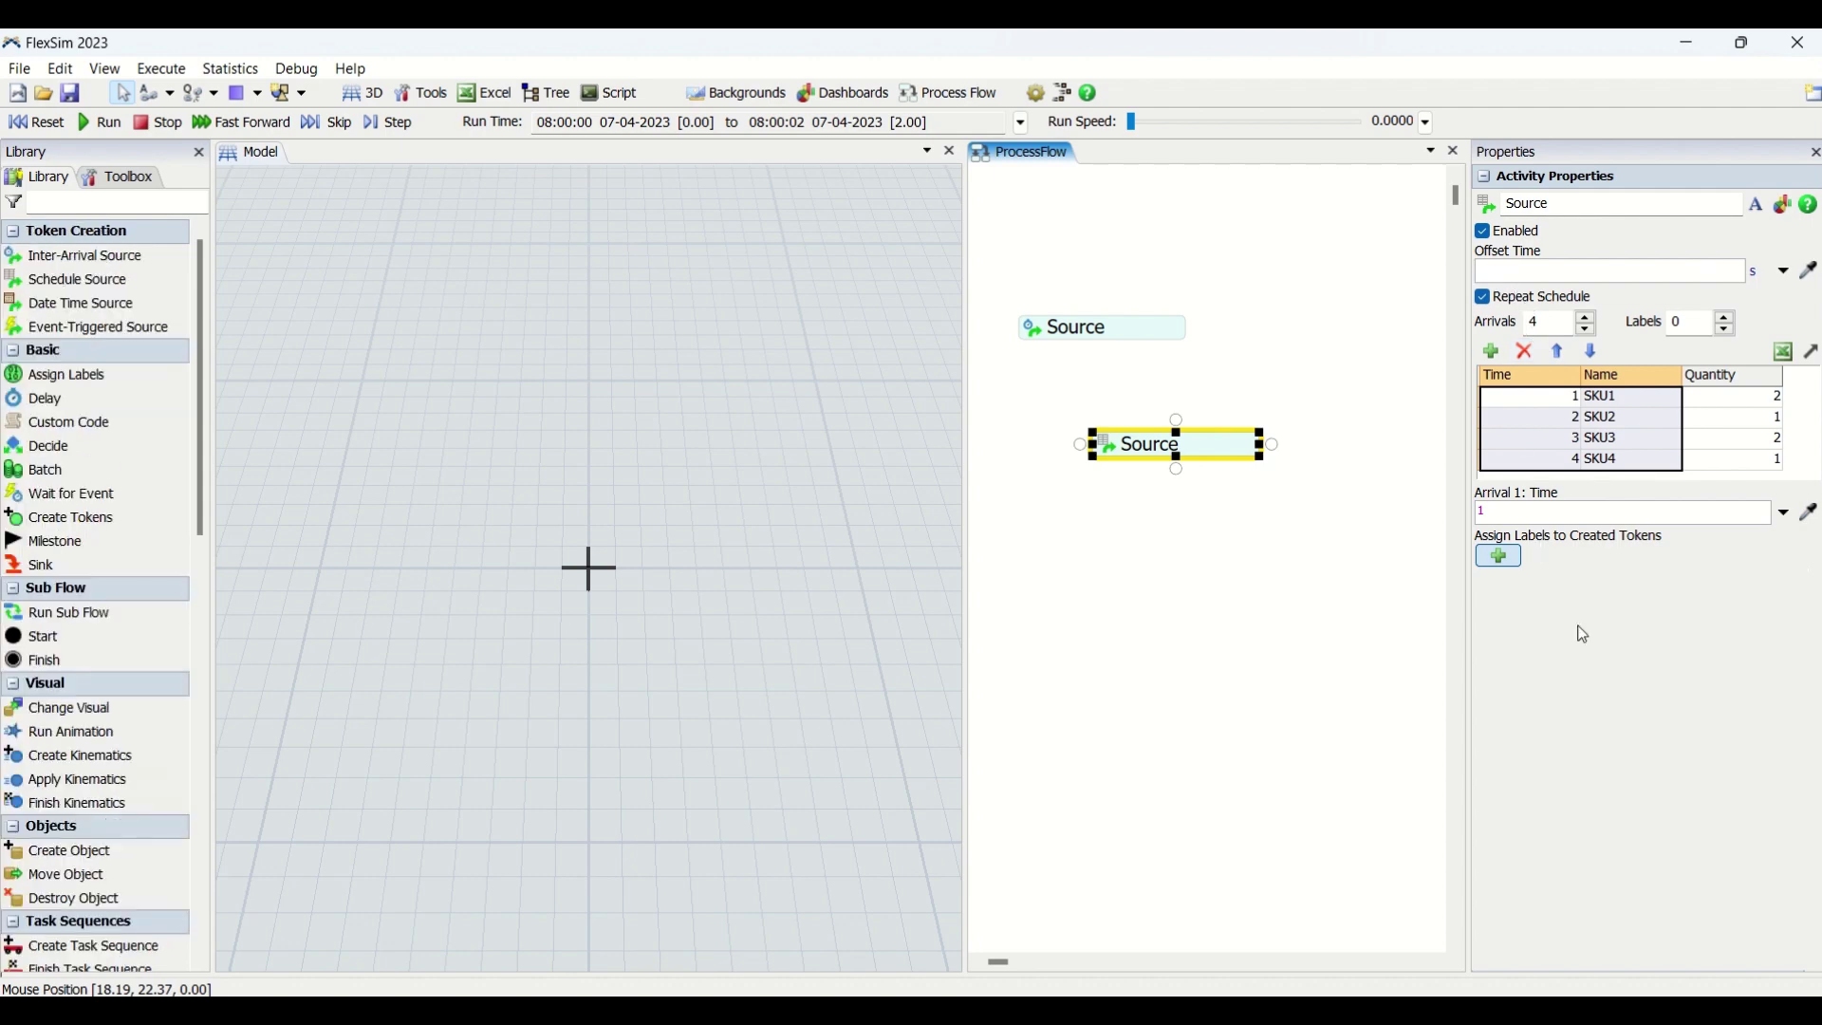
Try out a label assignment for the Schedule Source's created tokens, check its name and value options, and remove it
left_click(1507, 567)
left_click_drag(1568, 598, 1469, 602)
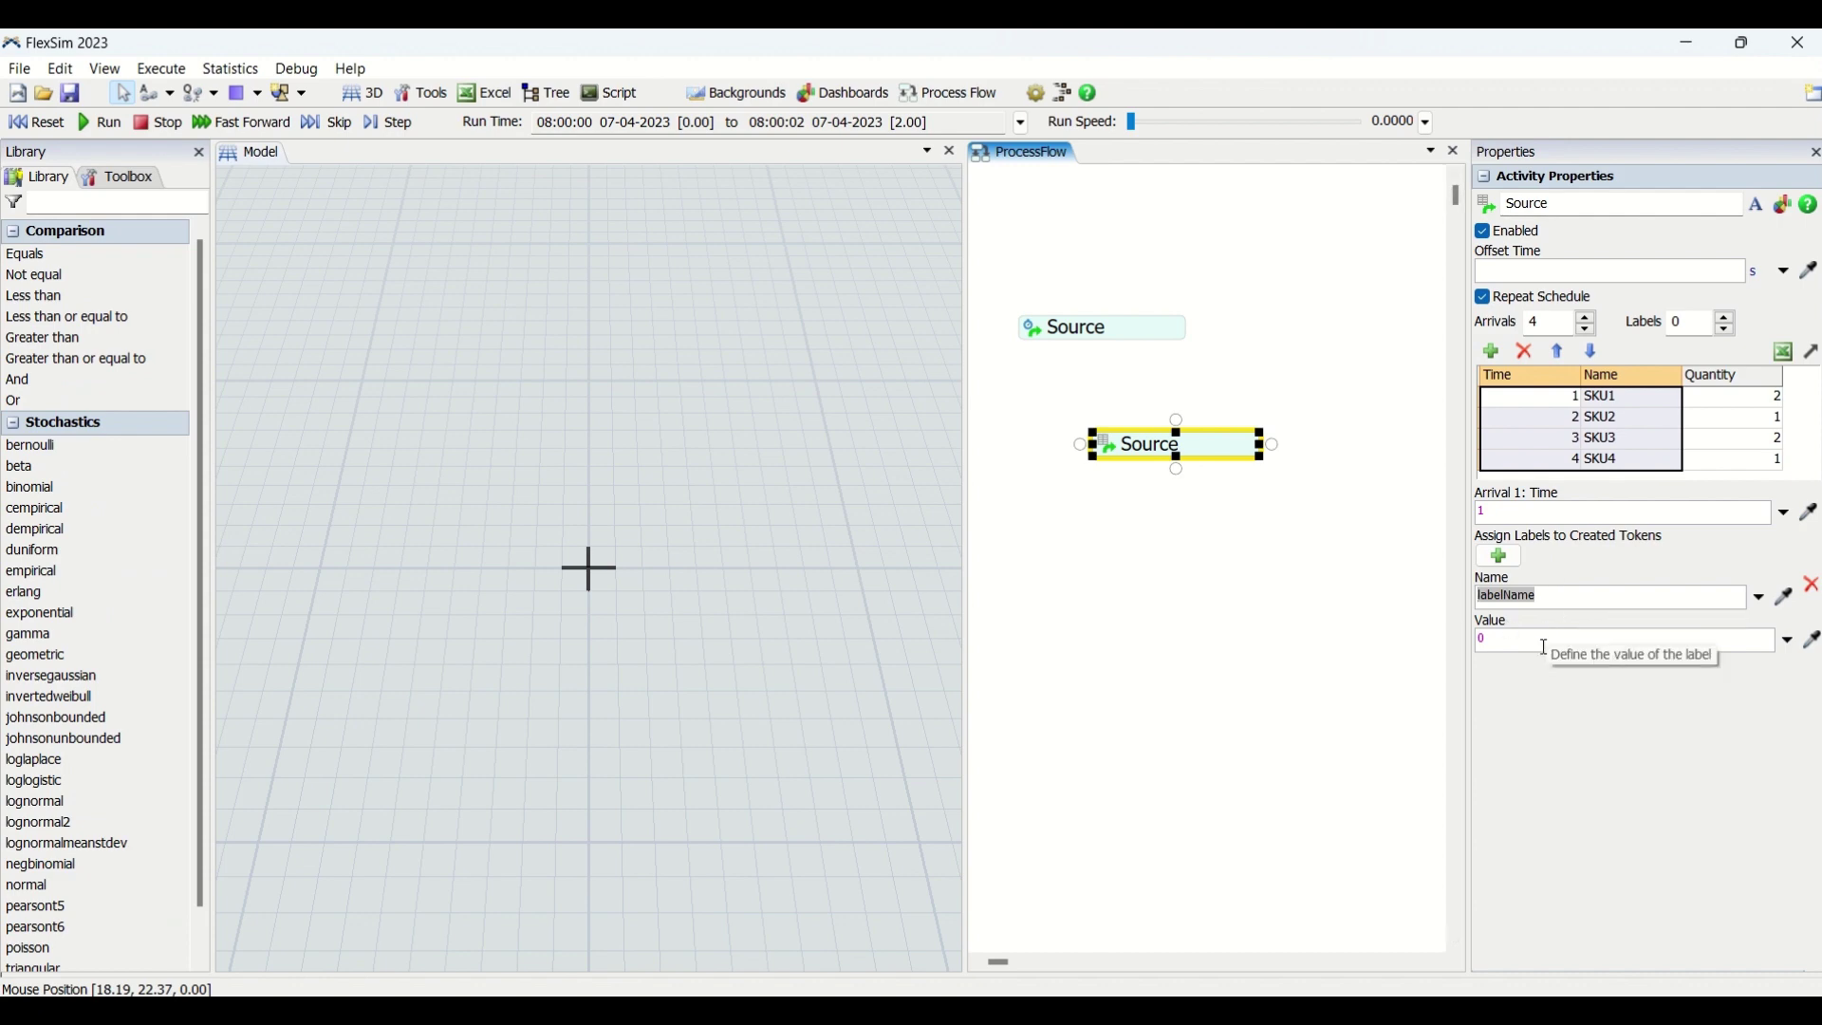
left_click(1760, 598)
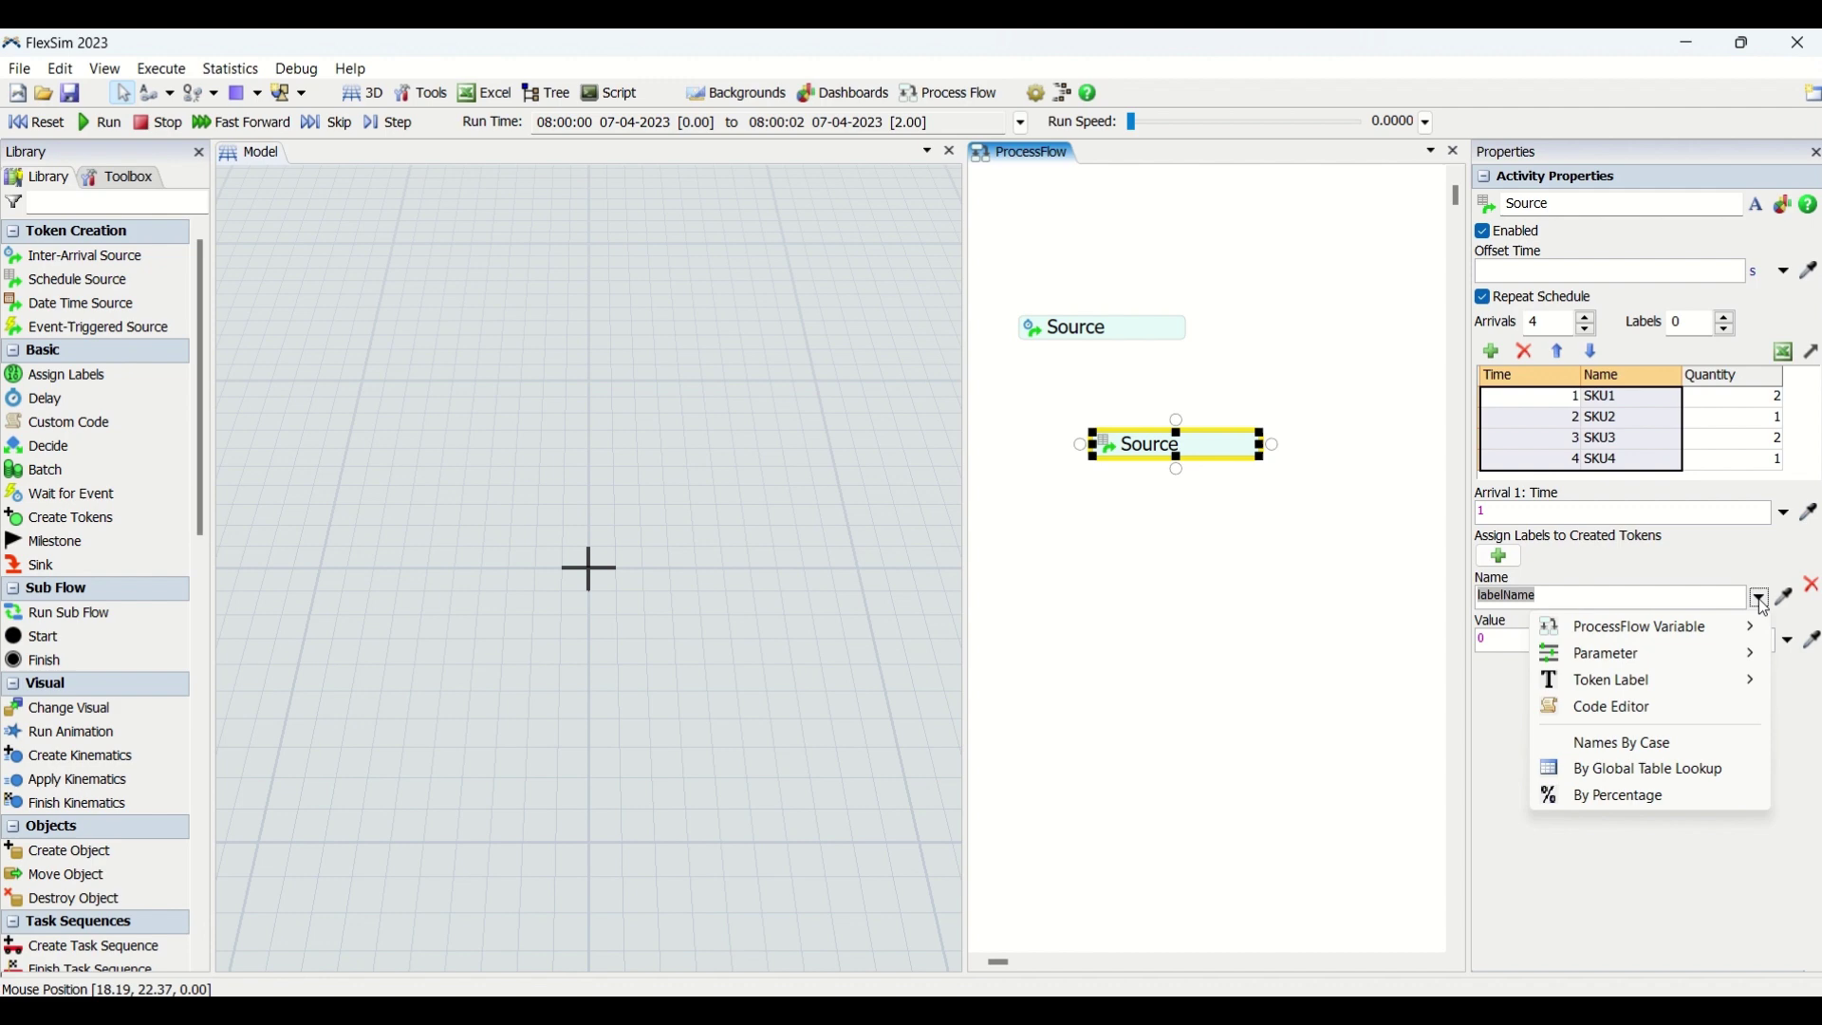
left_click(1790, 645)
left_click(1790, 646)
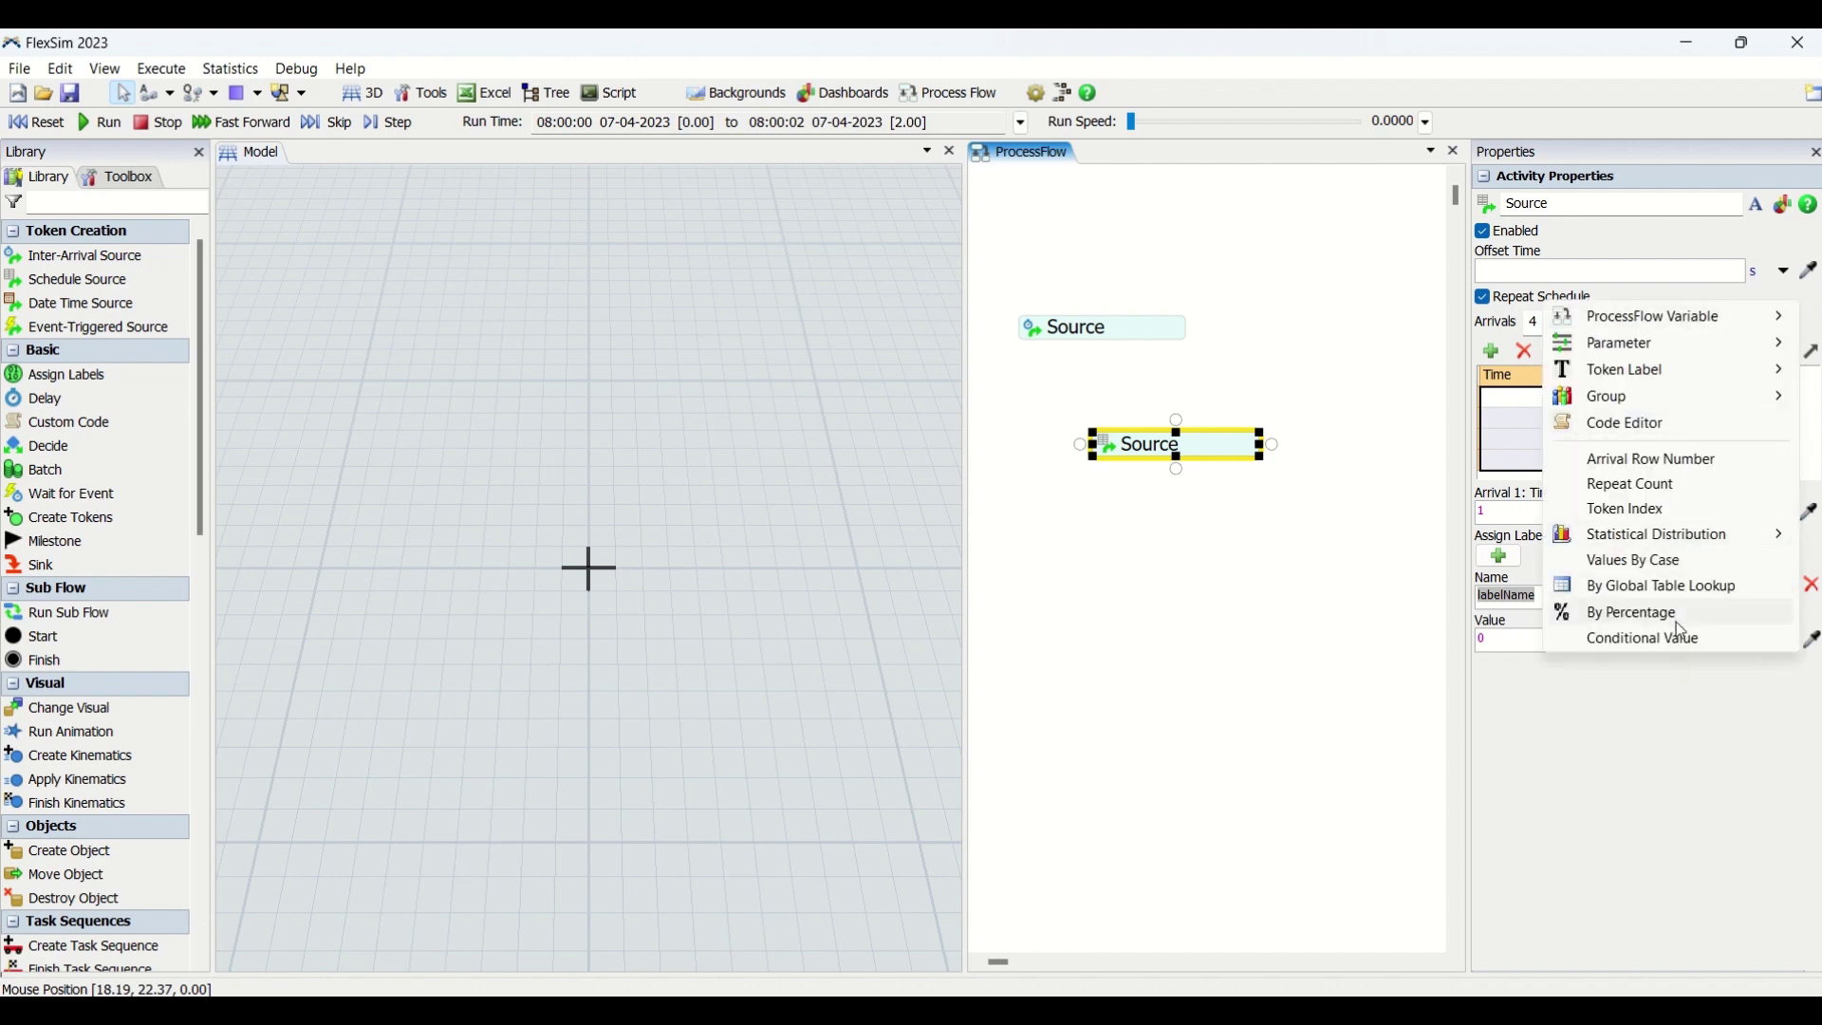
left_click(1655, 702)
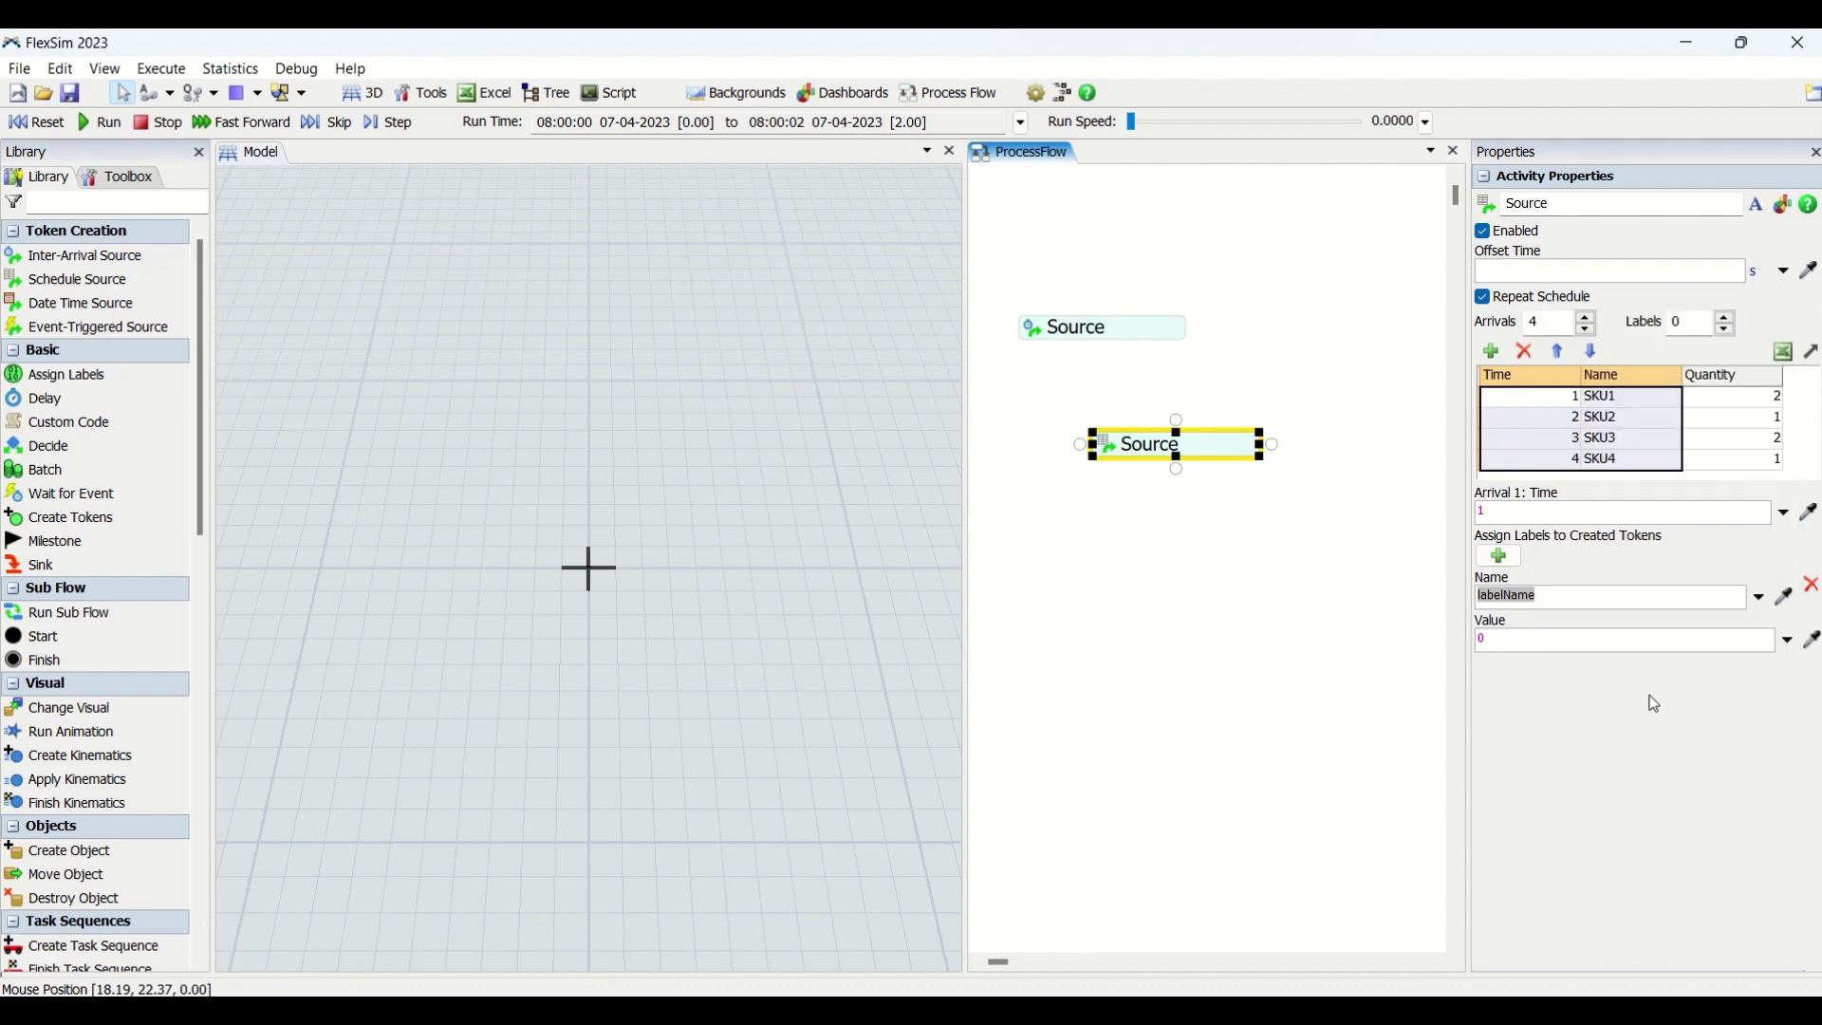
left_click(1814, 588)
Move the Schedule Source level with and to the right of the Inter-Arrival Source in the process flow
left_click(1262, 602)
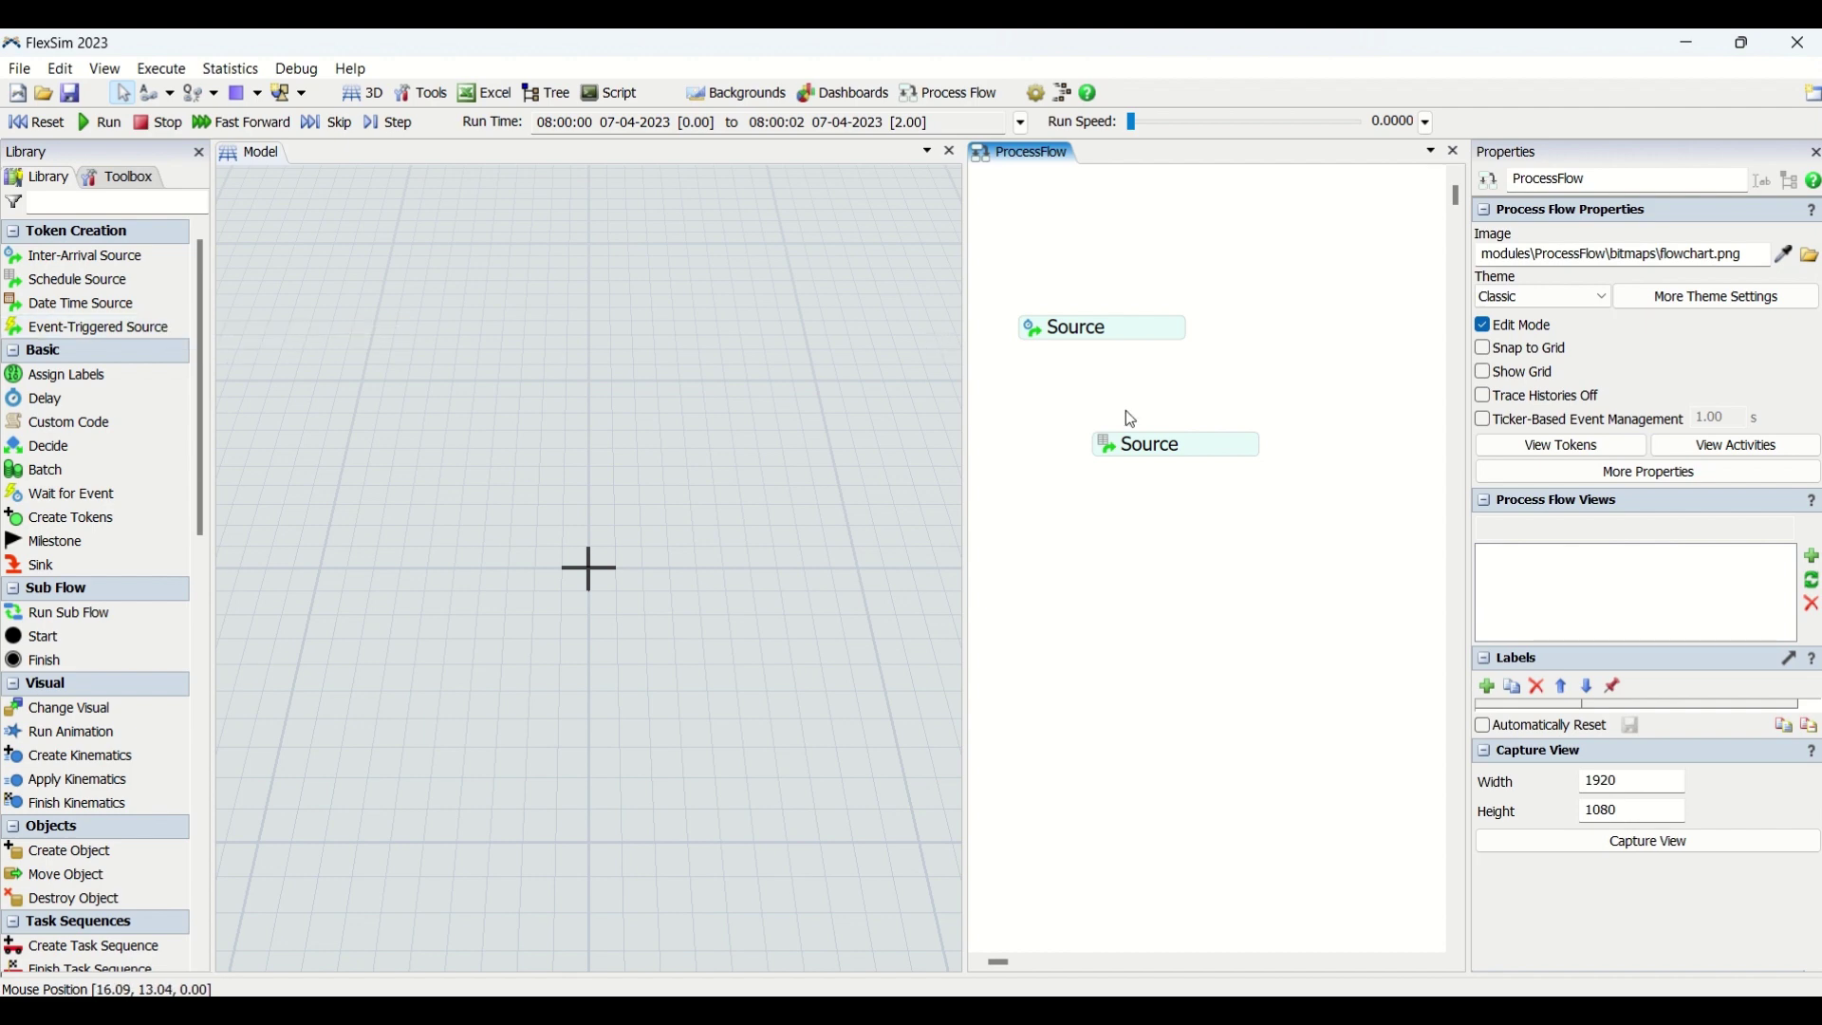
left_click(1174, 446)
left_click_drag(1177, 446, 1110, 325)
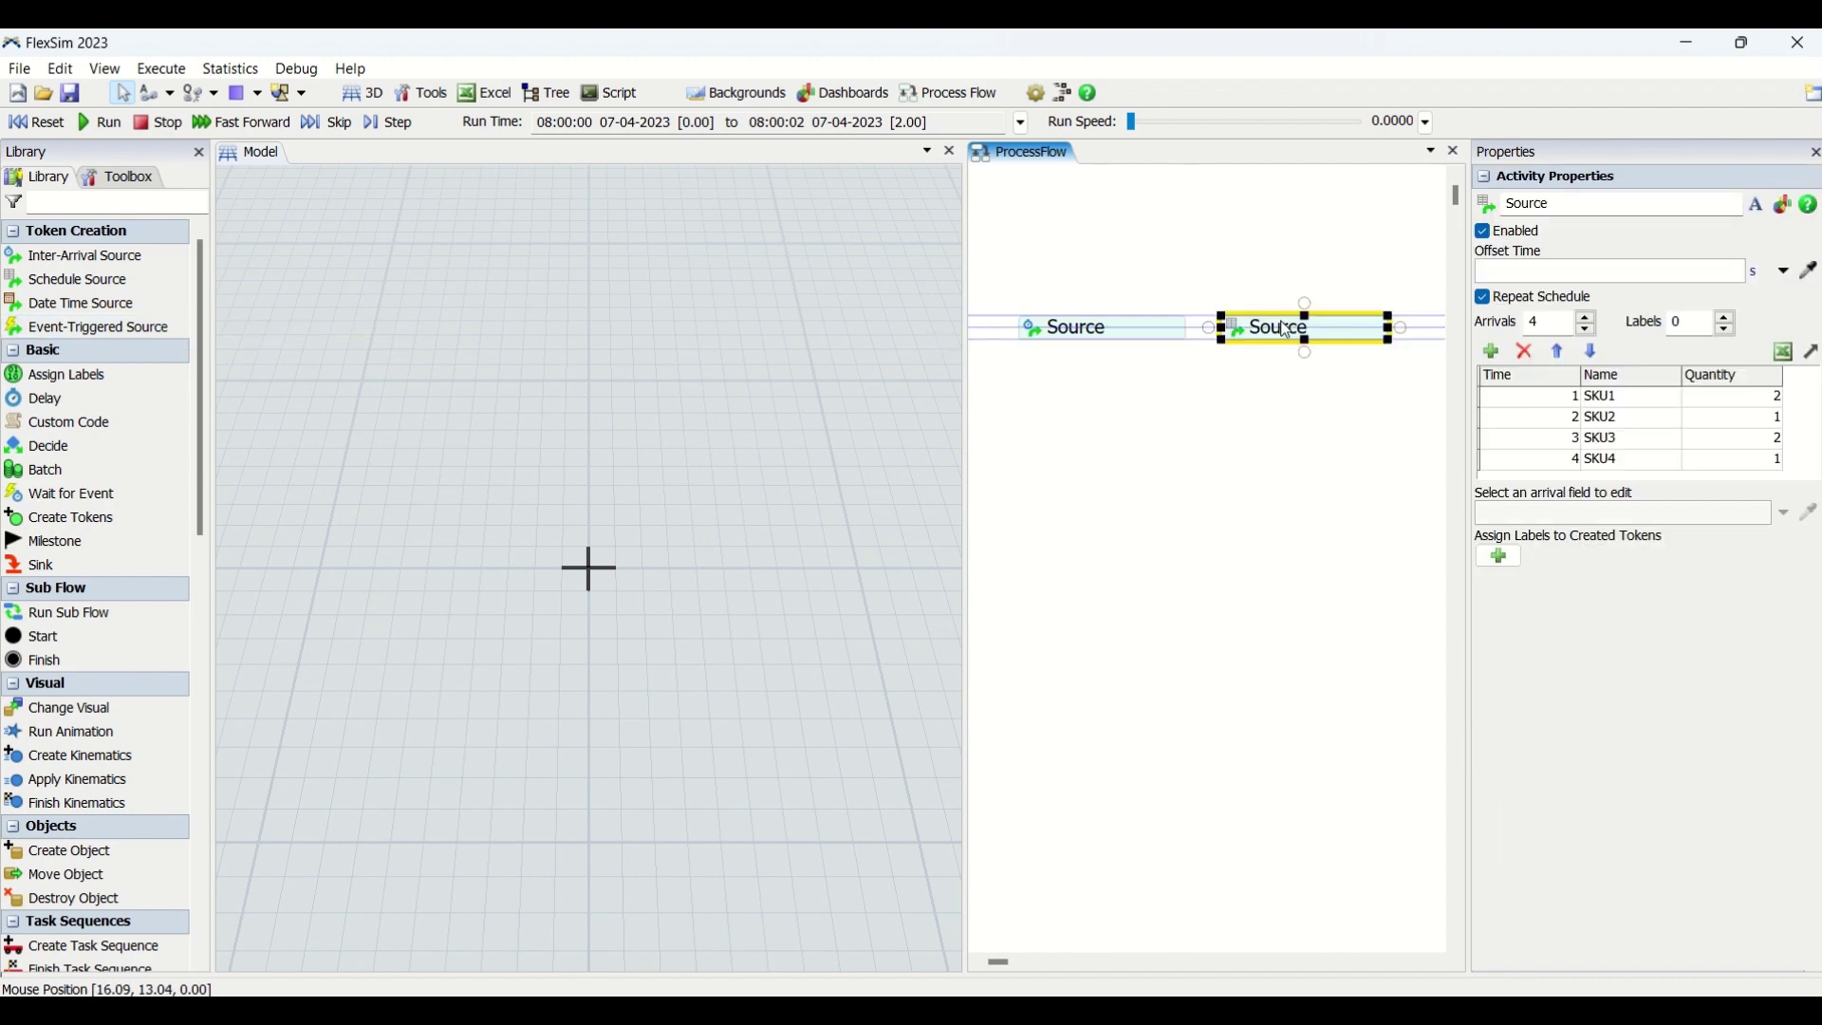
left_click(1110, 327)
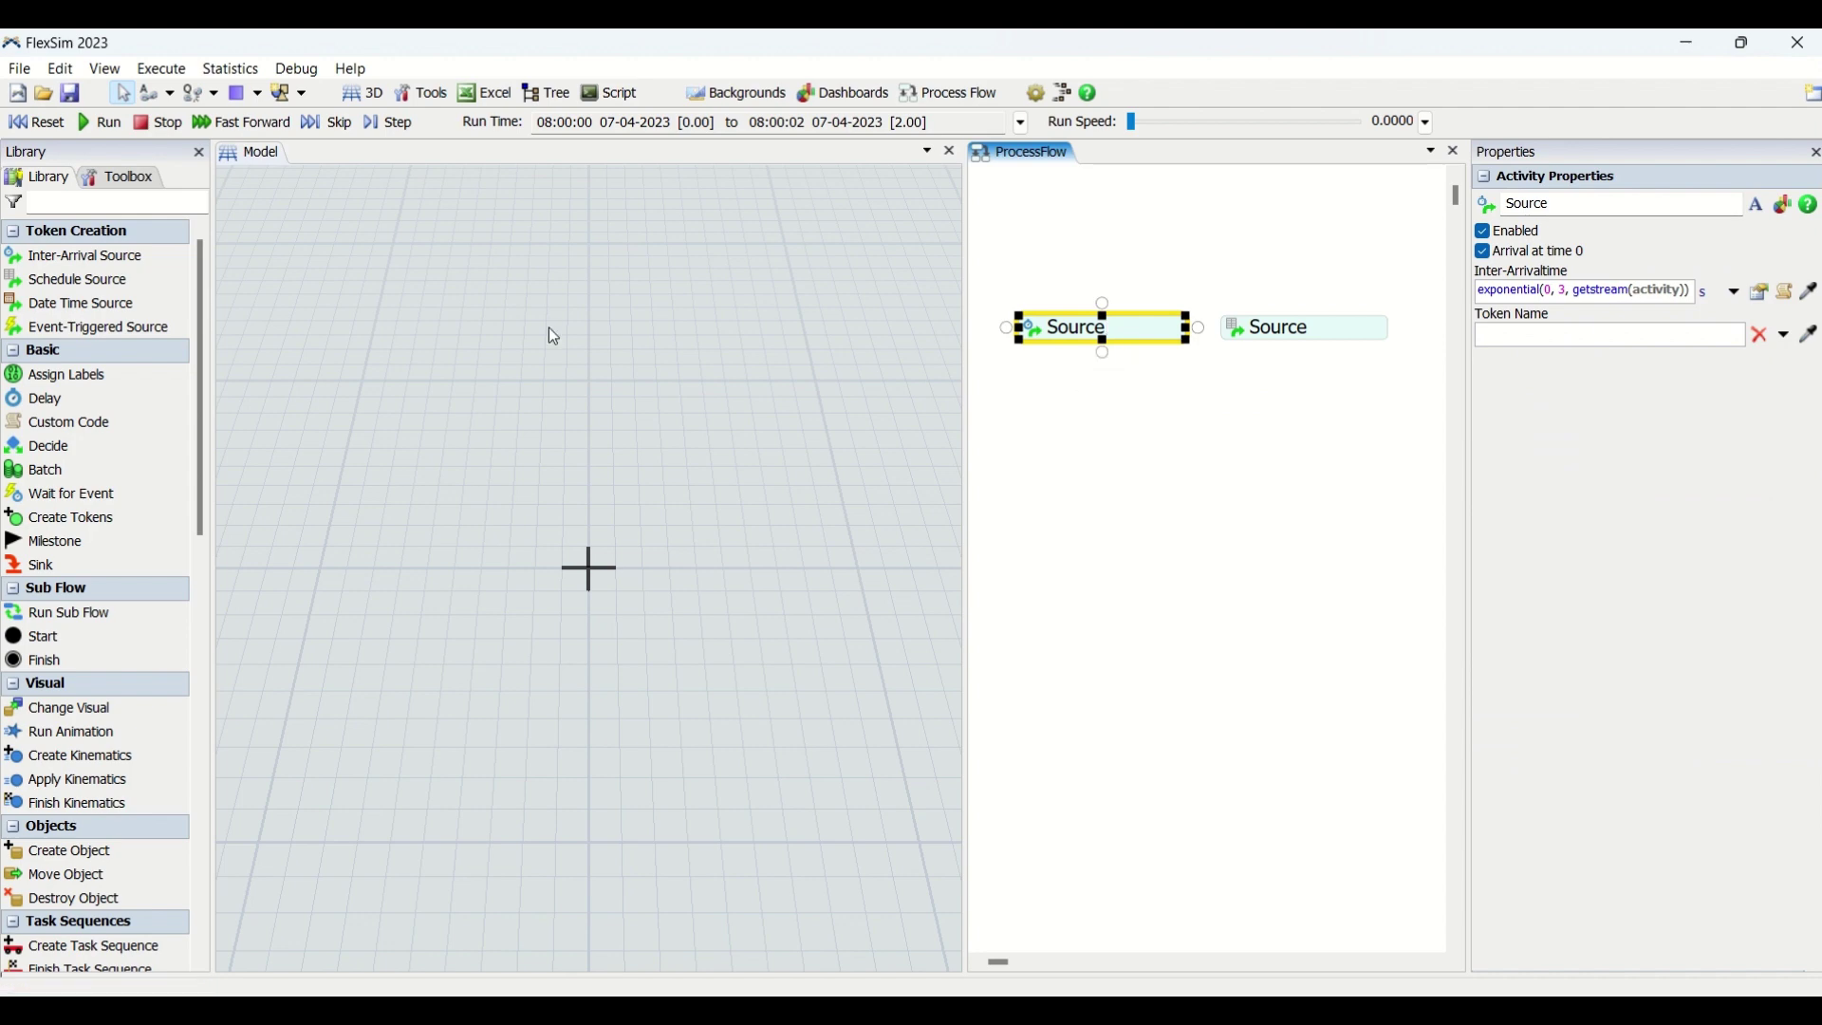
Place a Queue in the 3D model just to the right of the origin
left_click(123, 176)
left_click(57, 177)
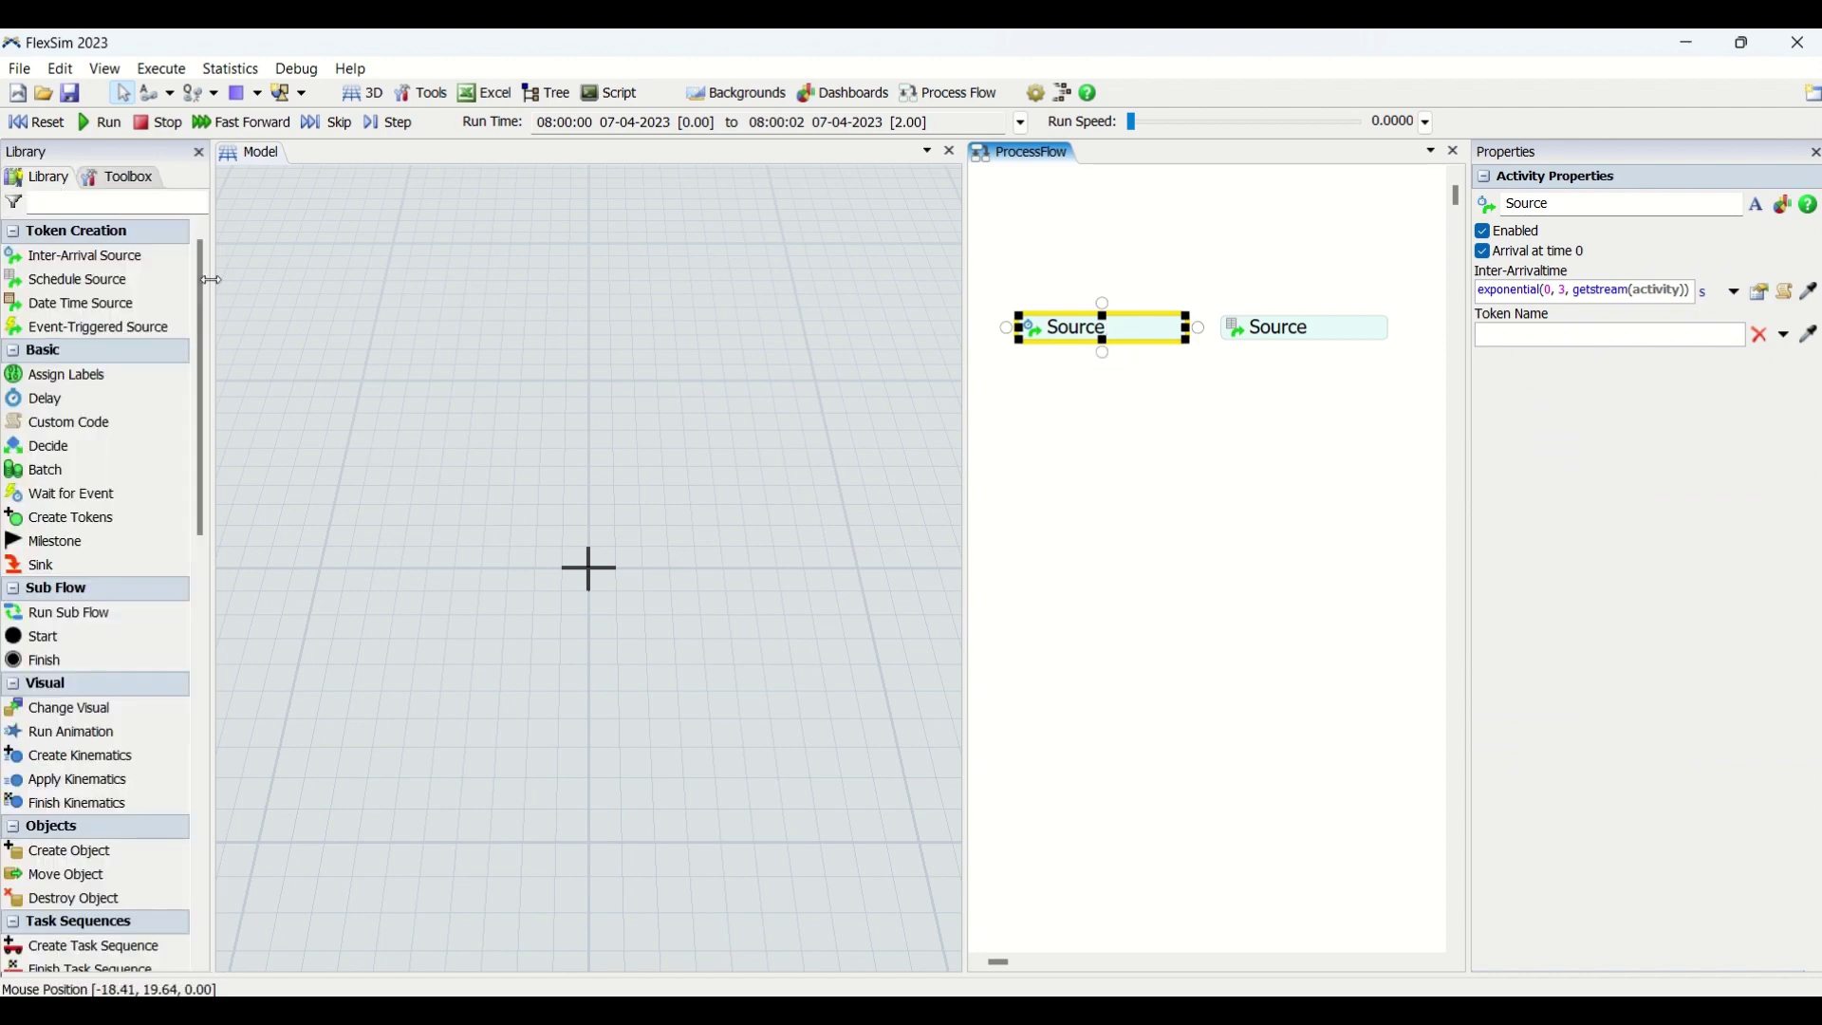
left_click(217, 281)
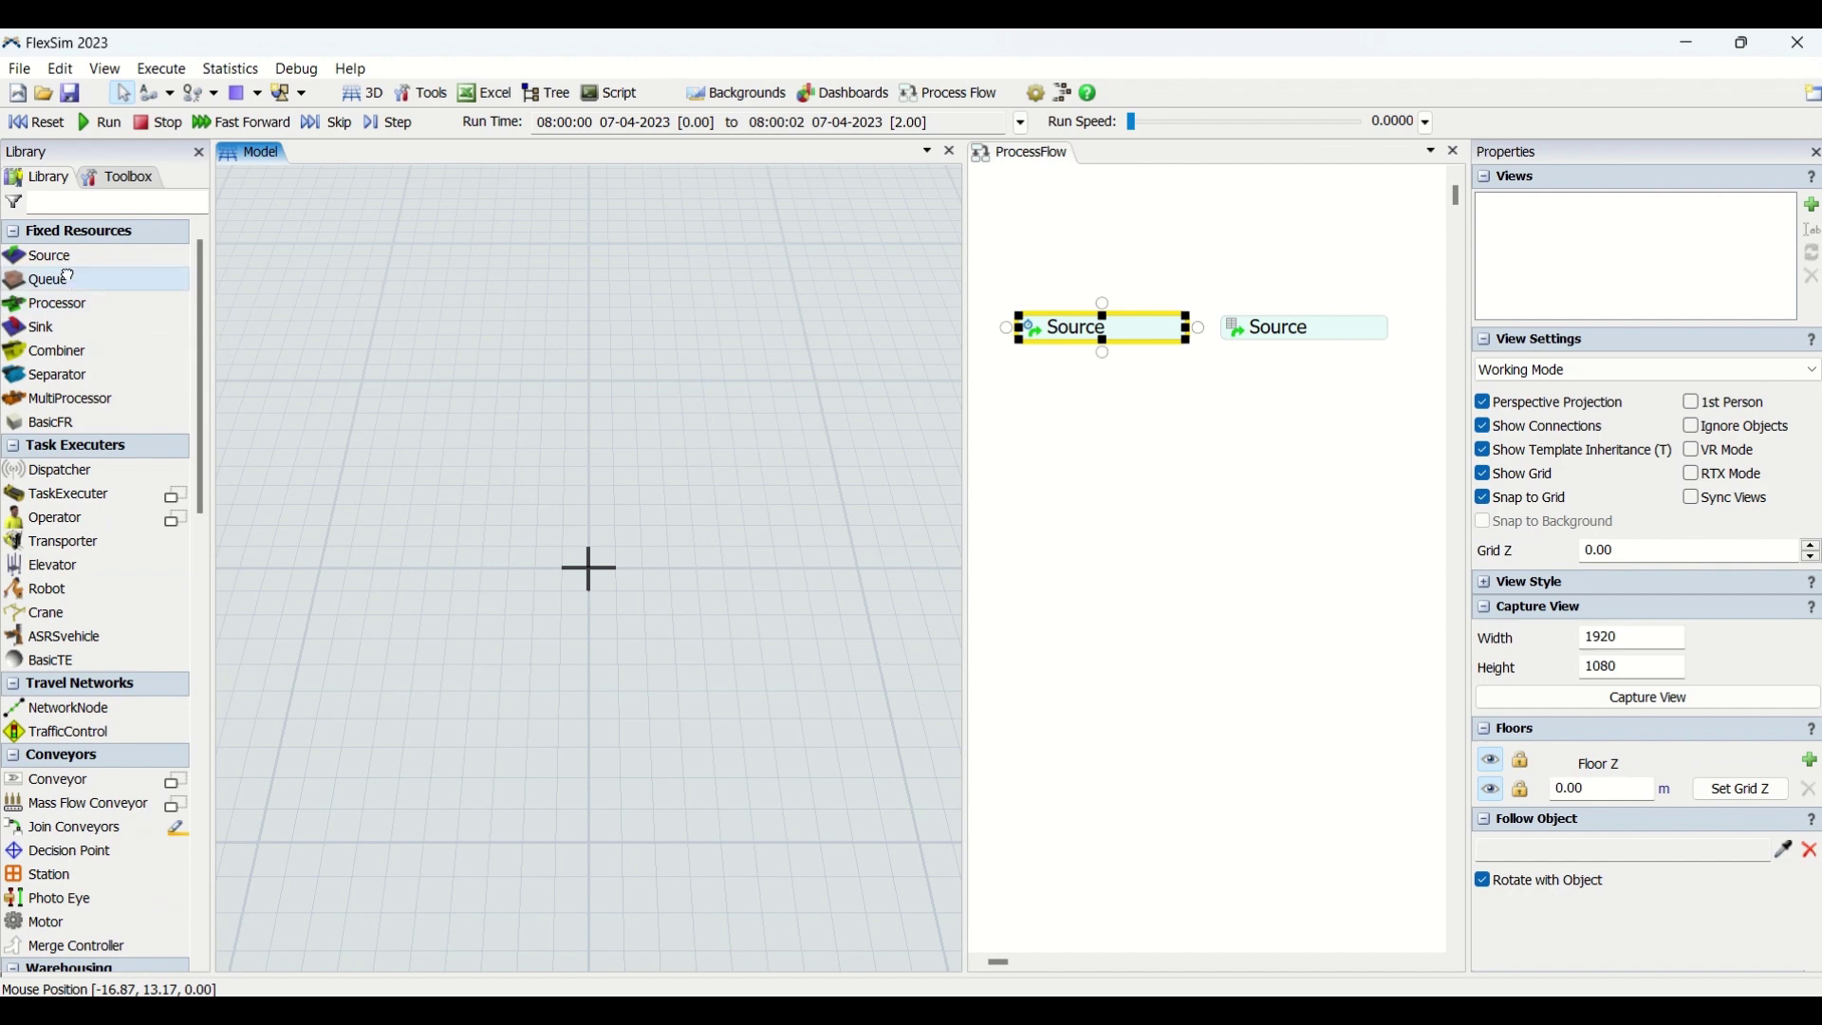
left_click_drag(68, 275, 612, 547)
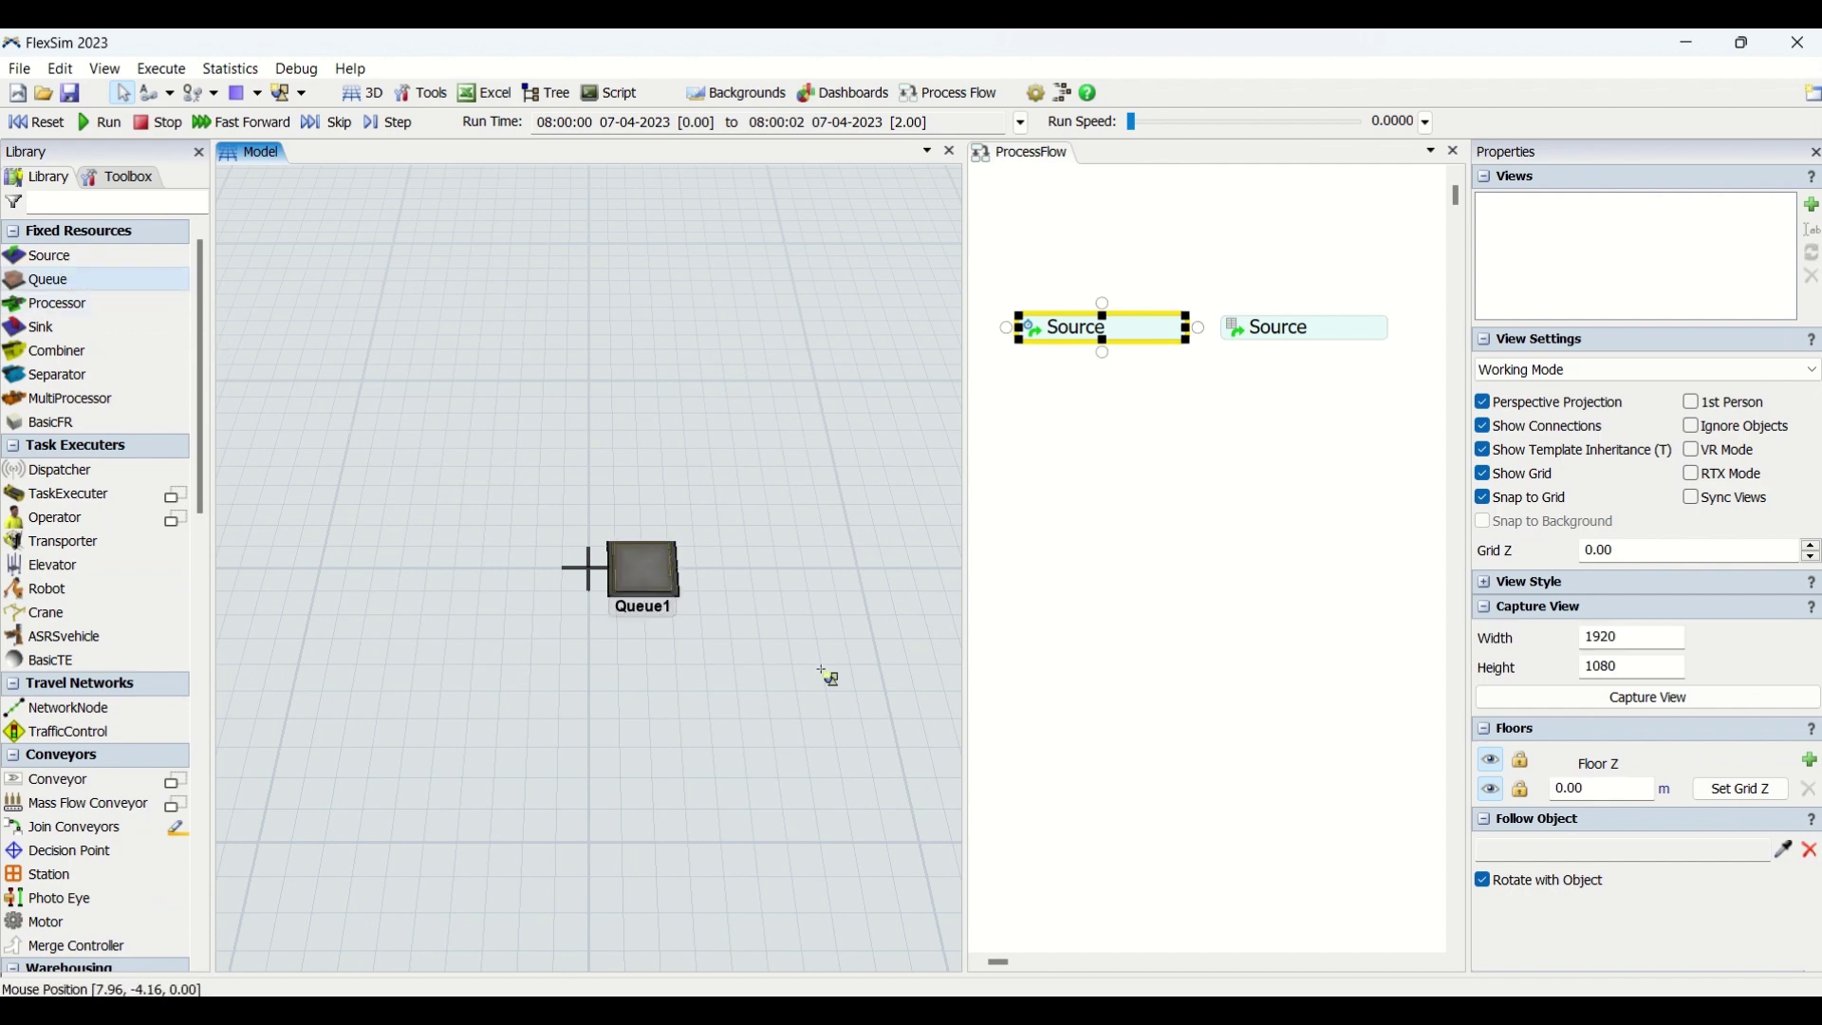
Add a Create Object activity connected directly below the Inter-Arrival Source
left_click(1136, 442)
left_click_drag(1102, 354, 1107, 392)
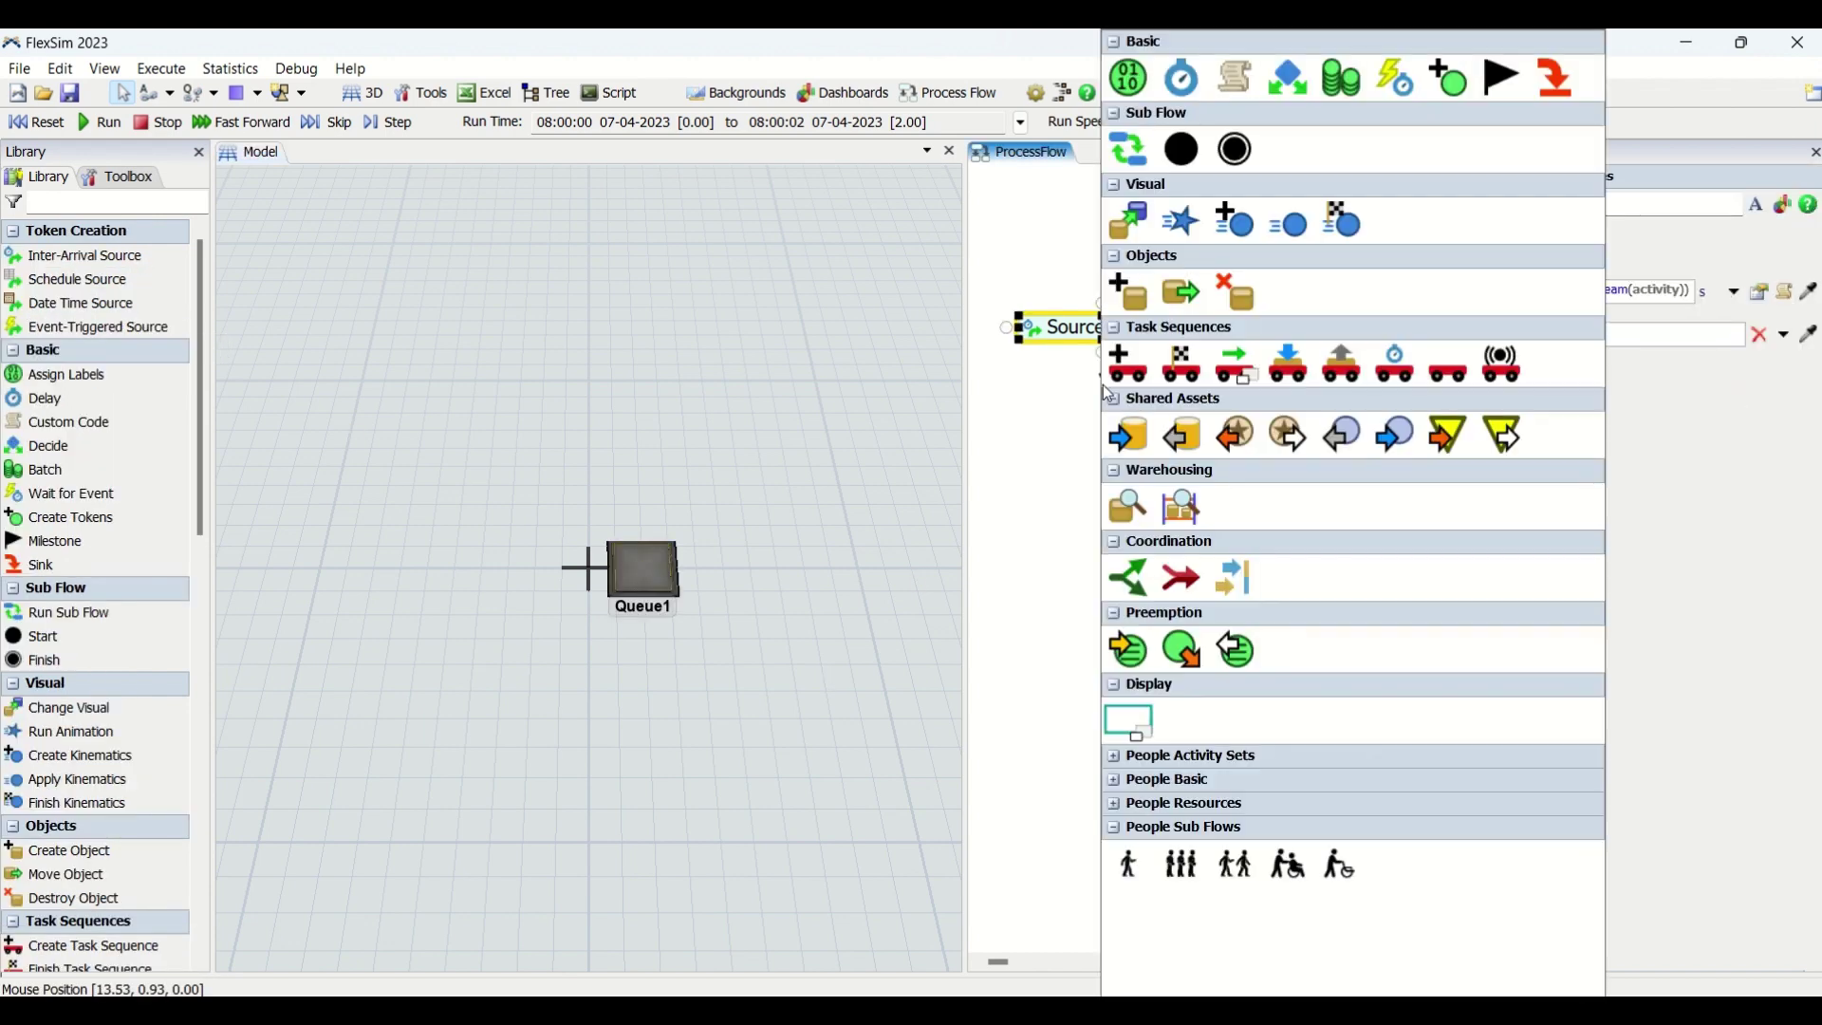
left_click(1146, 302)
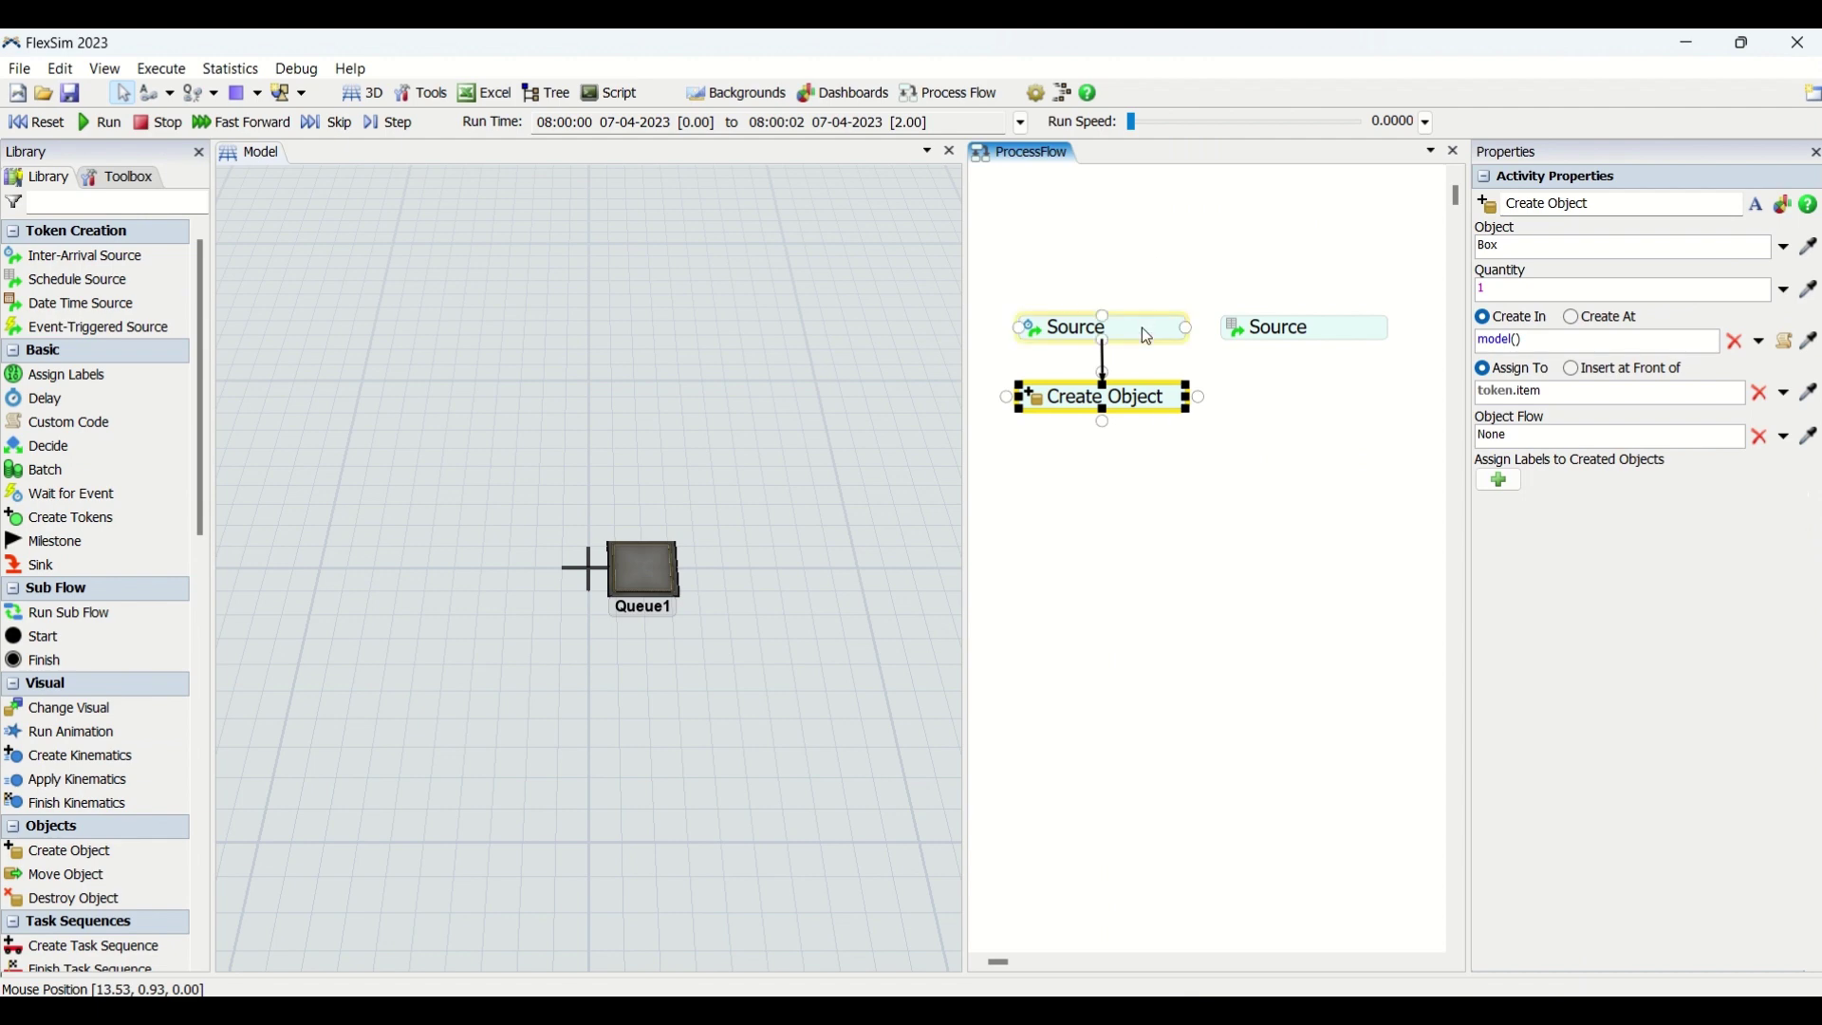
Set the Inter-Arrival Source's inter-arrival time to a constant 2 seconds
left_click(414, 379)
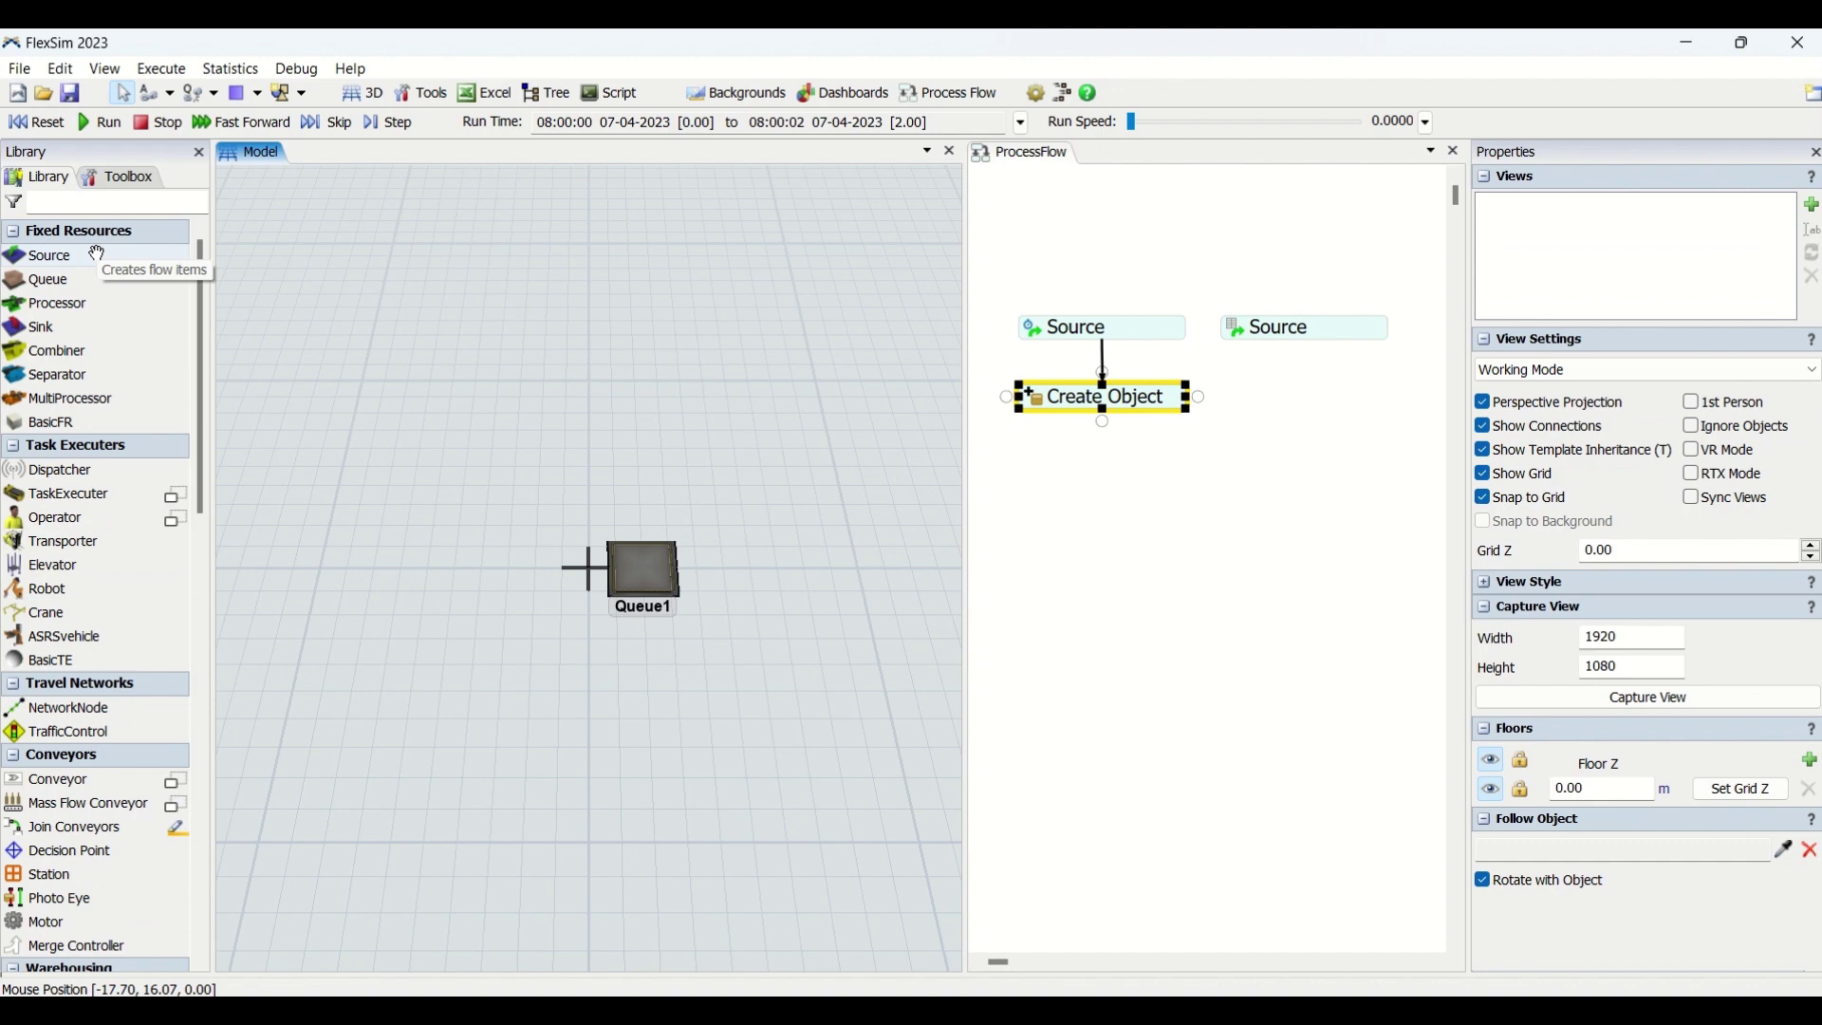
left_click(1282, 570)
left_click(1139, 338)
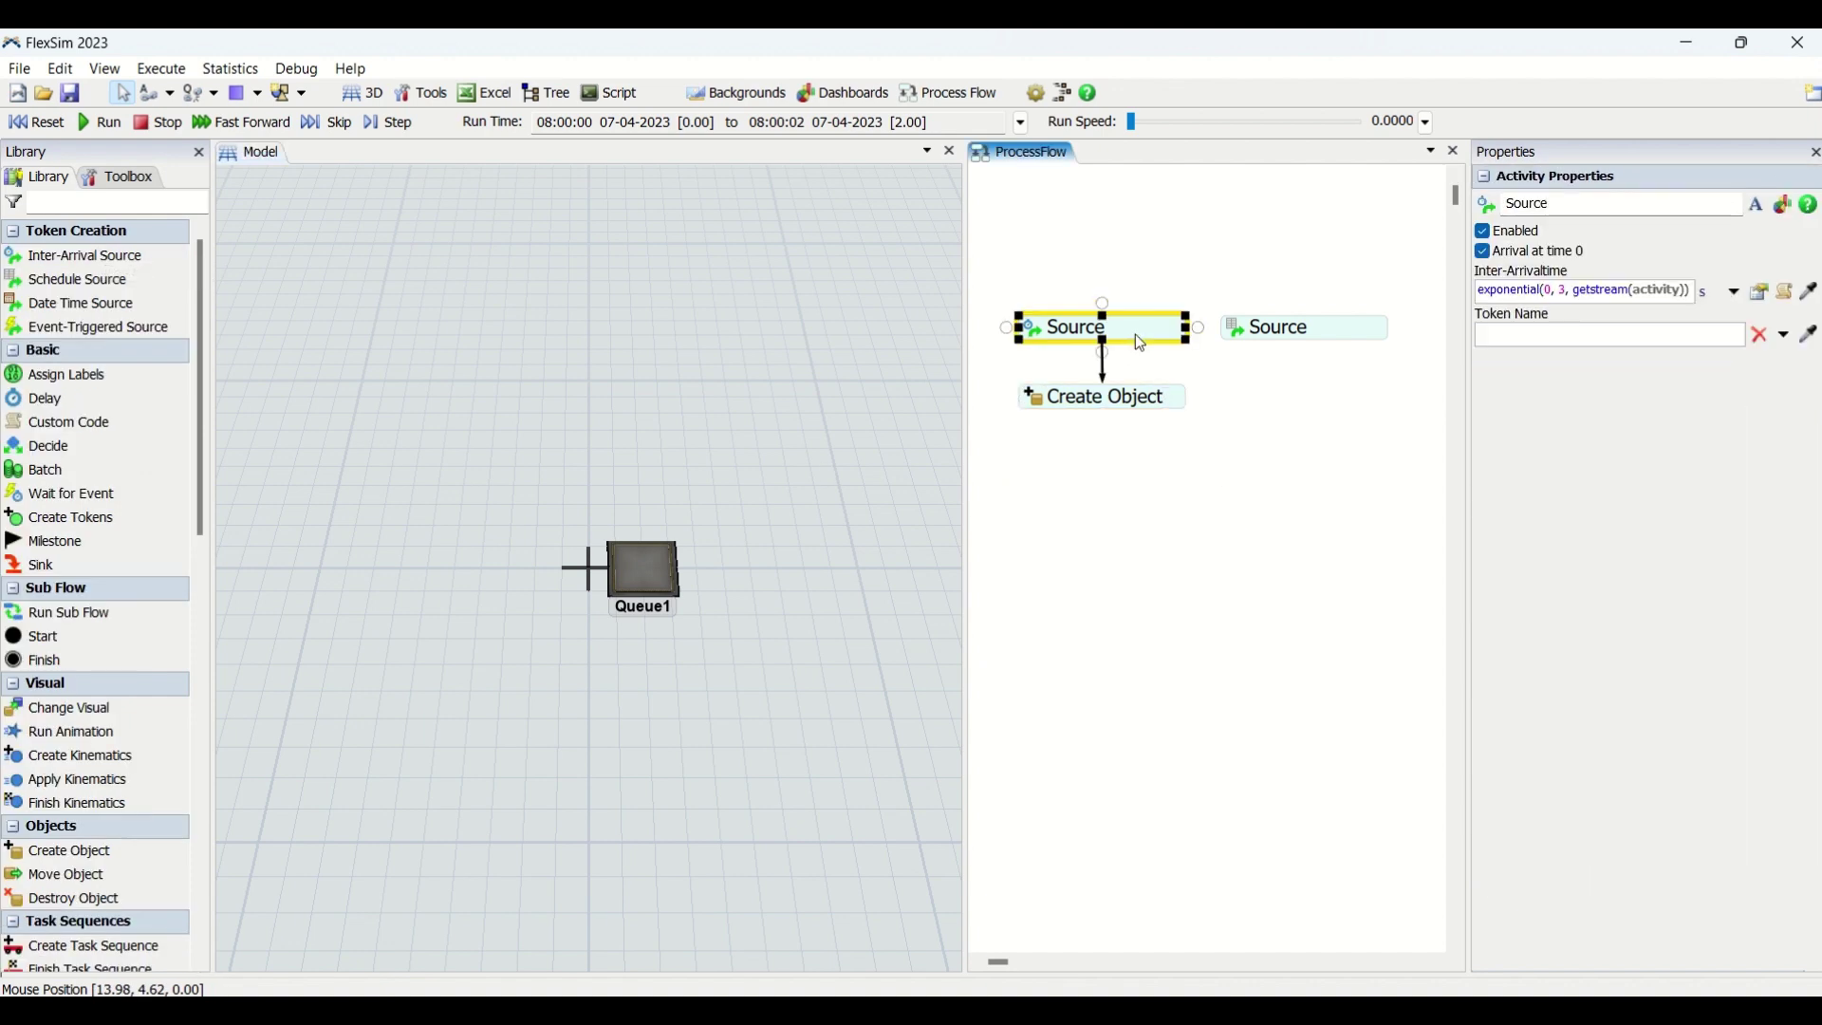
left_click(1573, 291)
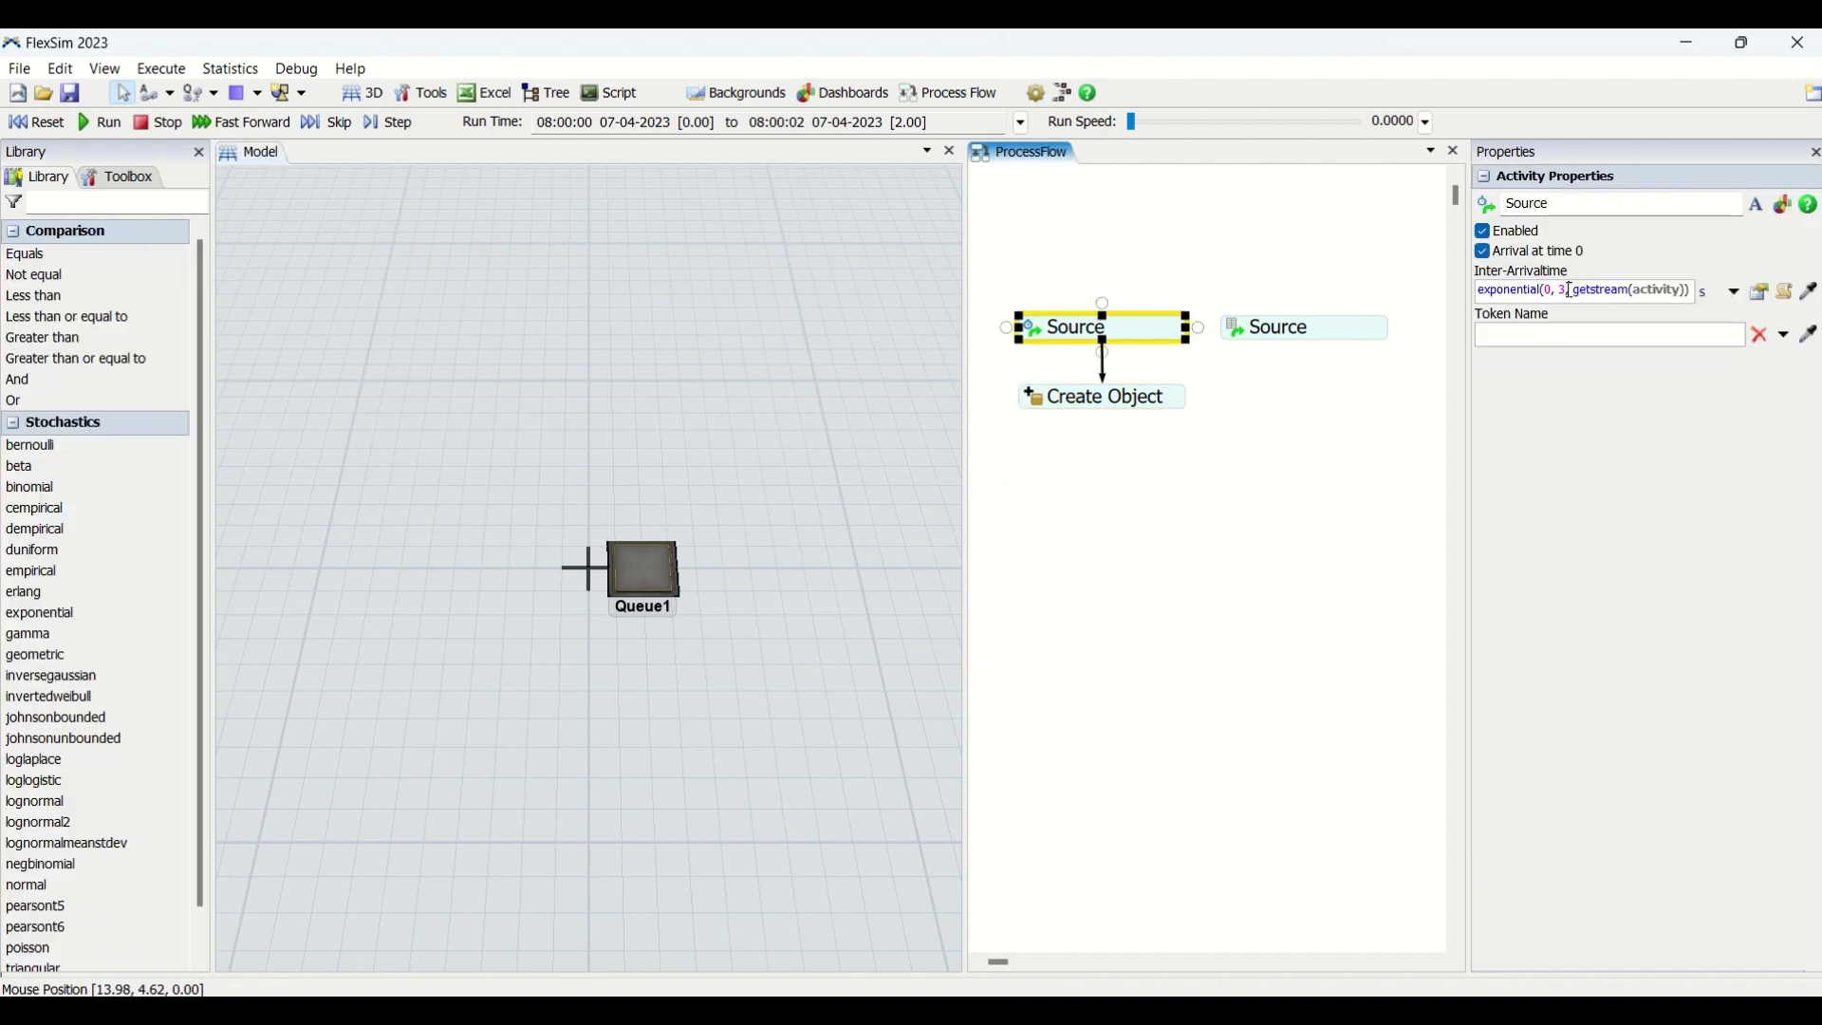
key("ctrl+a")
type("2")
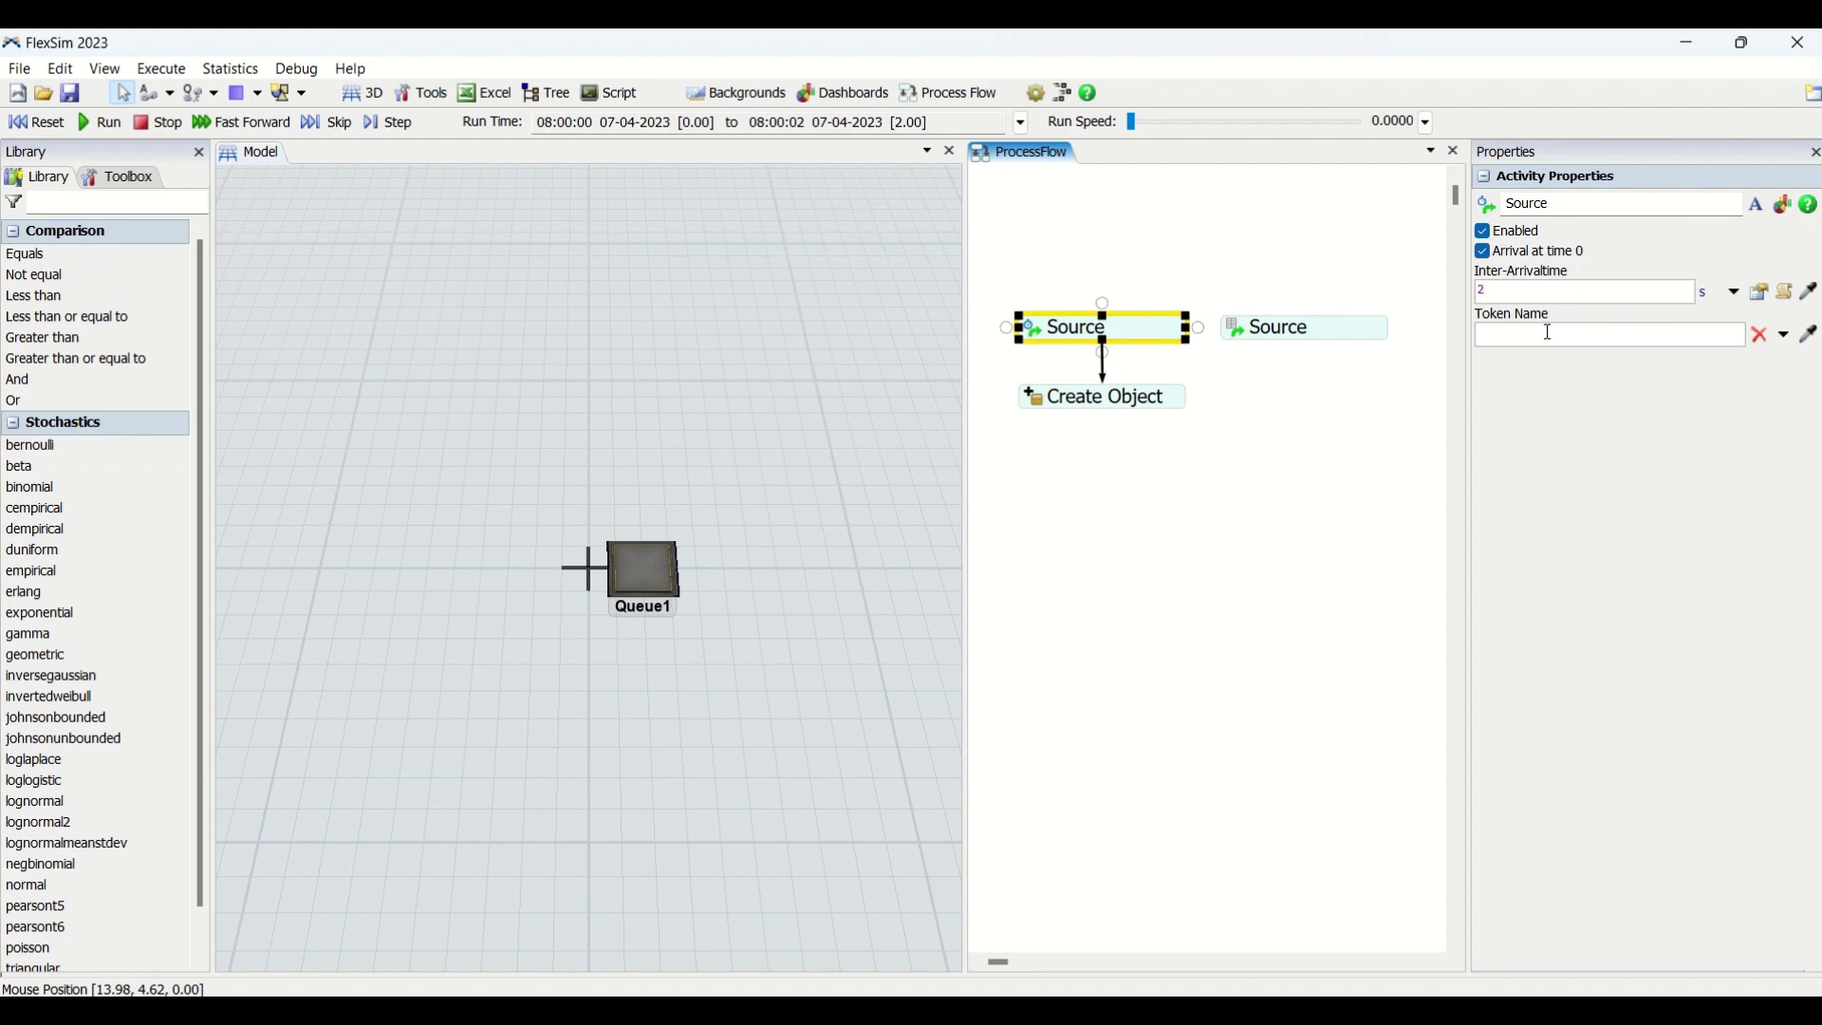
left_click(1339, 512)
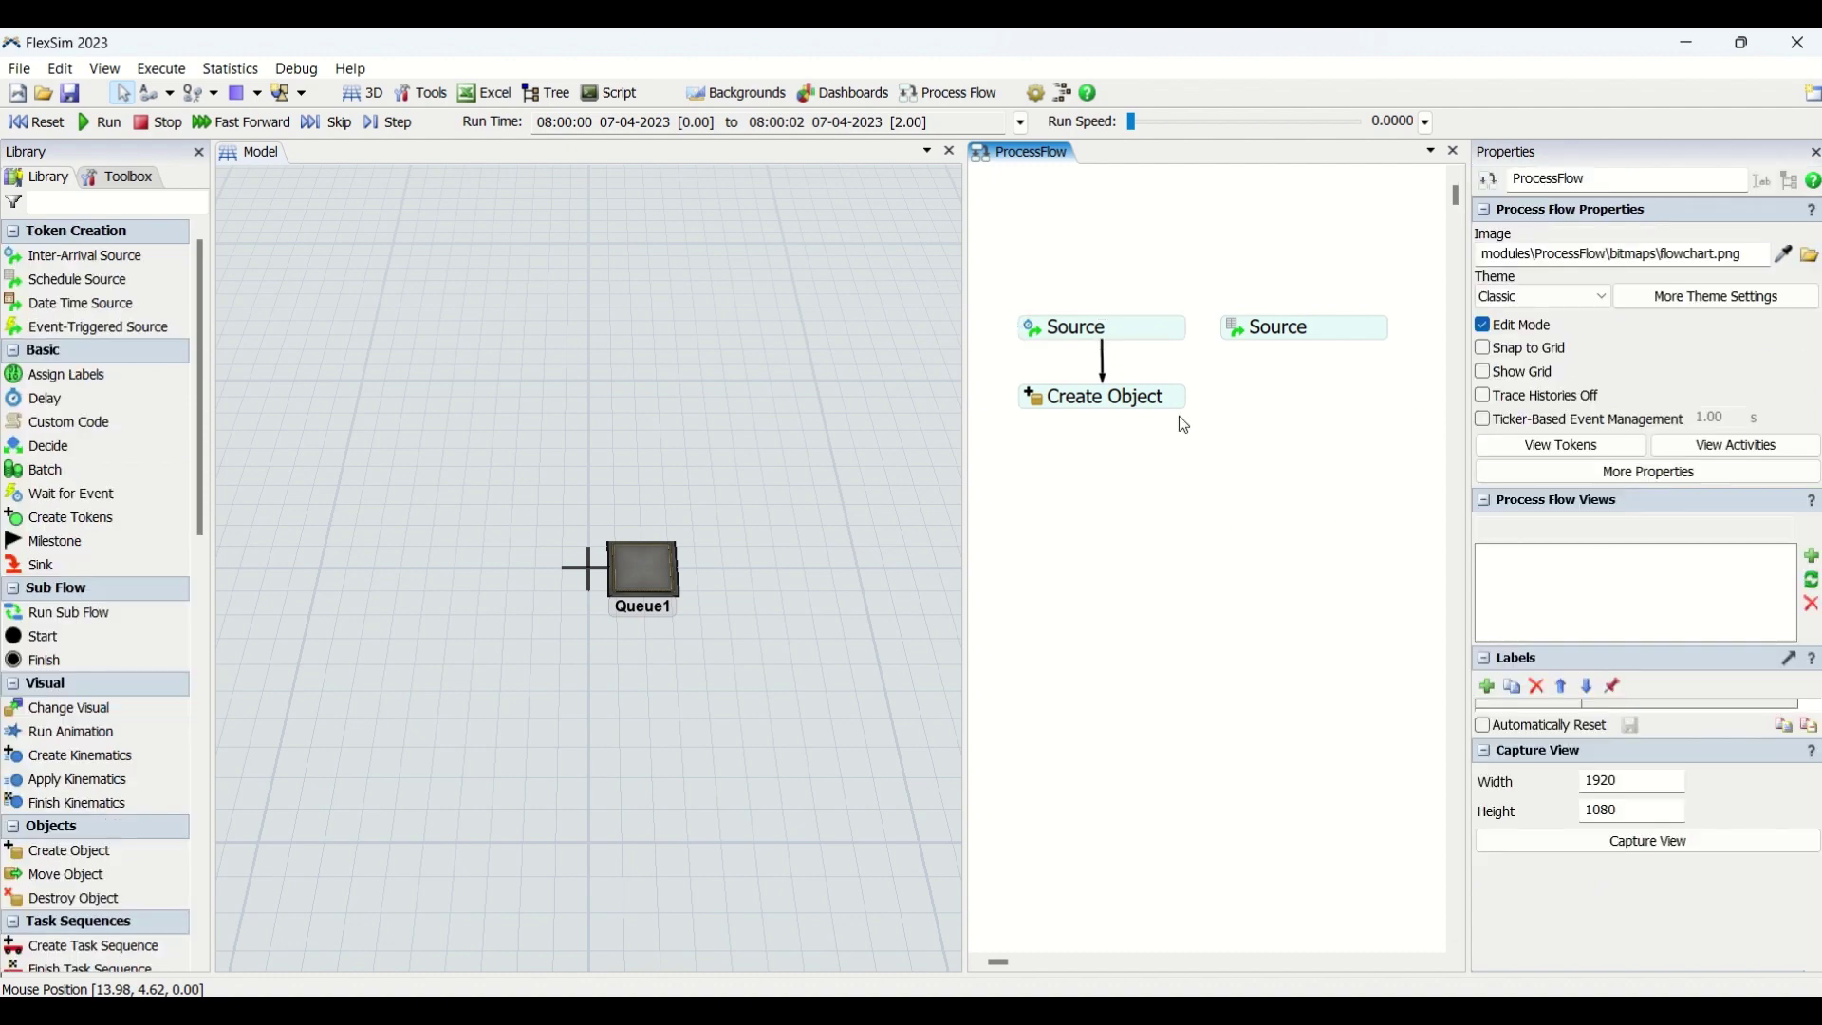
Set the Create Object activity to create its boxes in Queue1 of the 3D model
left_click(1101, 396)
left_click(1810, 341)
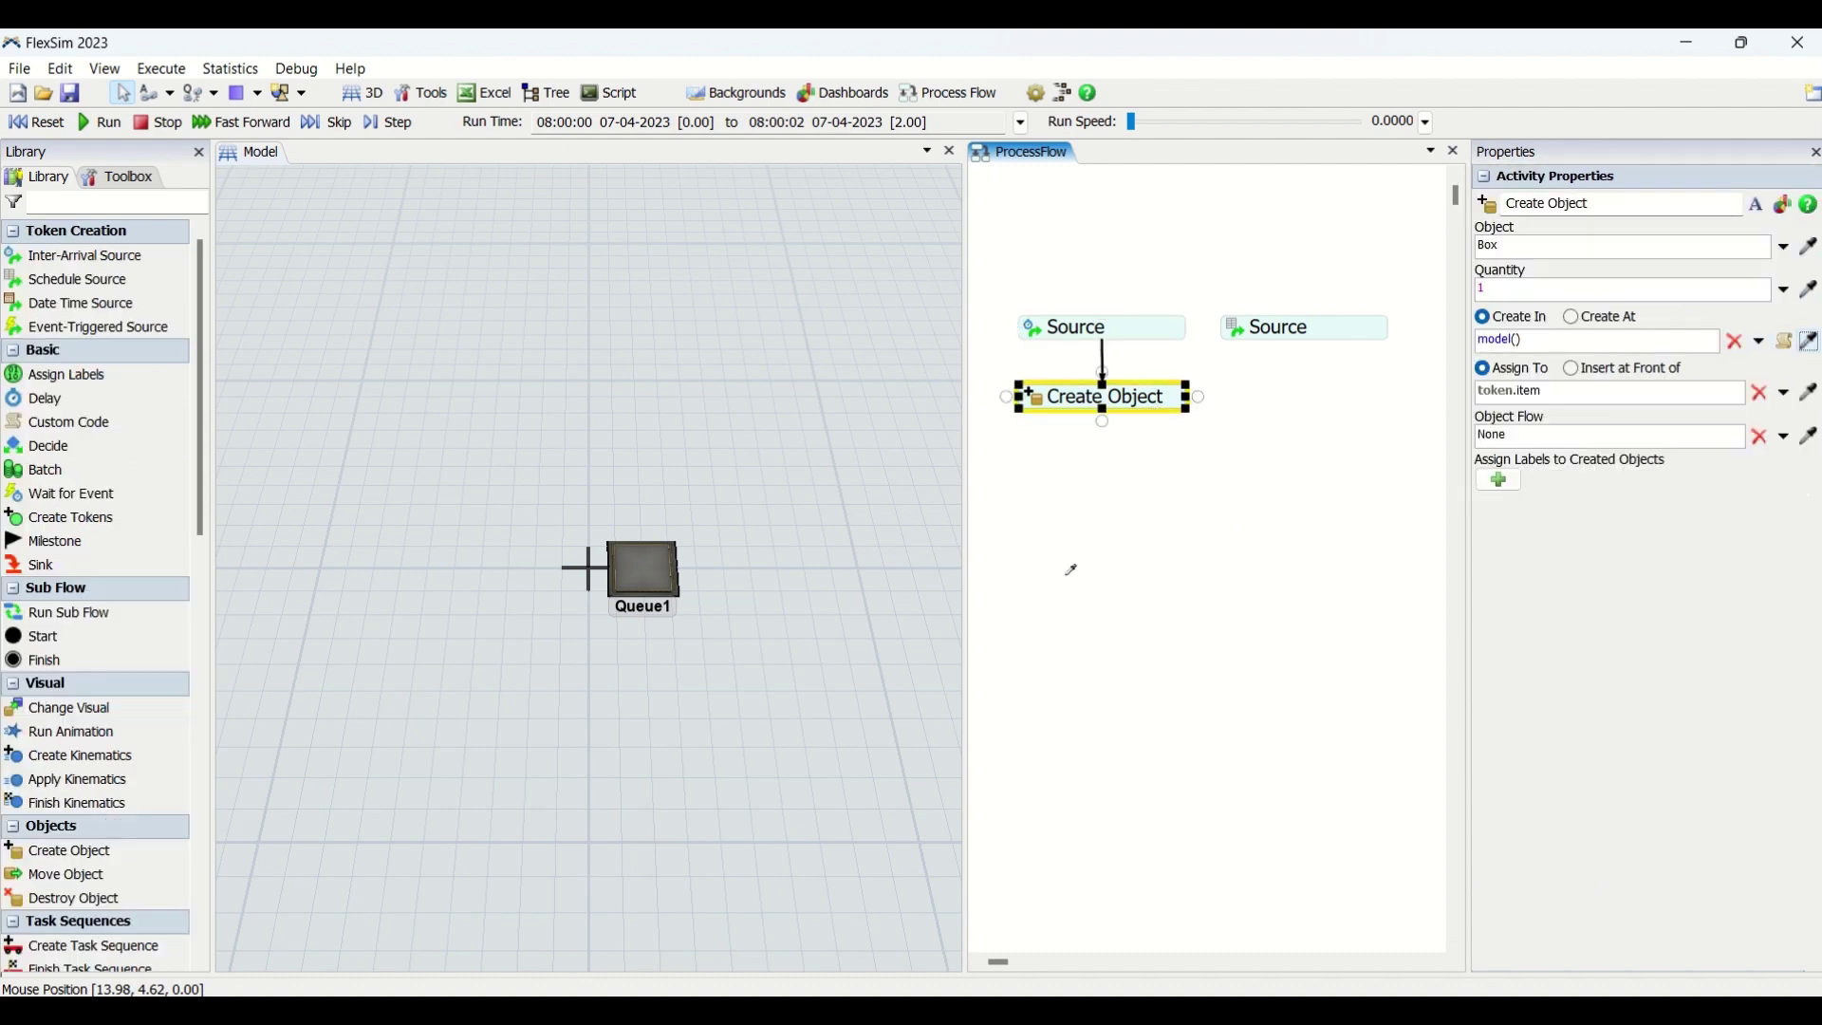
left_click(806, 579)
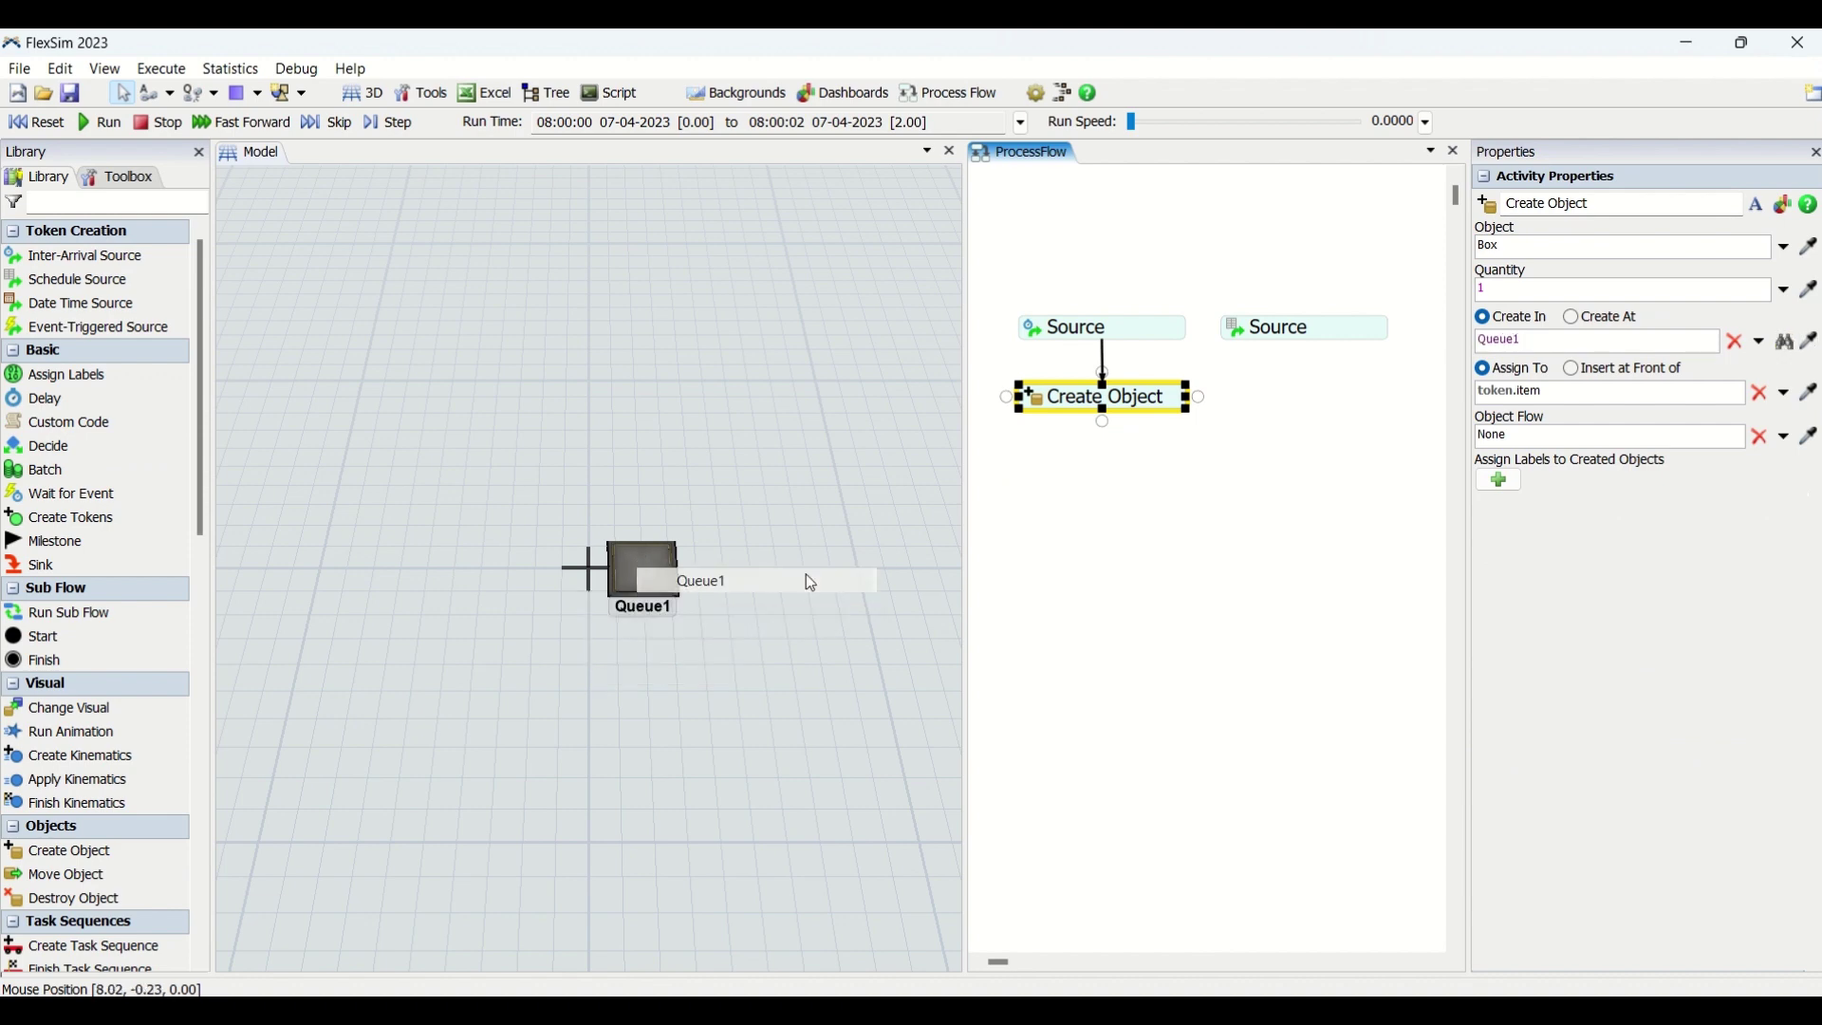
Add a Sink below the Create Object activity and connect Create Object to it
double_click(1048, 520)
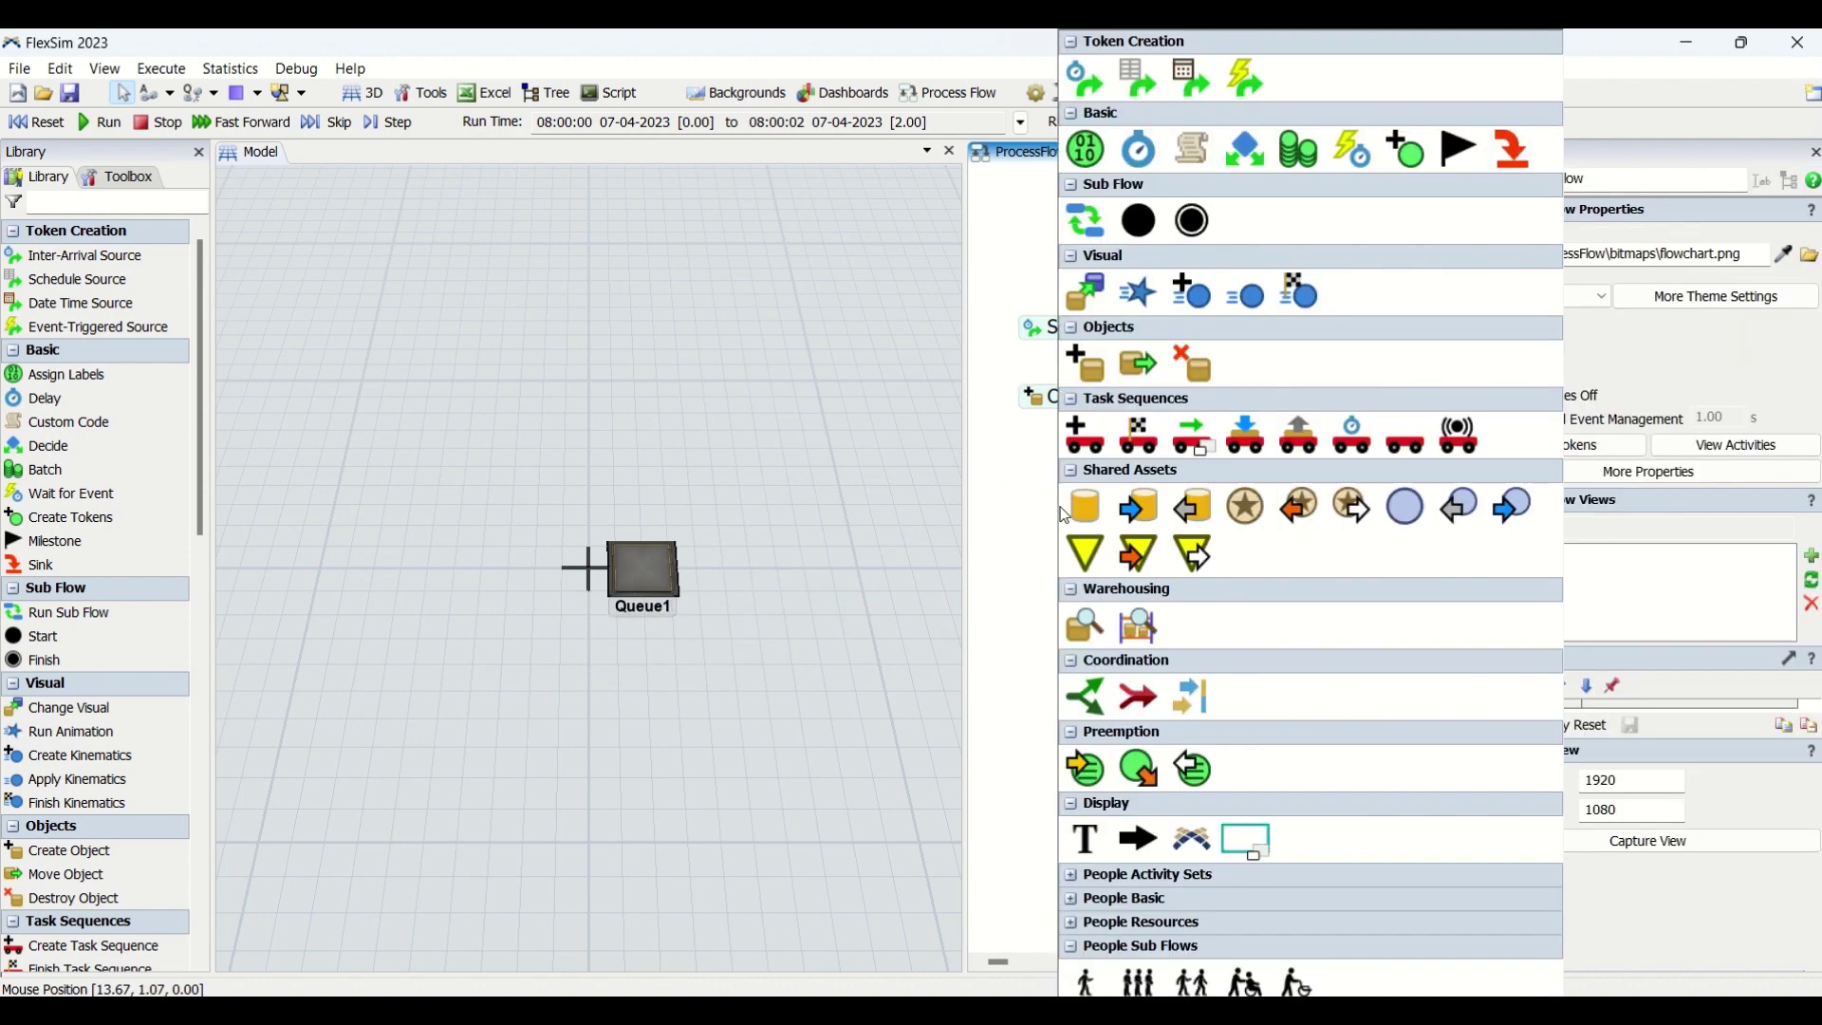
left_click(1516, 152)
left_click_drag(1120, 520, 1099, 454)
left_click(1105, 406)
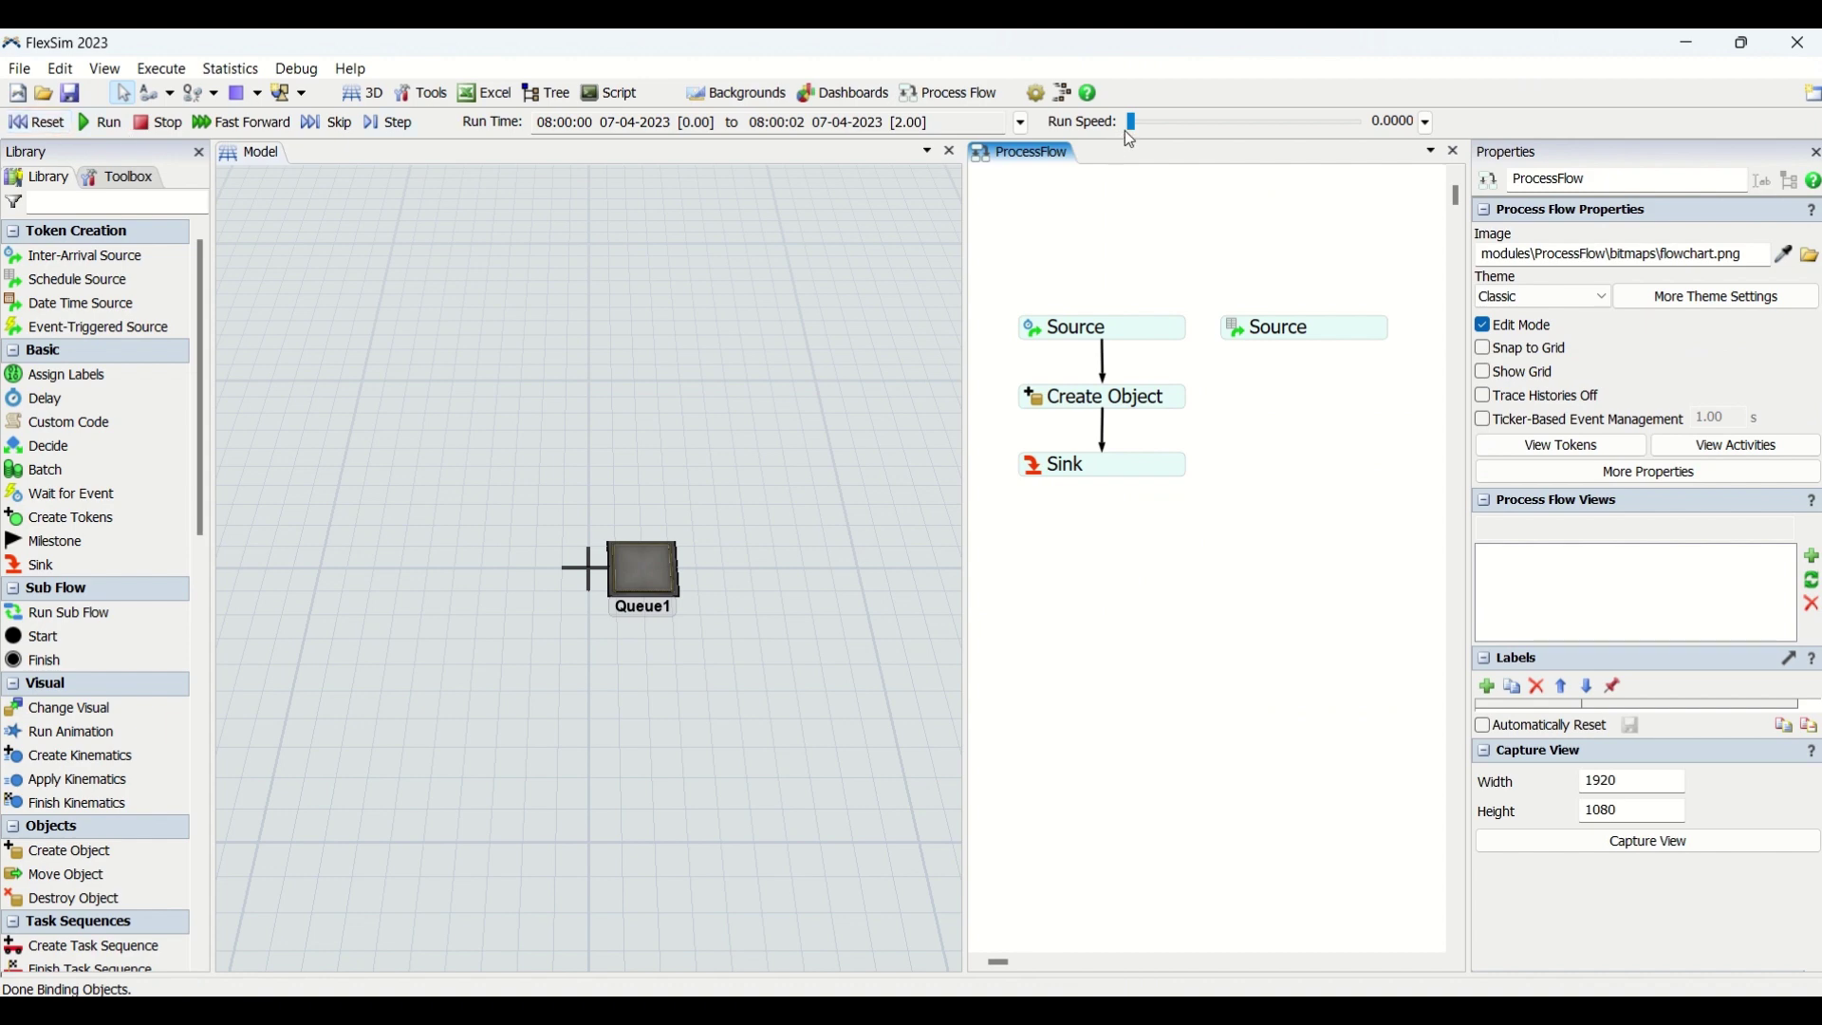
Run the model at a run speed of 0.84 and check the Inter-Arrival Source's inter-arrival time during the run
left_click_drag(1131, 121, 1145, 121)
left_click(102, 122)
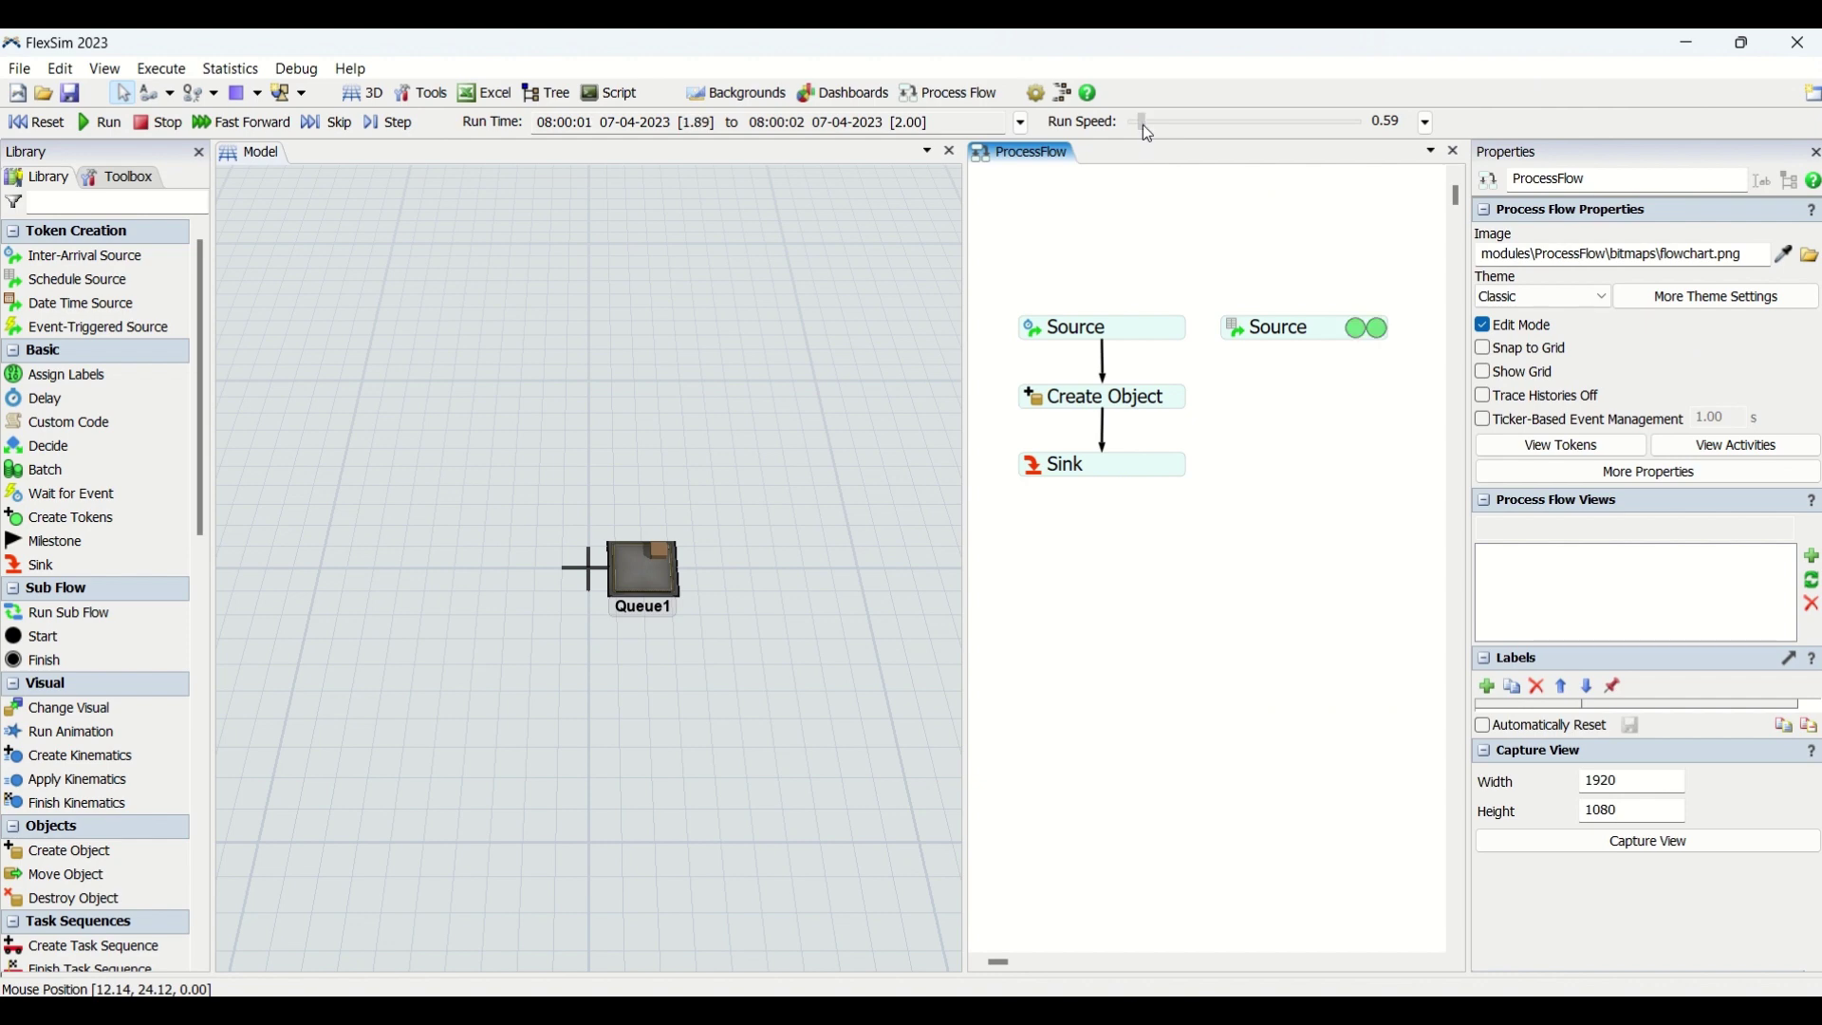
left_click_drag(1144, 124, 1145, 125)
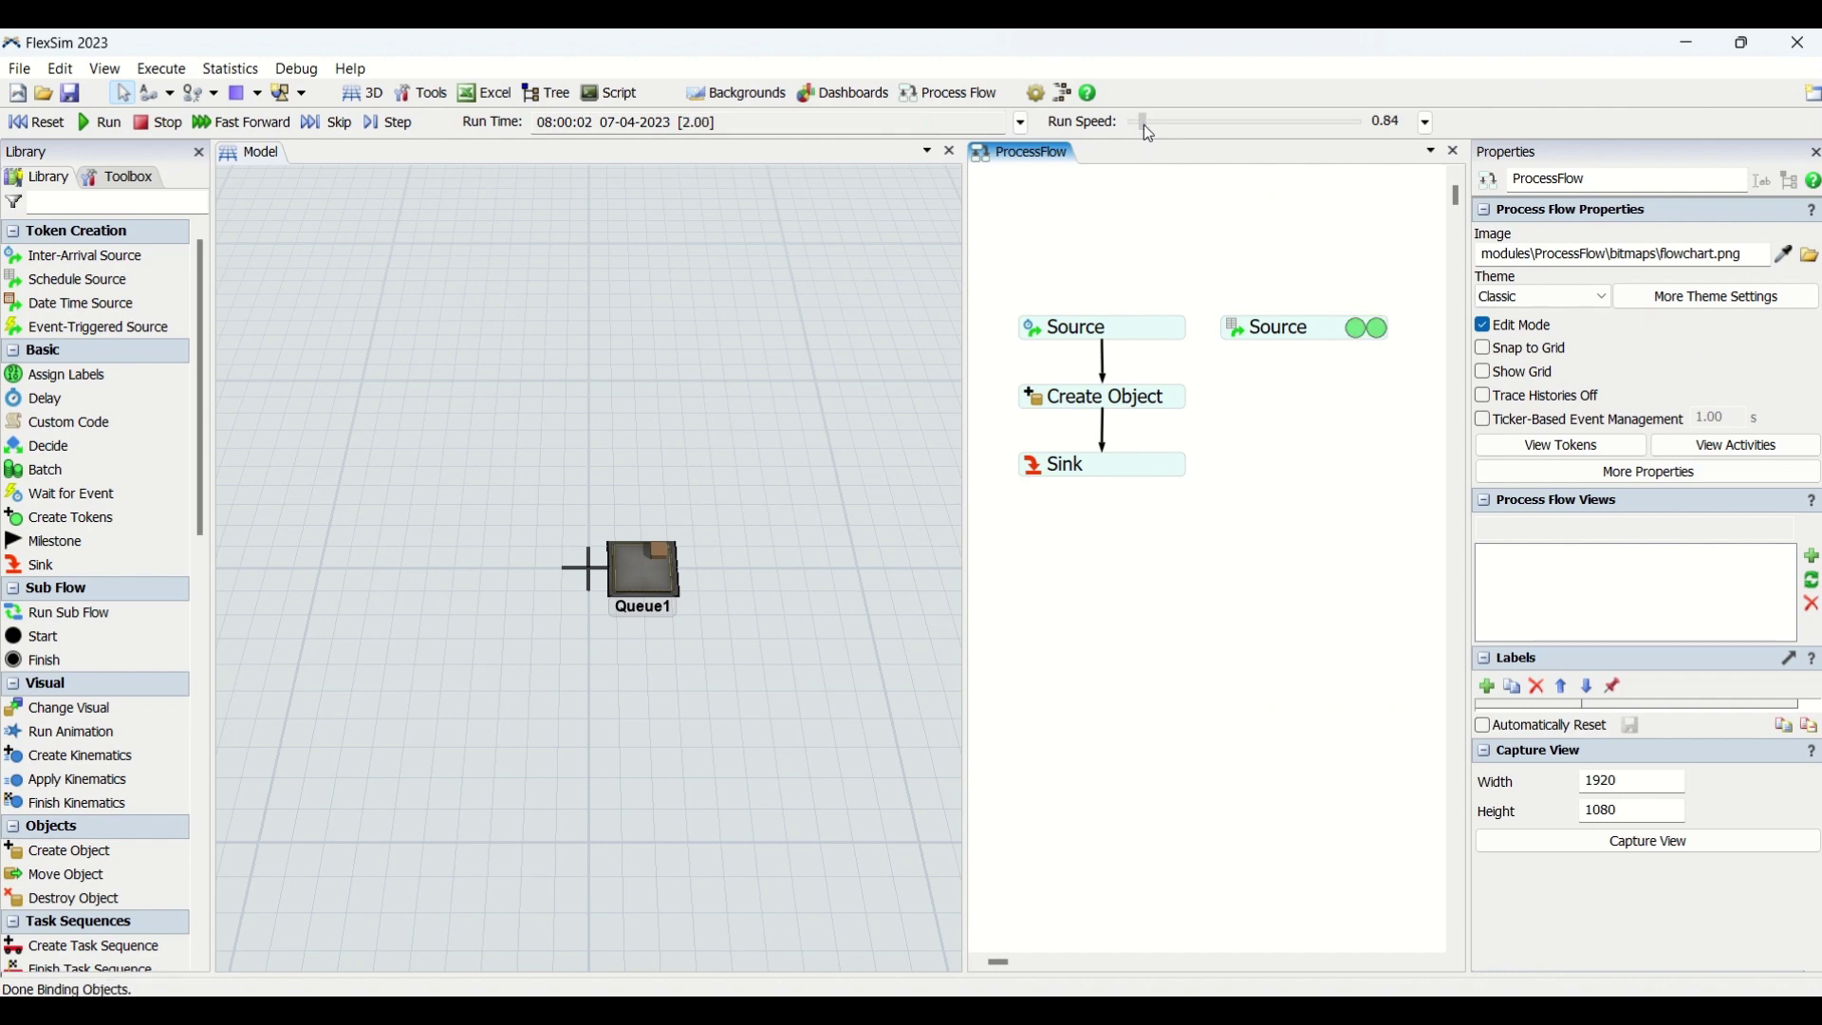
left_click(111, 130)
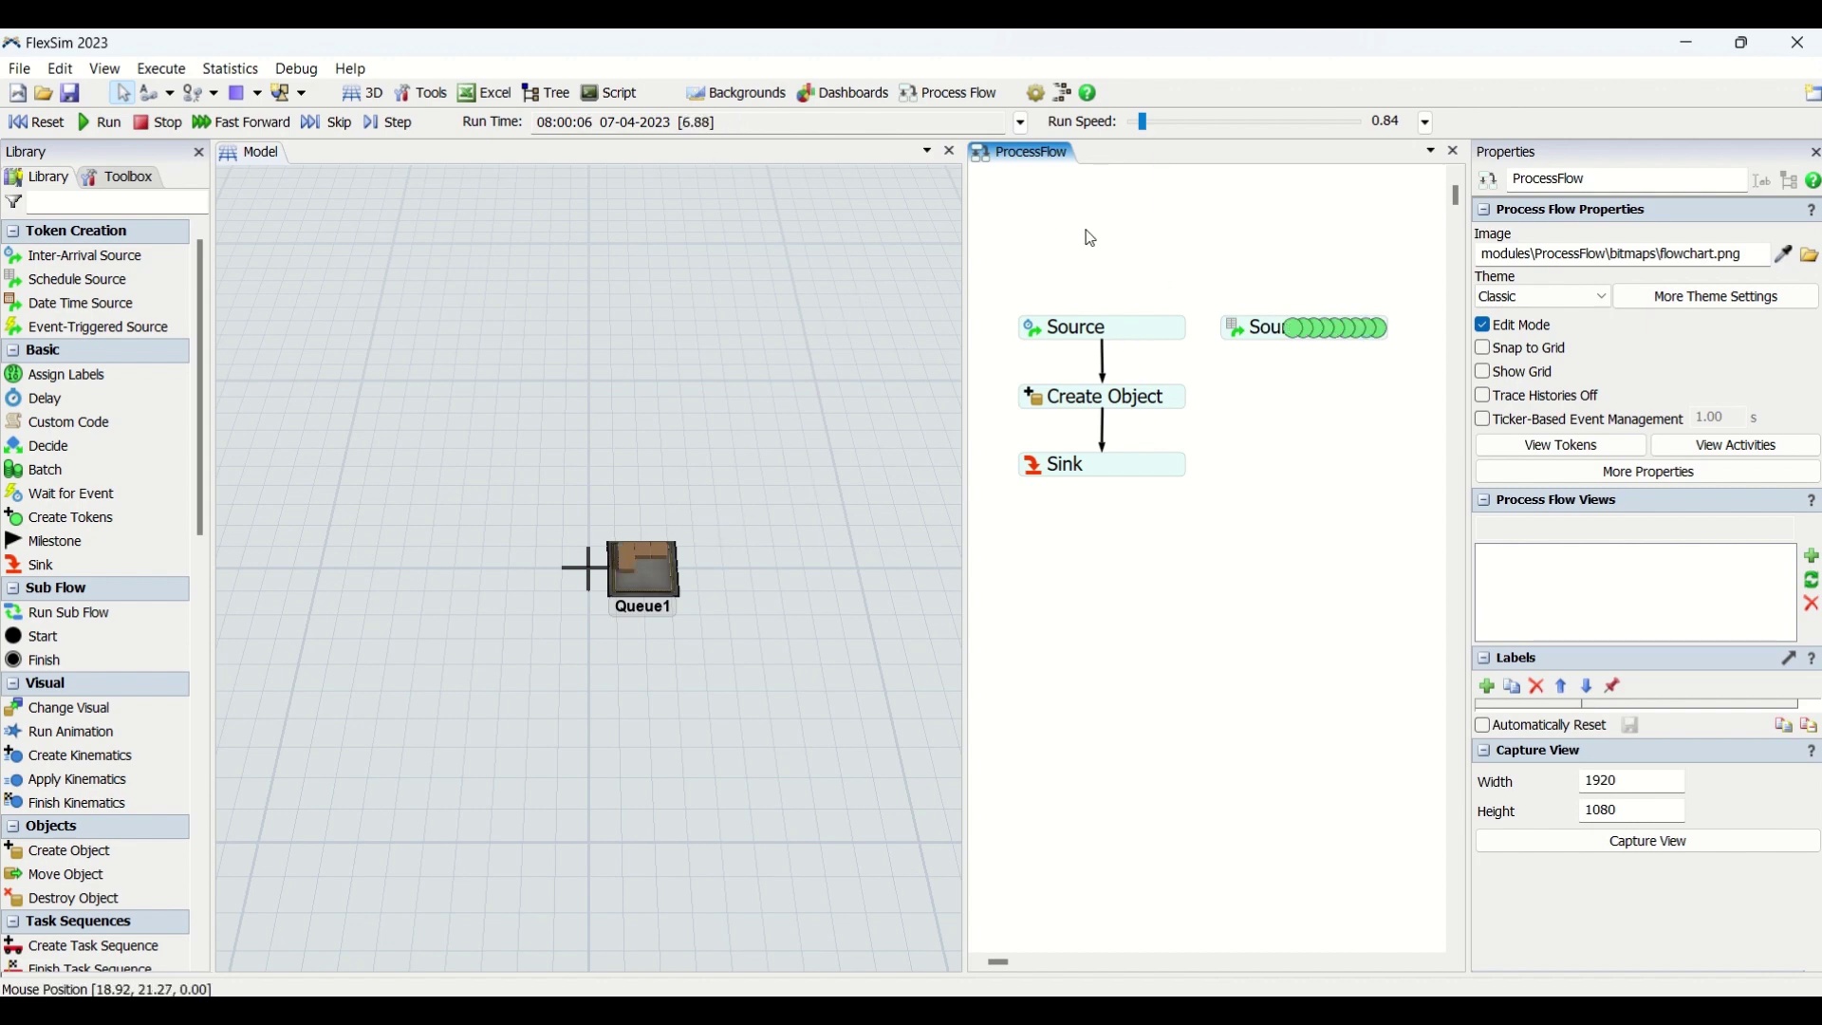
left_click(1144, 334)
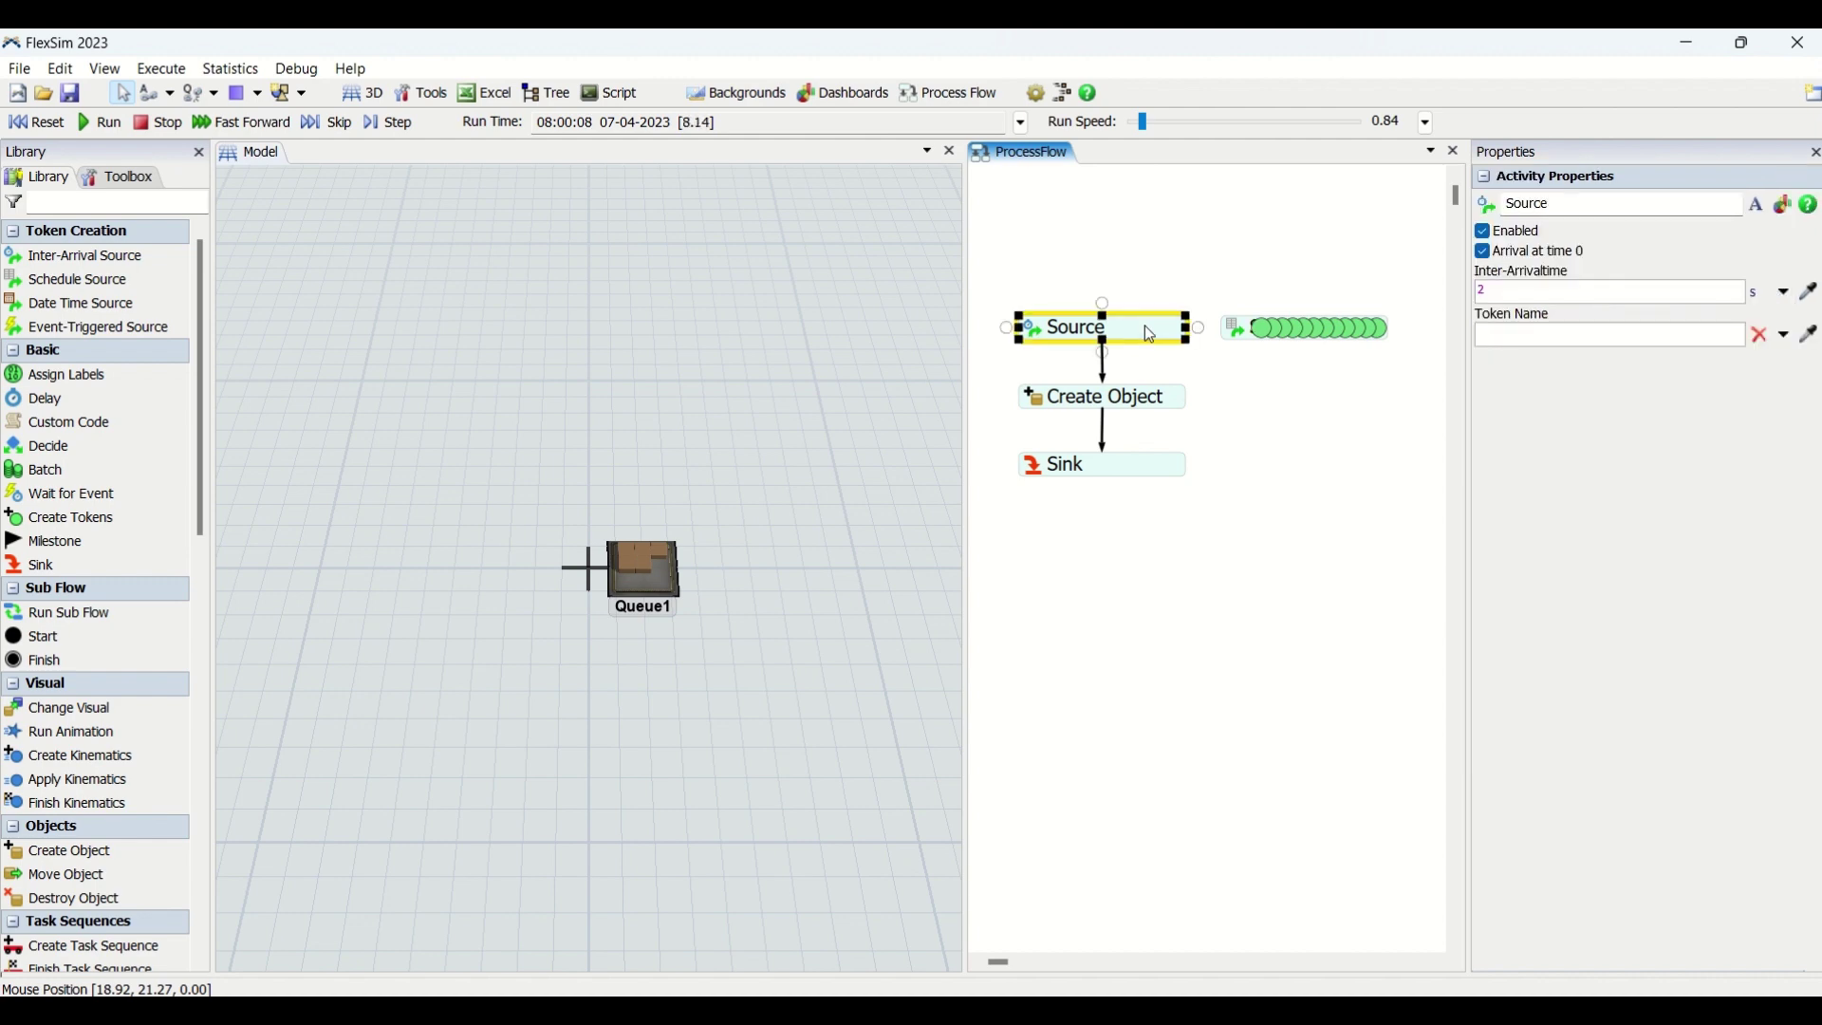
left_click(1517, 297)
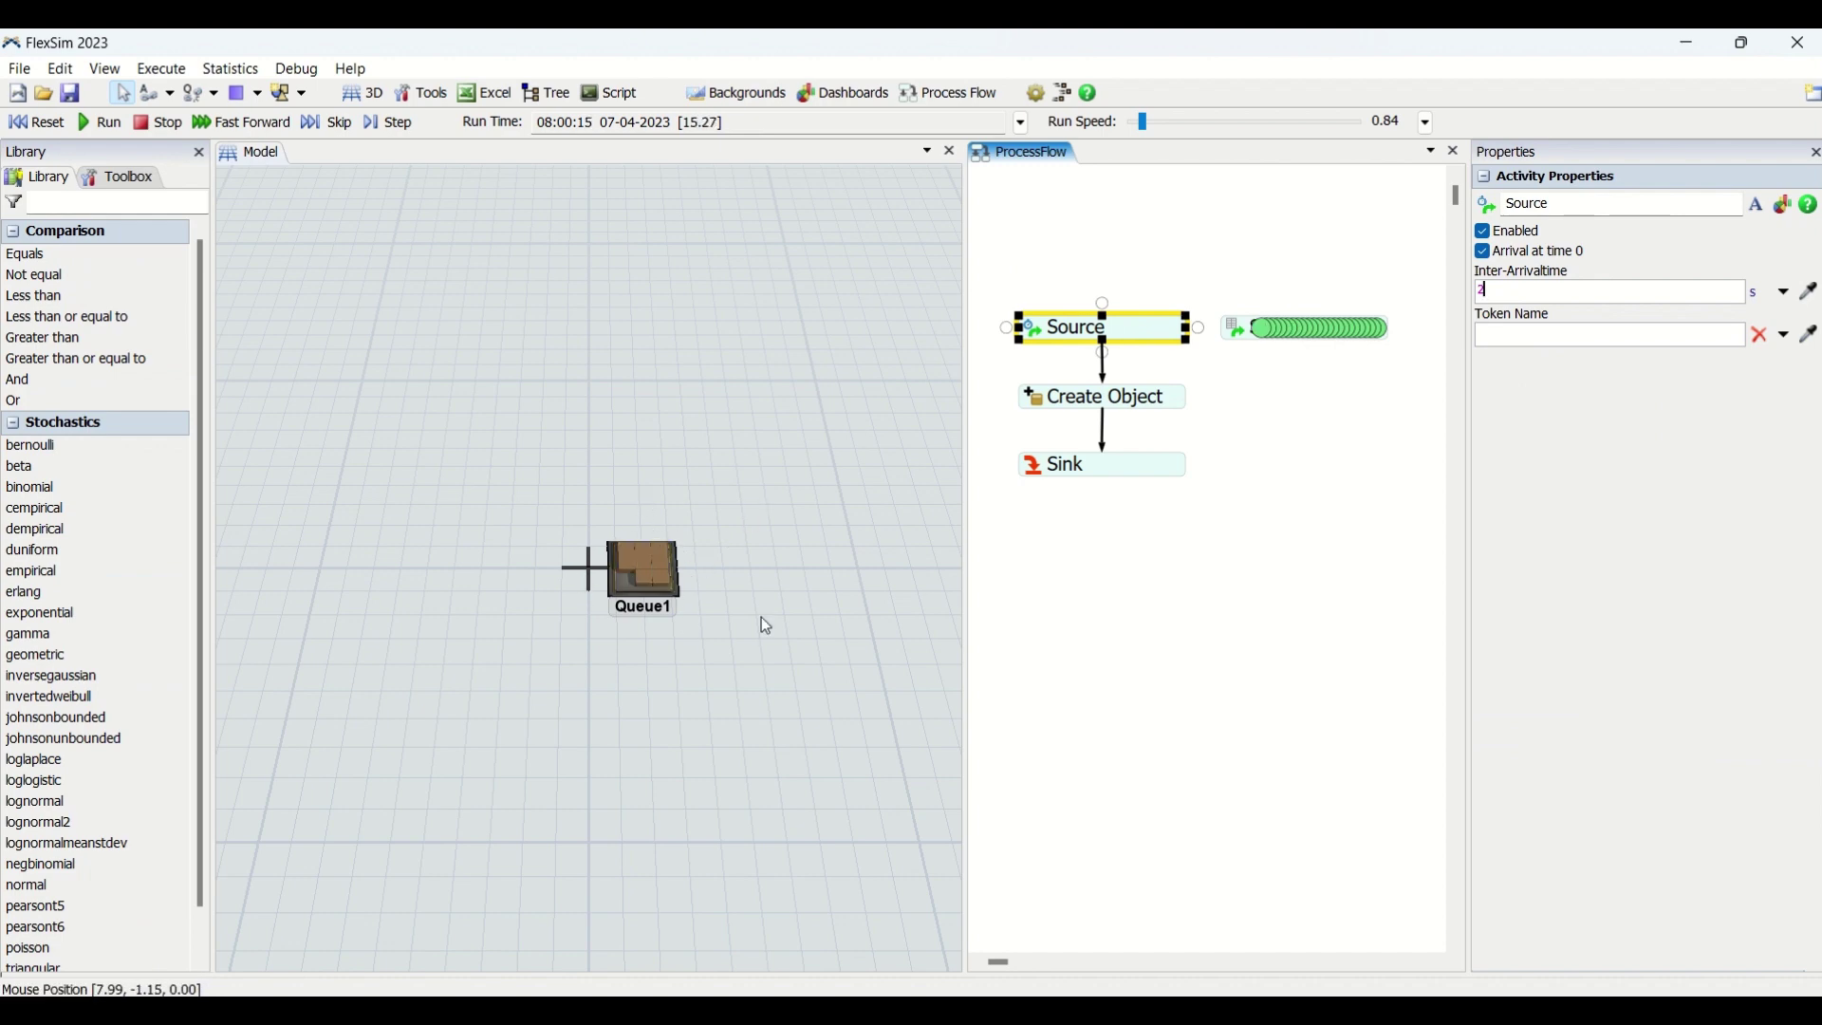
Stop the run and inspect the properties of the leftmost token held in the Schedule Source
left_click(169, 132)
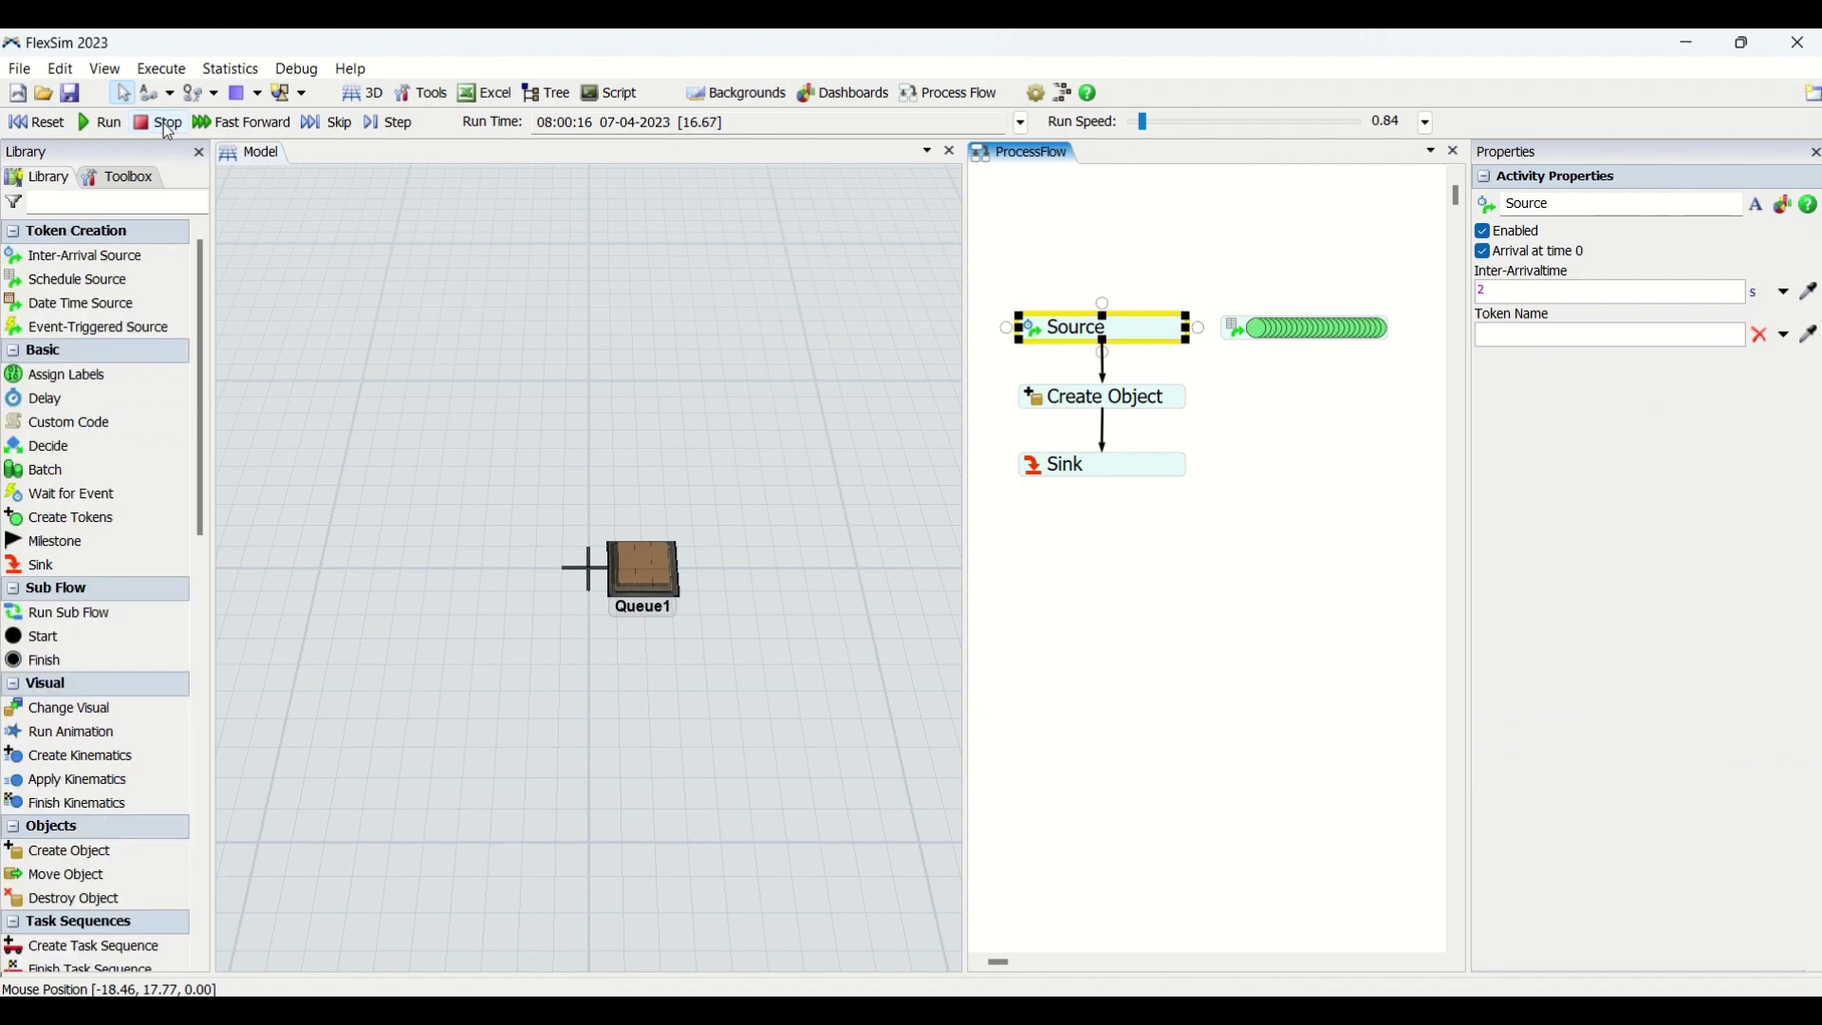
left_click(1260, 332)
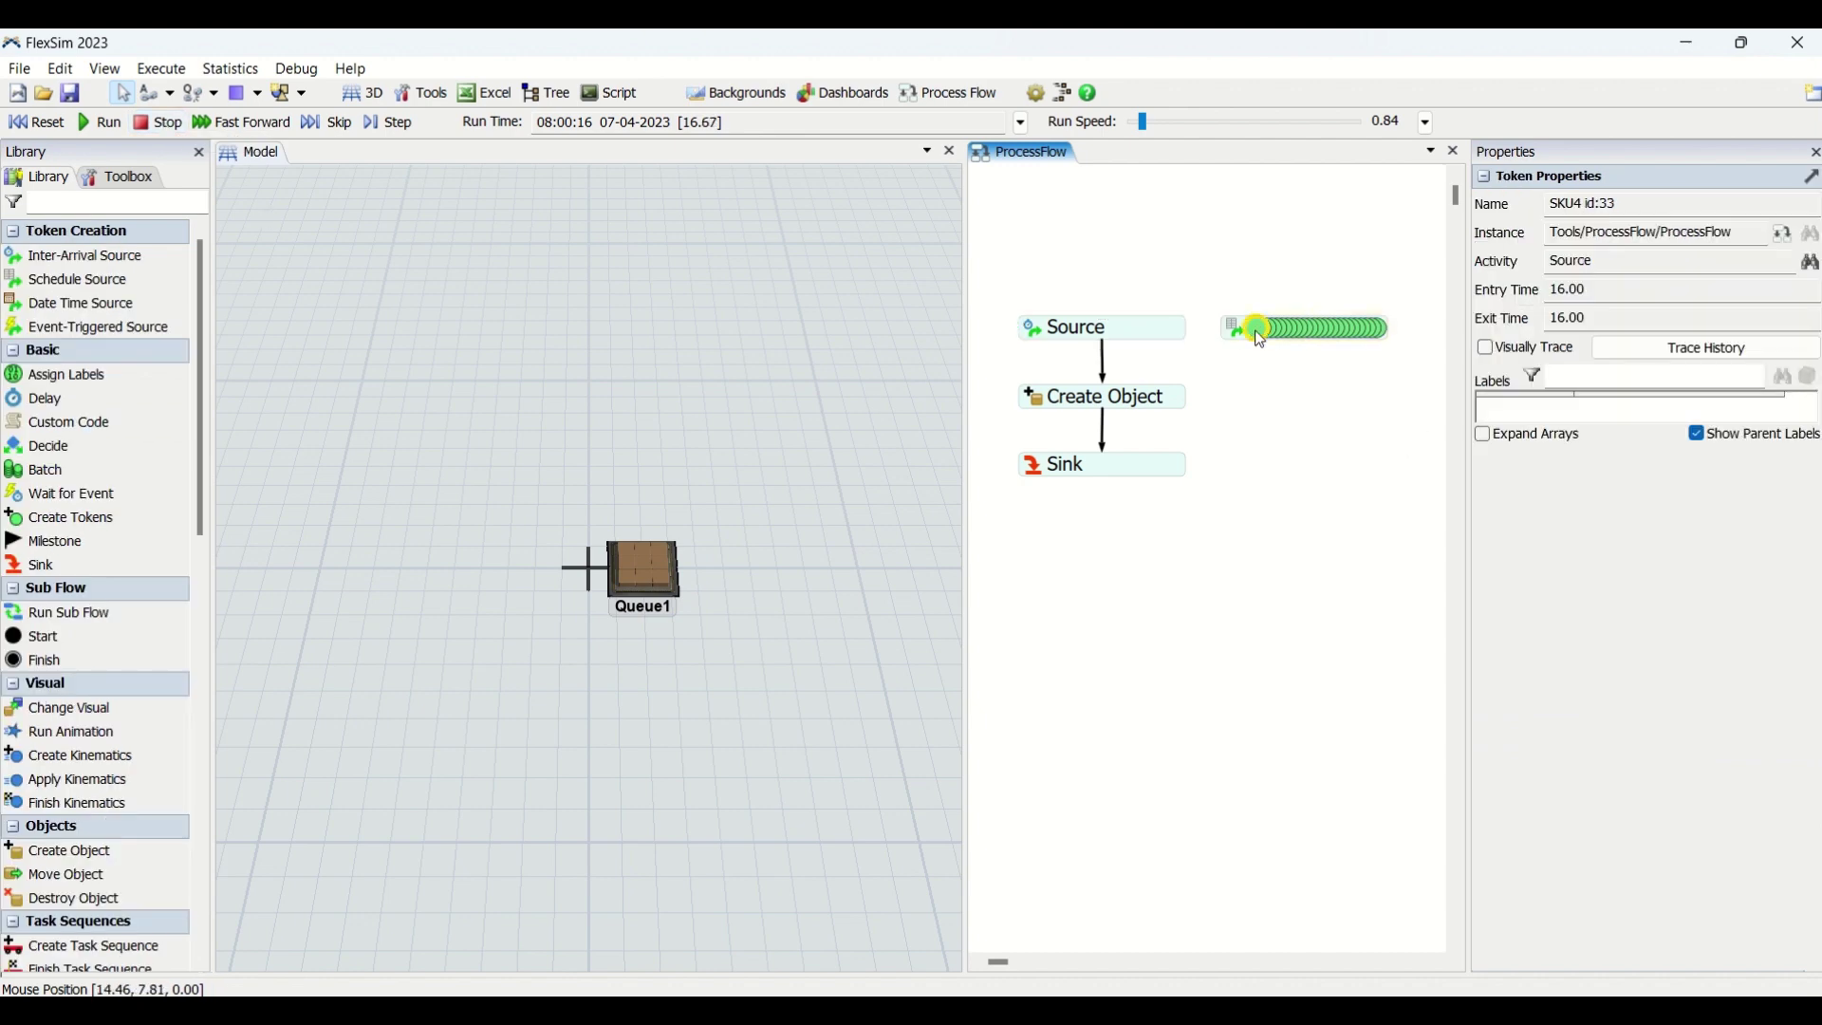
left_click(1271, 368)
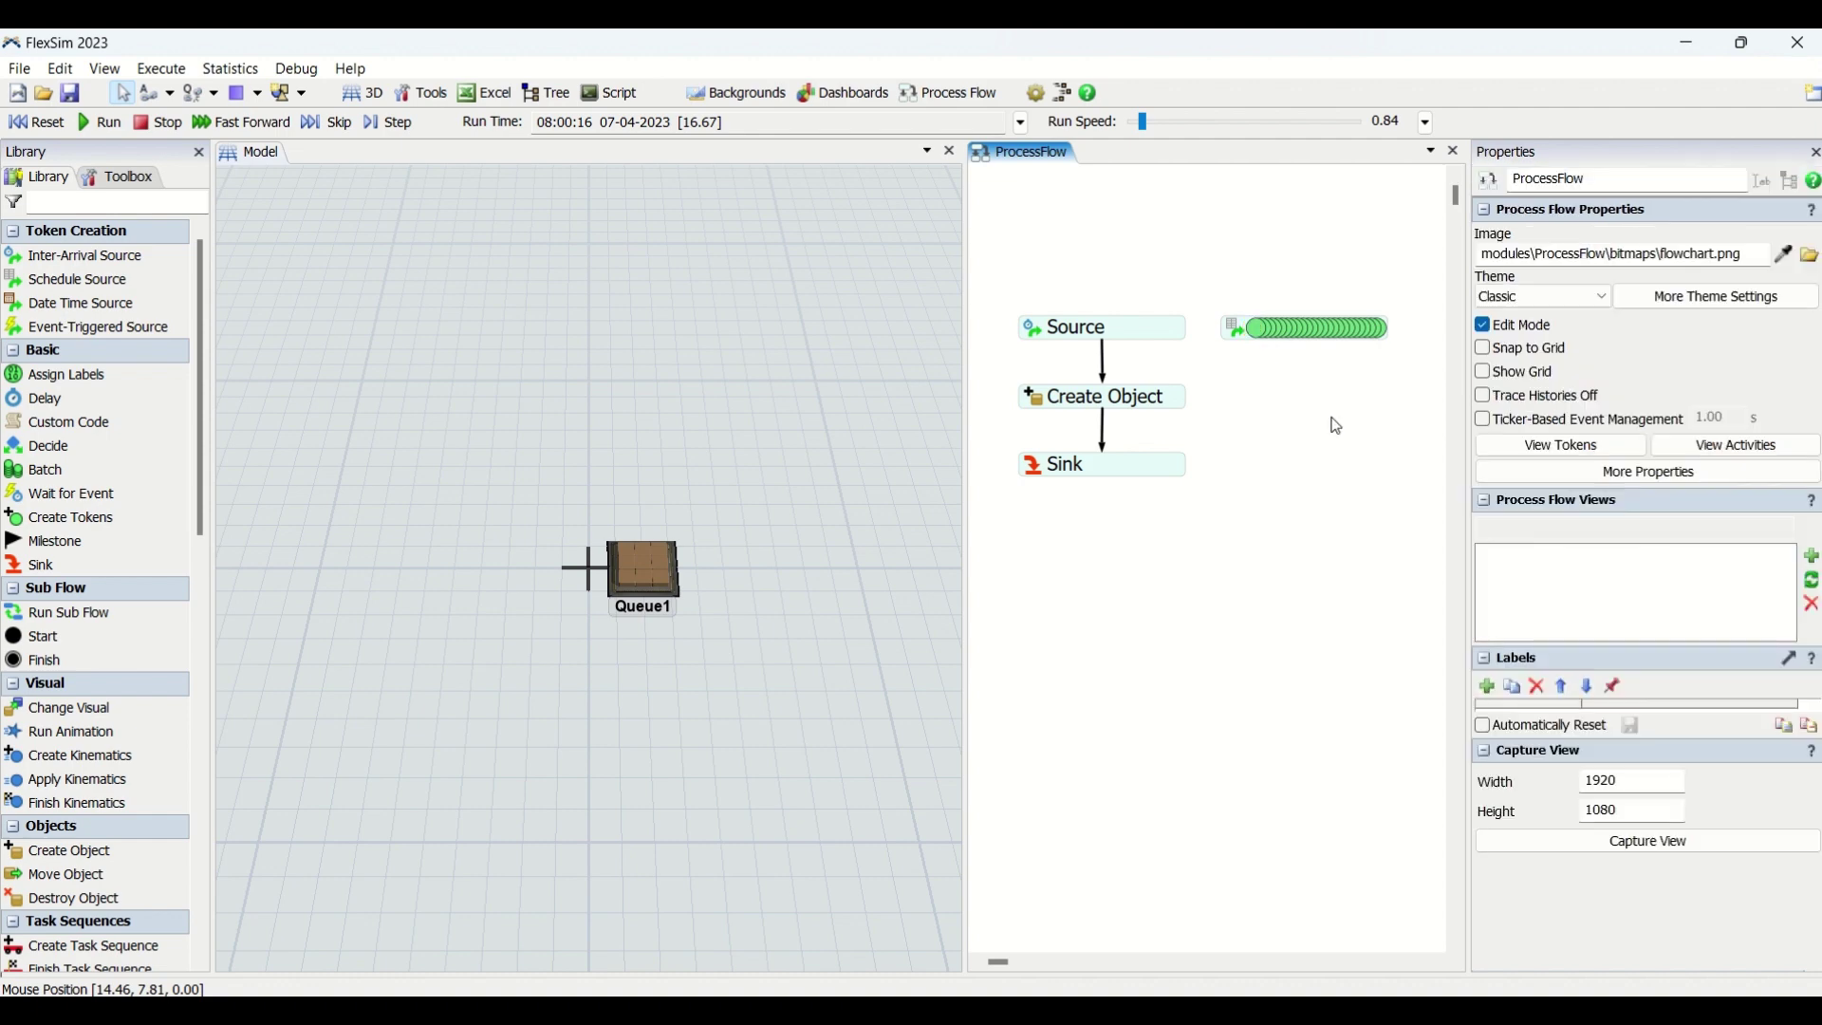
Inspect the leftmost token held in the Schedule Source and the Inter-Arrival Source's inter-arrival time
left_click(1300, 332)
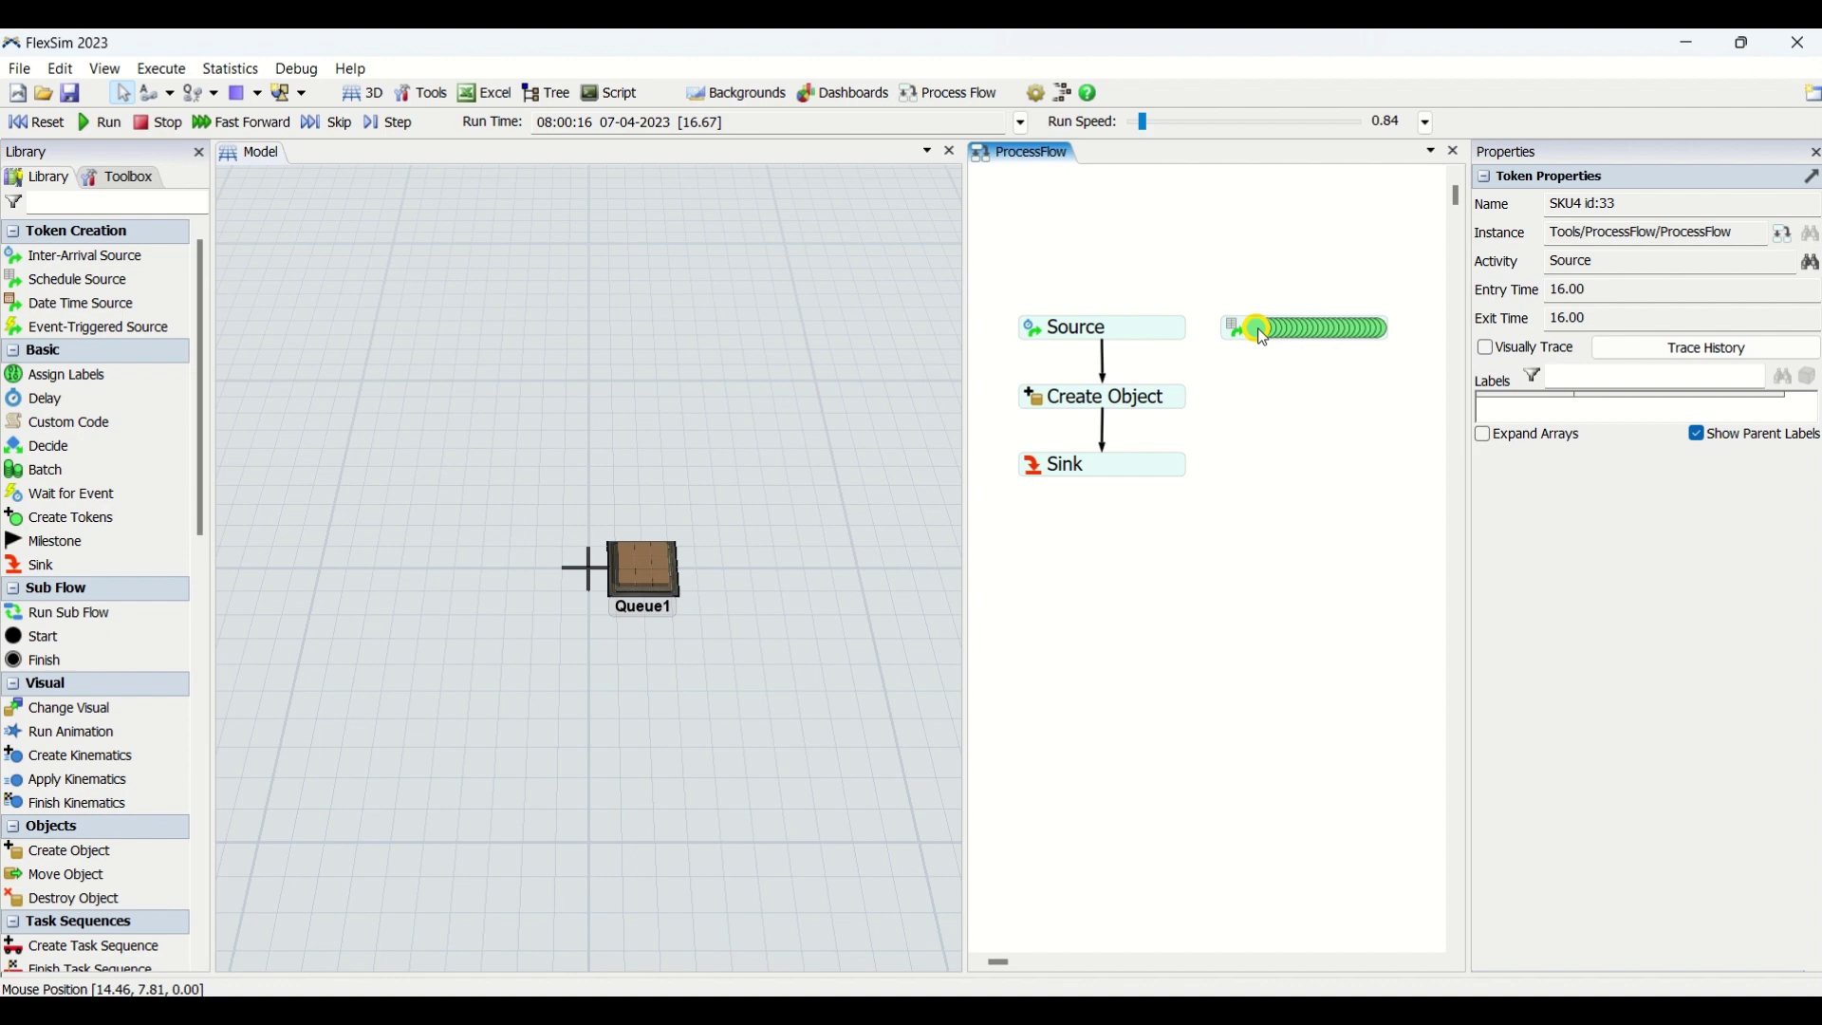
left_click(1266, 418)
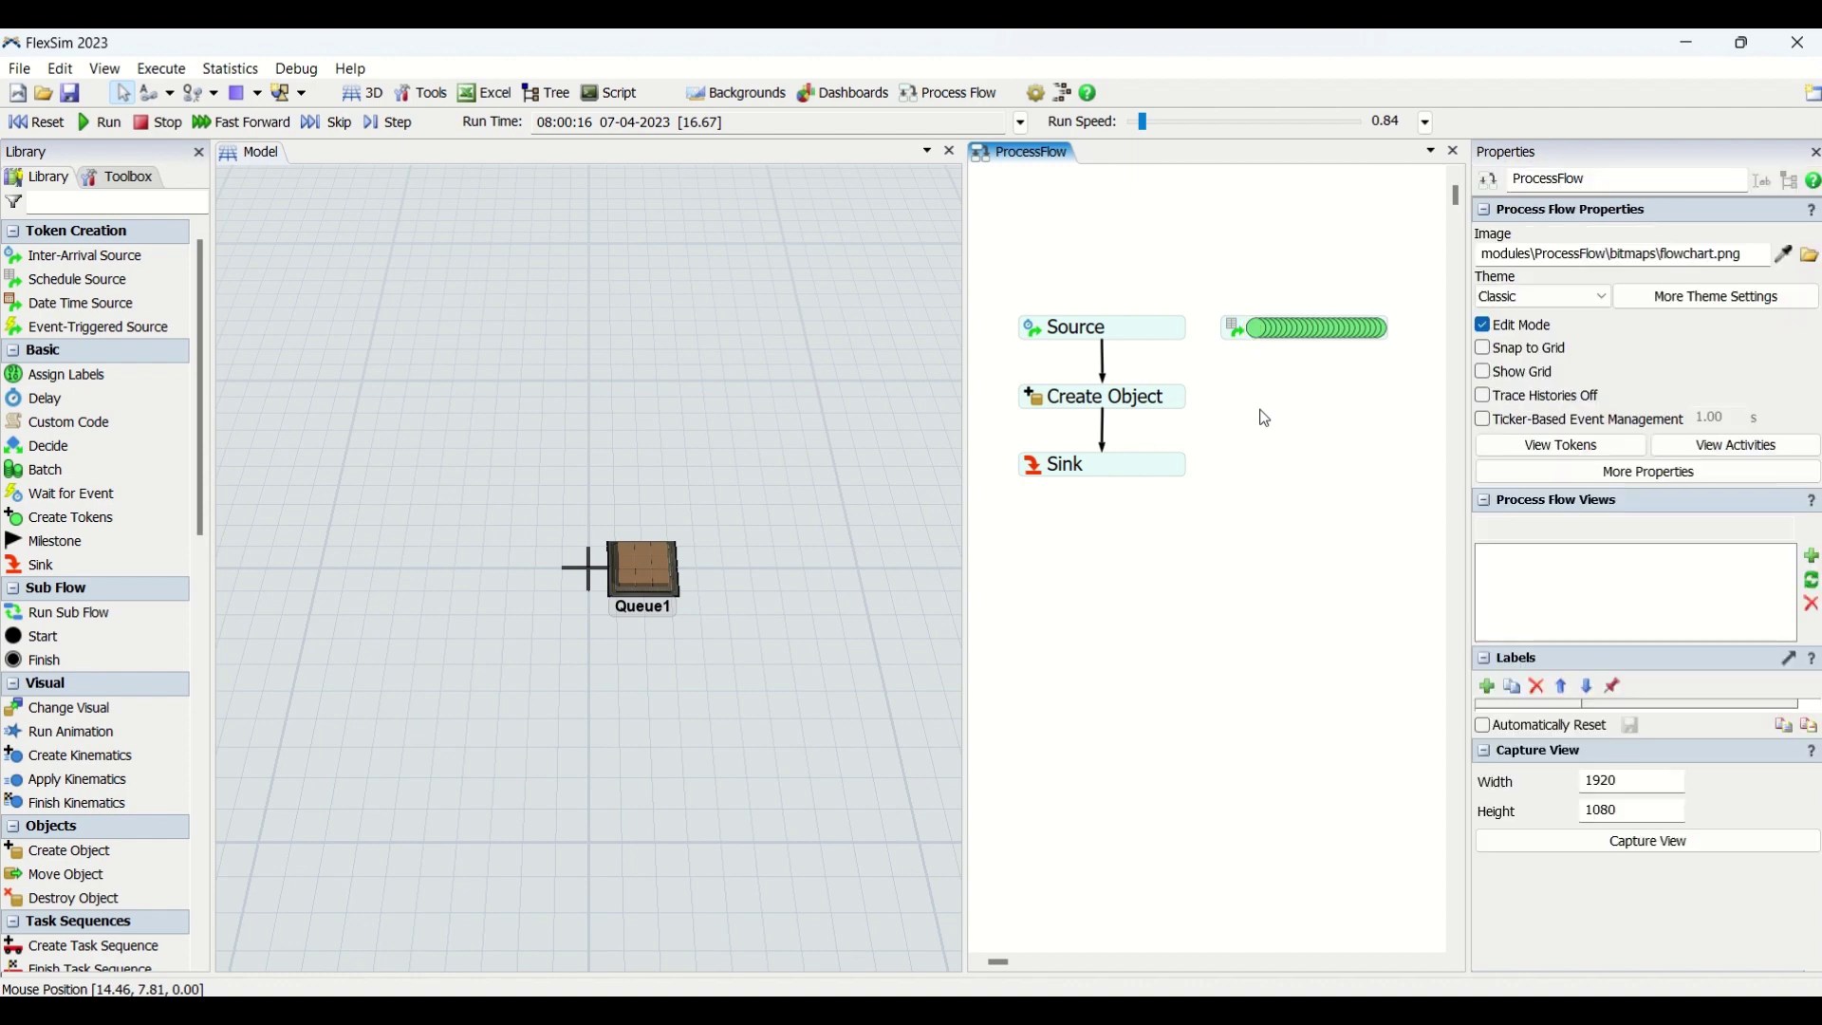
left_click(1147, 327)
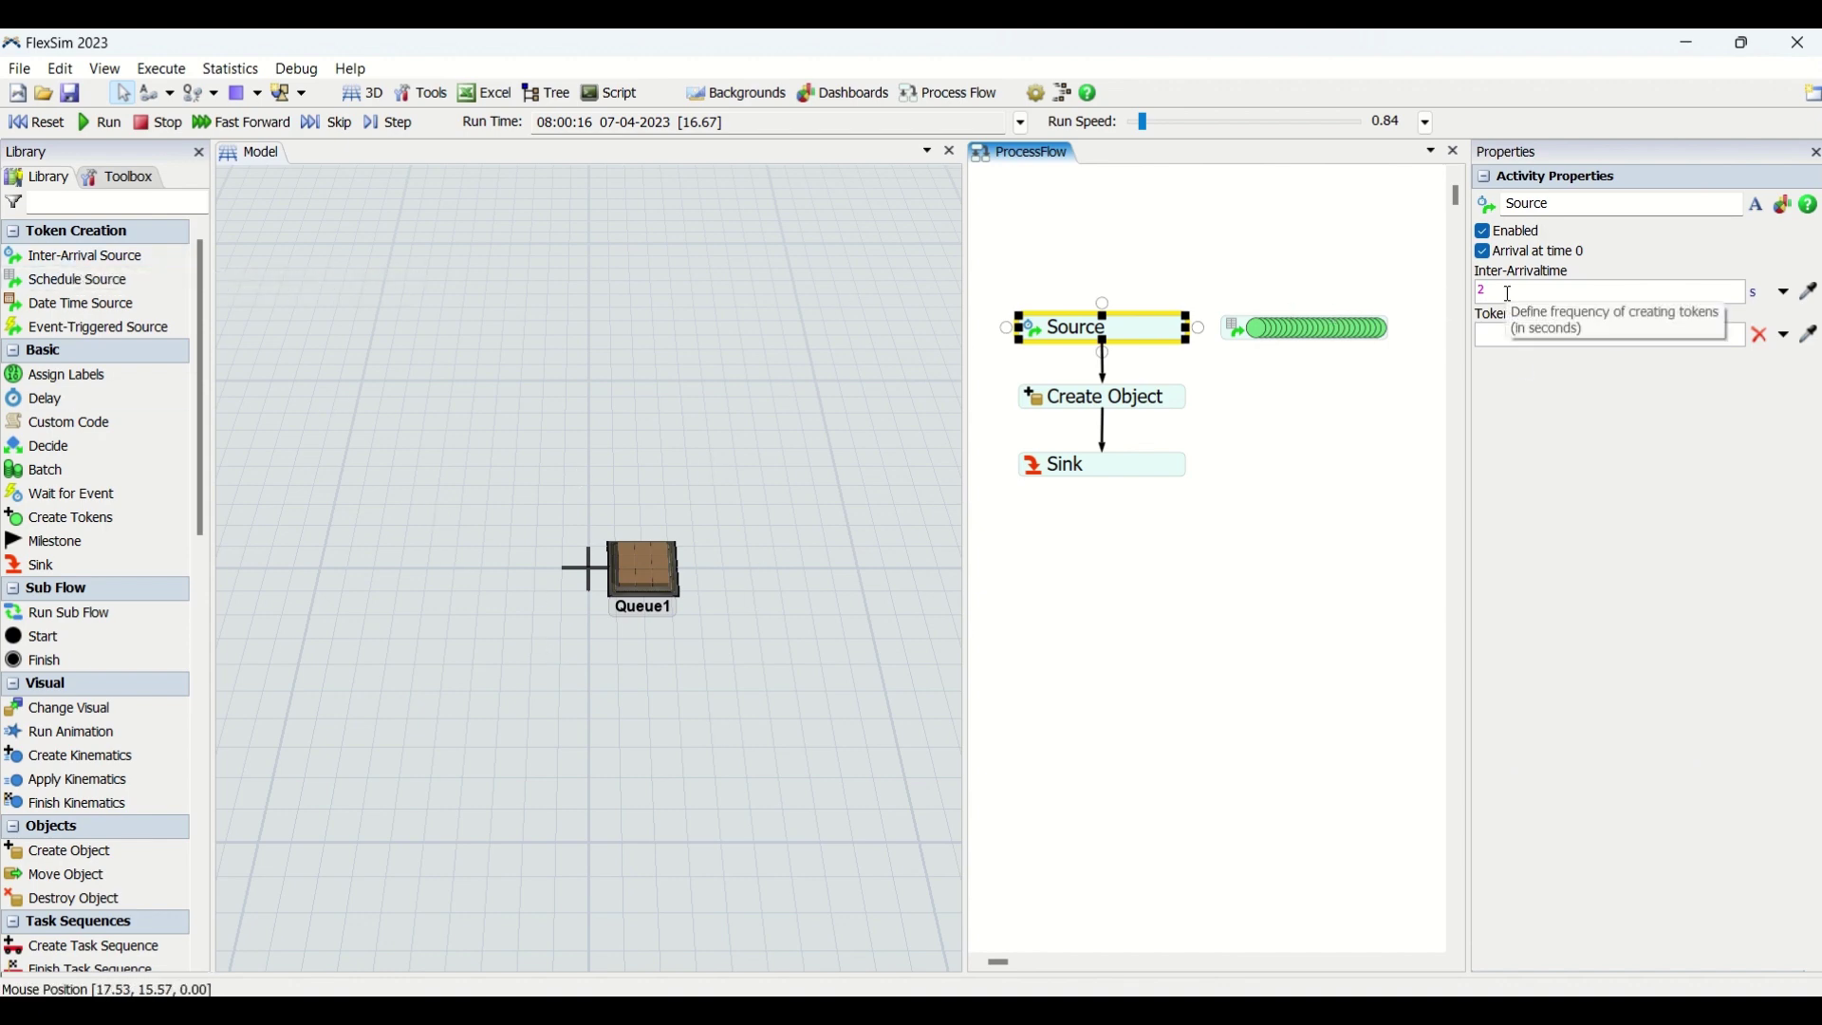
left_click(1303, 424)
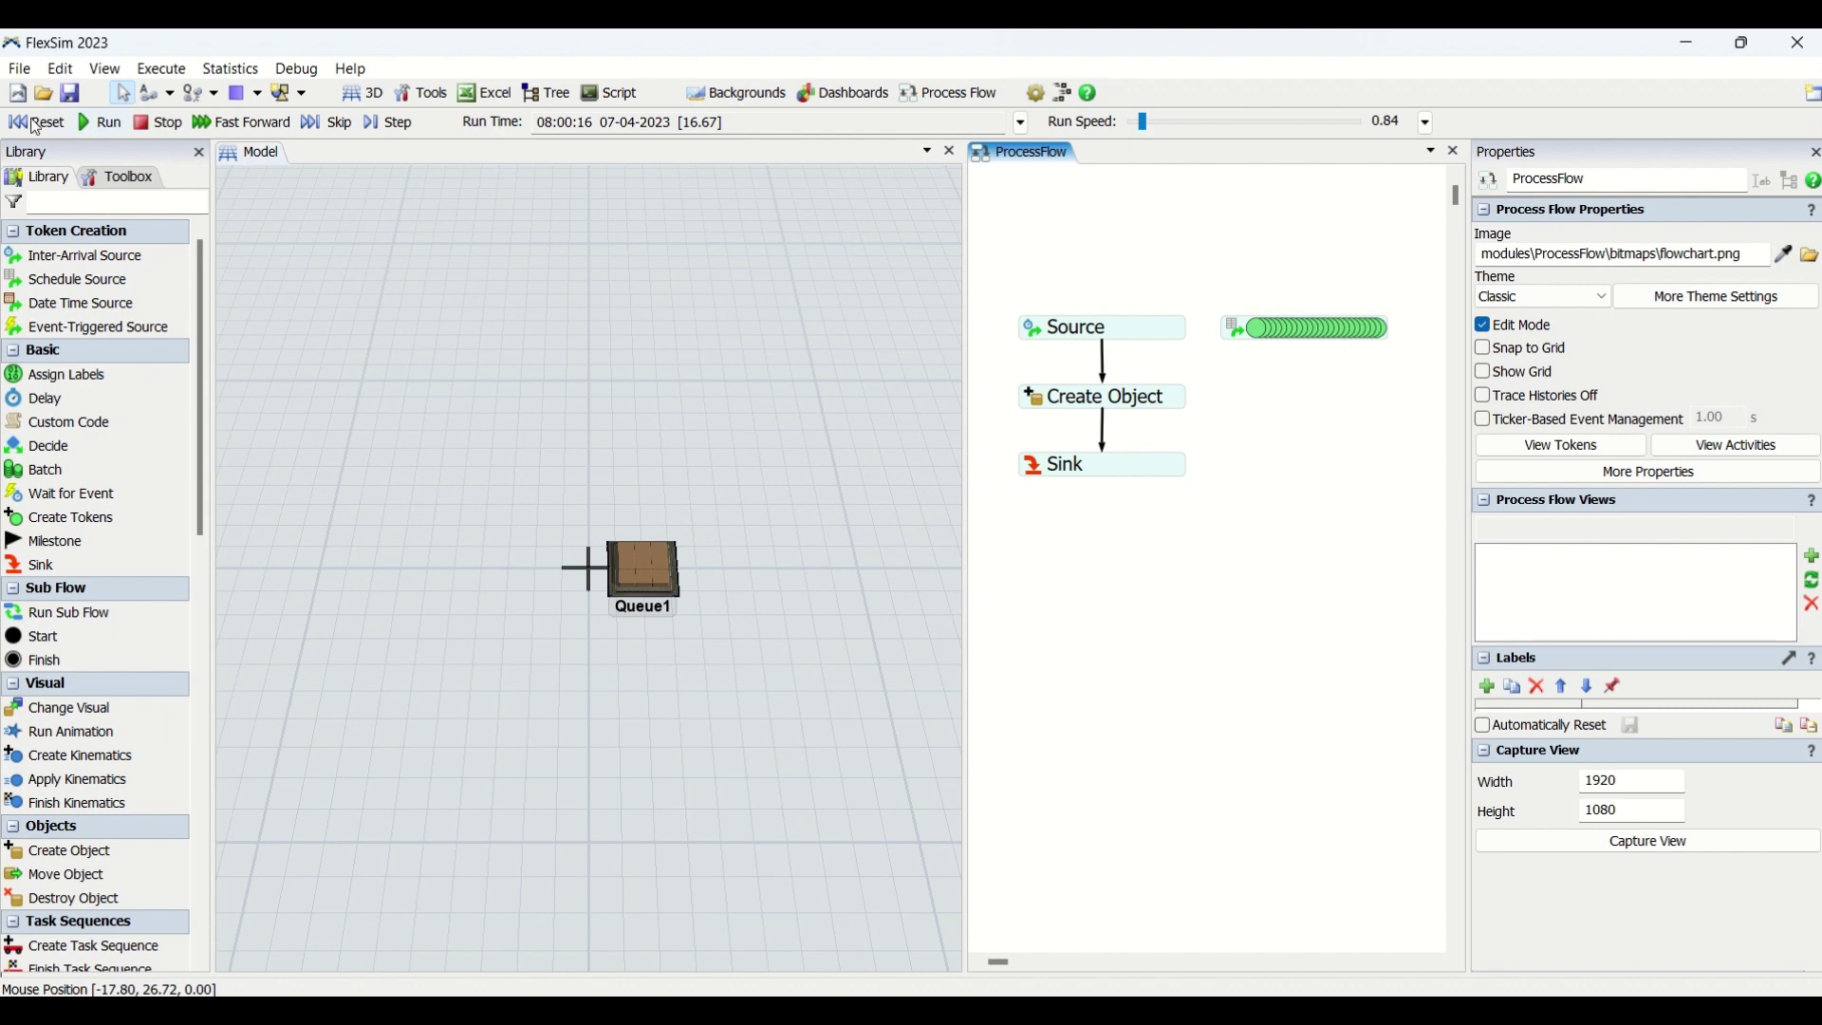
Reset the model and replace the Inter-Arrival Source's connection to Create Object with one from the Schedule Source
left_click(35, 122)
left_click(1277, 327)
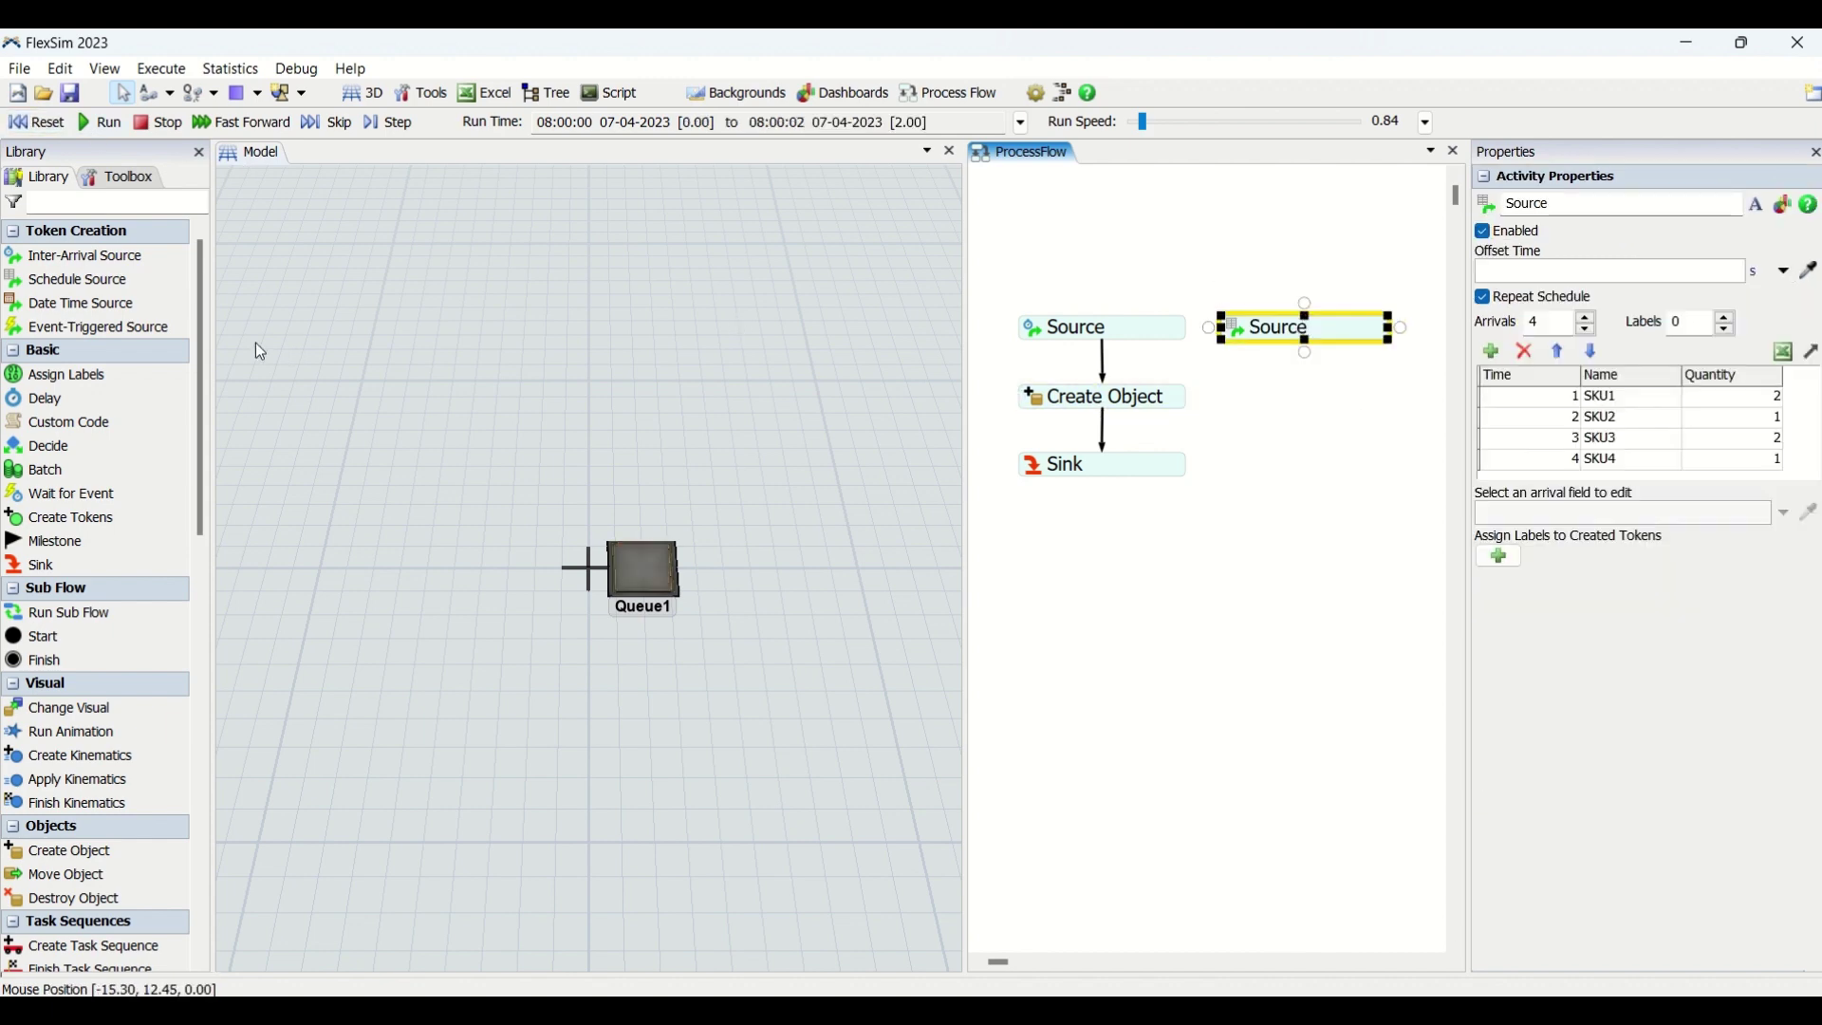
left_click(1106, 365)
key("Delete")
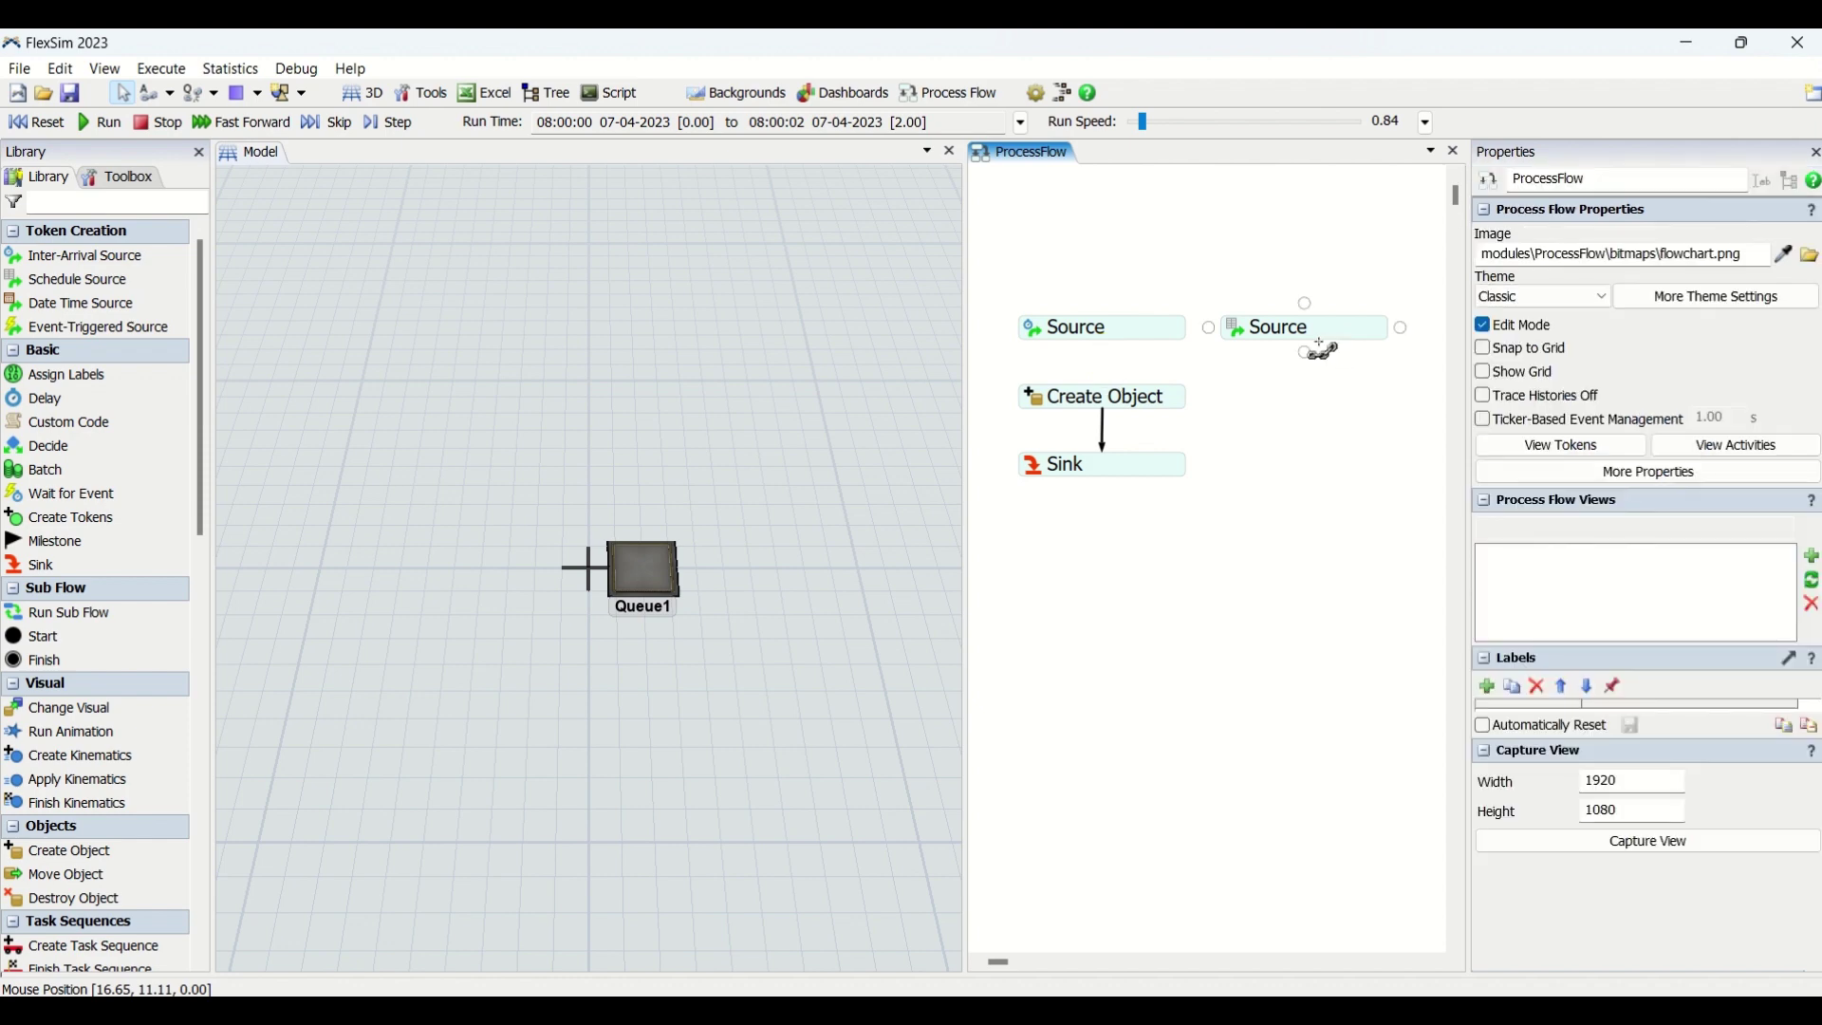
left_click_drag(1319, 344, 1122, 406)
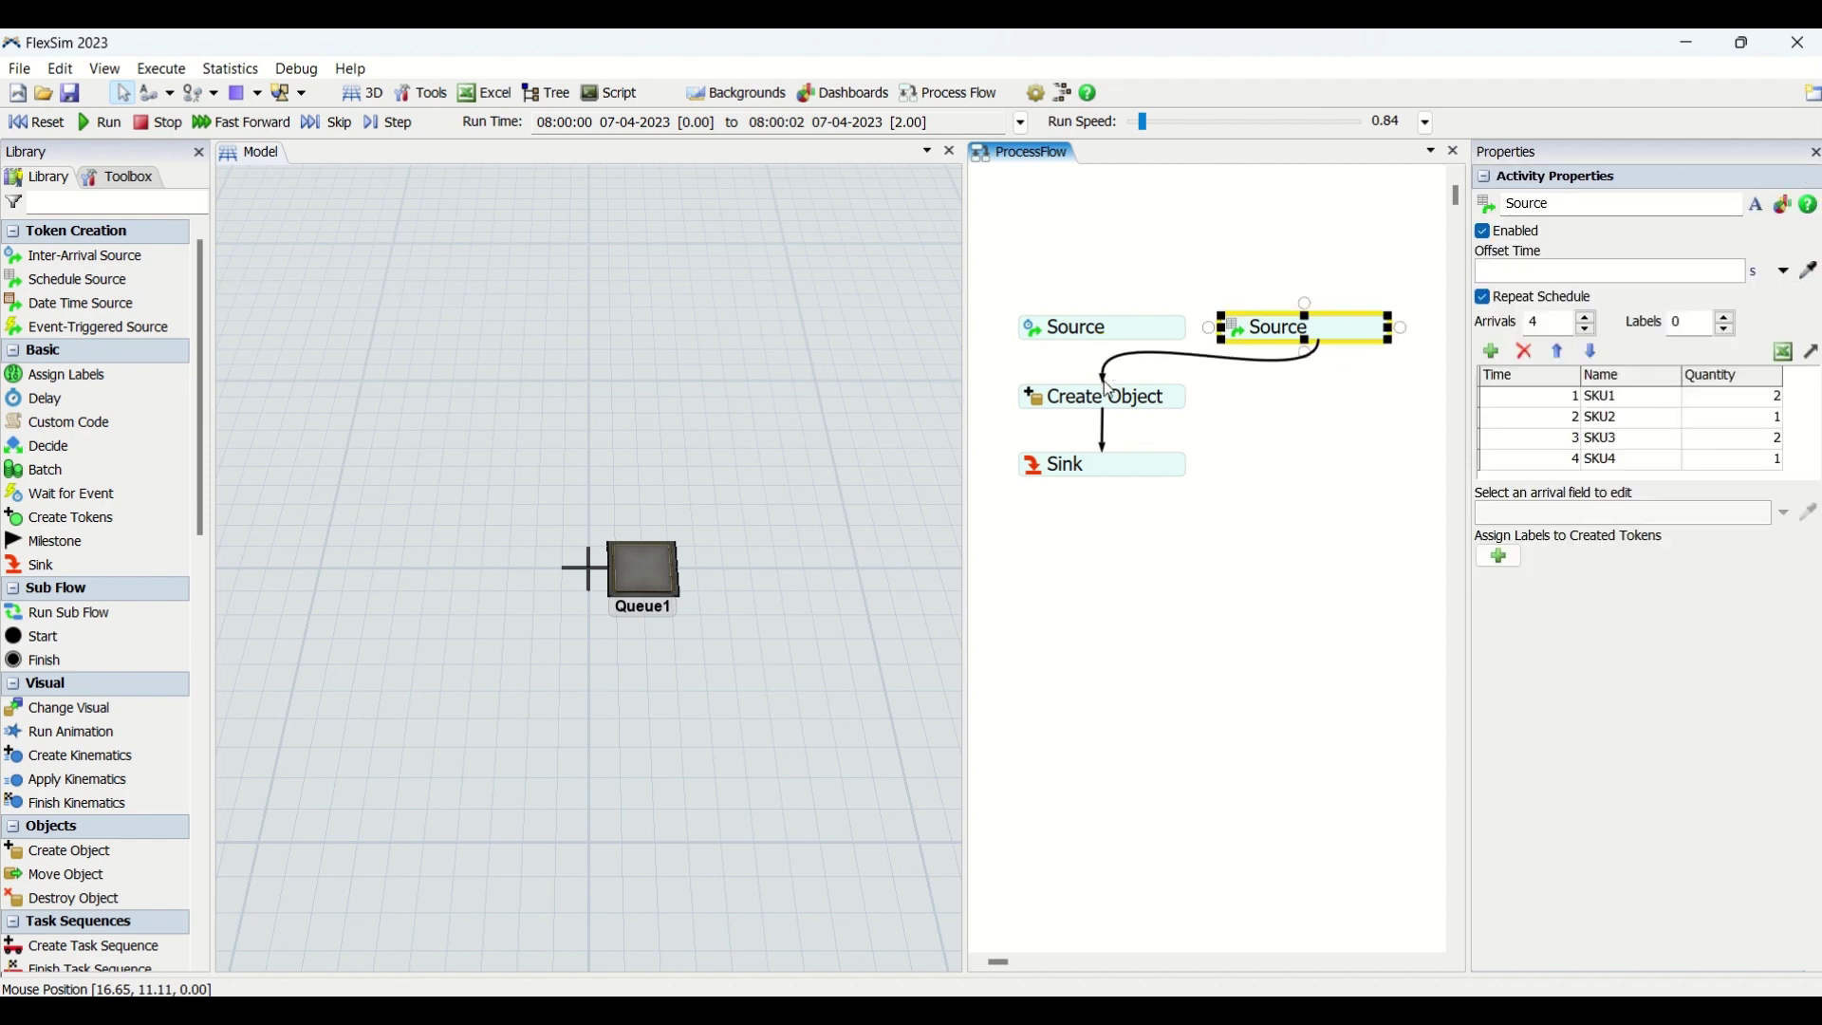
left_click(1123, 403)
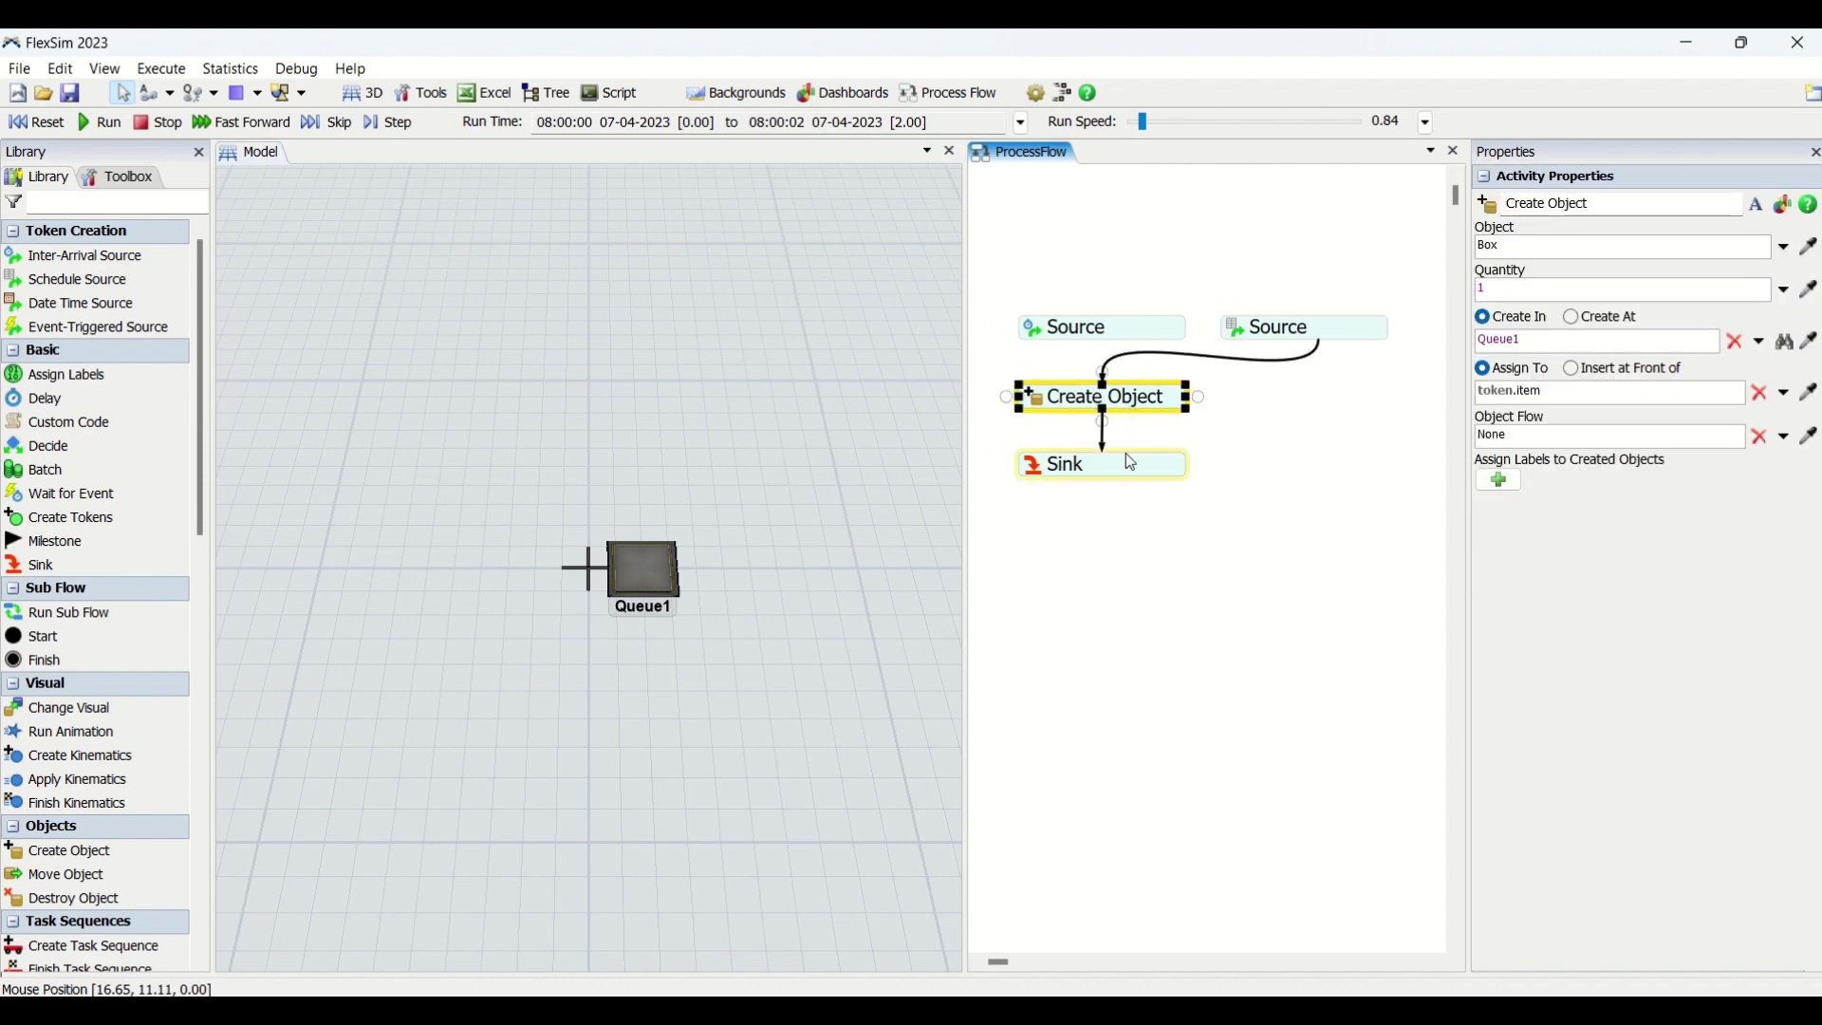
left_click(1125, 465)
left_click(1151, 395)
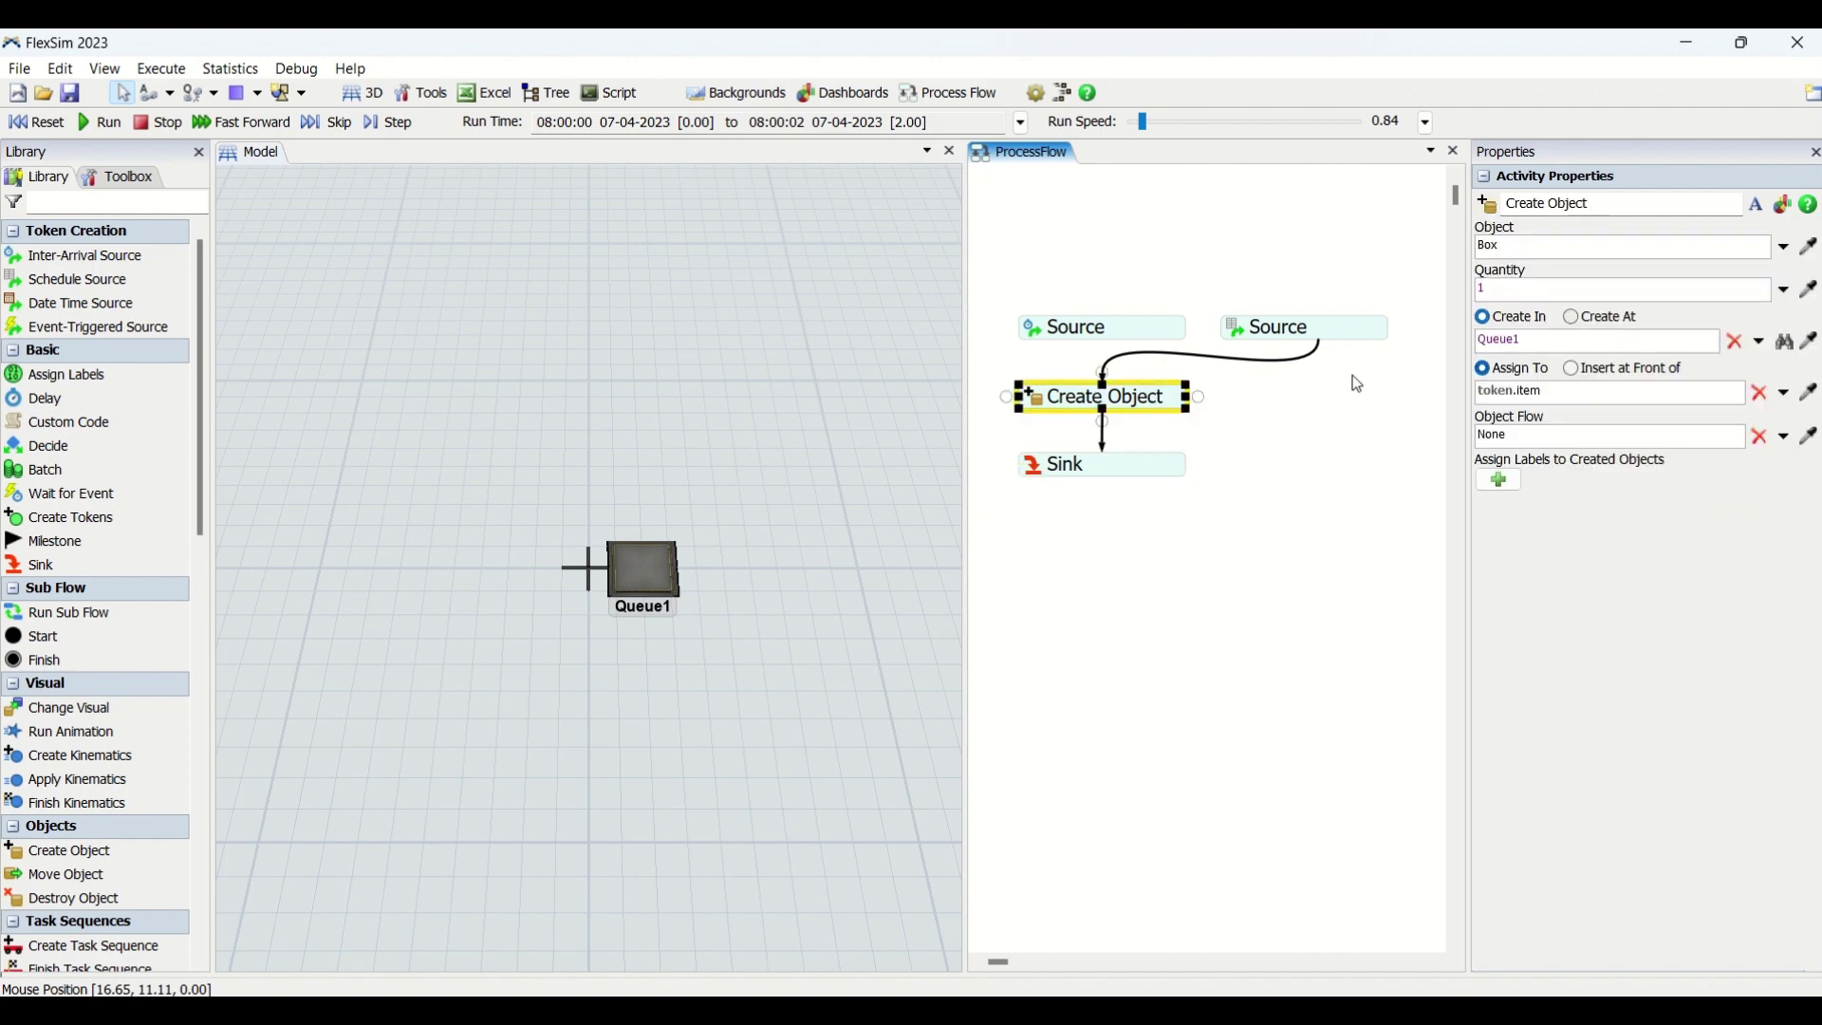
Set the Schedule Source's offset time to 0 seconds
left_click(1326, 343)
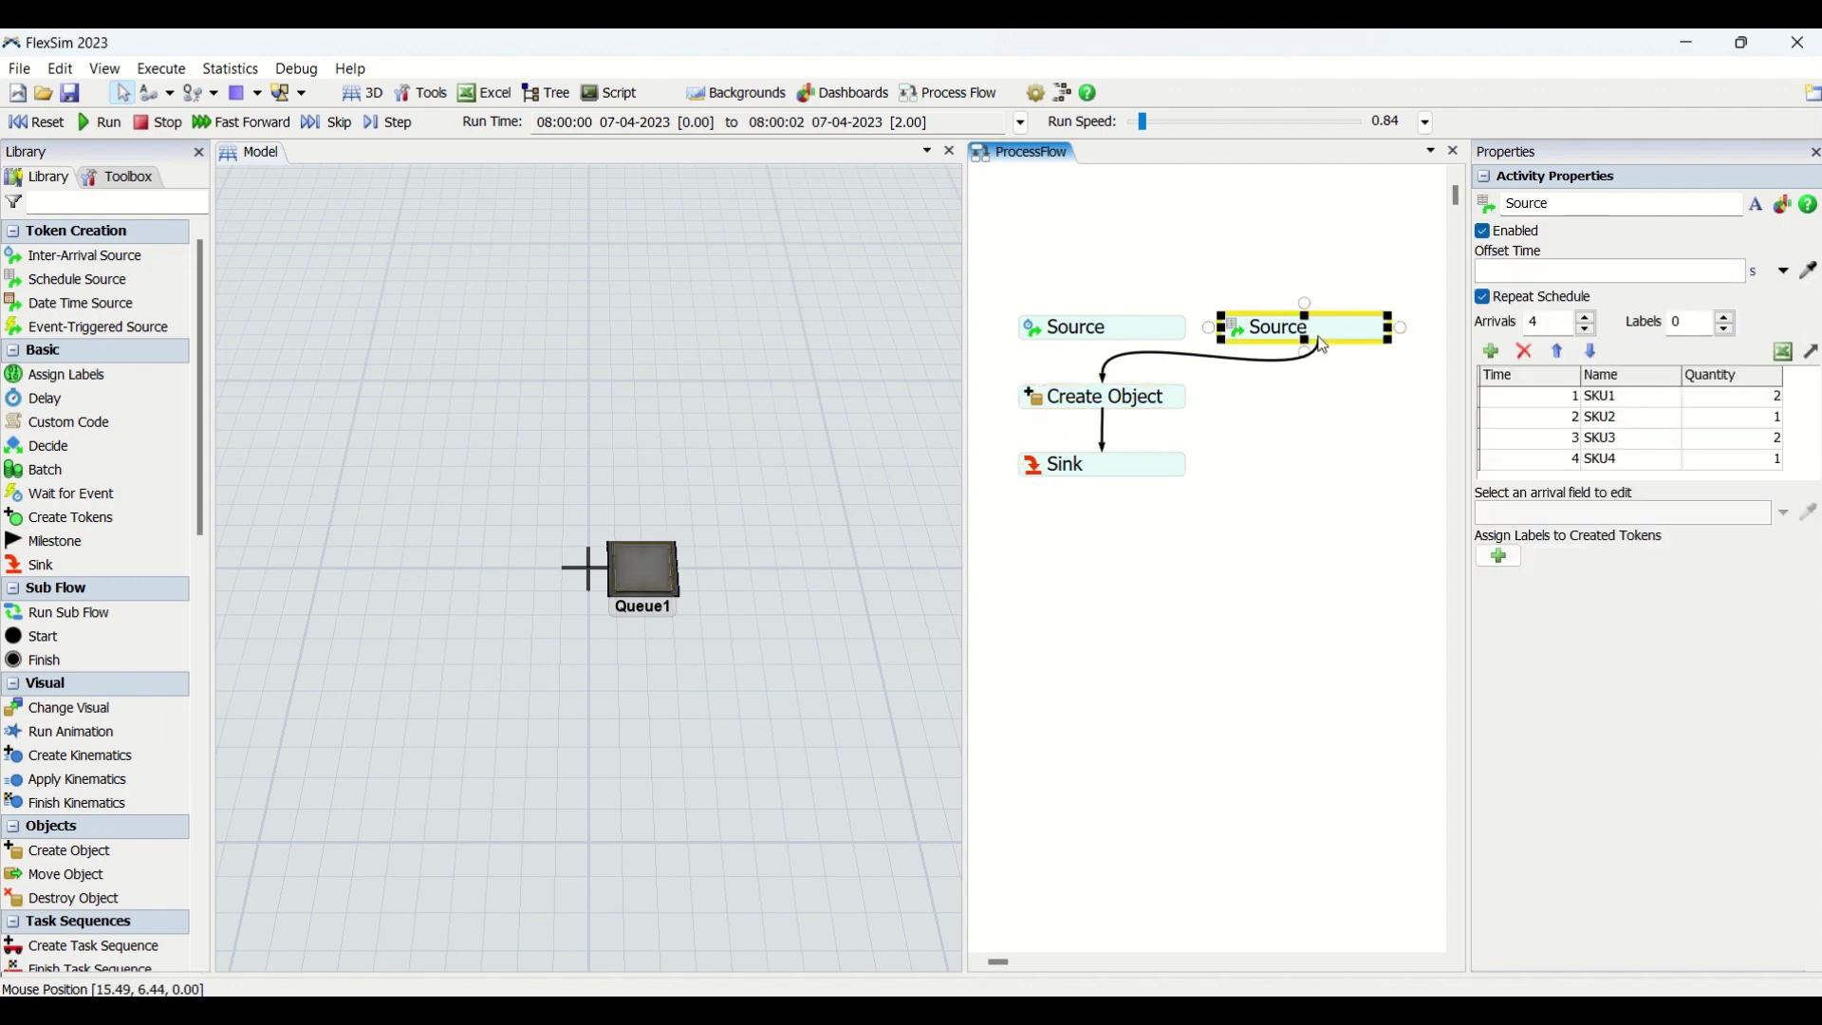
left_click(1552, 273)
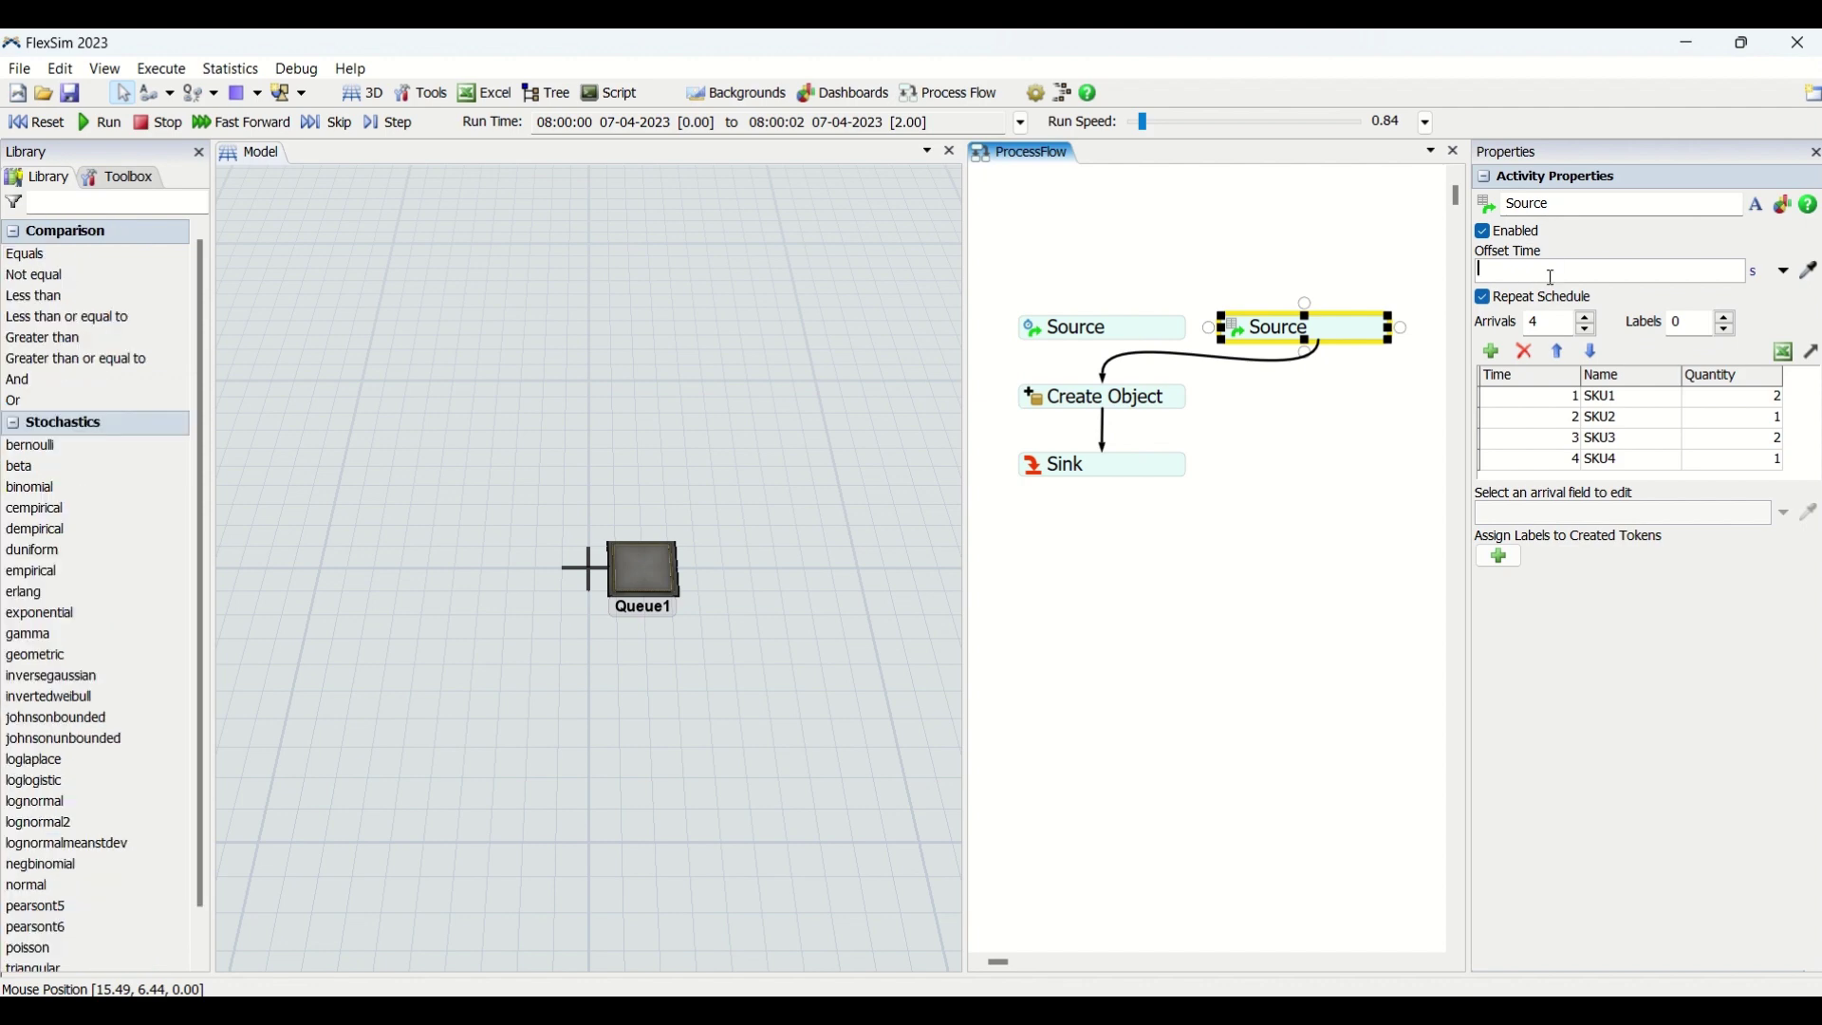
type("0")
left_click(1330, 524)
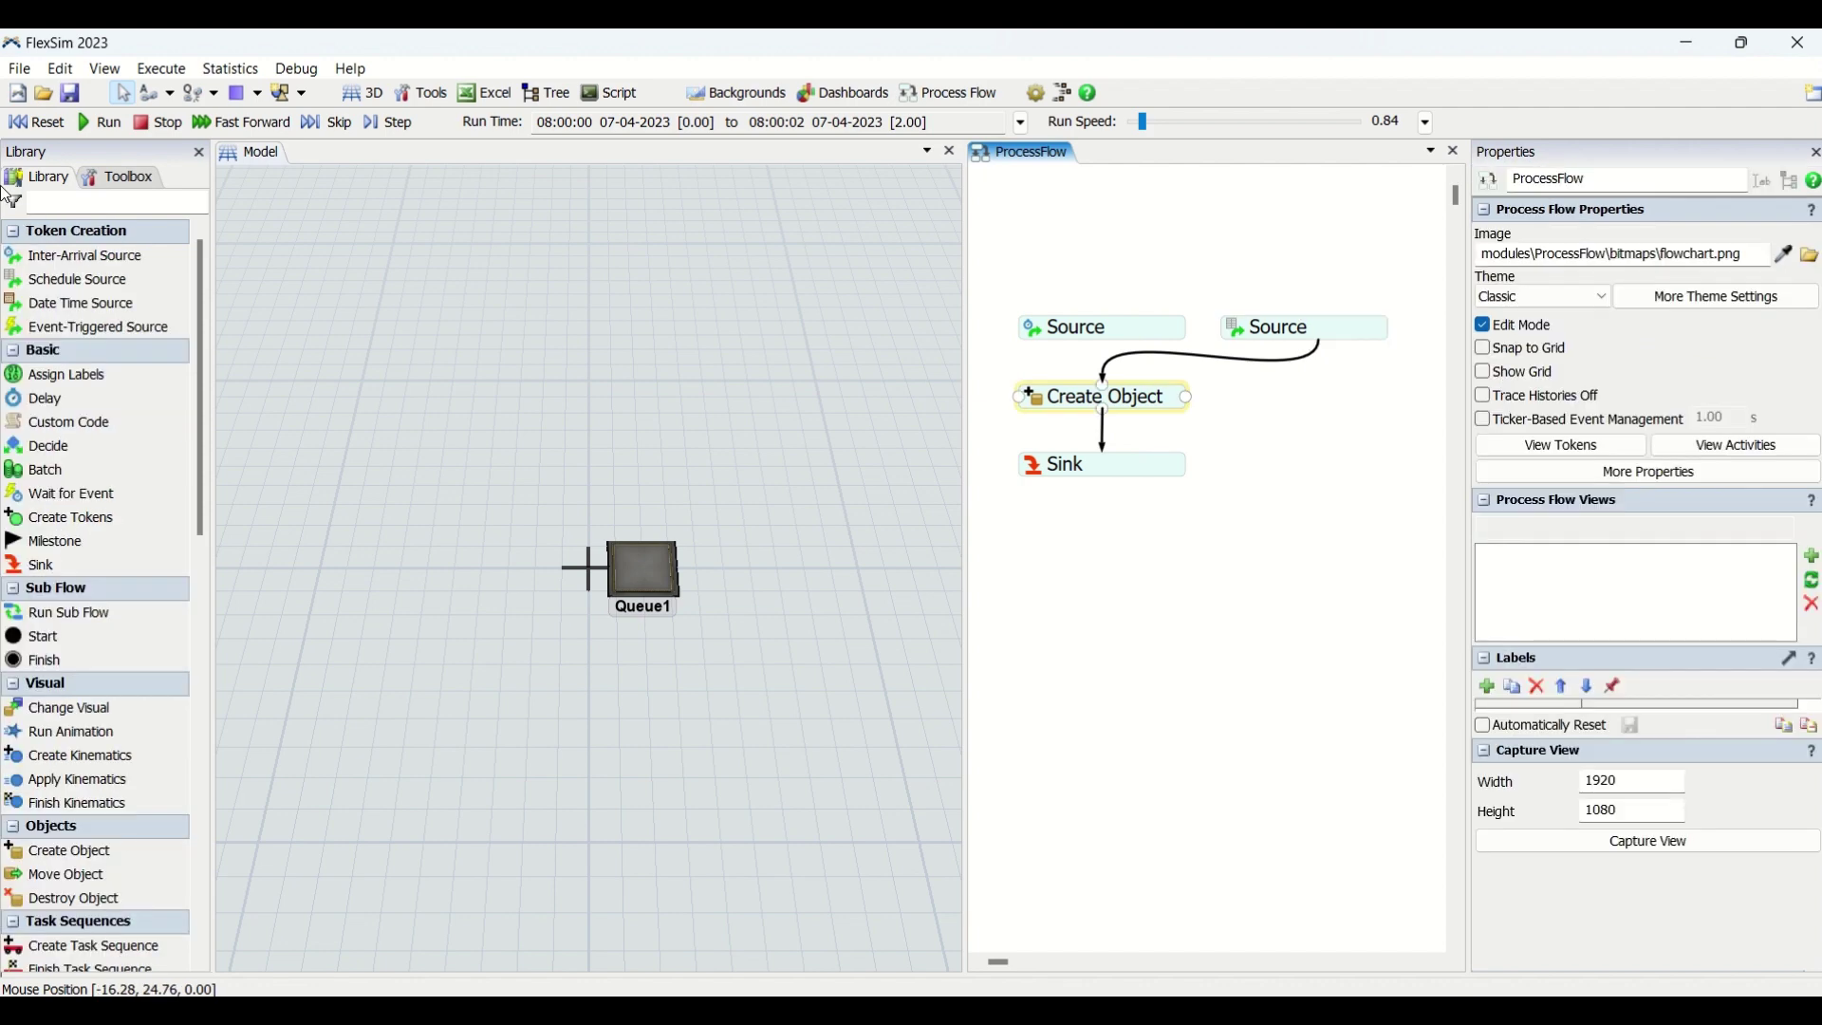
Set the model's stop time to 2.1 seconds
left_click(1021, 123)
left_click_drag(1089, 325, 1037, 332)
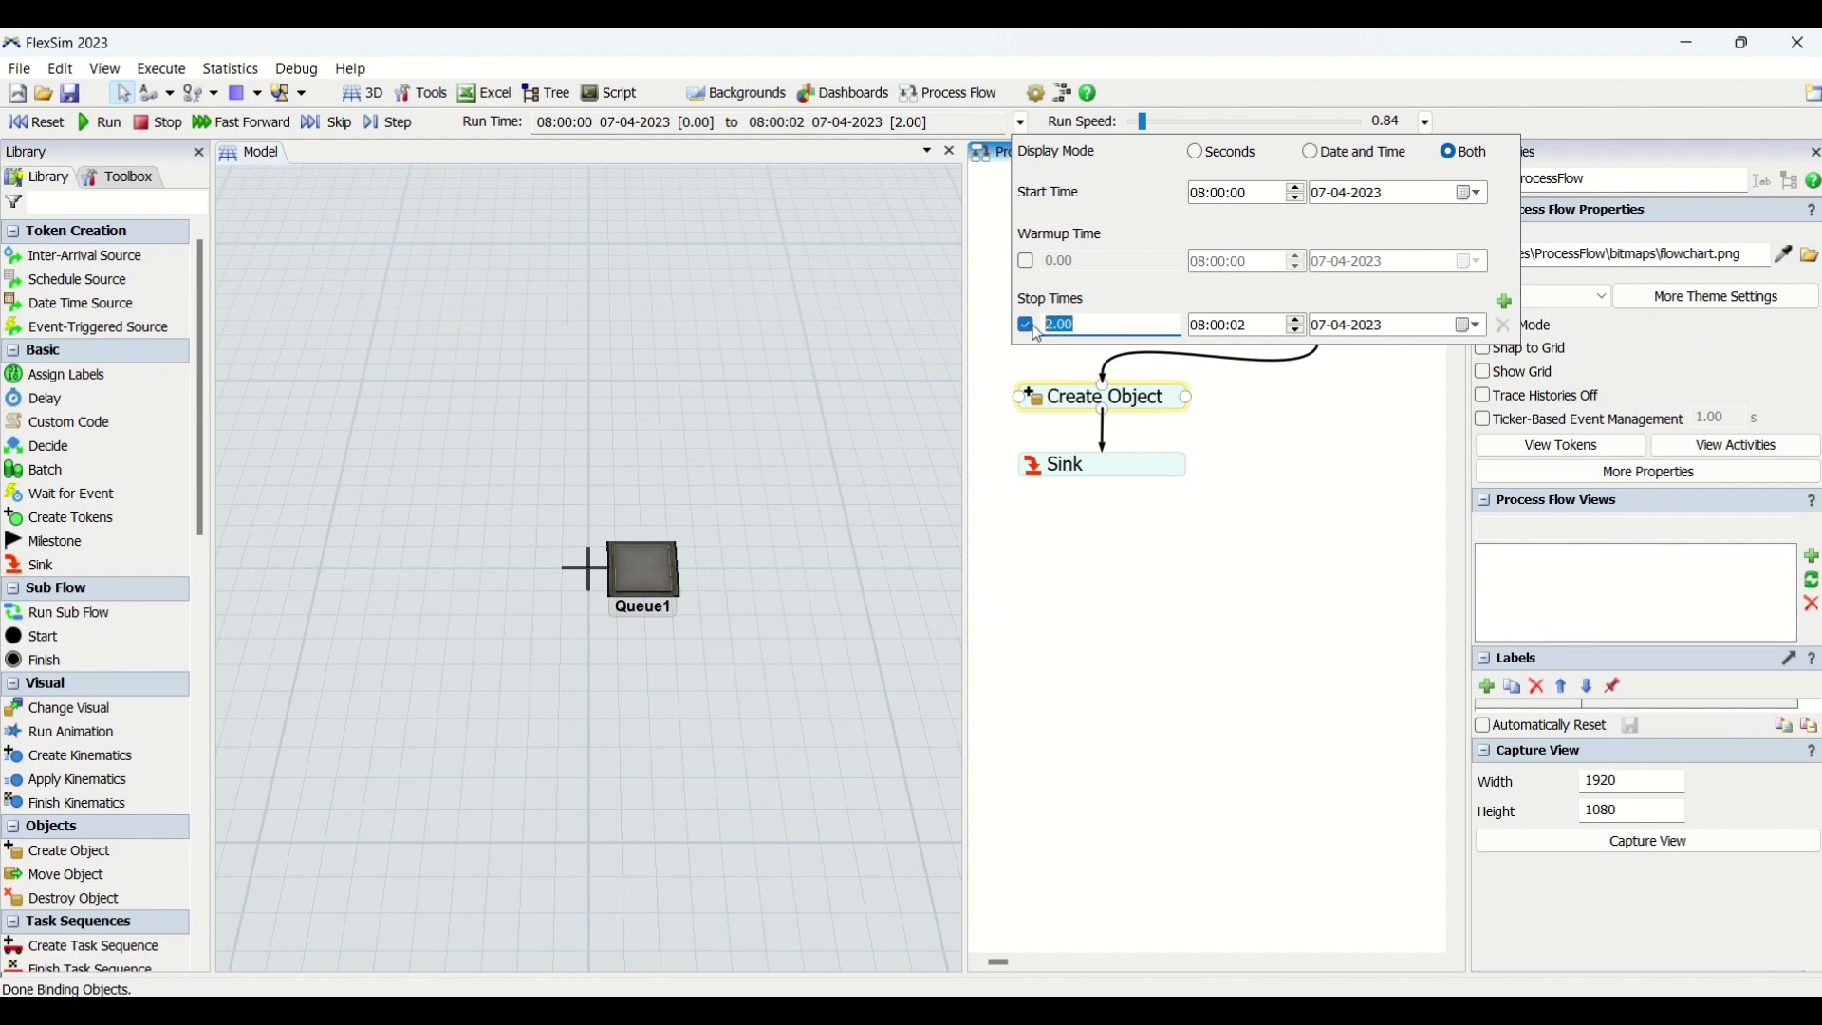
type("2.")
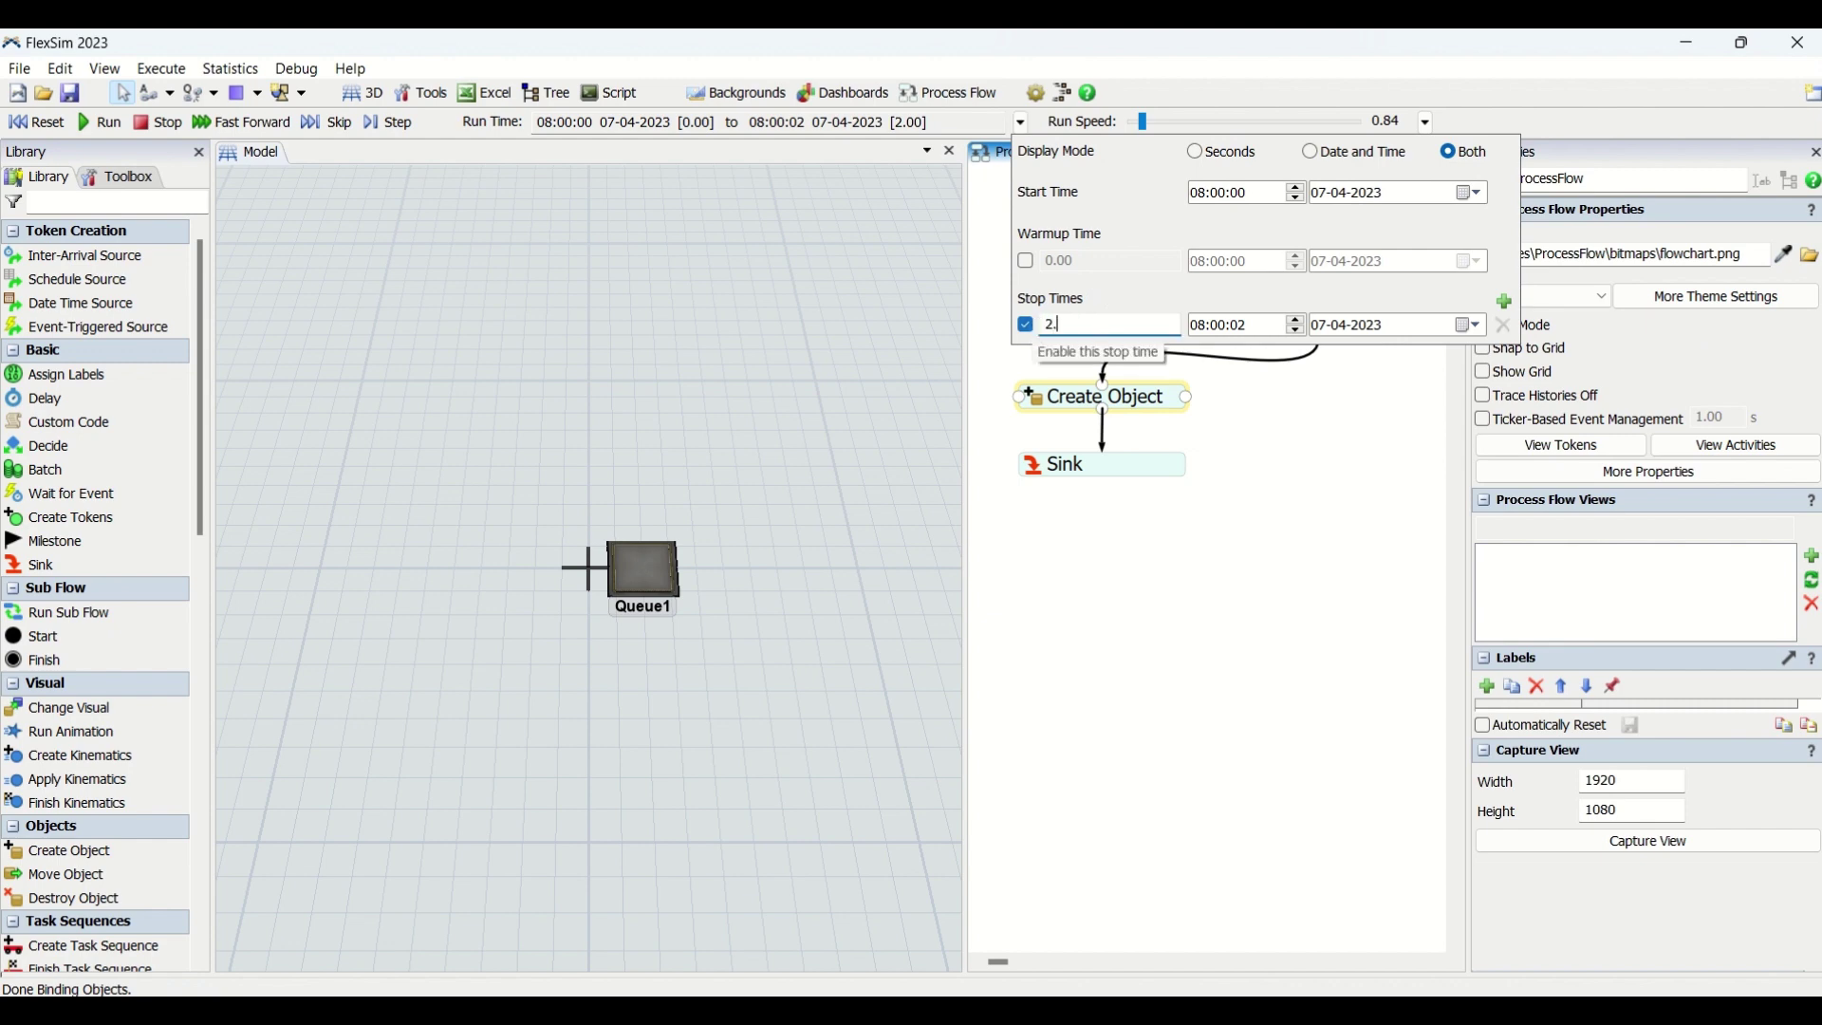
type("1")
key("Return")
Run the model to its stop time with the run speed raised to 4.25 and check the Schedule Source's offset time
left_click(1277, 327)
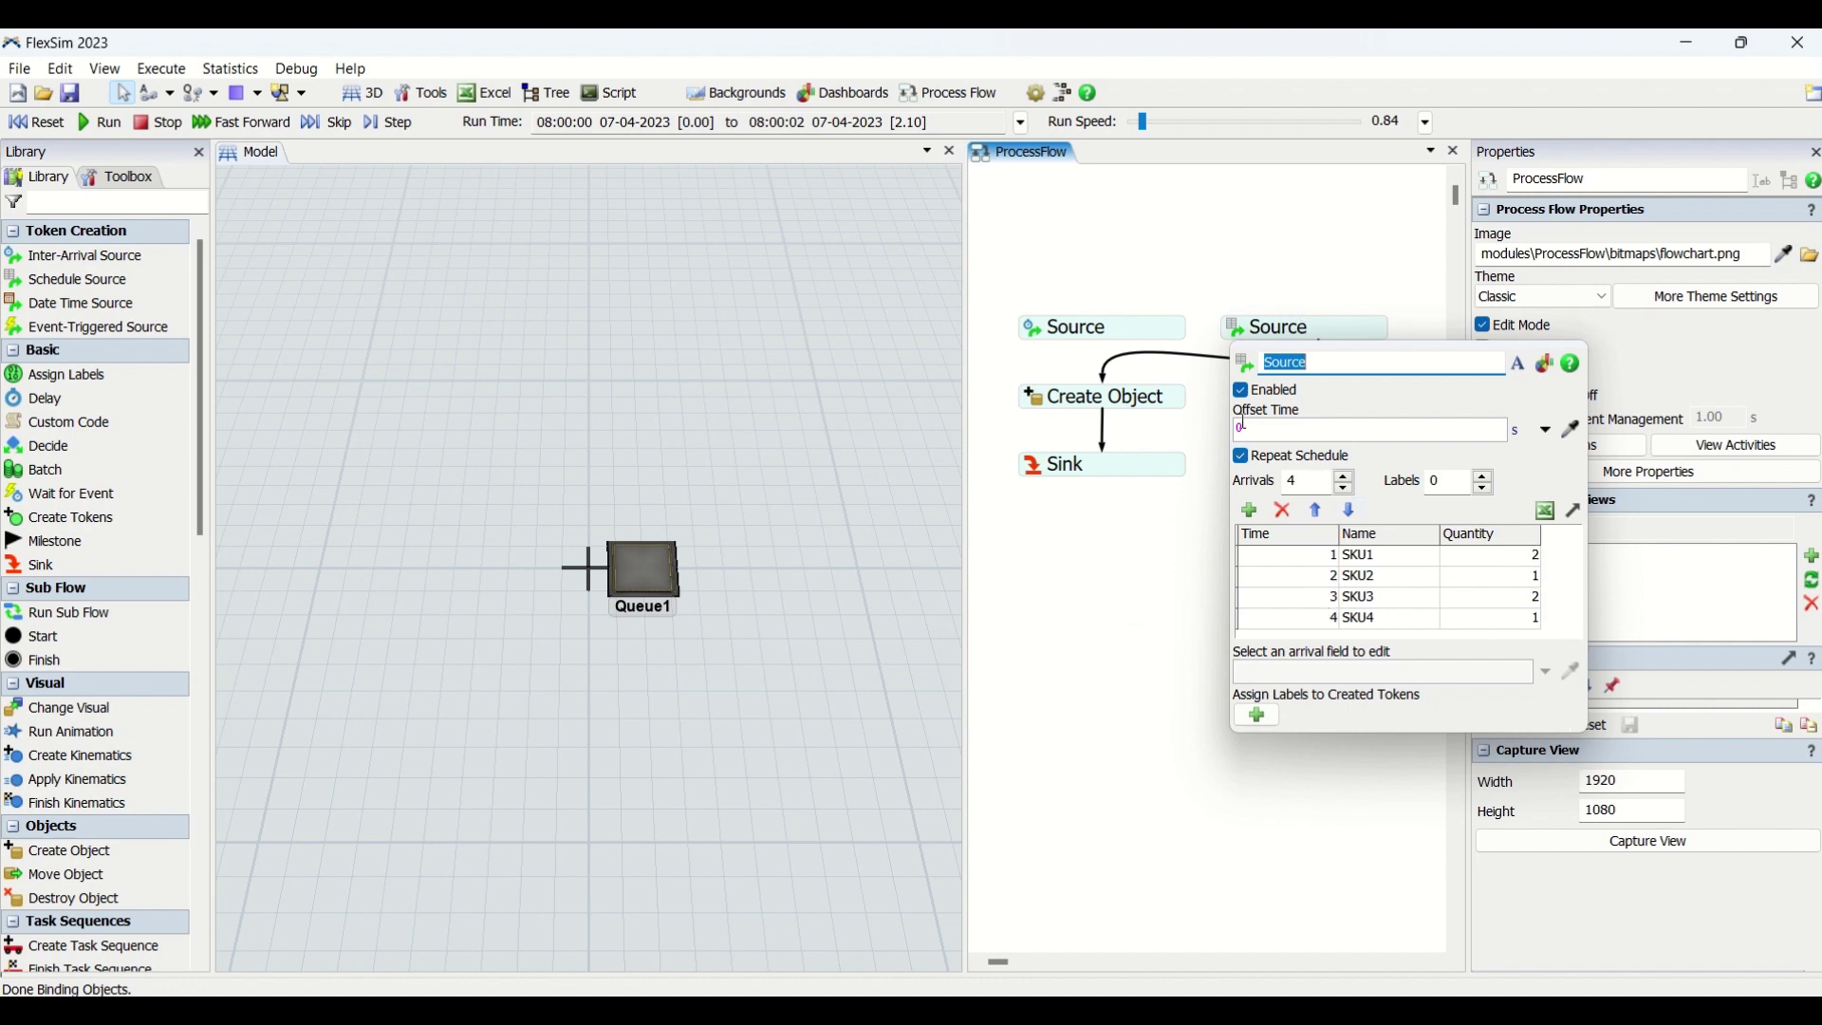
key("space")
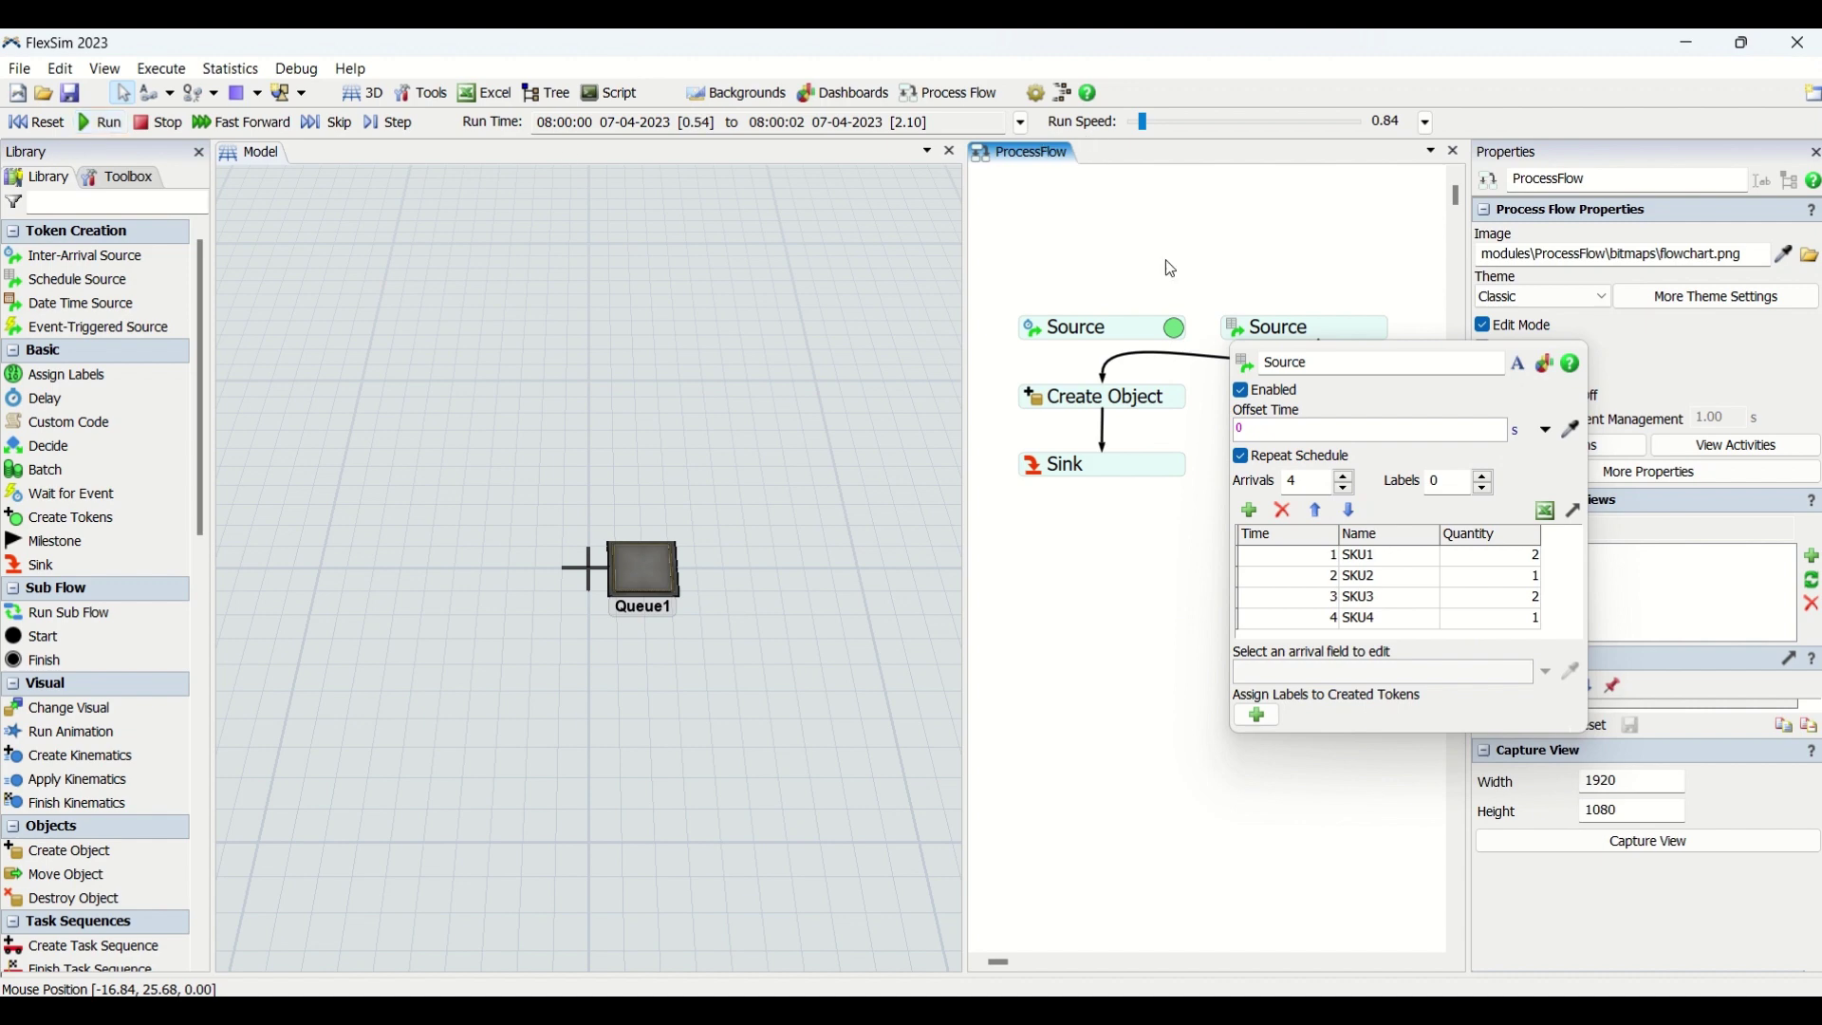
left_click_drag(1144, 121, 1147, 124)
left_click(1229, 327)
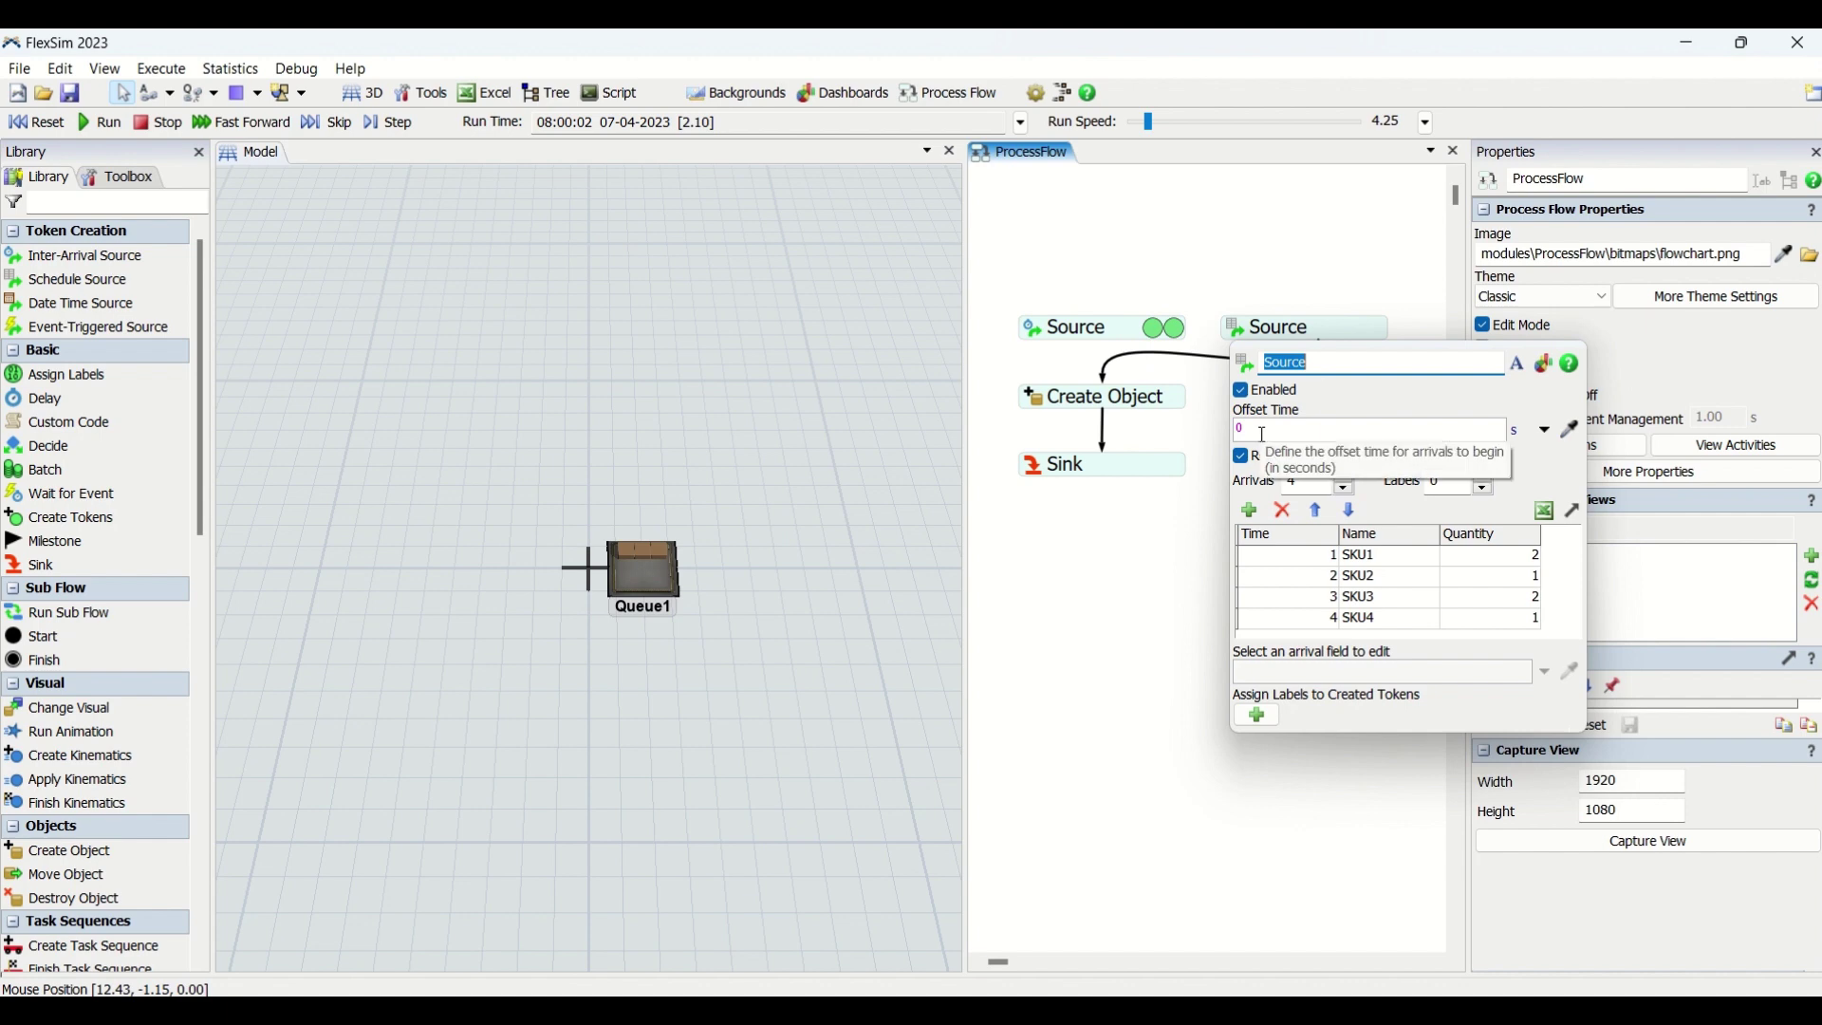
Reset the model and set the Schedule Source's offset time to 5 seconds
left_click(38, 123)
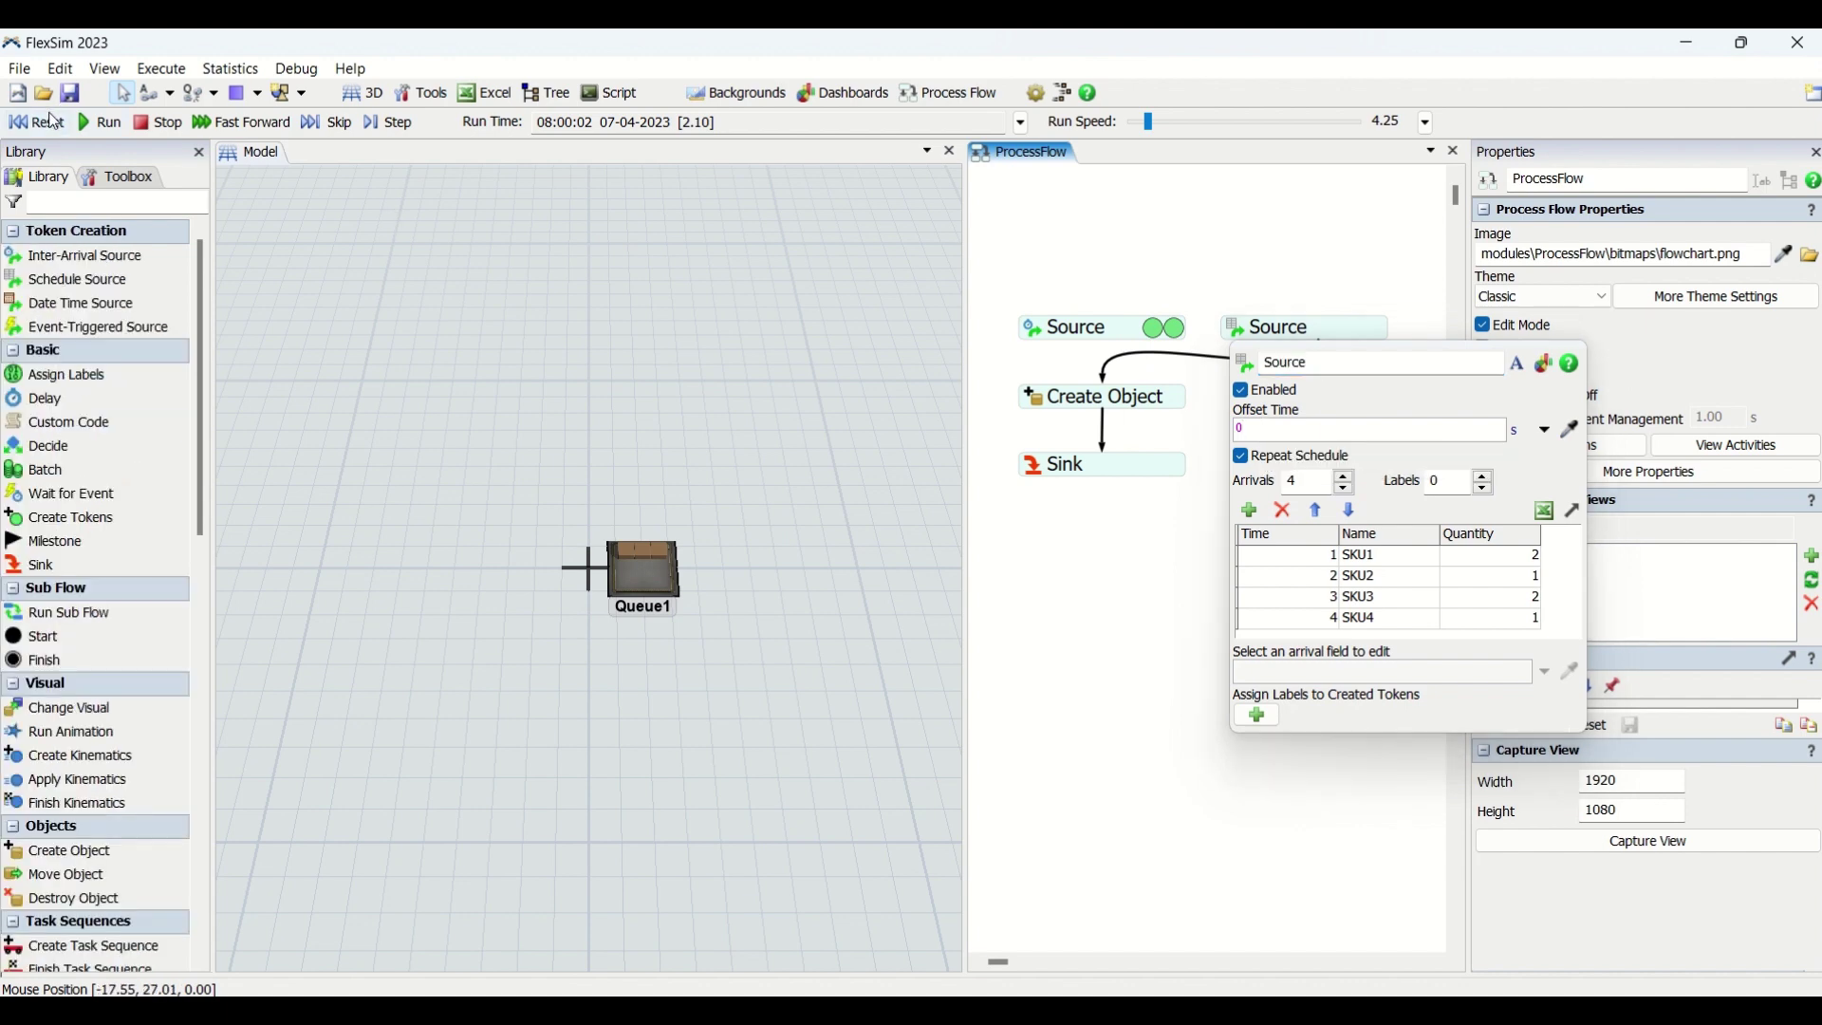
double_click(1287, 431)
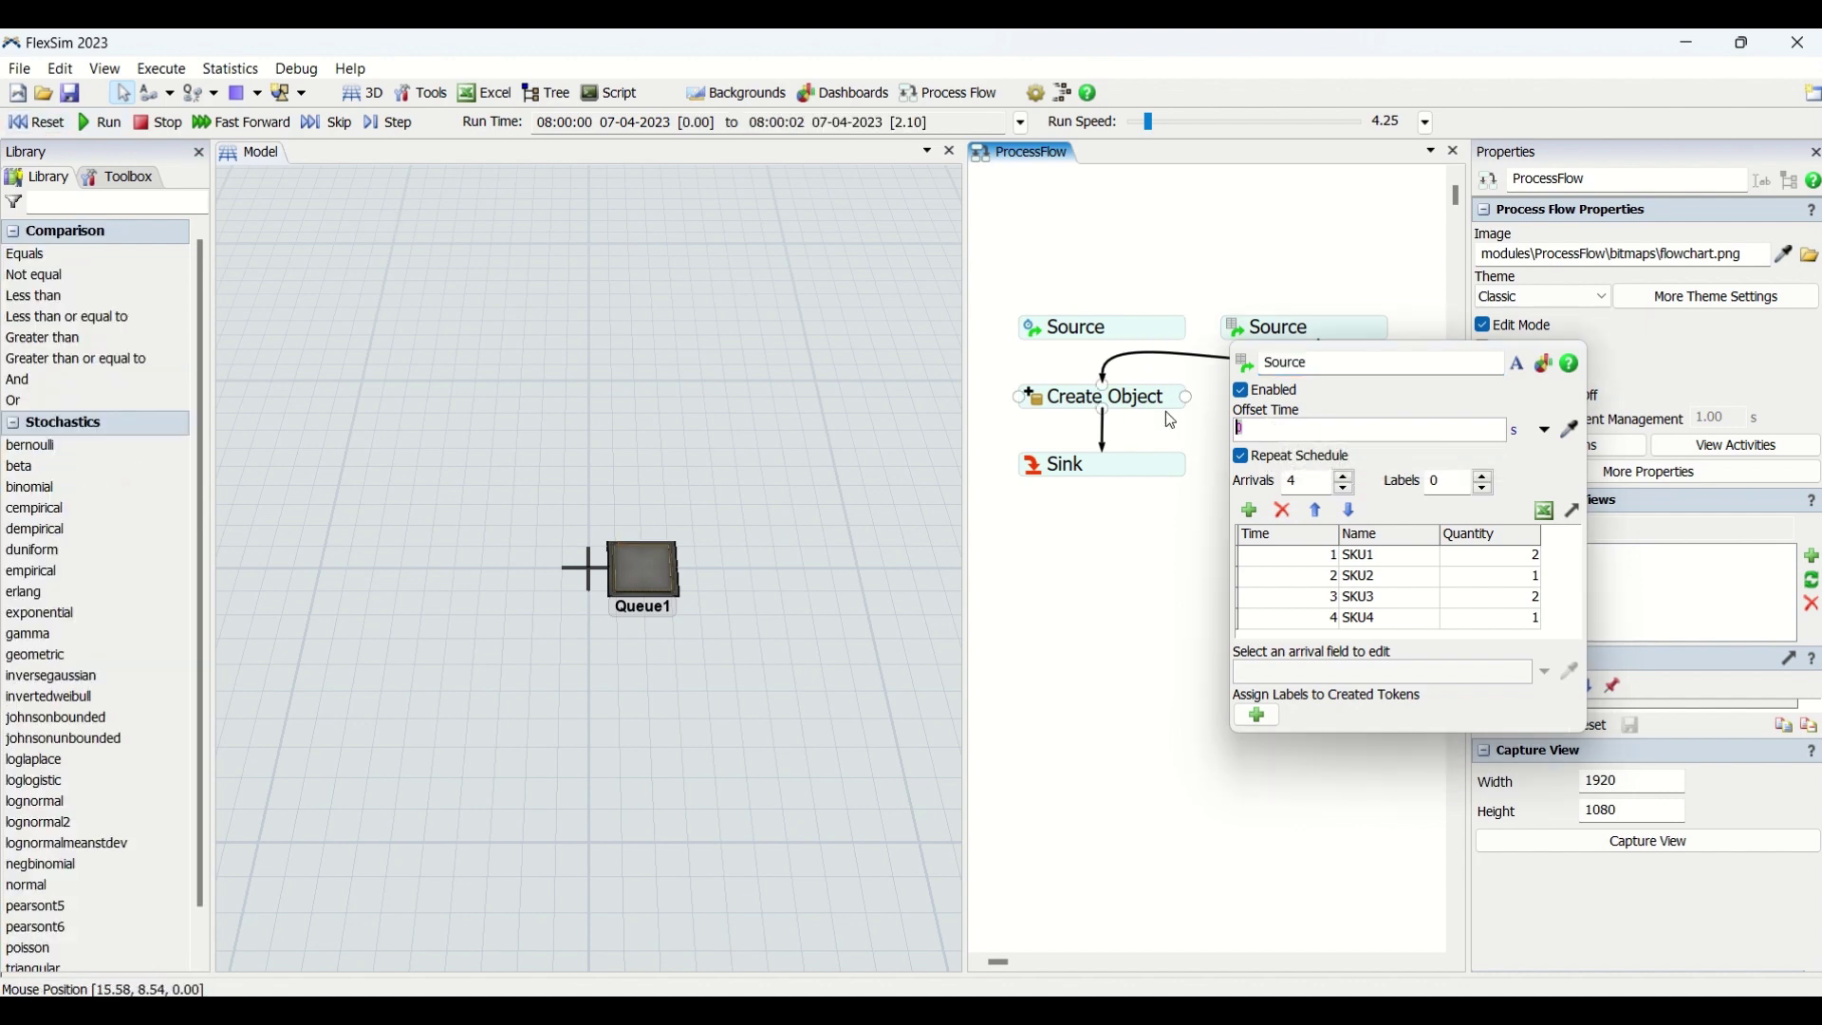
type("5")
left_click(1206, 532)
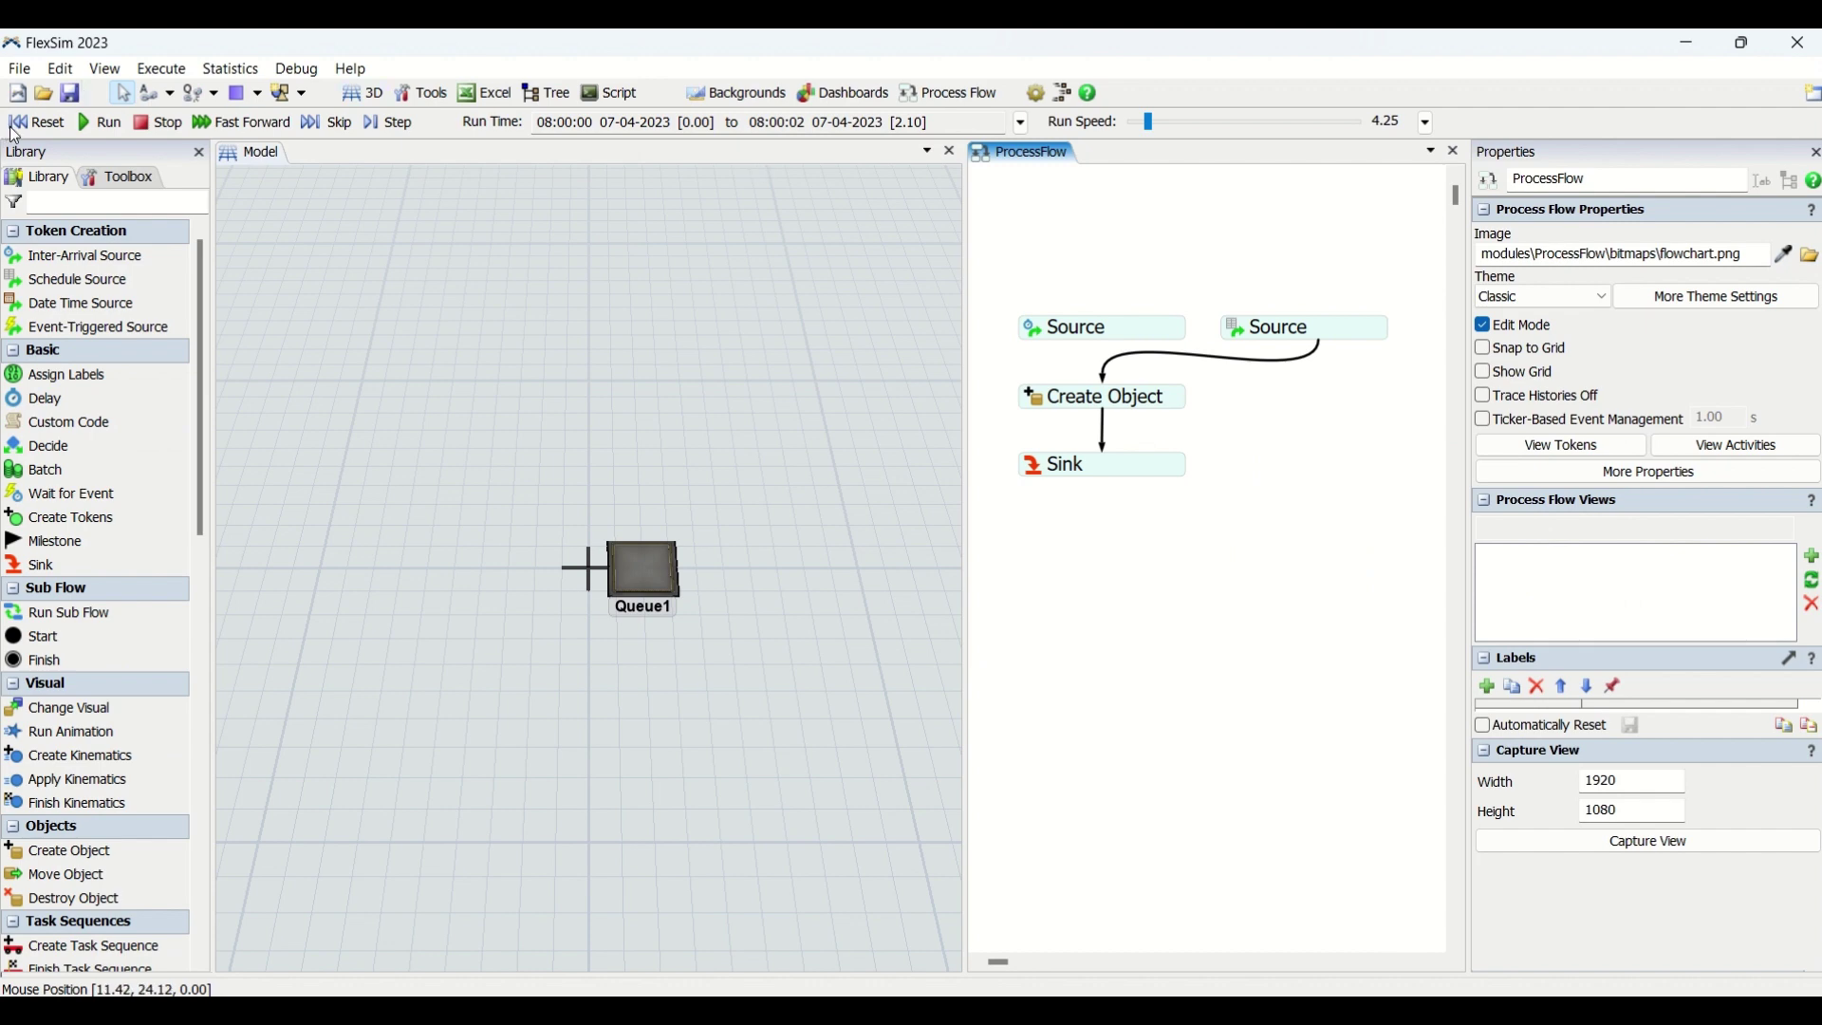
Set the model's stop time to 7.10 seconds
left_click(1021, 122)
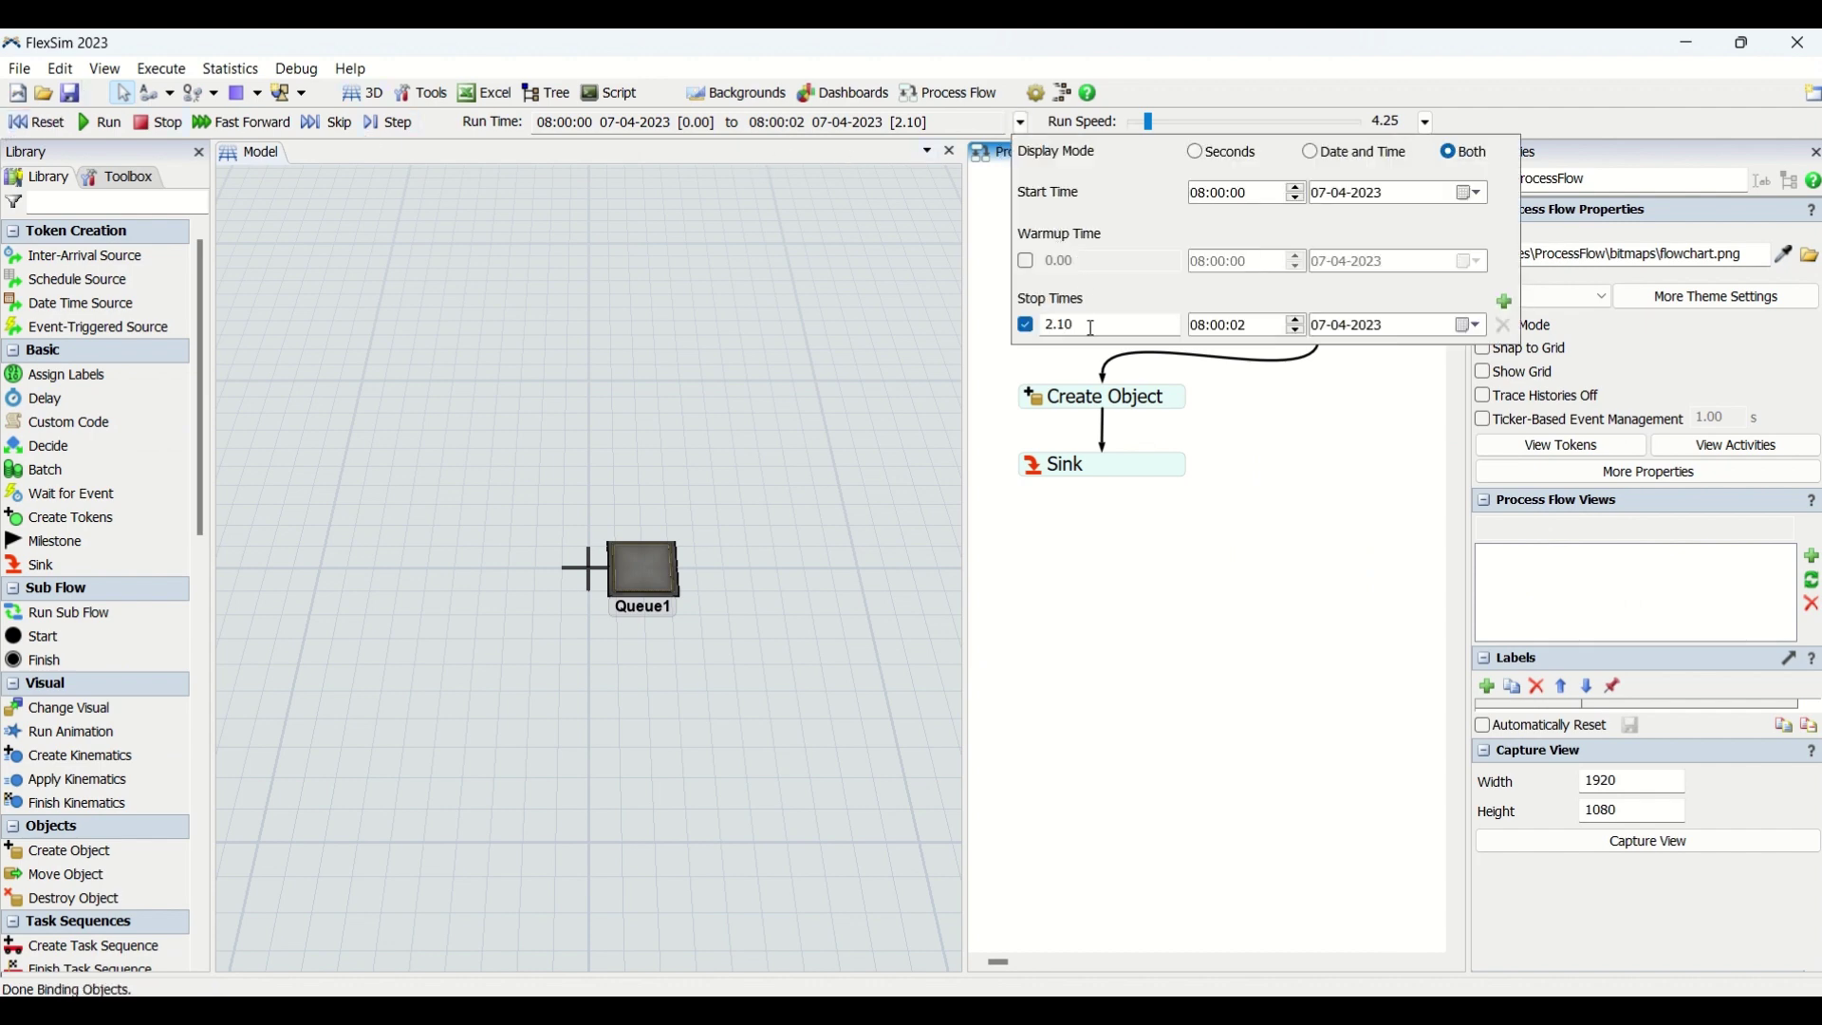
left_click_drag(1090, 327, 1016, 329)
type("7.10")
left_click(1109, 600)
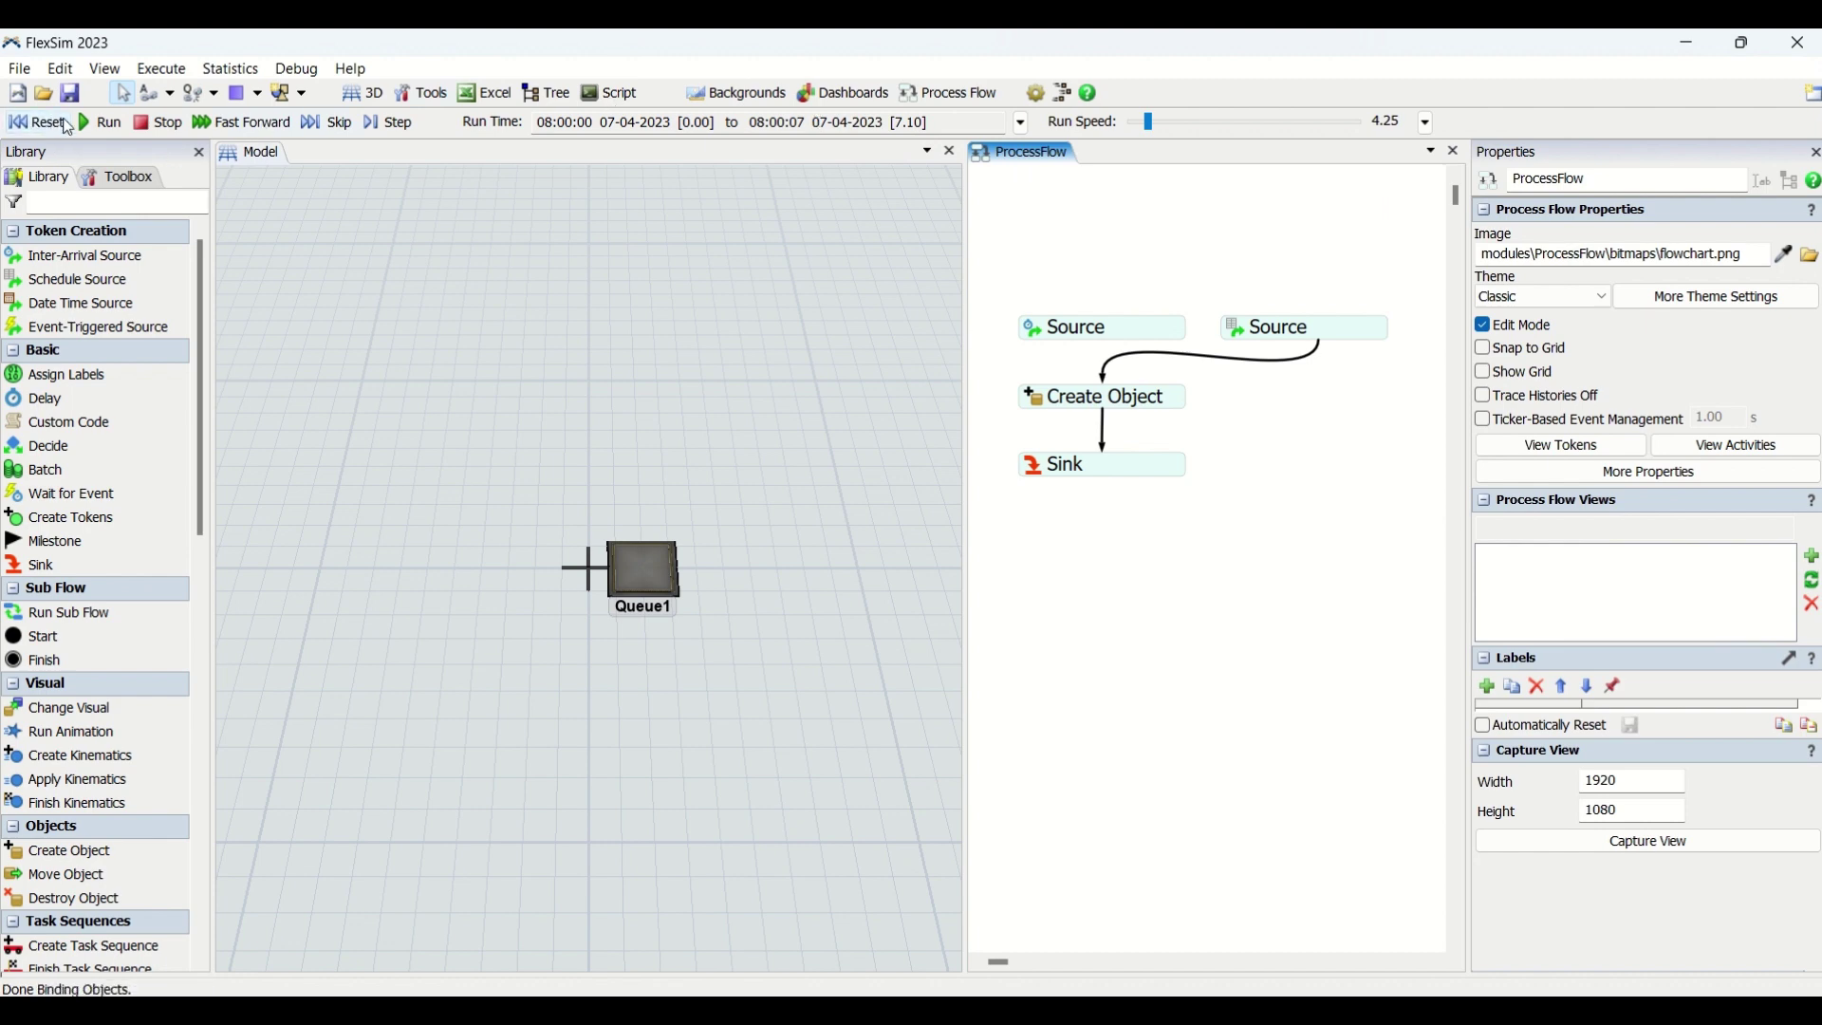
Run the model to its stop time, raising the run speed to 75.83, and compare Queue1's content with the Schedule Source's arrivals
left_click(98, 122)
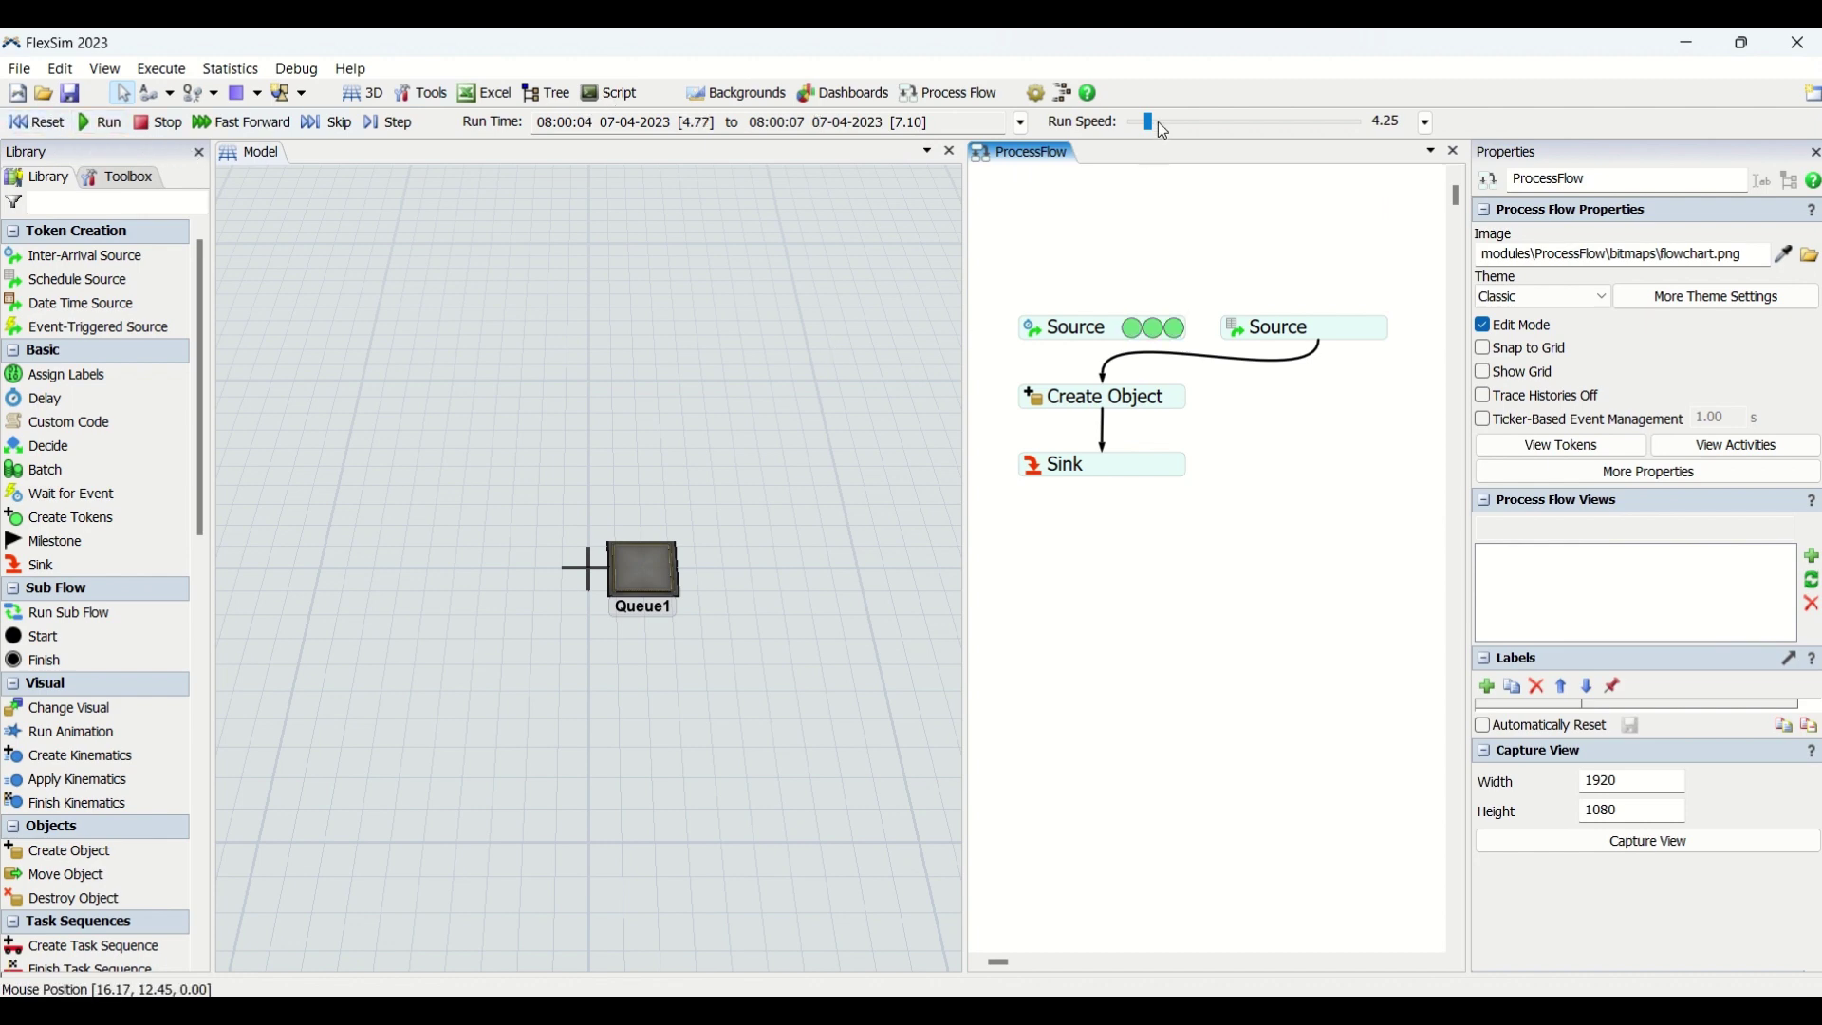
left_click_drag(1150, 122, 1166, 128)
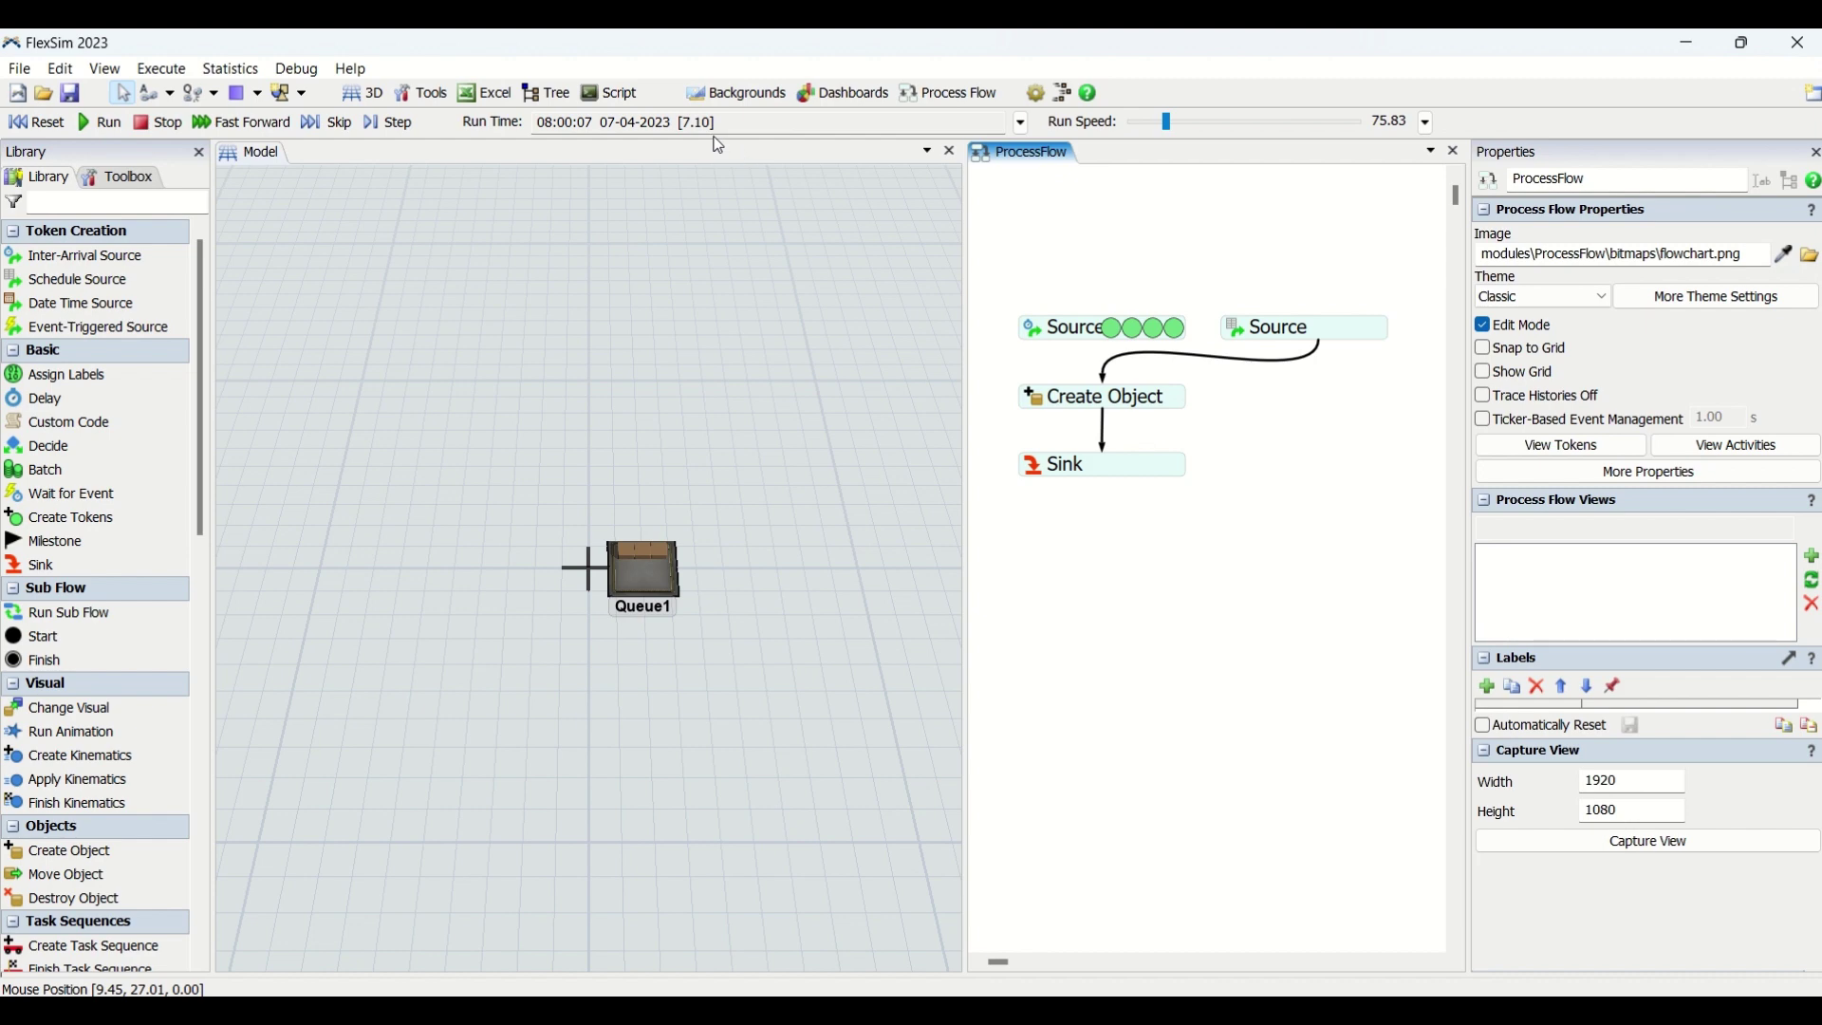
left_click(644, 588)
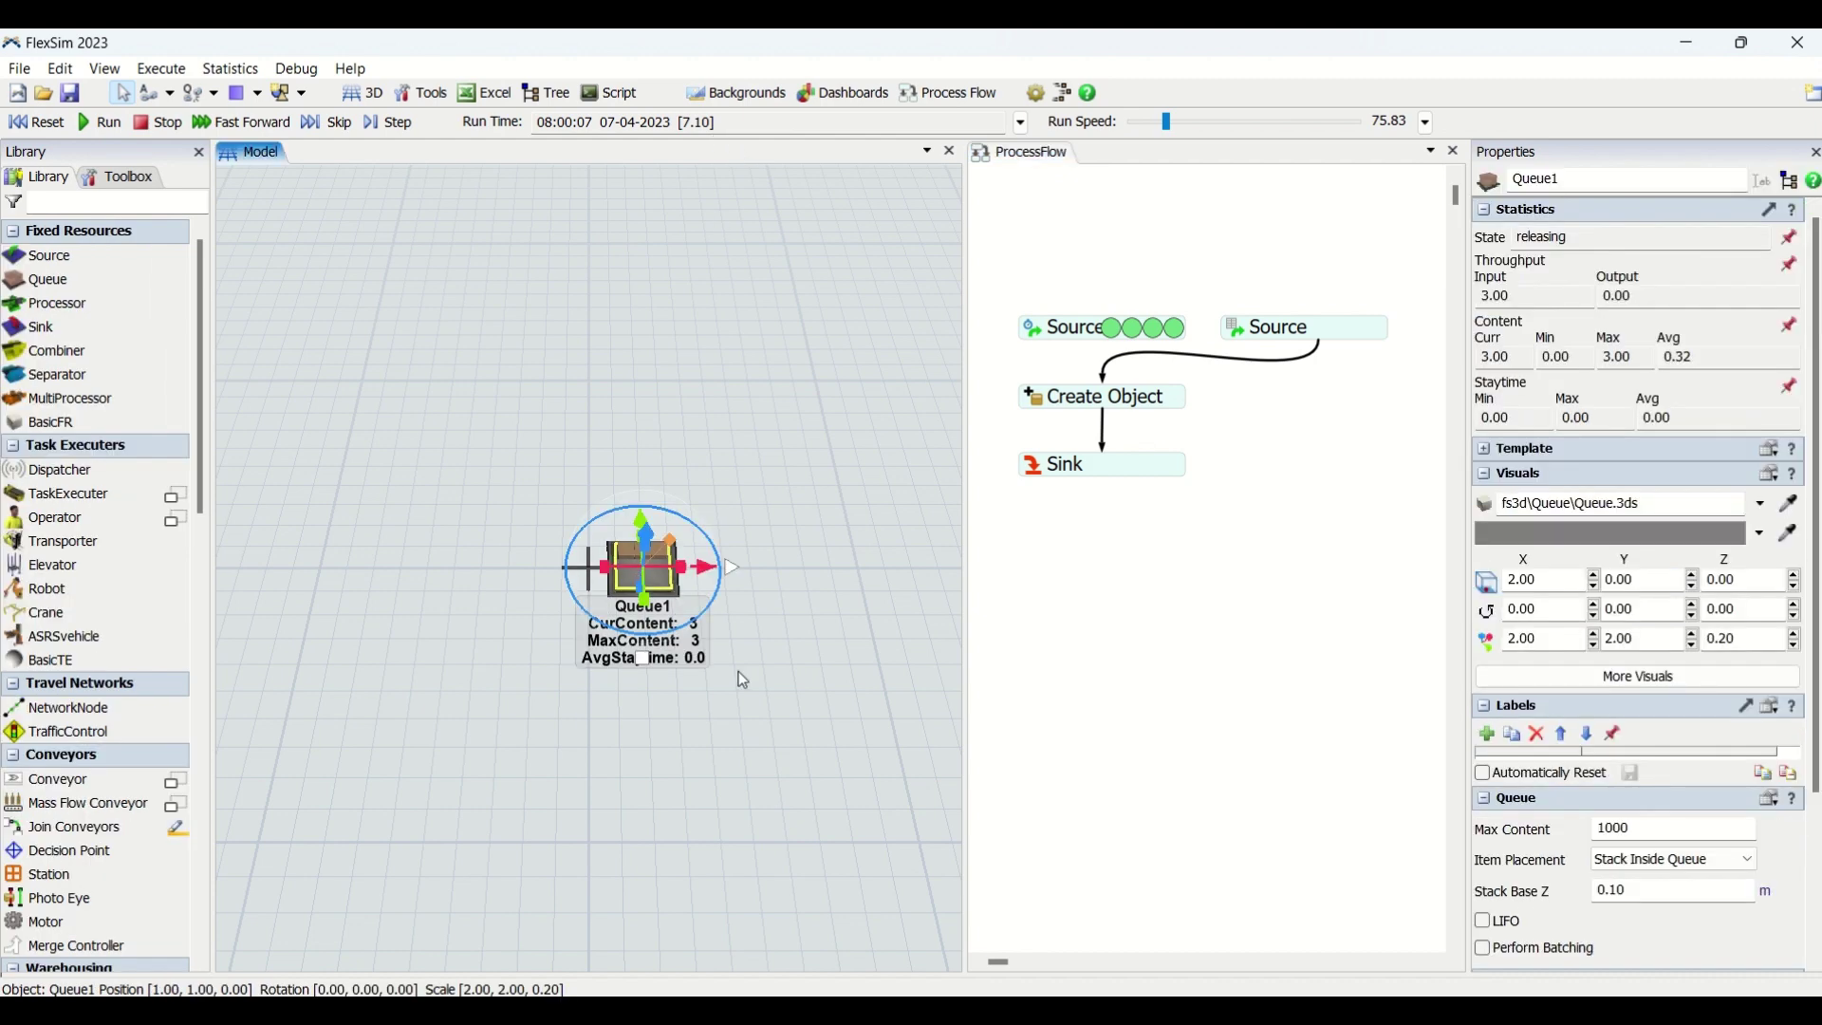
left_click(1287, 340)
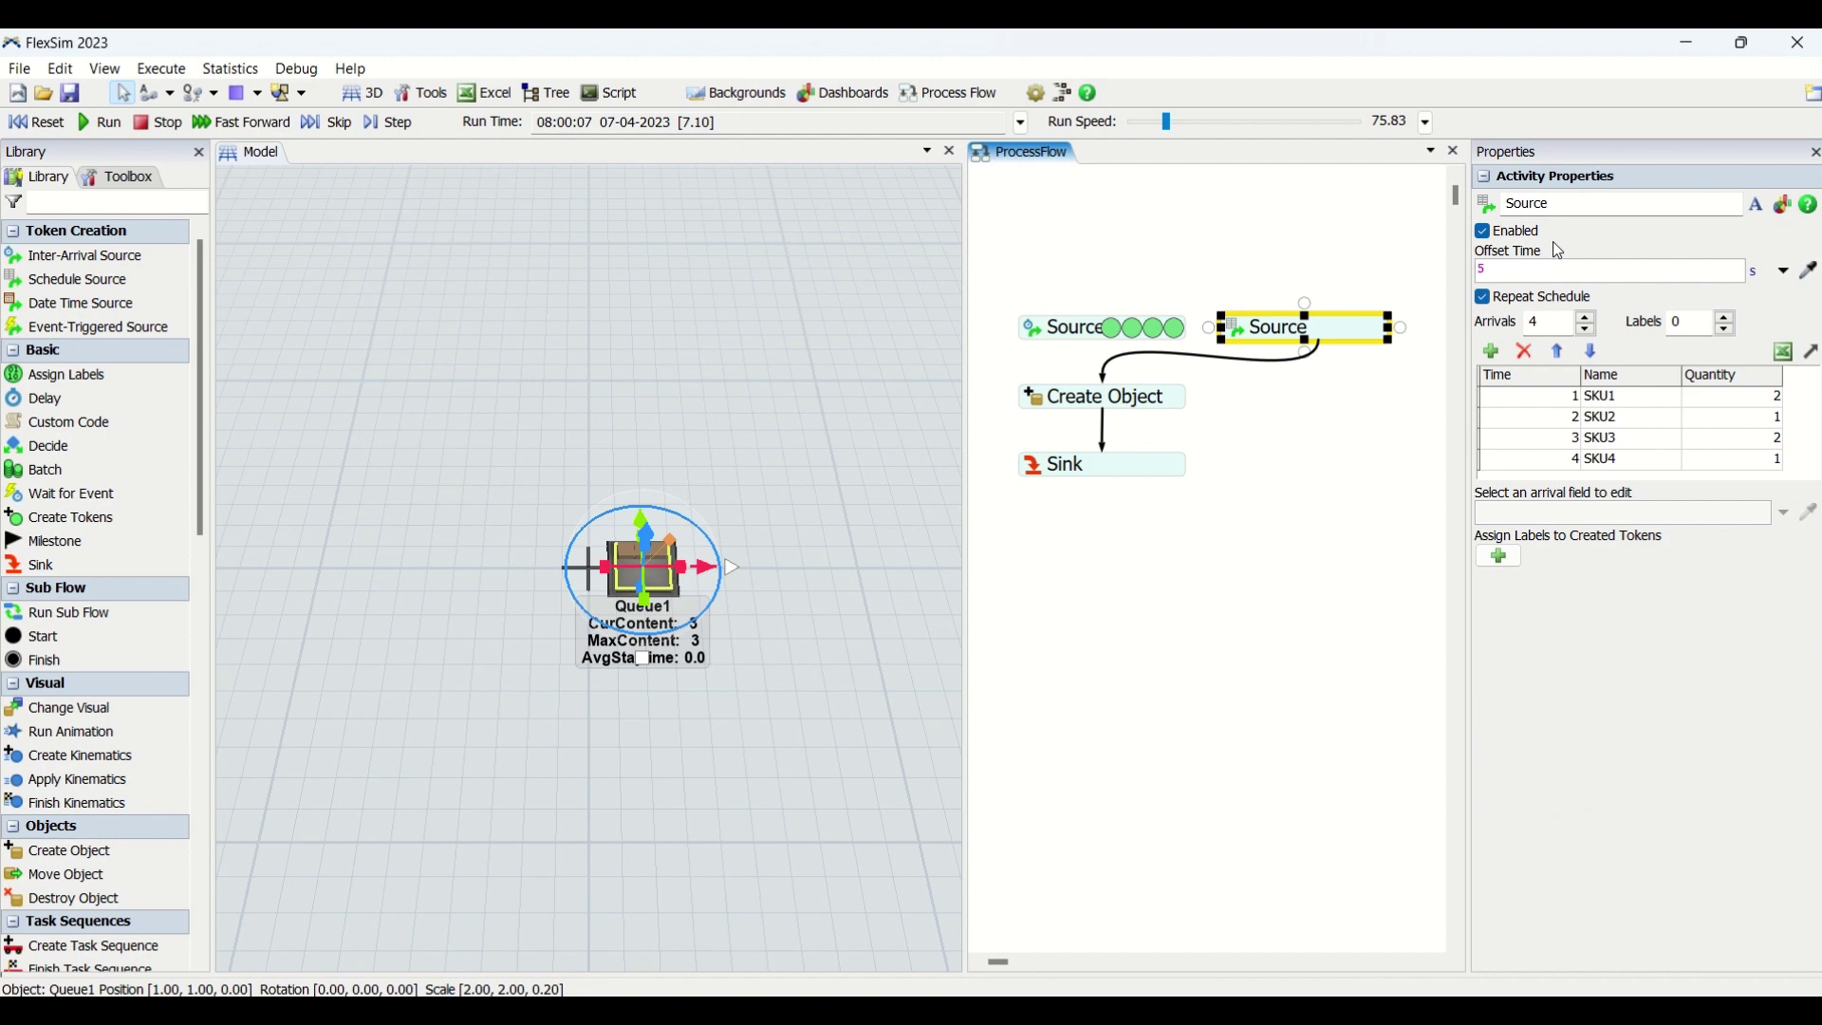
left_click(1320, 539)
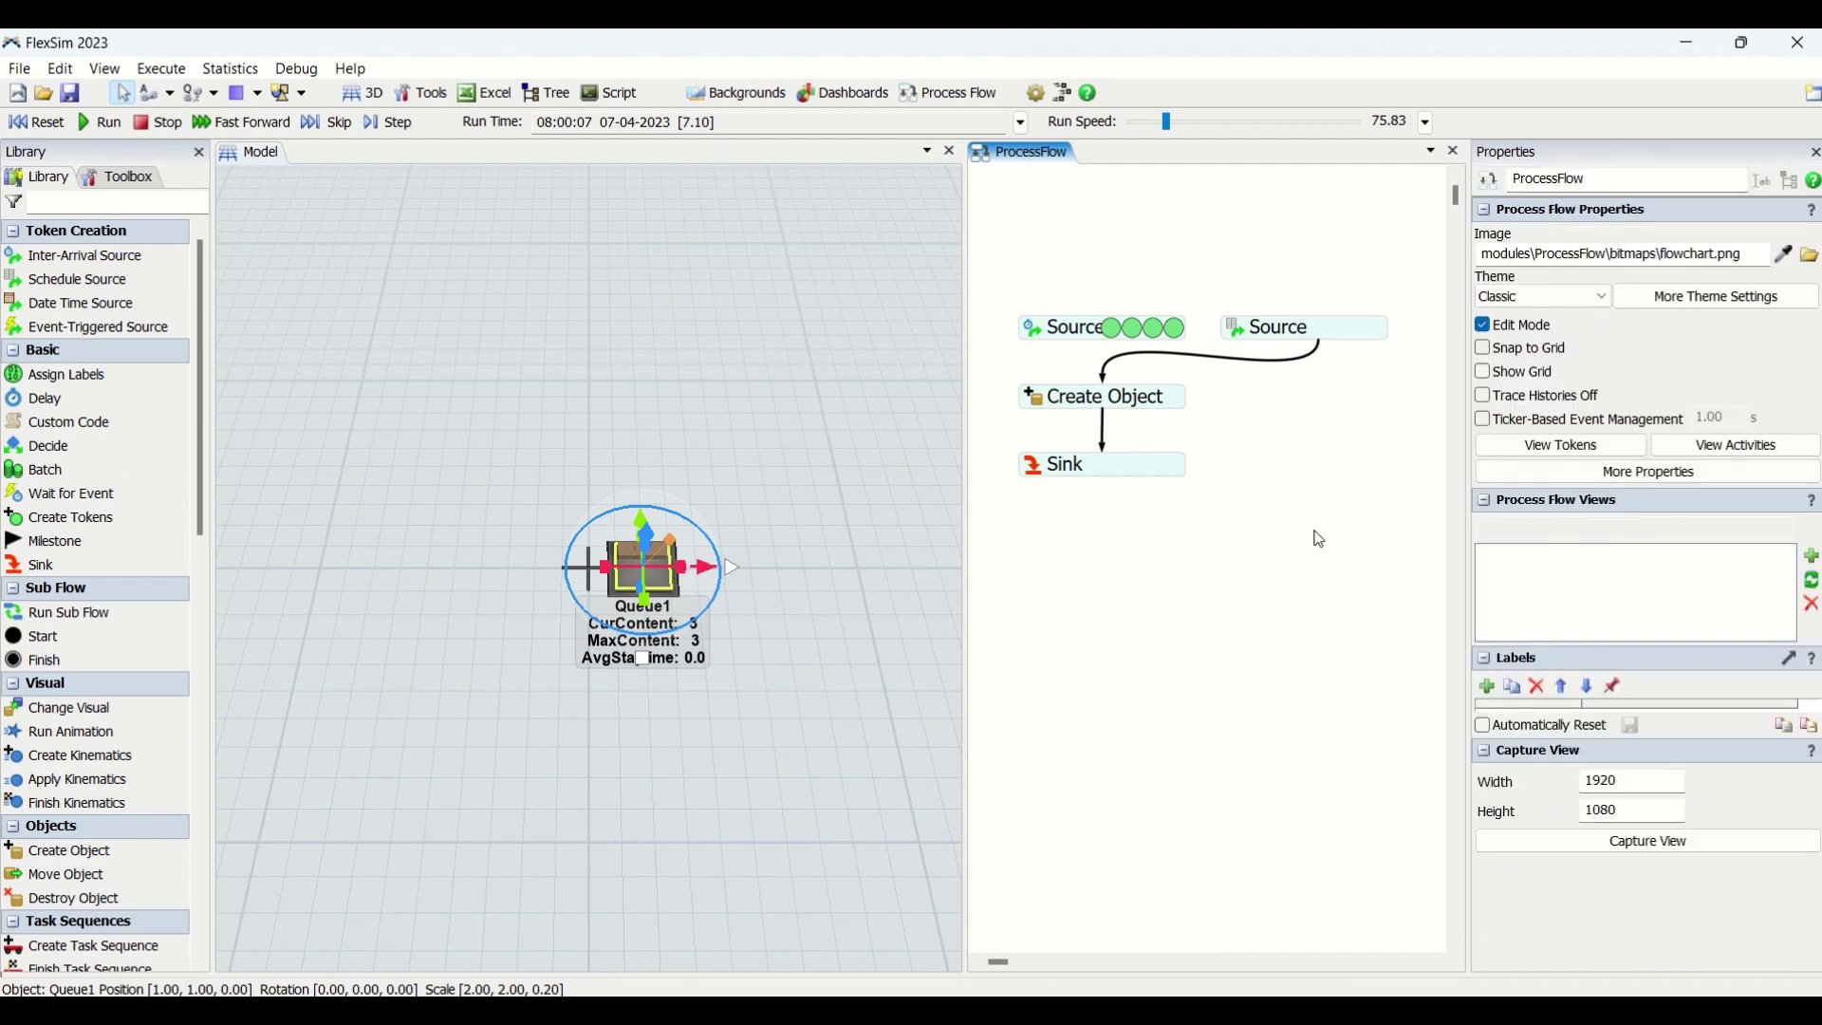